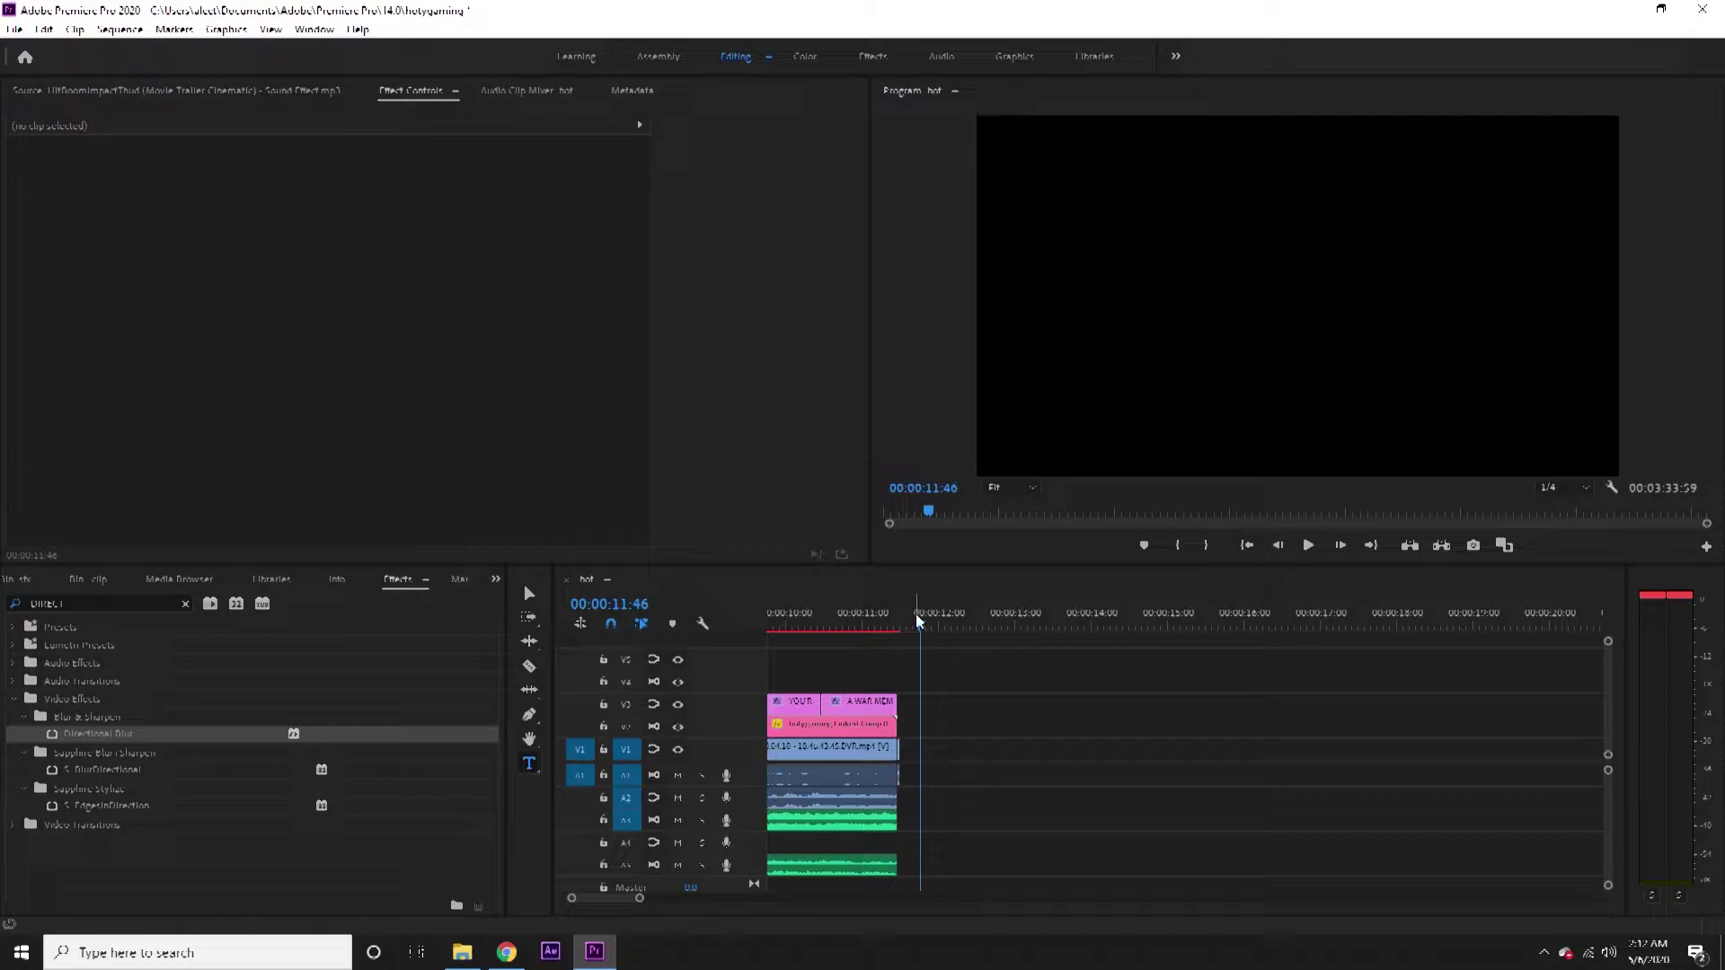
# Start a new text graphic at 00:00:12:15 and turn off its stroke and shadow.
pyautogui.moveTo(920, 620); pyautogui.dragTo(958, 620)
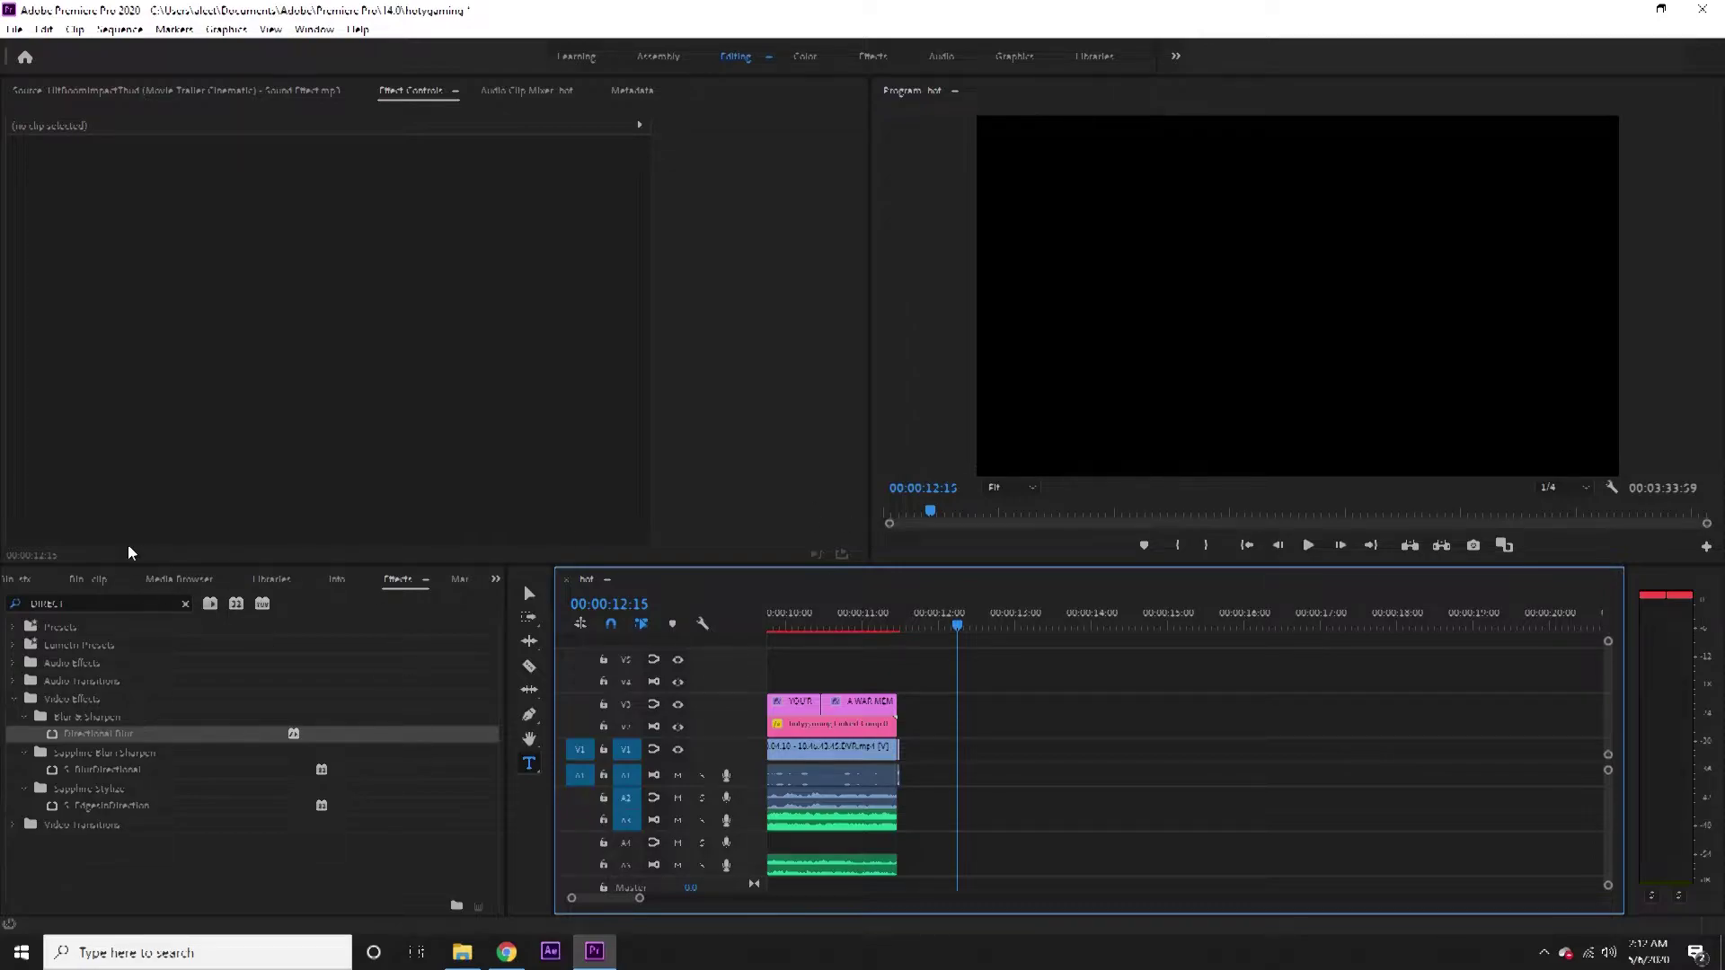
pyautogui.click(24, 582)
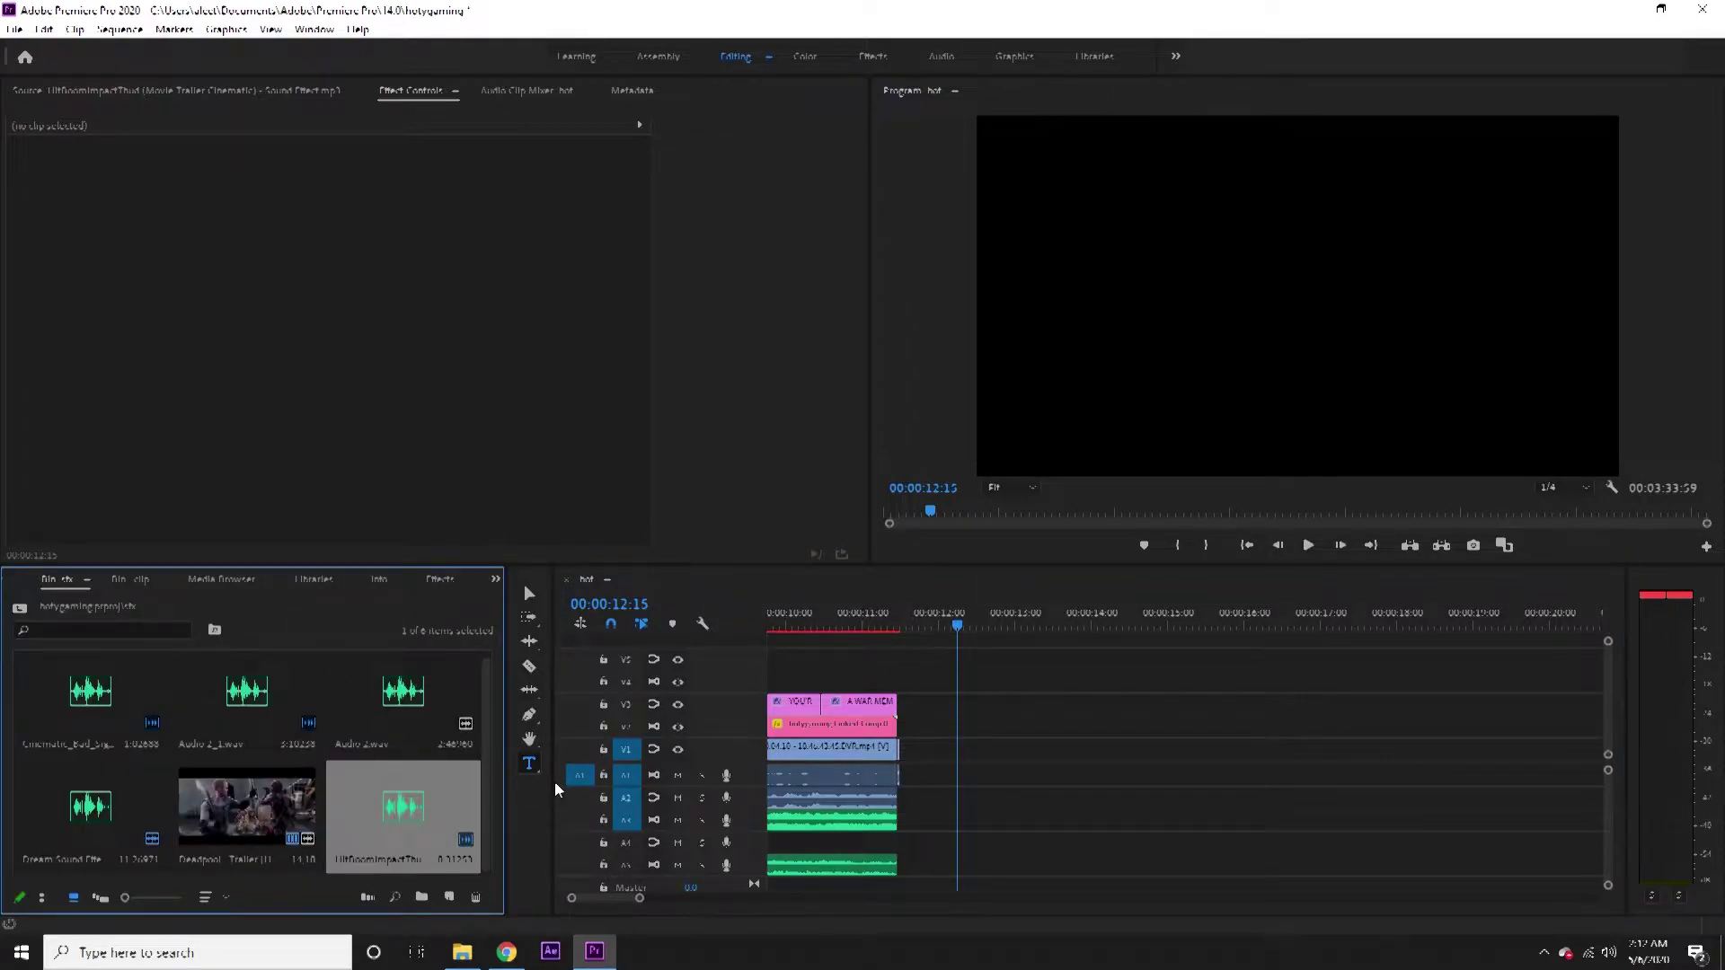
pyautogui.click(1215, 401)
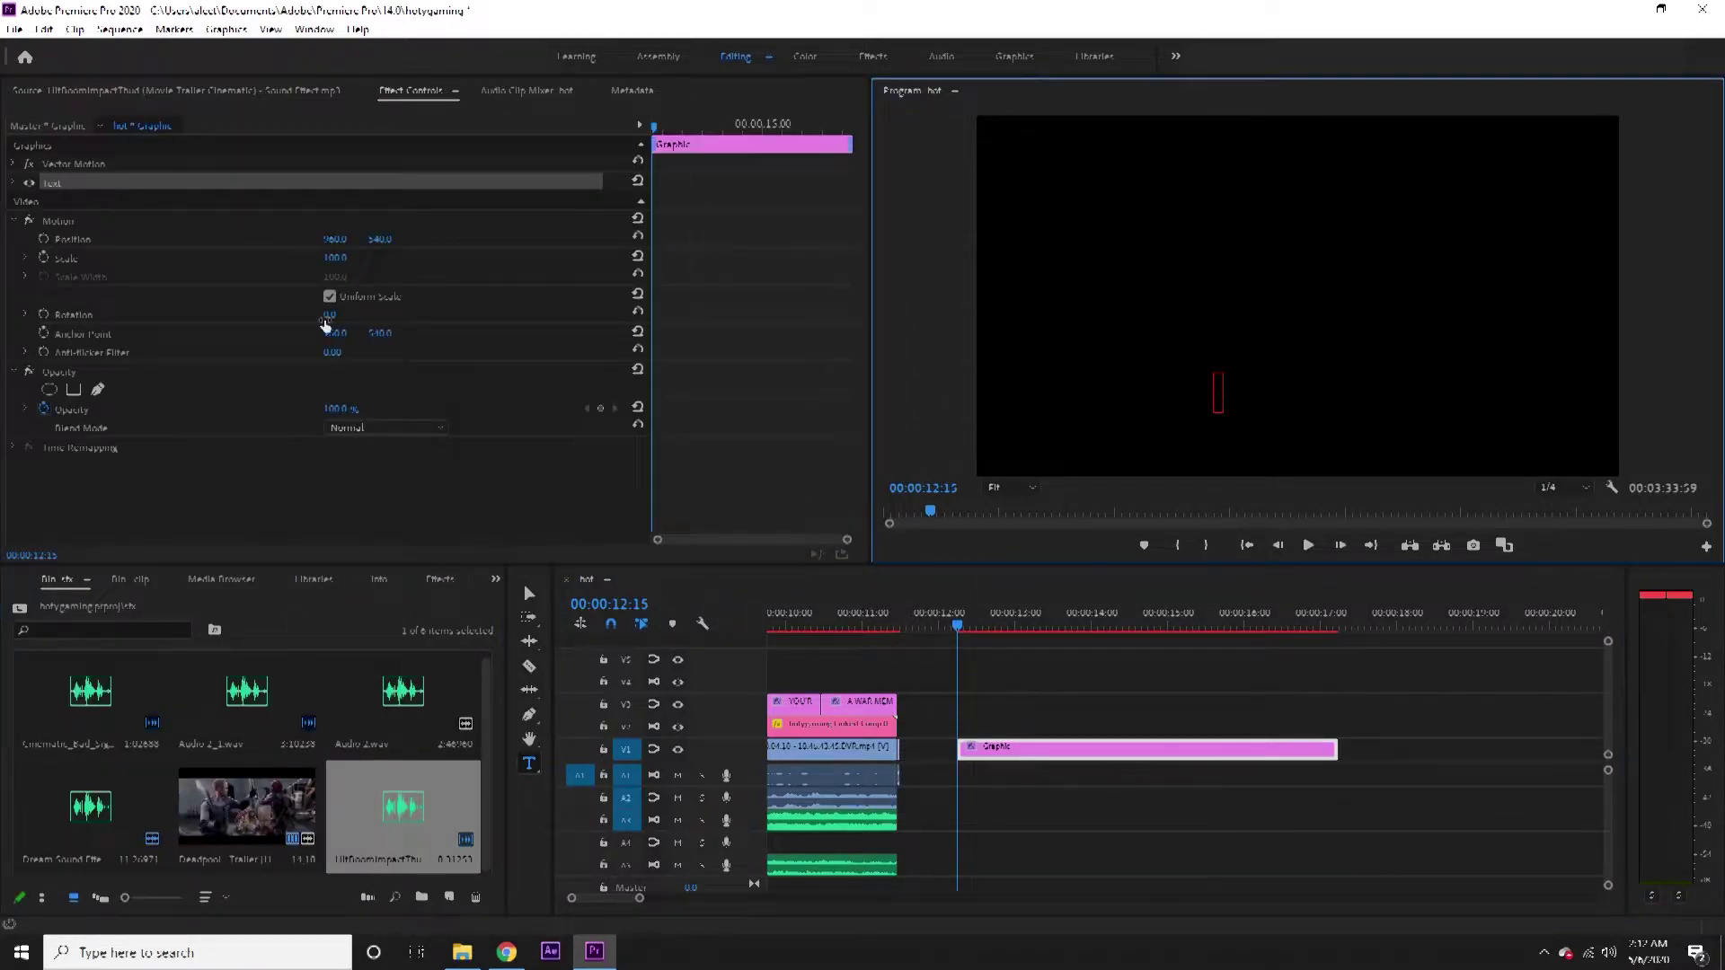
pyautogui.click(12, 198)
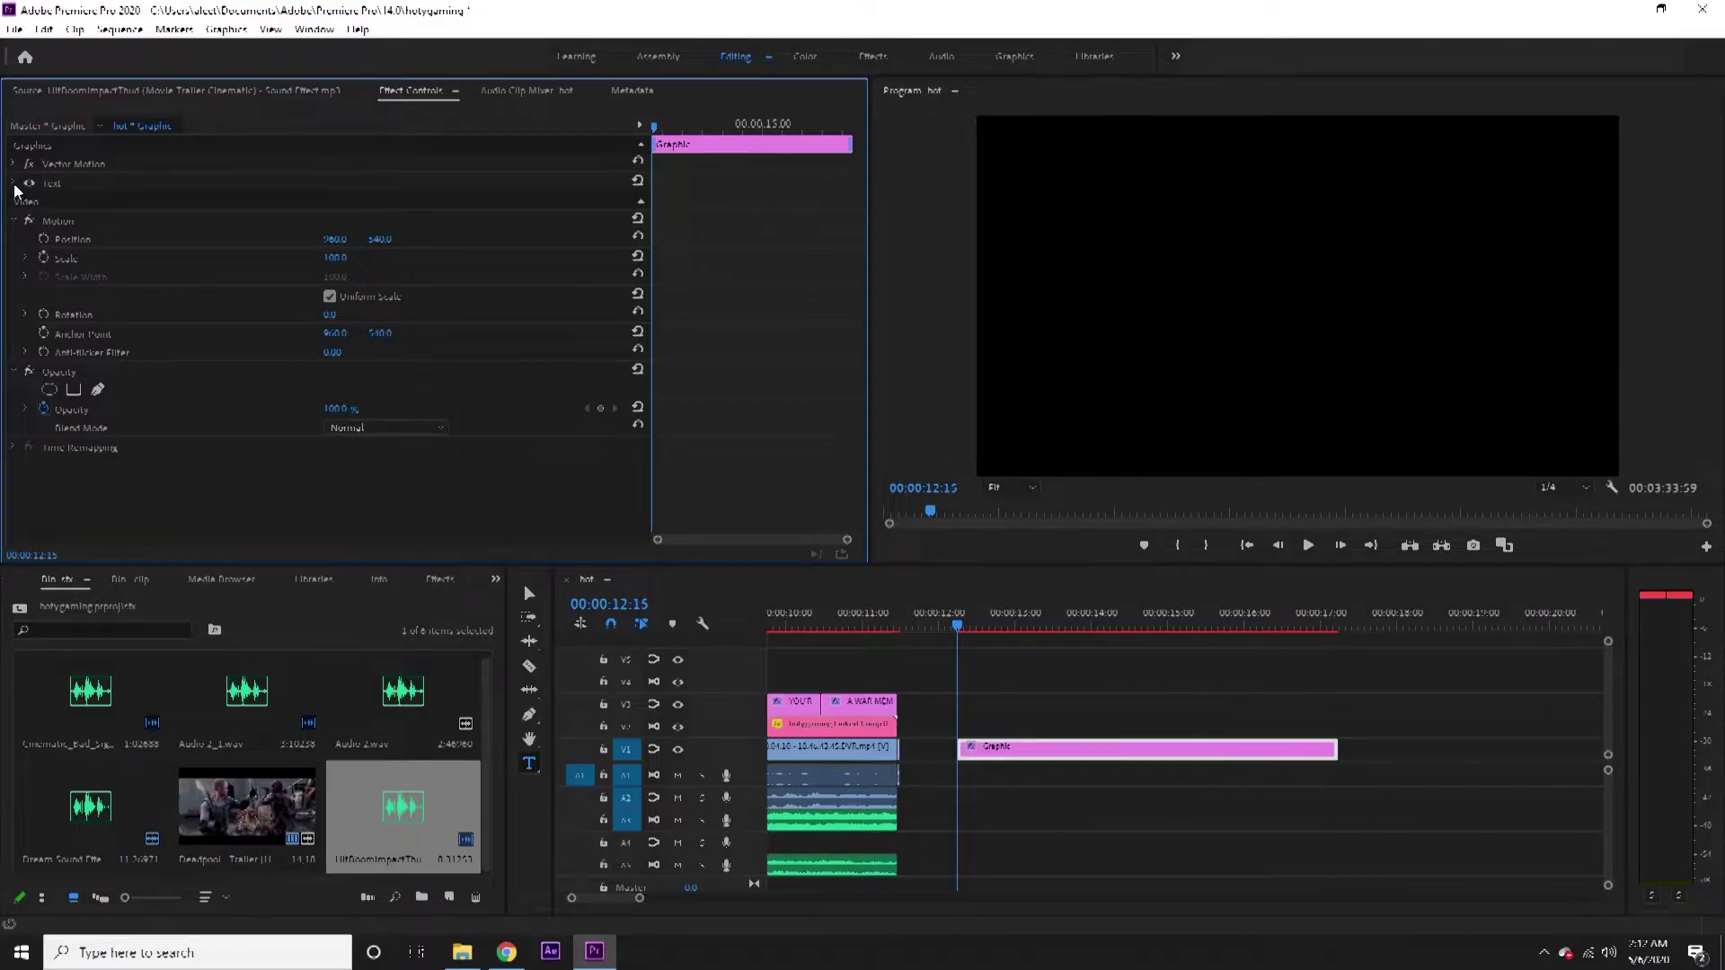
pyautogui.click(13, 184)
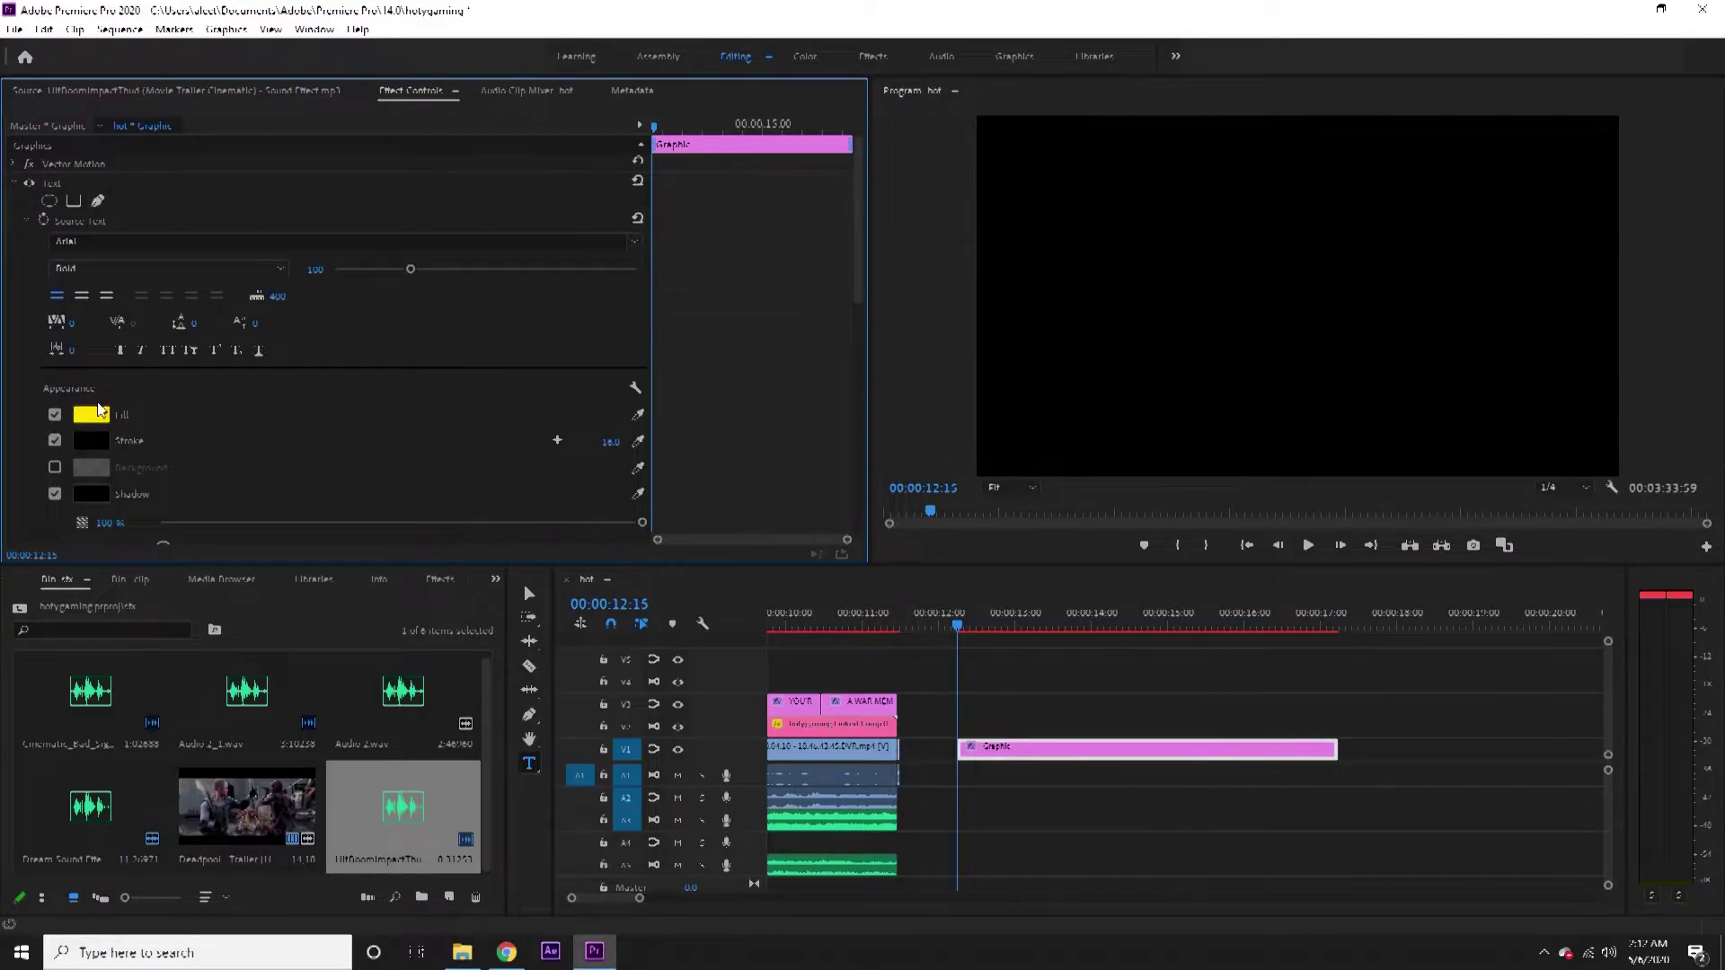
pyautogui.click(54, 493)
pyautogui.click(54, 441)
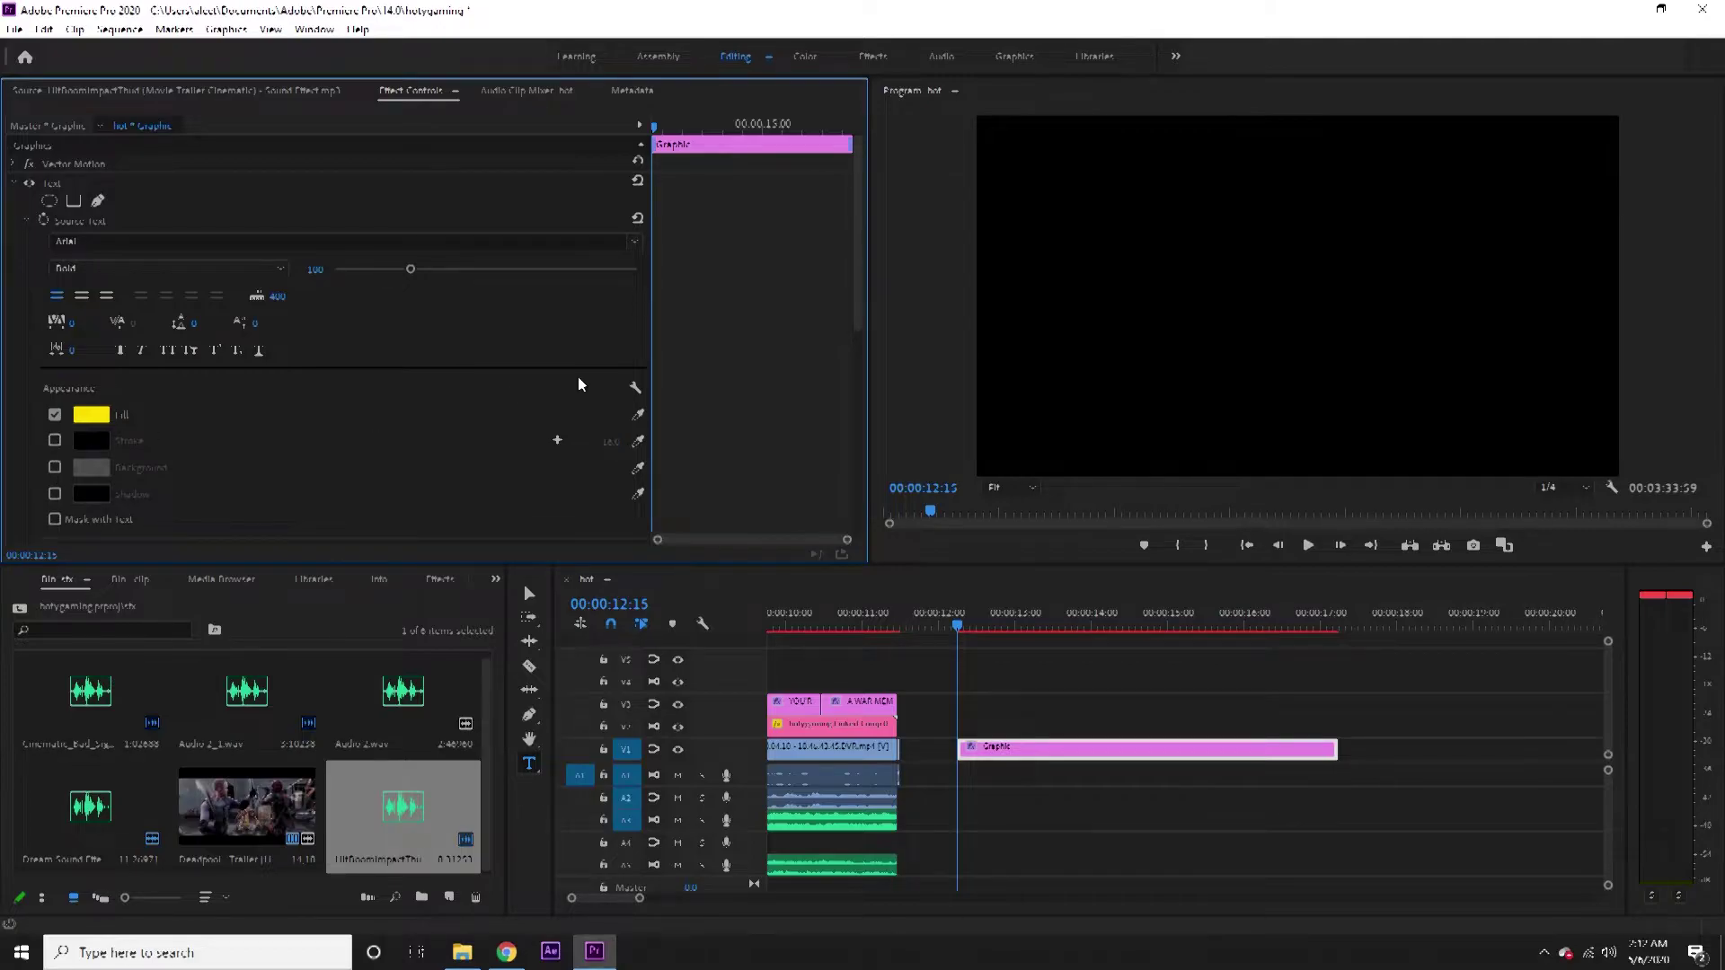
# Enter RAAW TEEXT as the text in the lower middle of the frame, clearing the trial entries AF and TEXT.
pyautogui.click(1136, 411)
pyautogui.write('AF')
pyautogui.press('BackSpace')
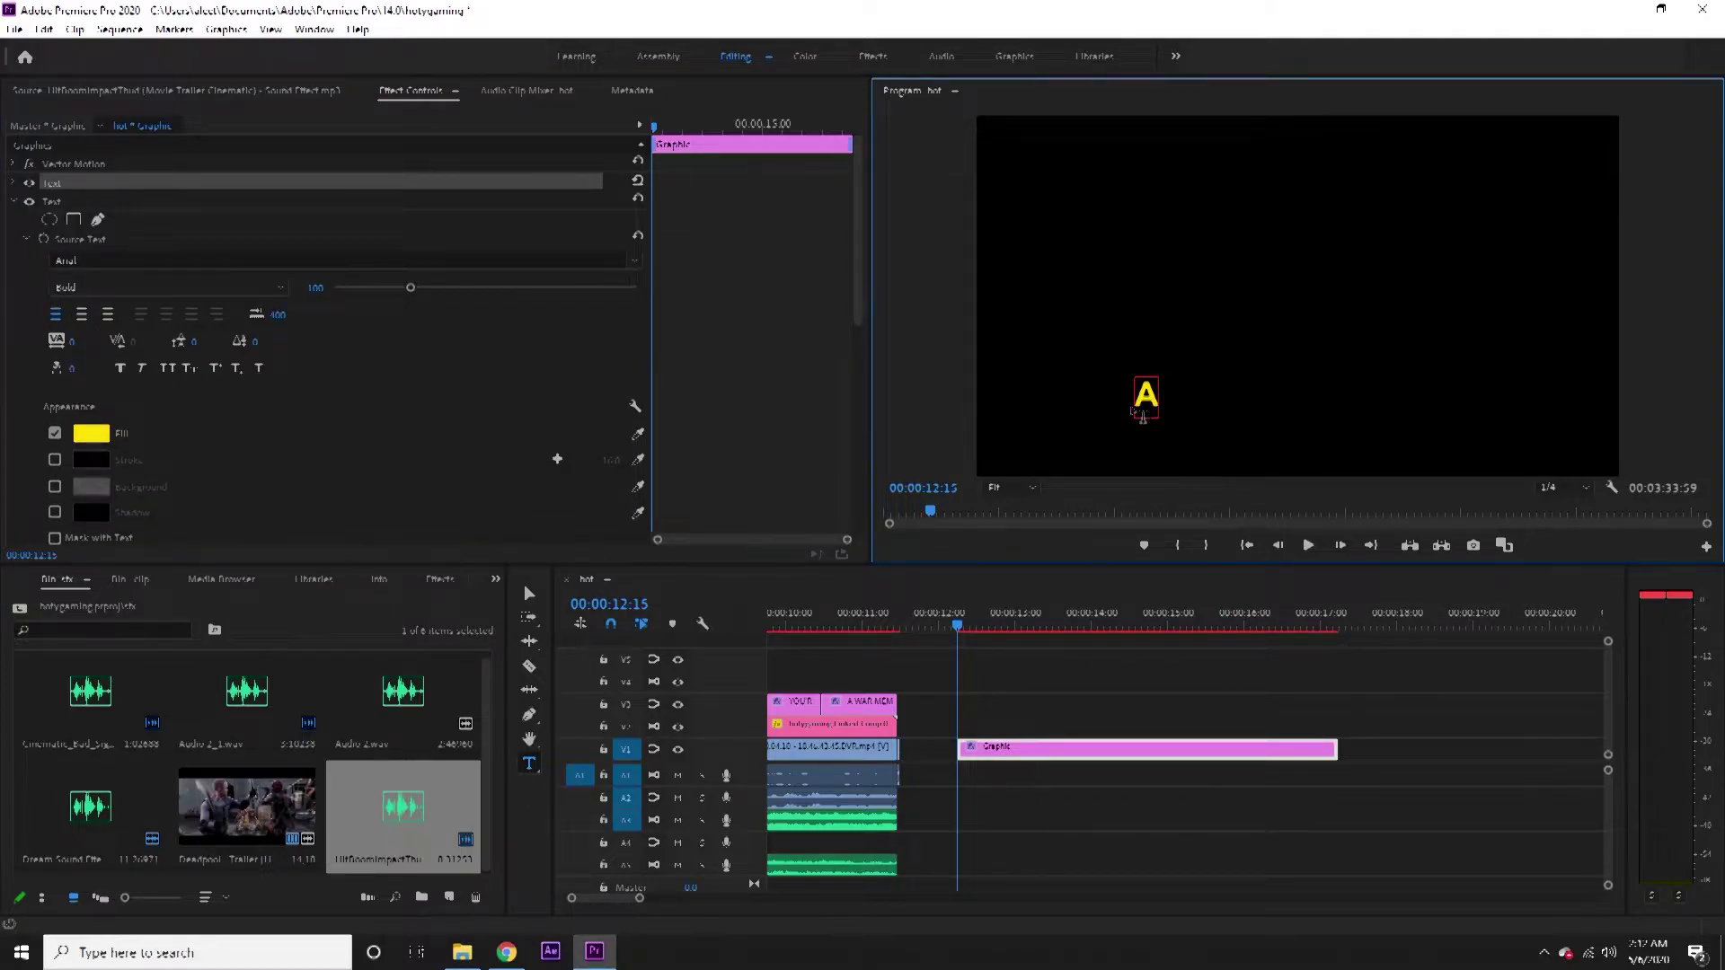
pyautogui.press('BackSpace')
pyautogui.write('TEXT')
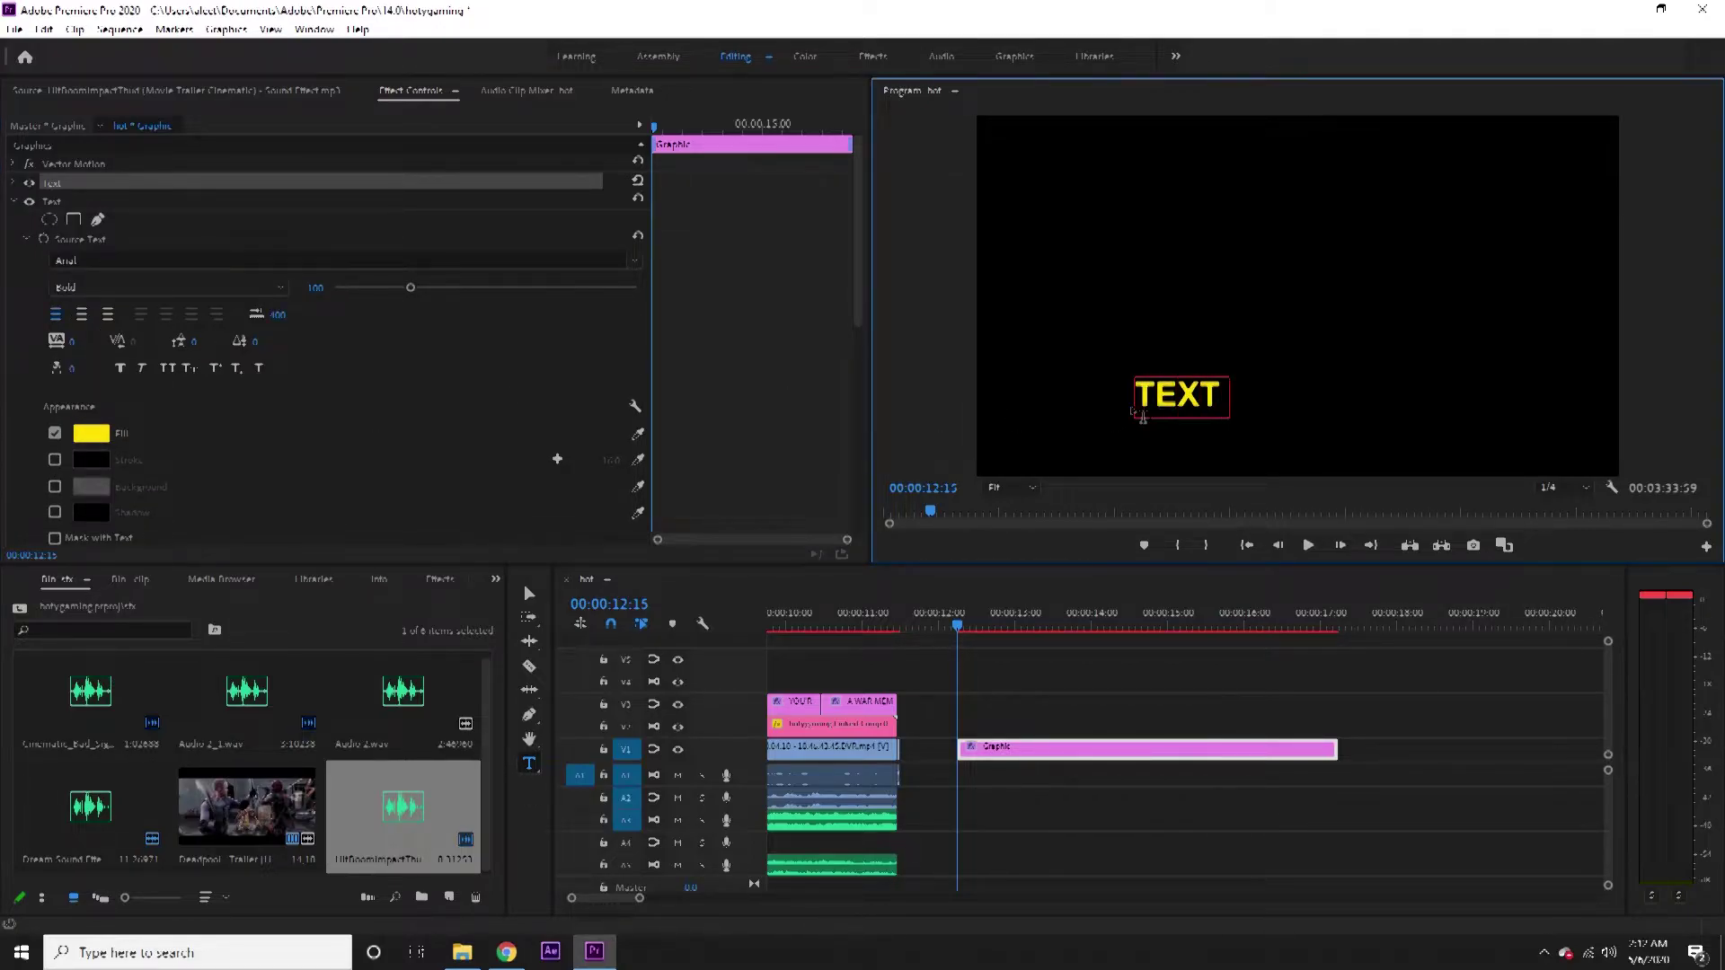
pyautogui.press('BackSpace')
pyautogui.press('BackSpace')
pyautogui.press('BackSpace')
pyautogui.press('BackSpace')
pyautogui.write('RAAW')
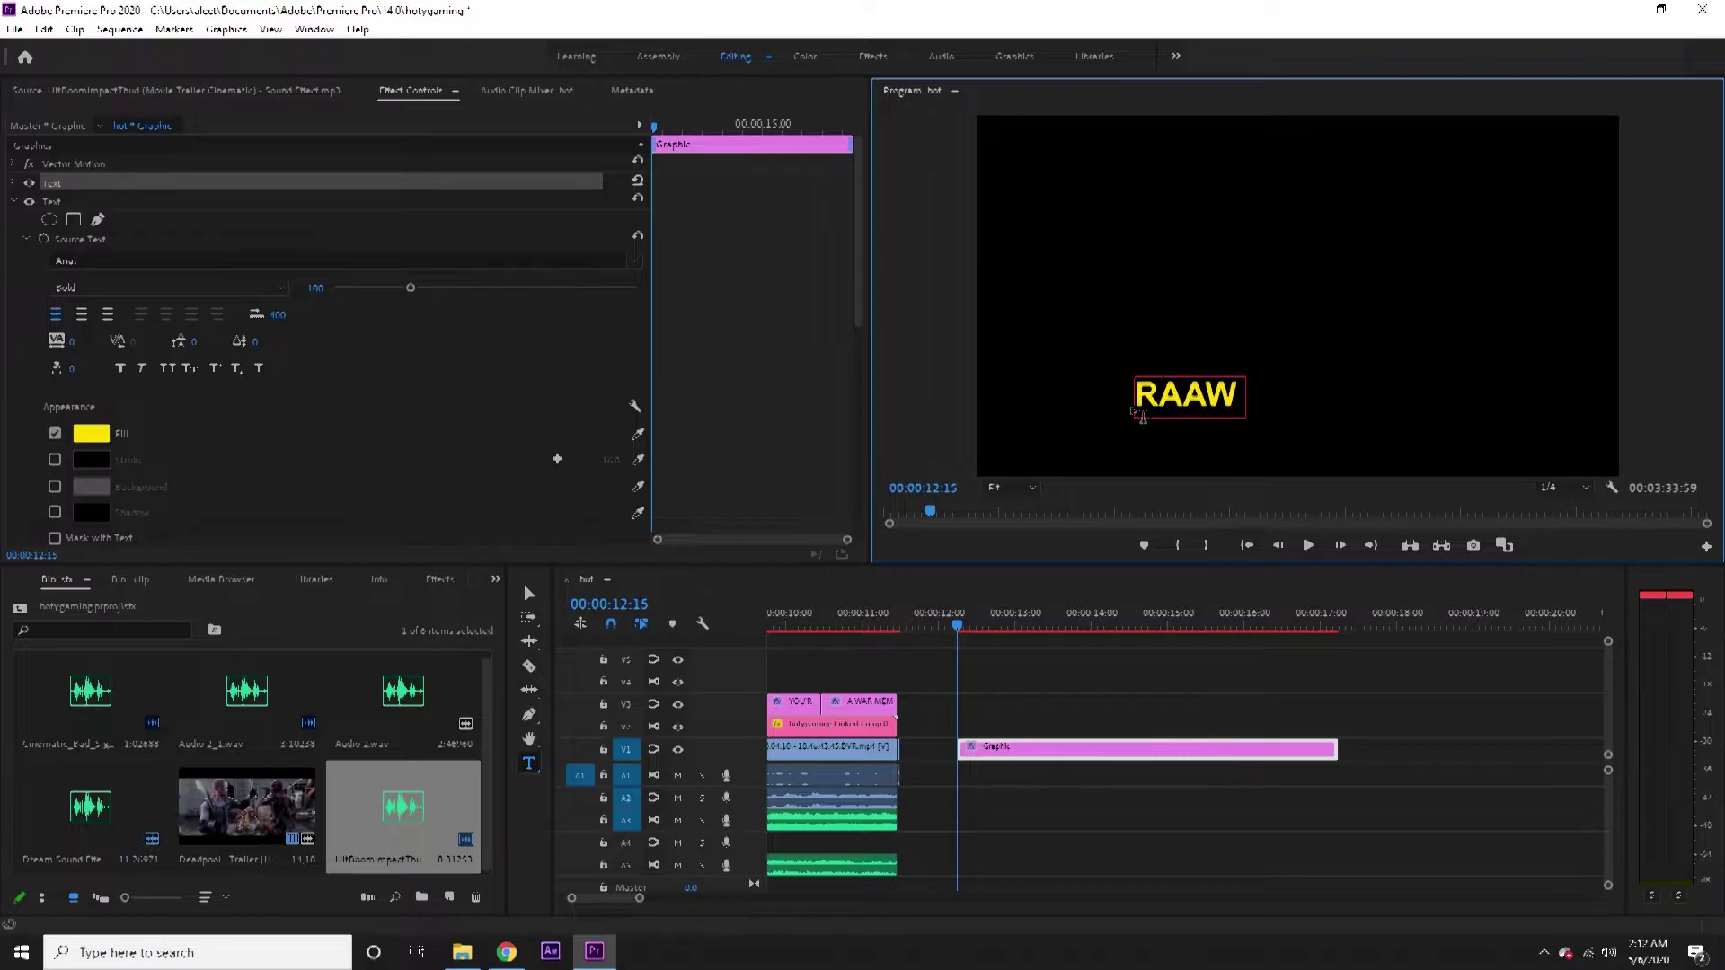
pyautogui.write(' TEEXT')
# Try to change the fill of the whole RAAW TEEXT title to white.
pyautogui.doubleClick(1187, 394)
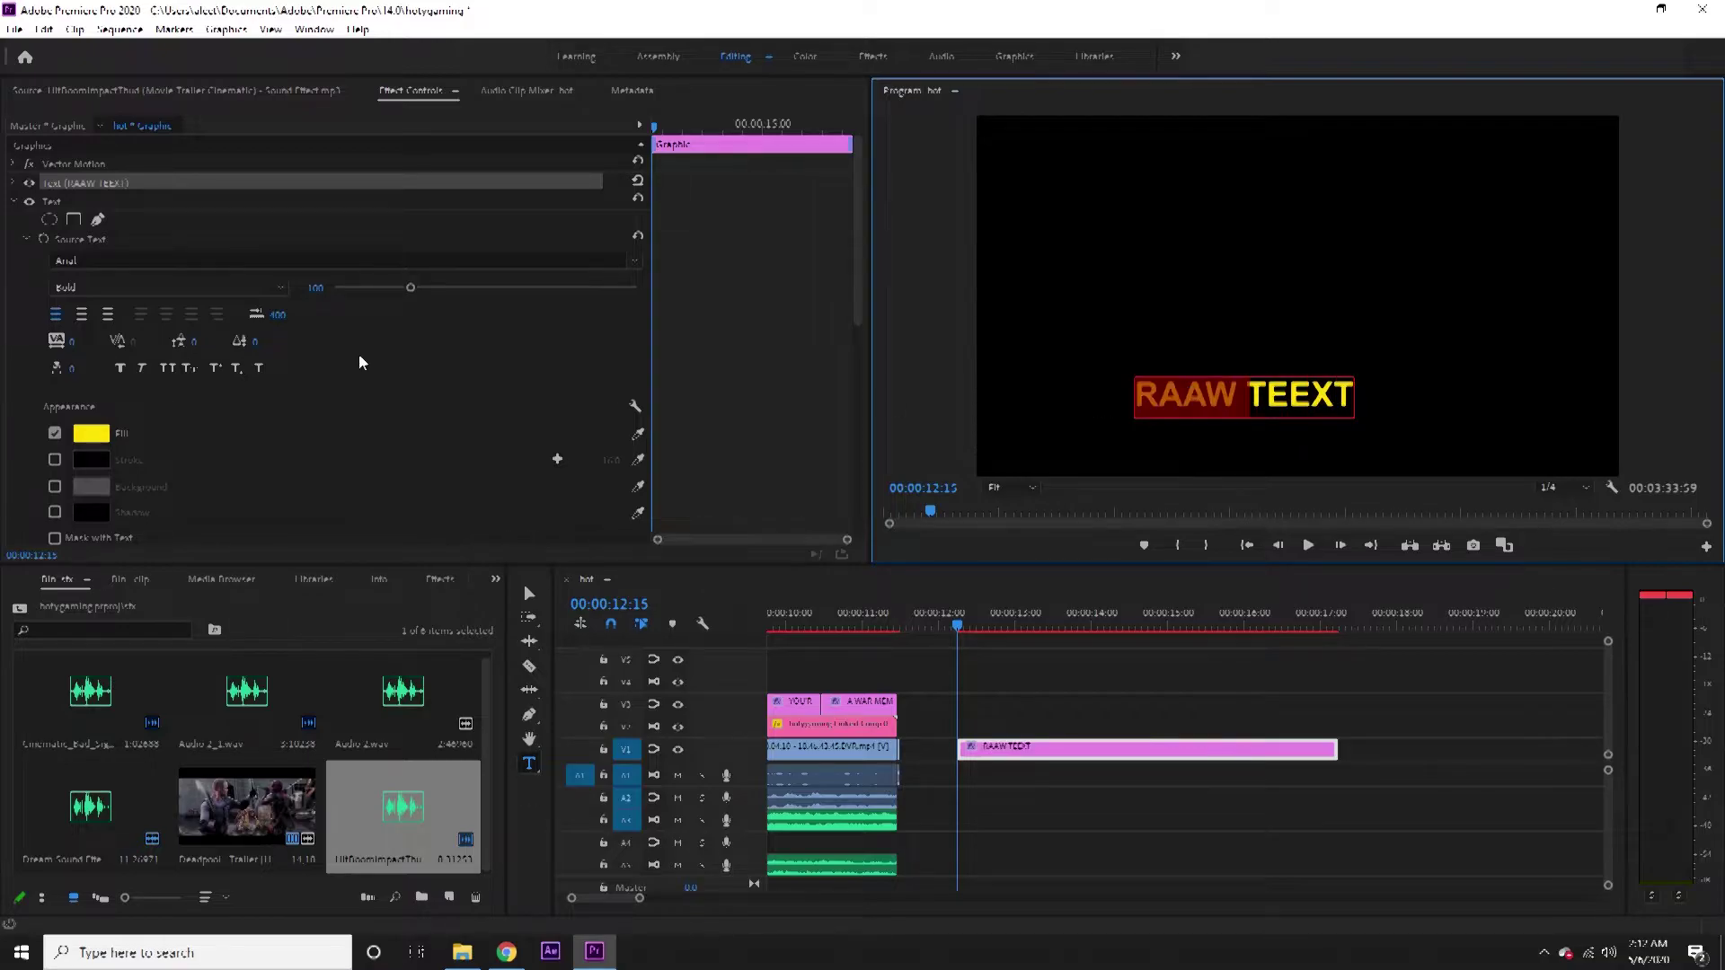
pyautogui.hotkey('ctrl', 'a')
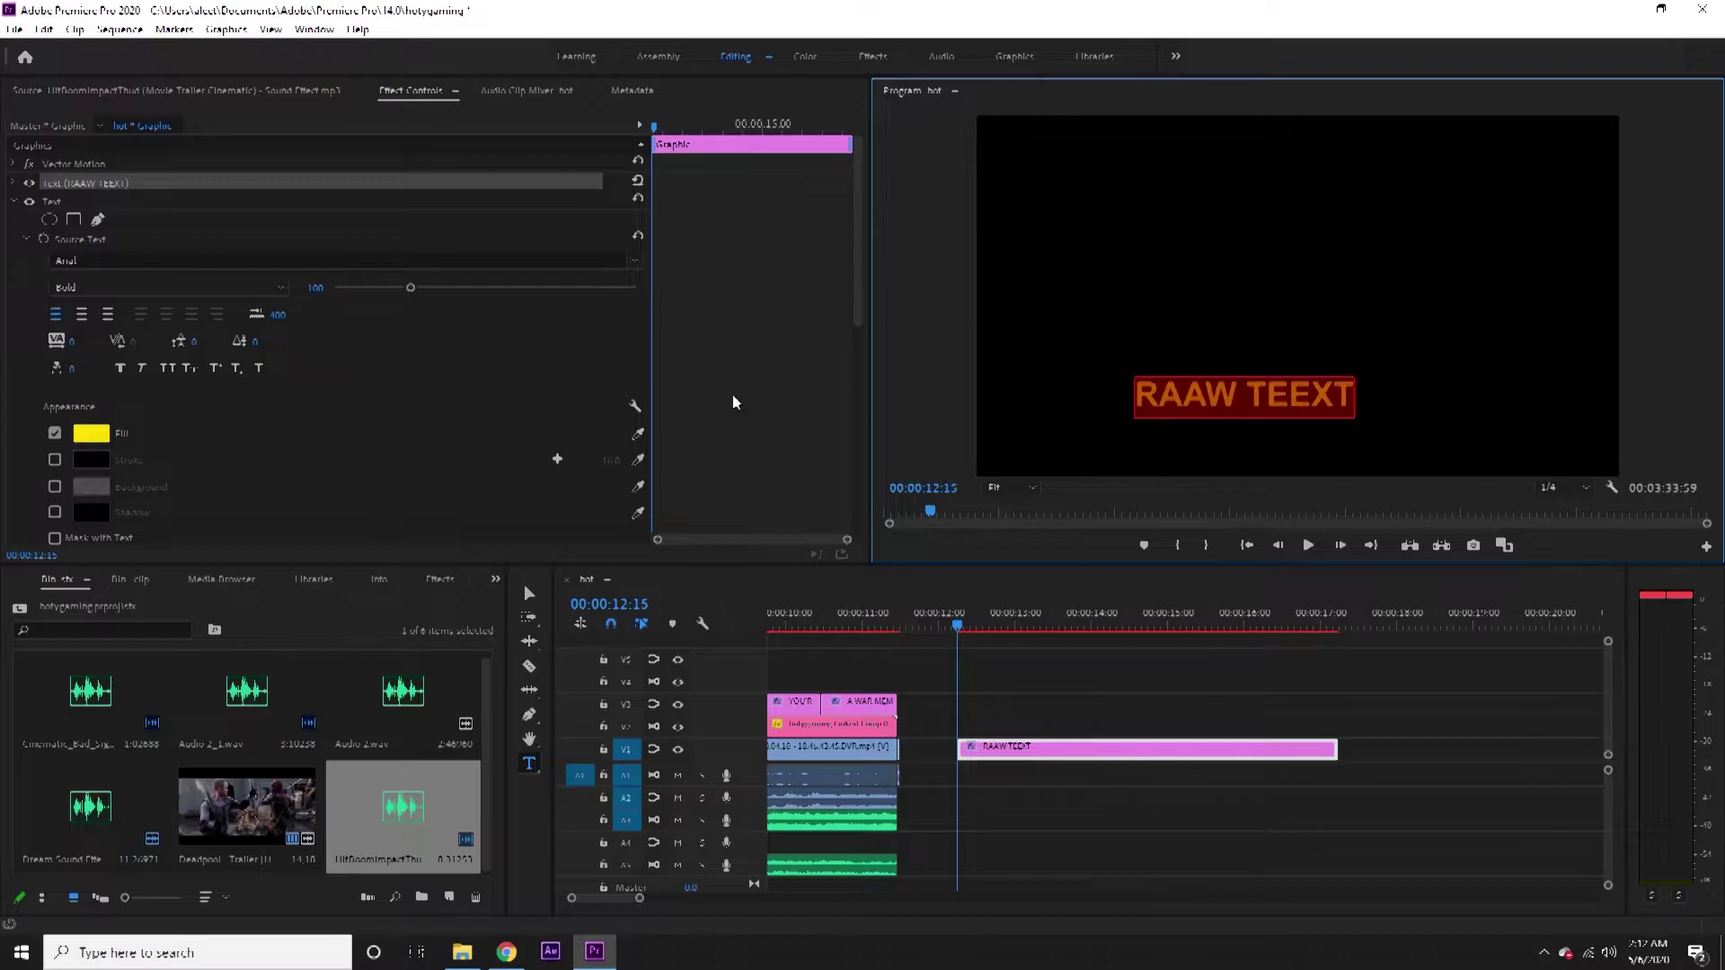
pyautogui.click(78, 433)
pyautogui.click(716, 550)
pyautogui.click(1033, 351)
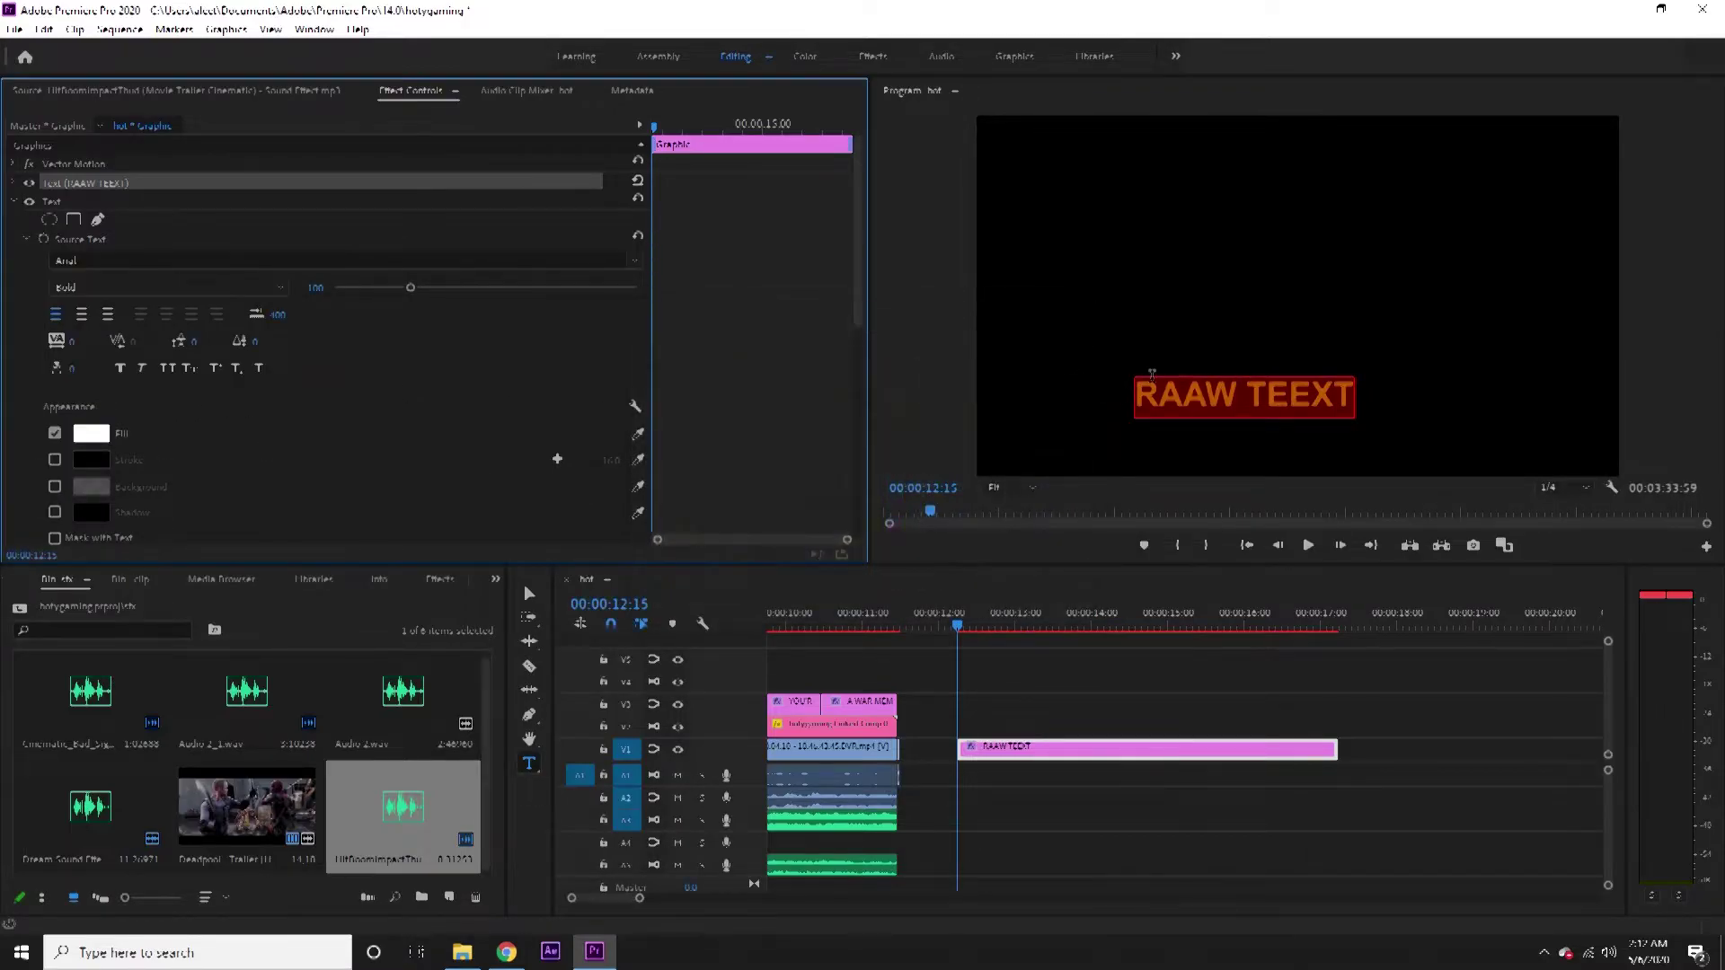
pyautogui.click(1174, 677)
pyautogui.click(1186, 396)
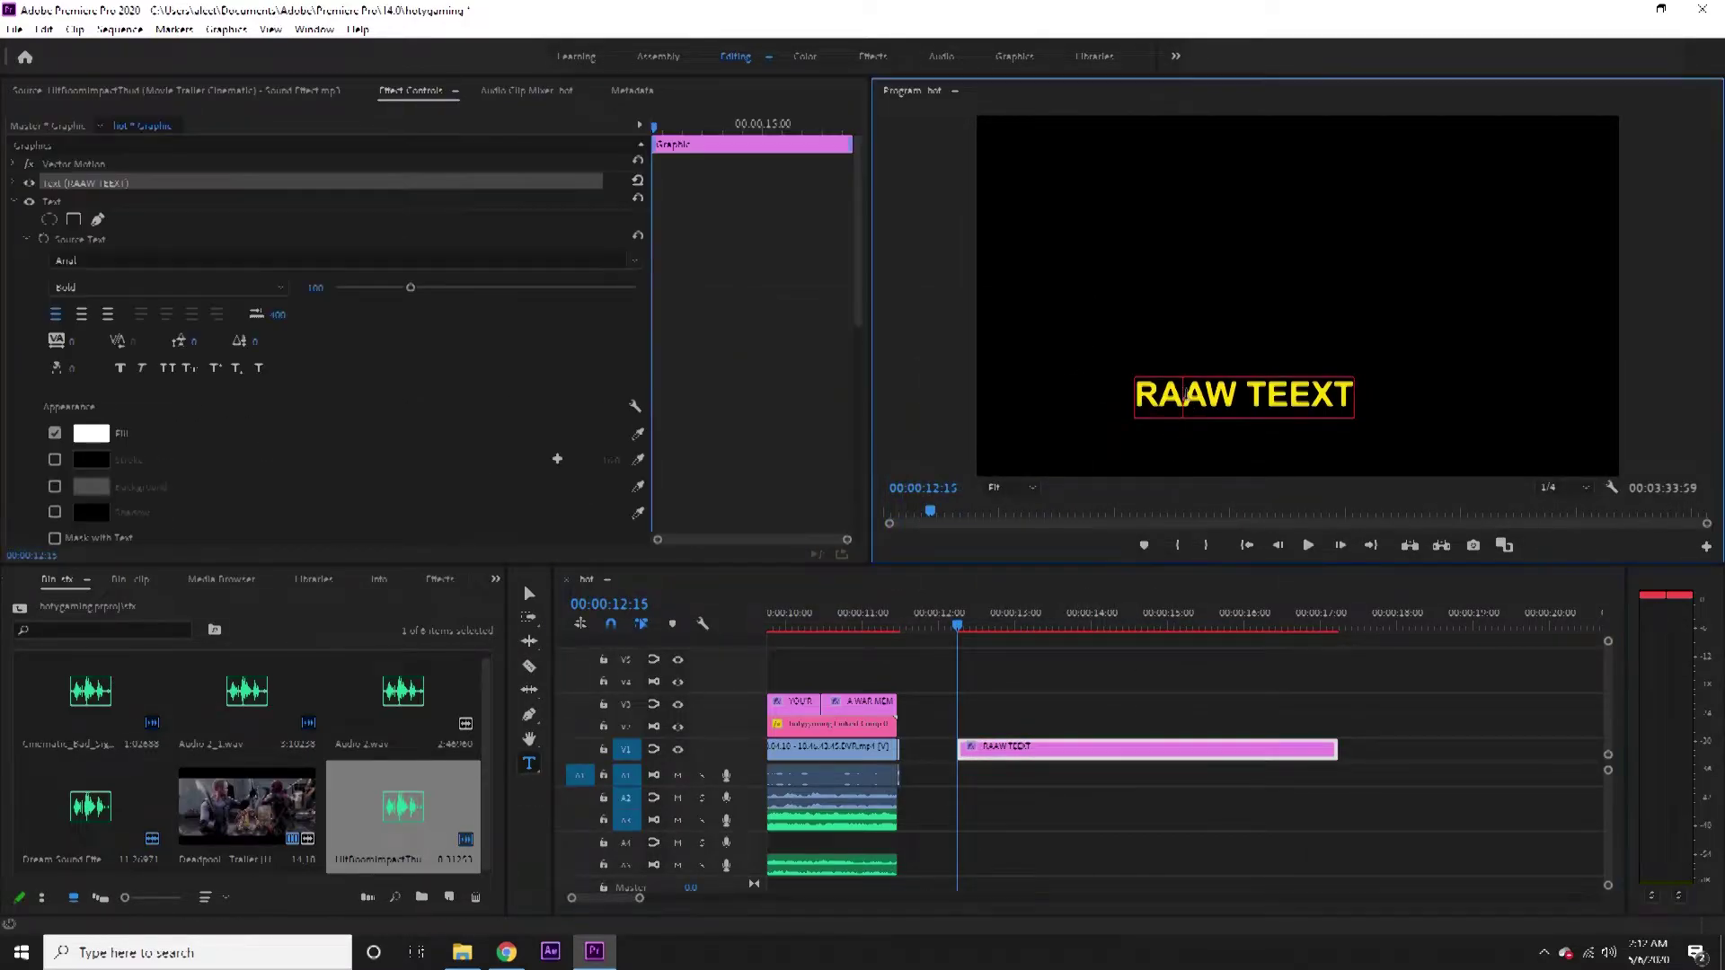
pyautogui.hotkey('ctrl', 'a')
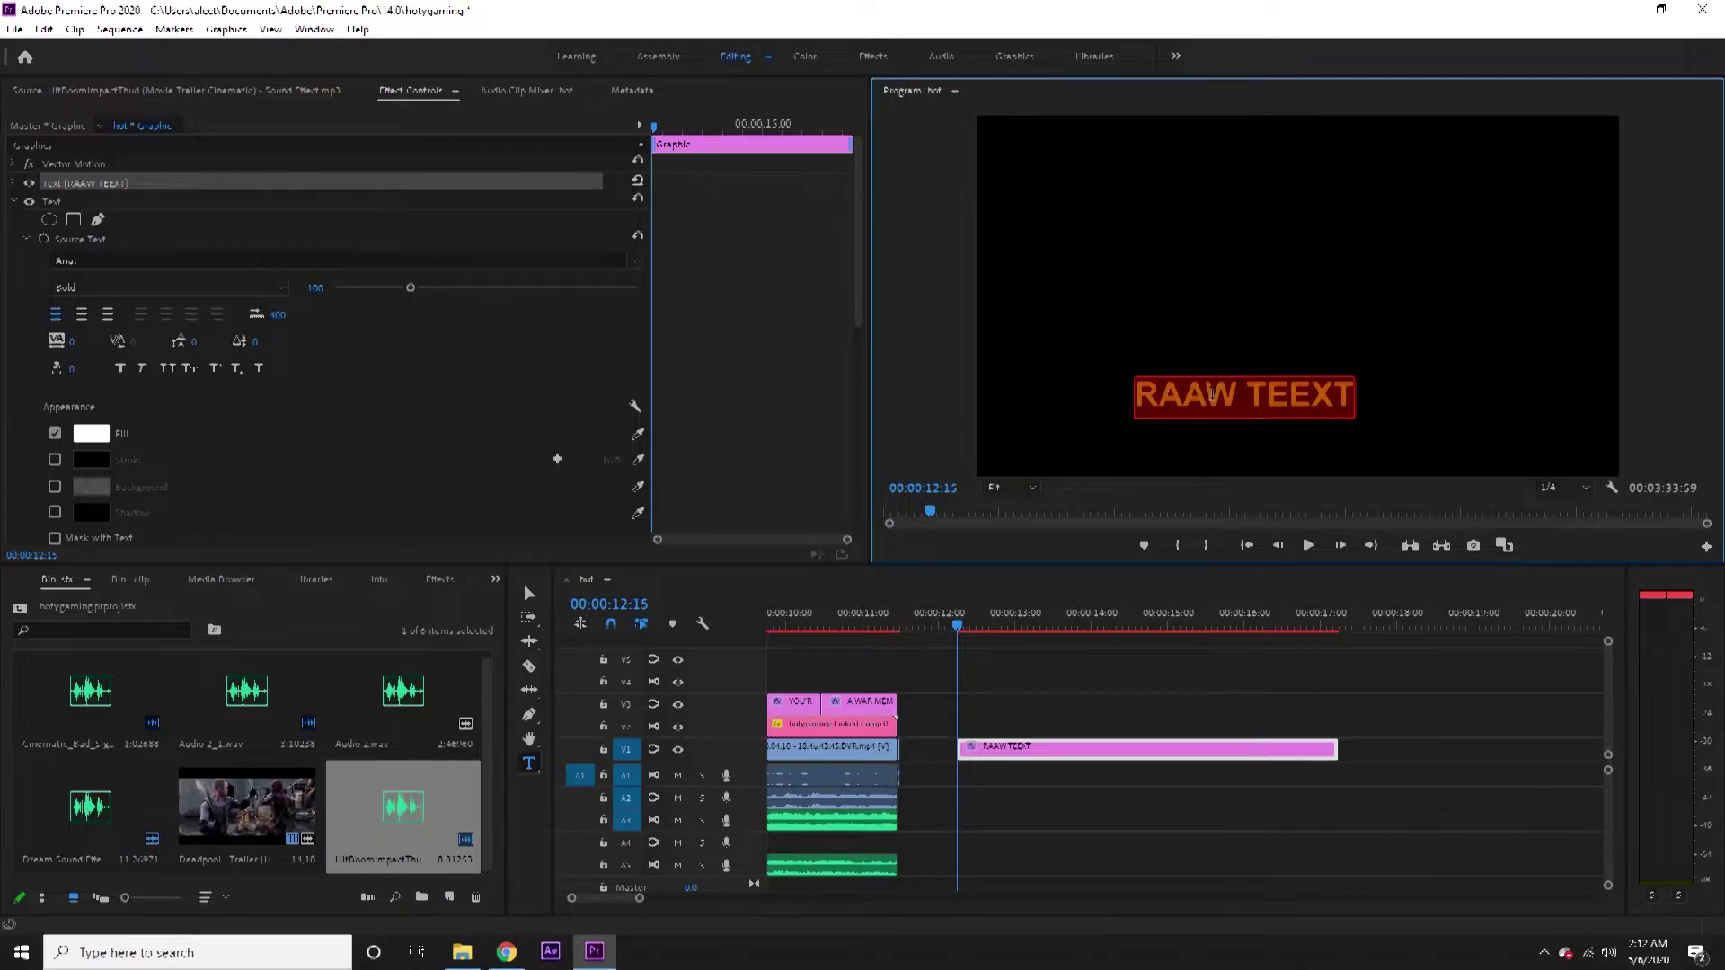
pyautogui.click(1123, 714)
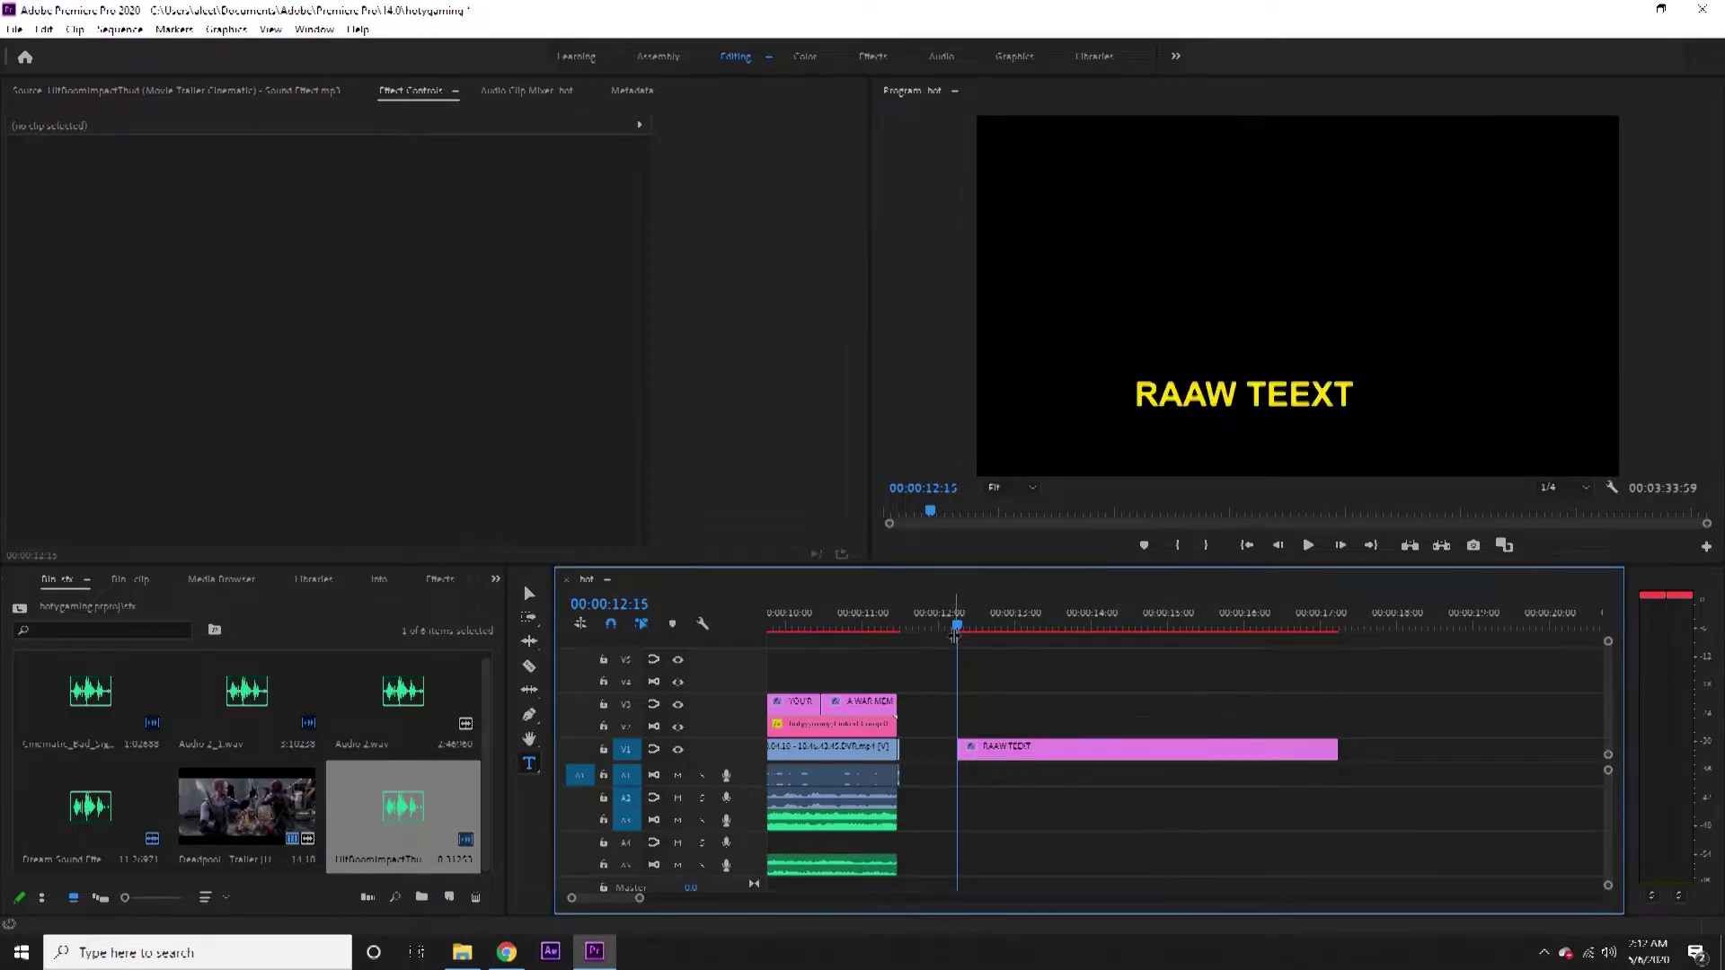
# Create a white Color Matte and place it on track V2 directly beneath the RAAW TEEXT clip on V3.
pyautogui.moveTo(960, 629); pyautogui.dragTo(1040, 585)
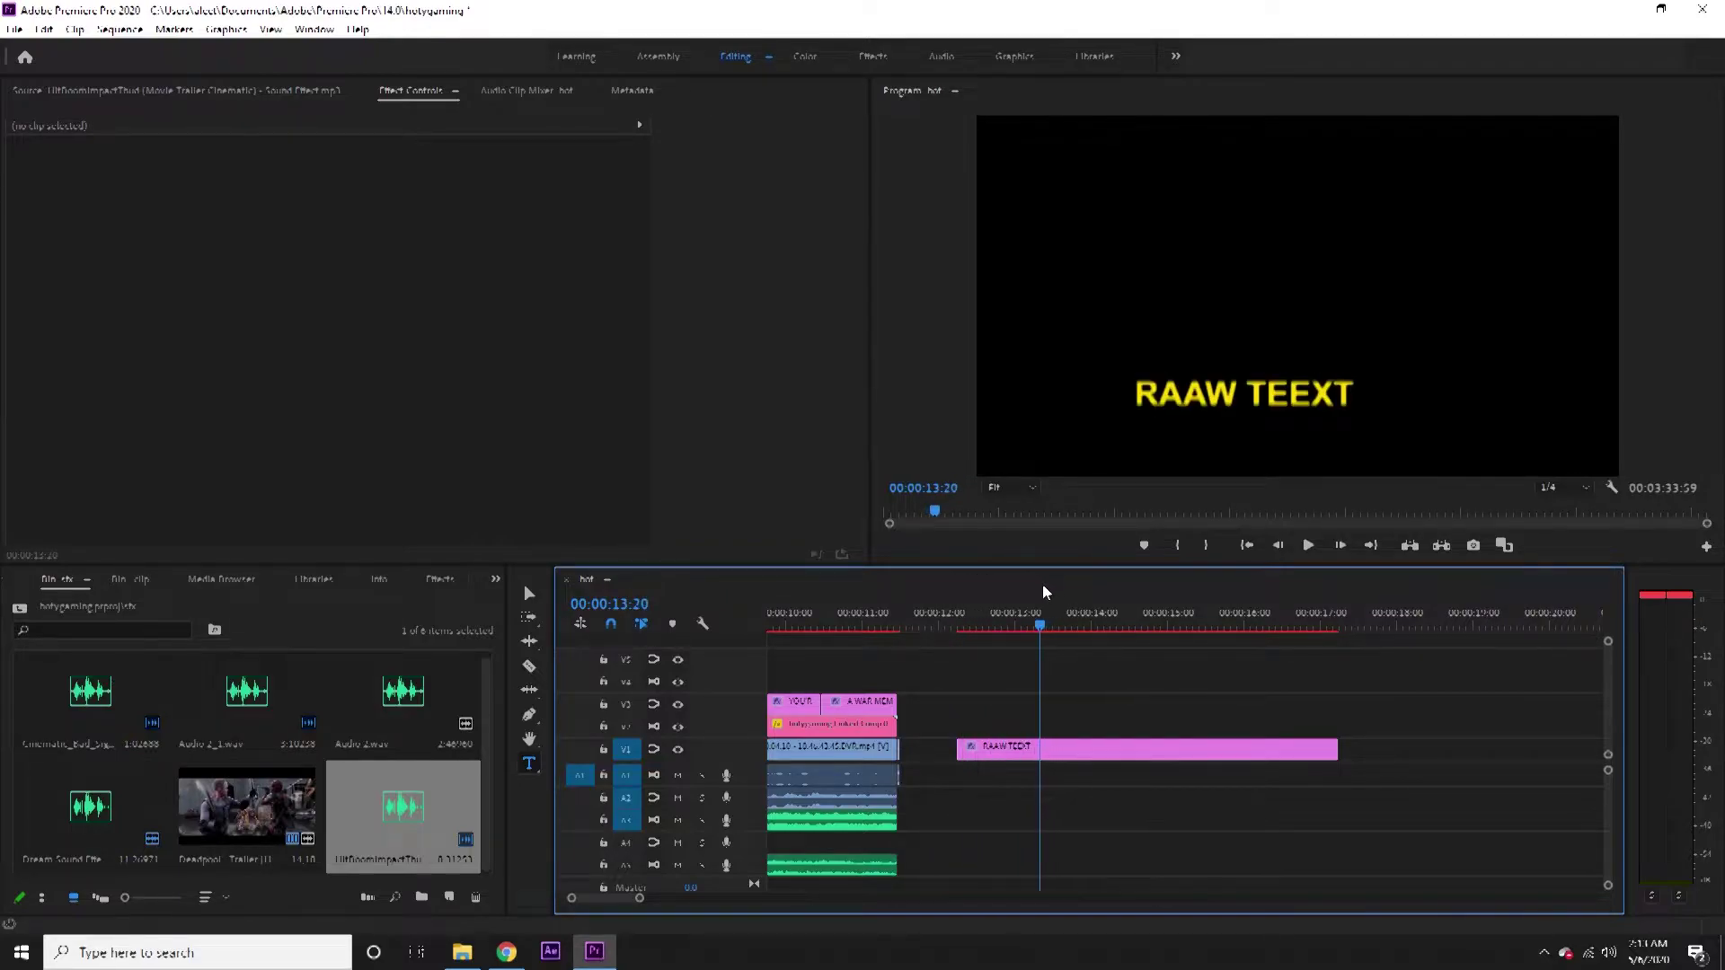
pyautogui.click(17, 577)
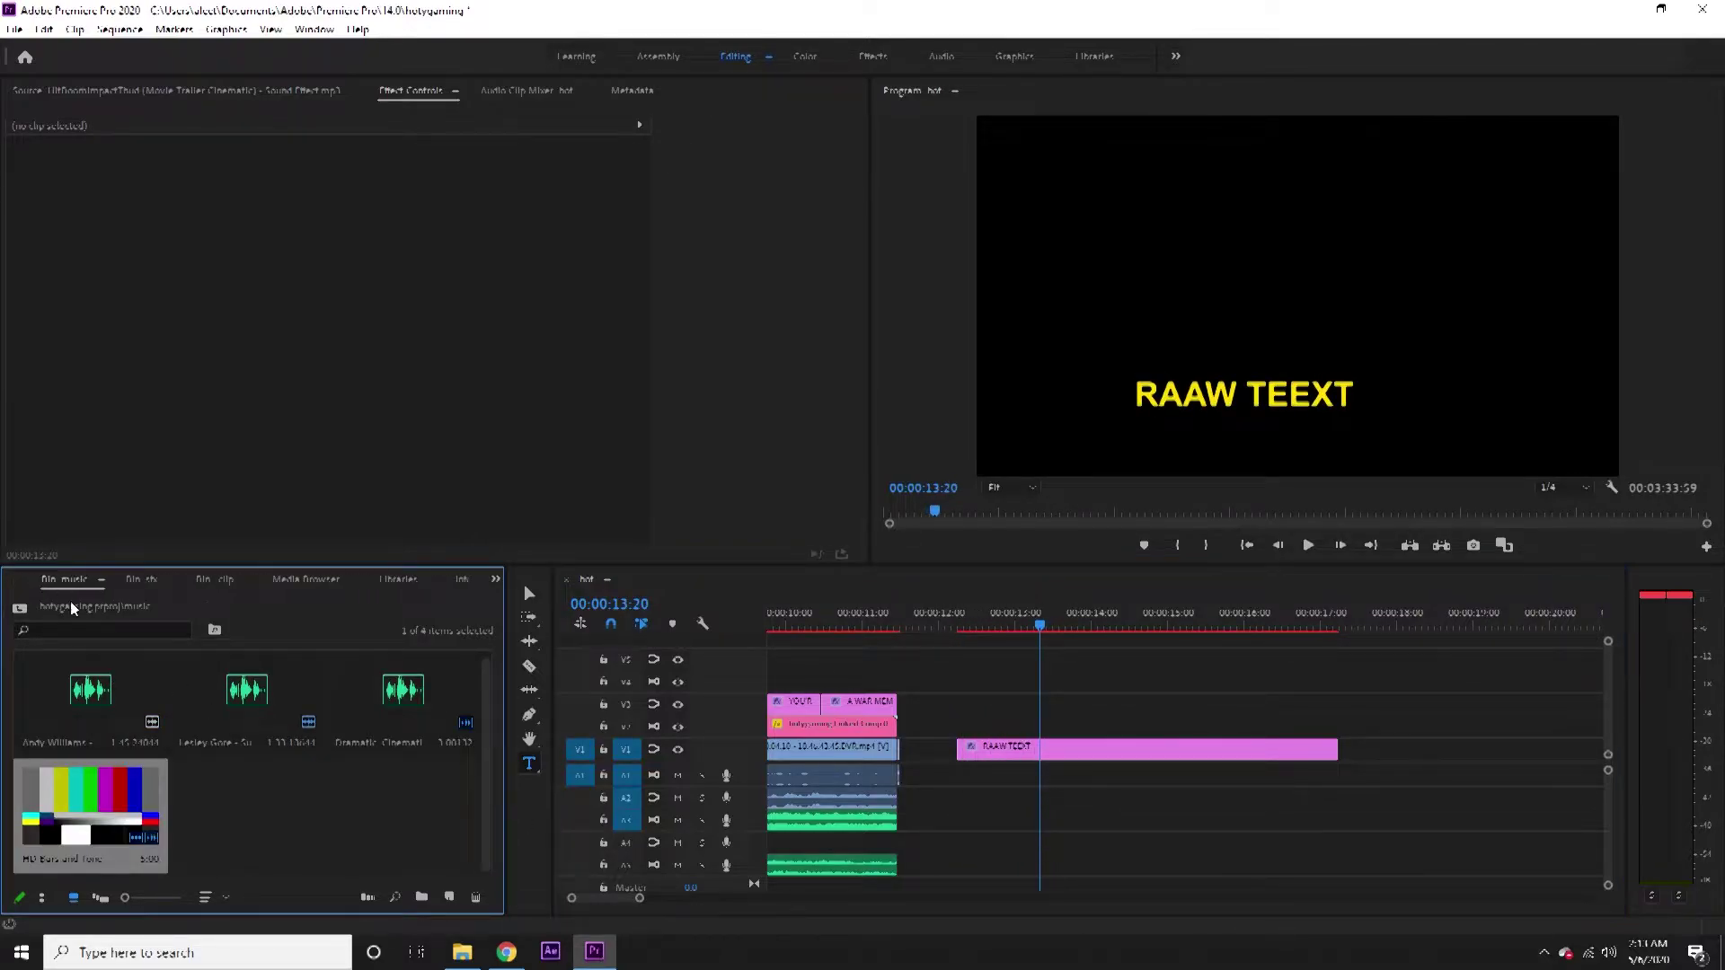
pyautogui.click(450, 897)
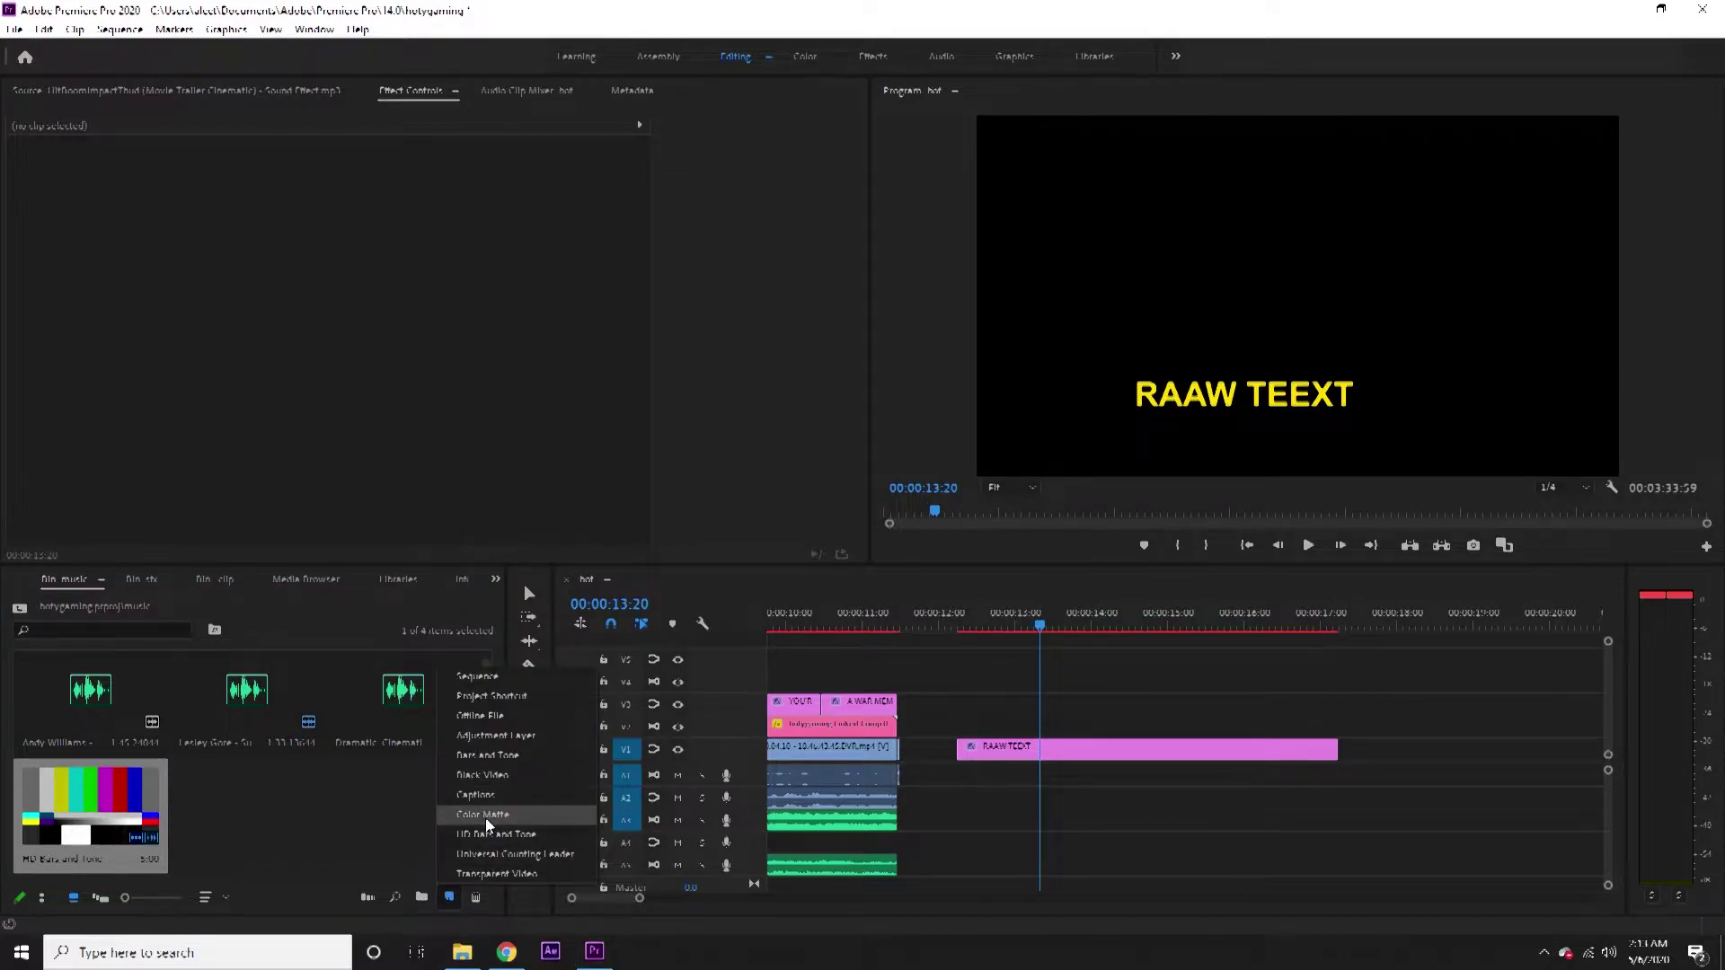
pyautogui.click(485, 815)
pyautogui.click(904, 539)
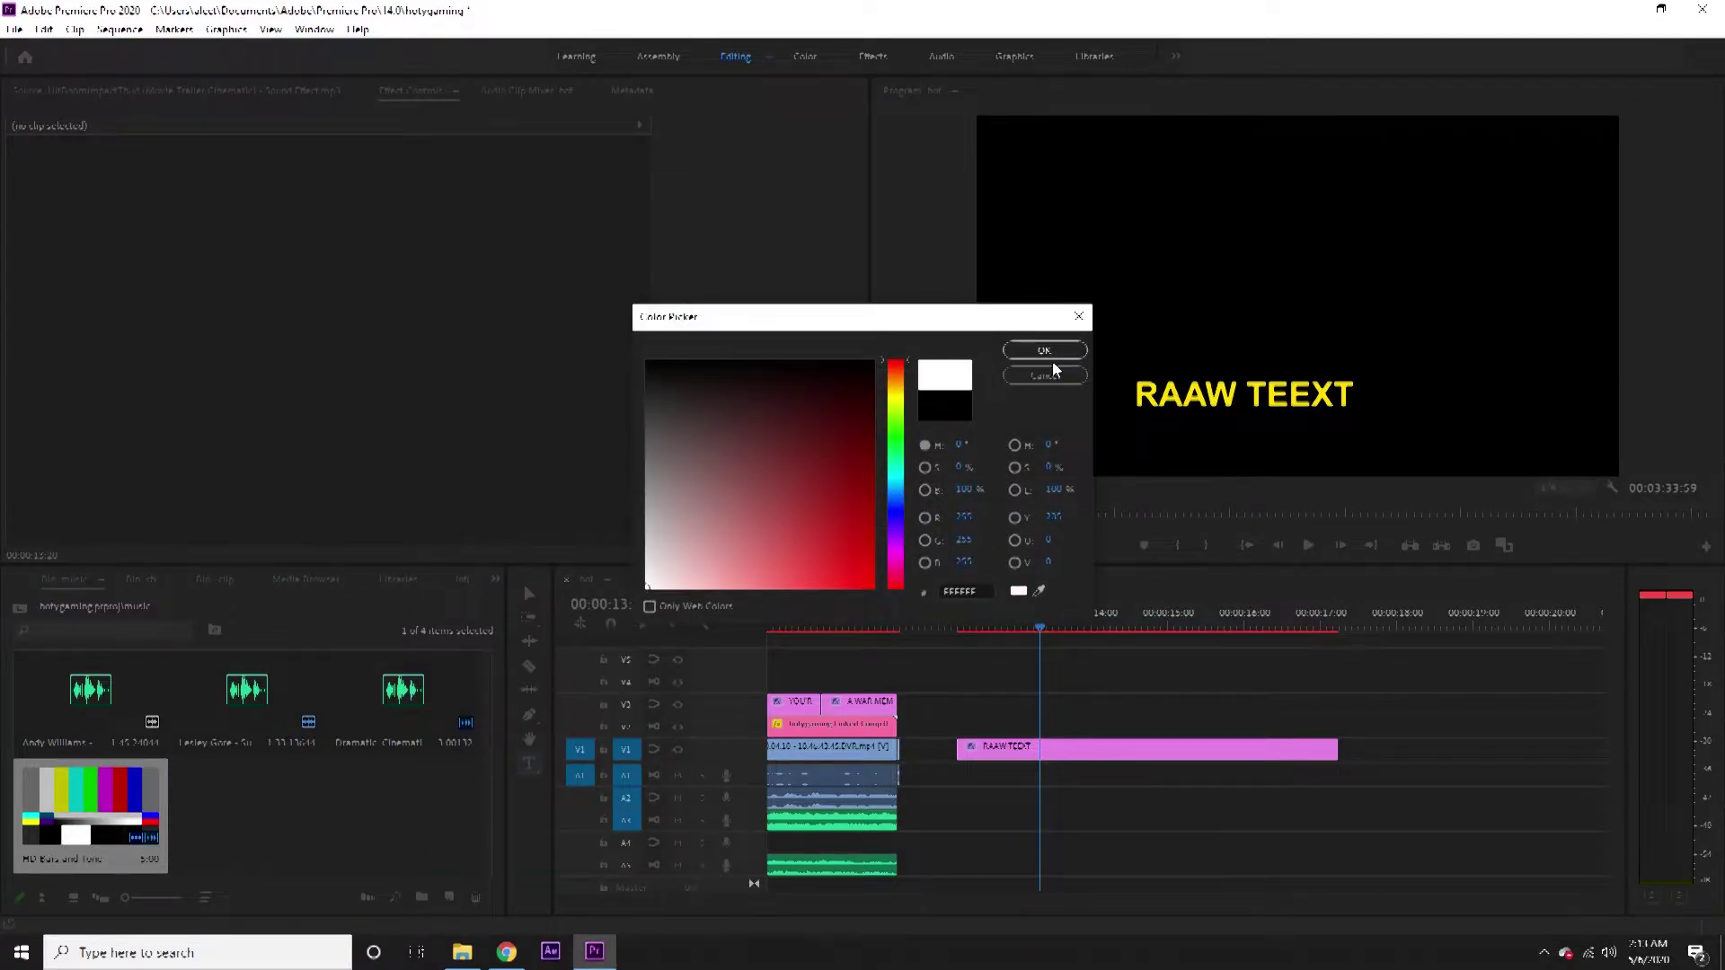
pyautogui.click(1044, 350)
pyautogui.click(816, 500)
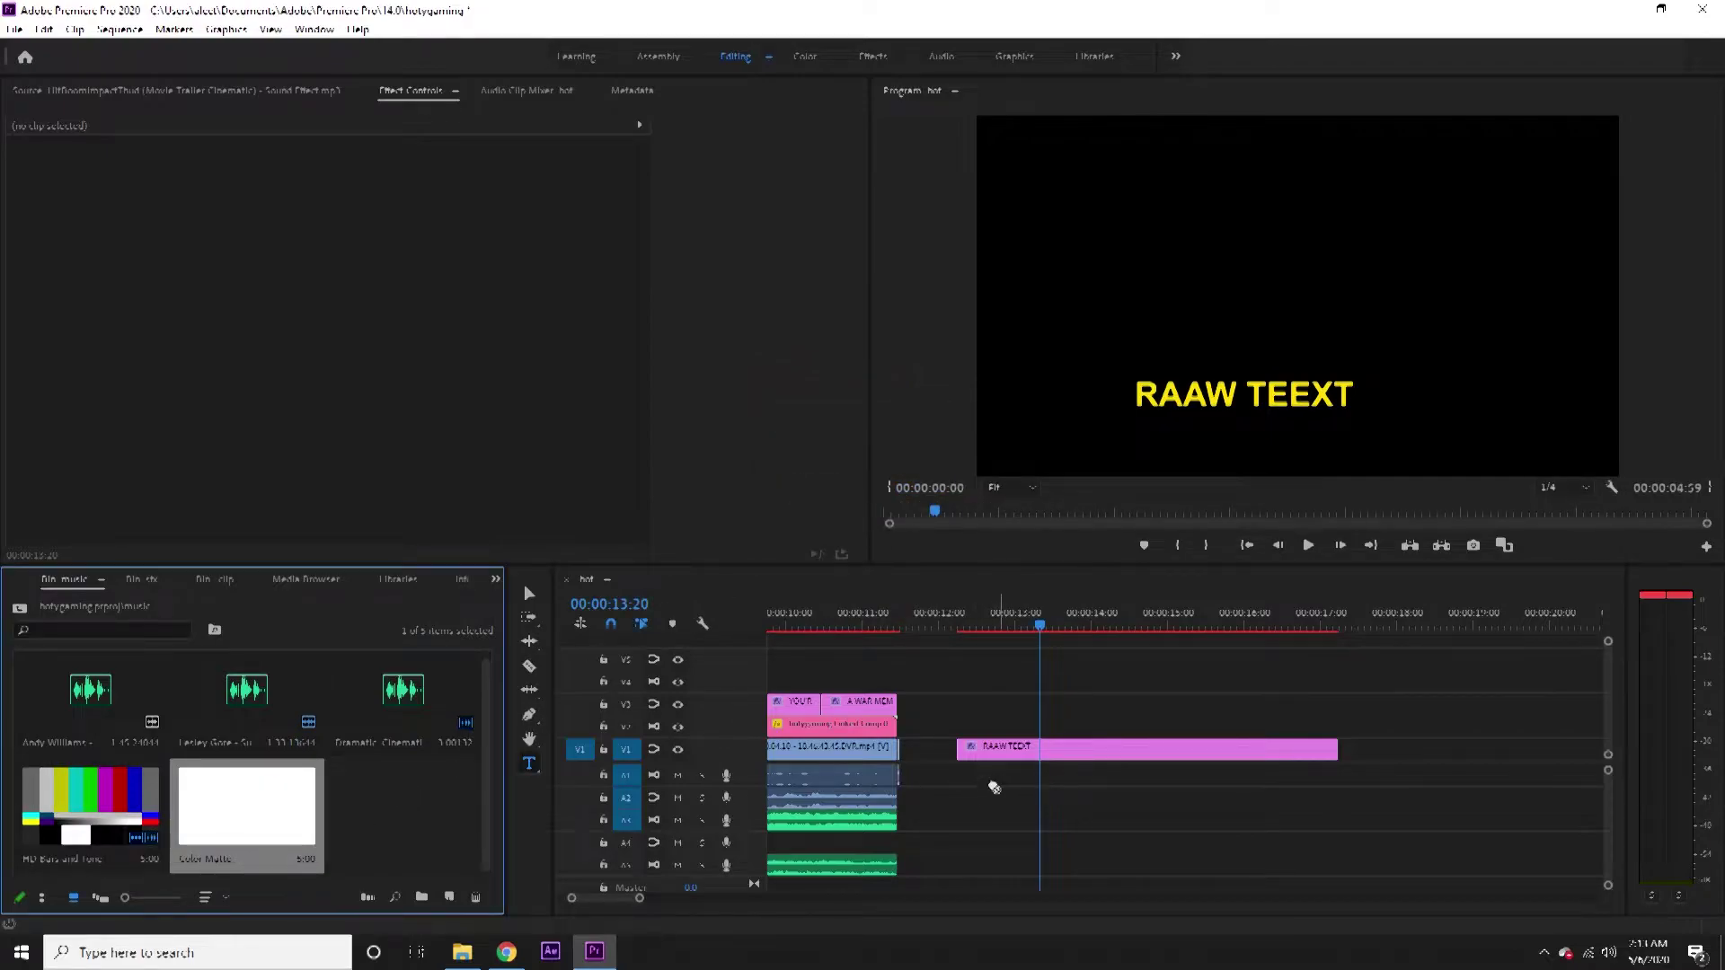
pyautogui.moveTo(995, 788); pyautogui.dragTo(990, 709)
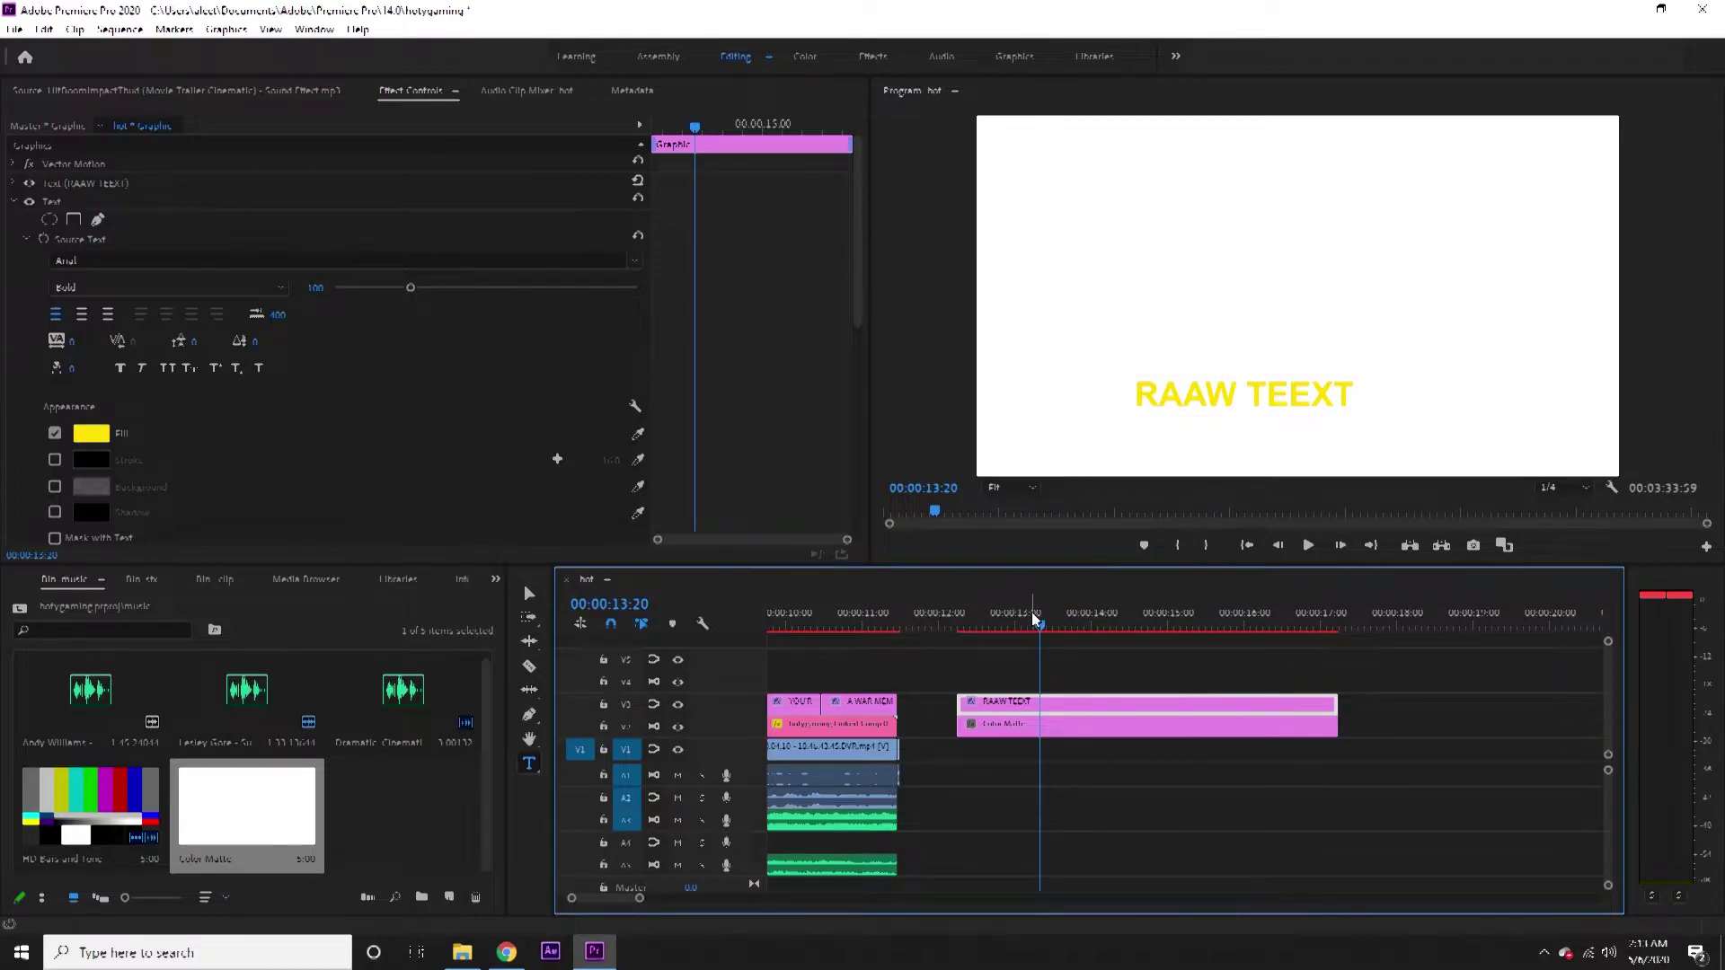
# Enable a black stroke on the RAAW TEEXT title and set its width to 31.
pyautogui.moveTo(1034, 618); pyautogui.dragTo(1025, 684)
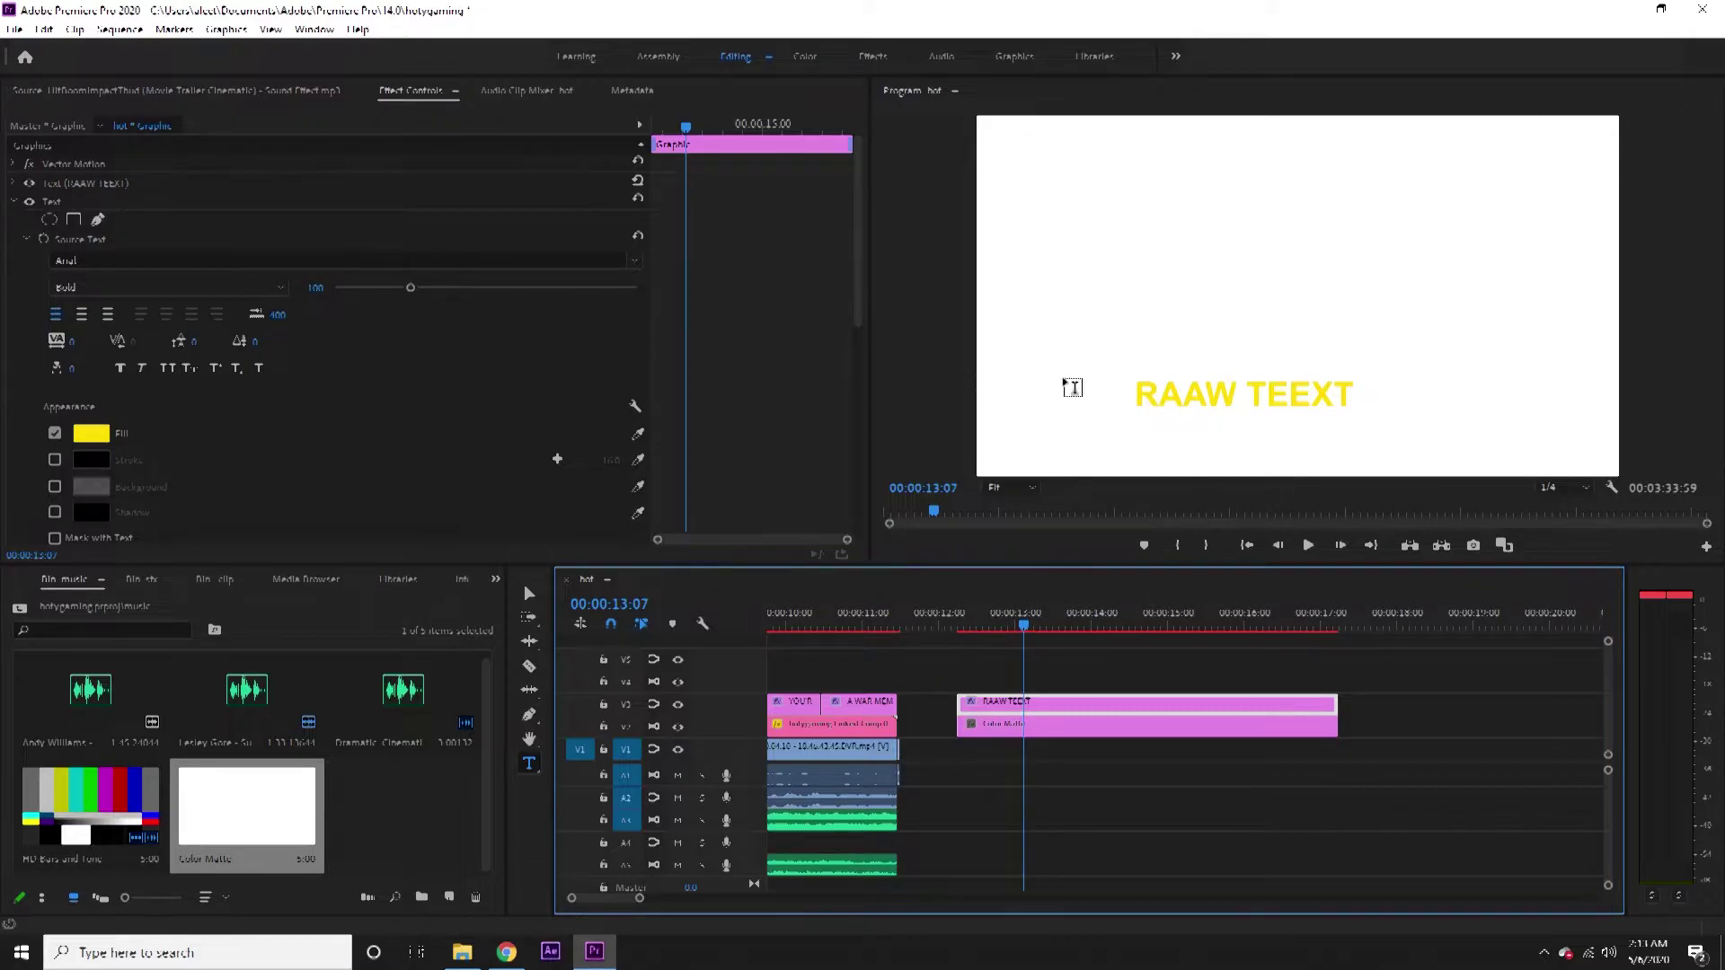
pyautogui.tripleClick(1184, 401)
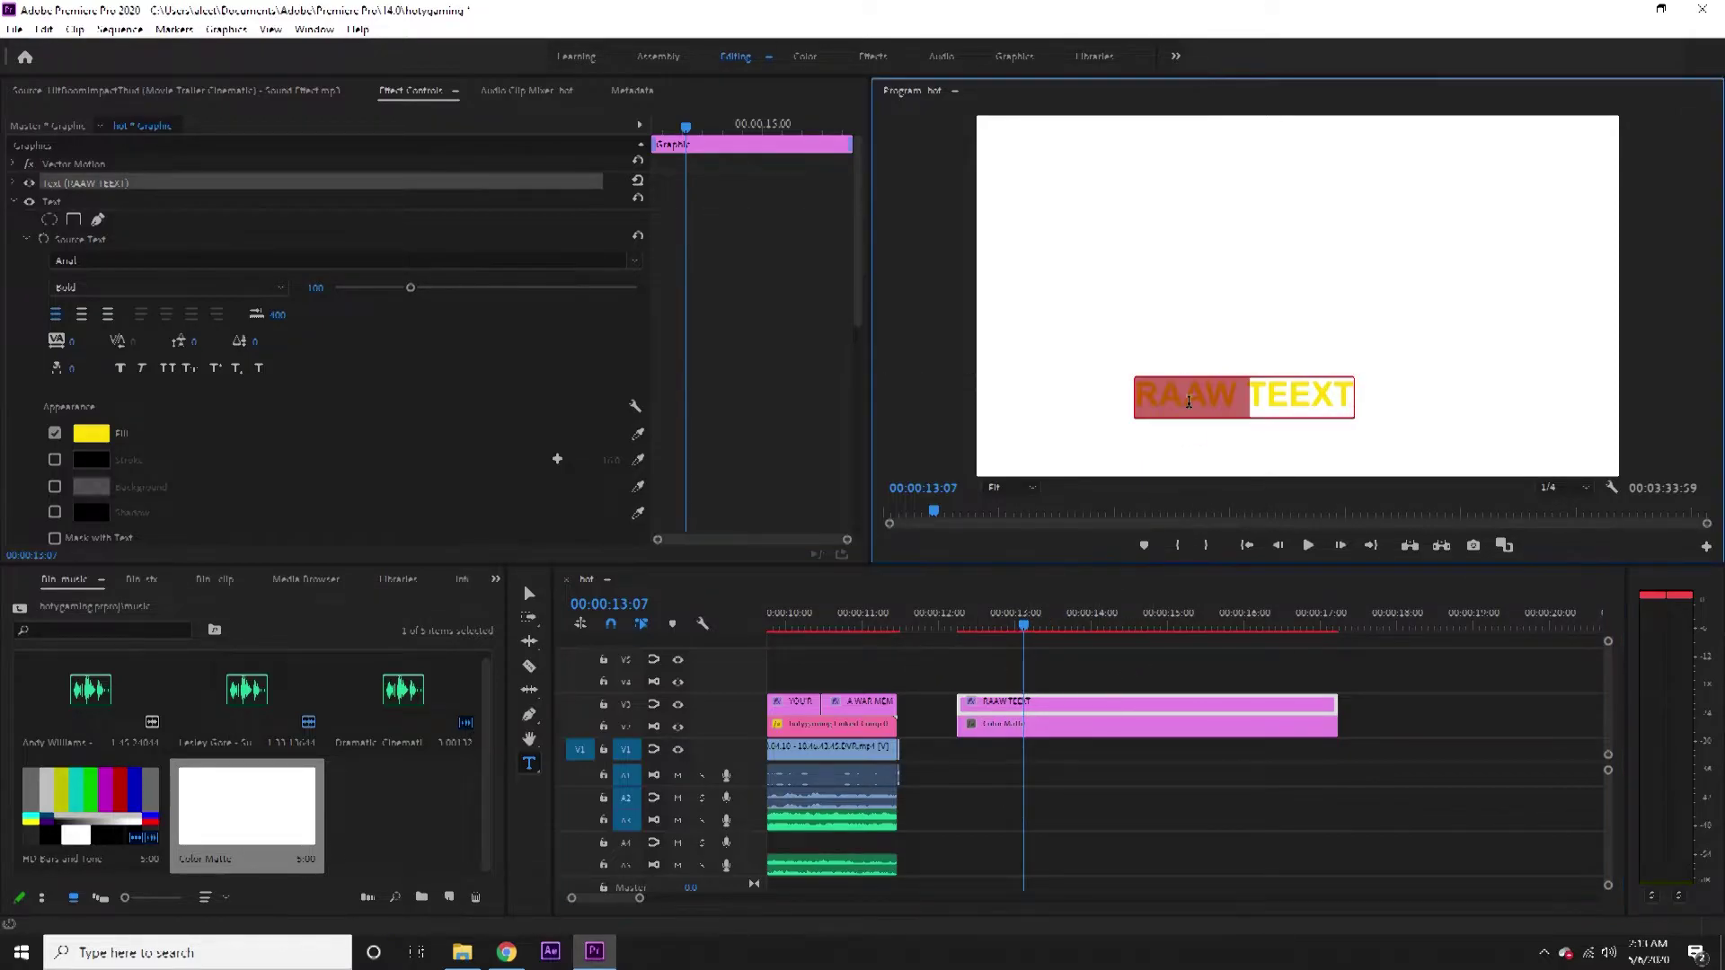
pyautogui.click(1125, 703)
pyautogui.click(1123, 660)
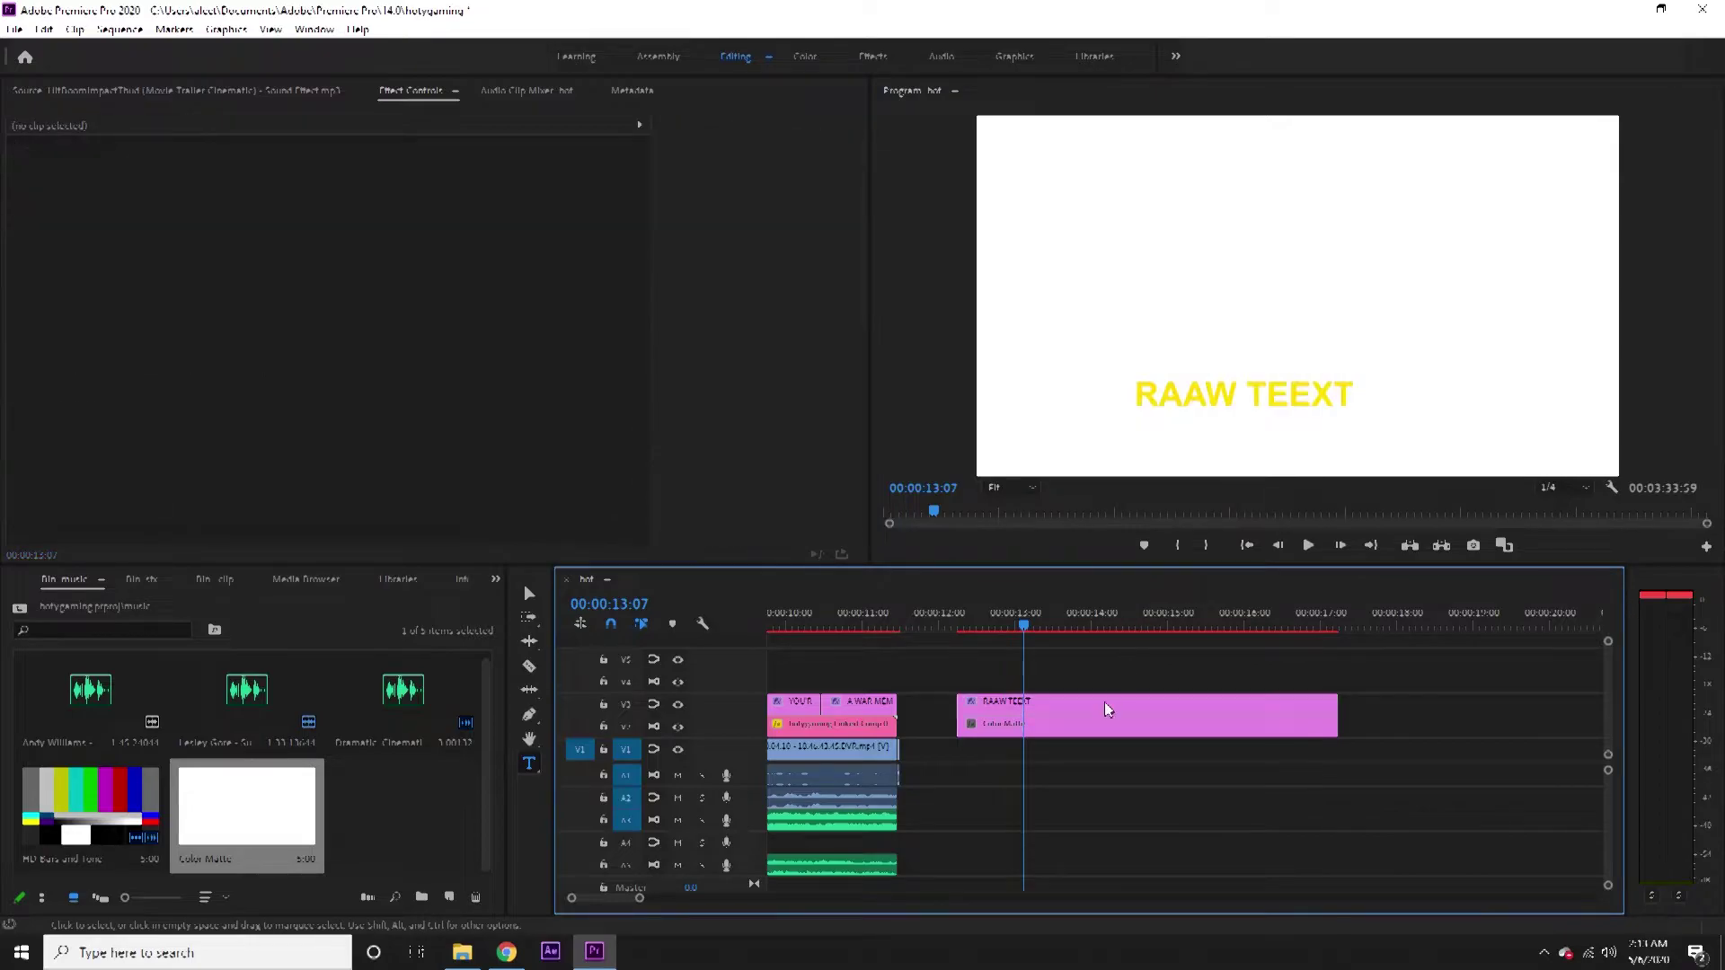
pyautogui.click(1104, 703)
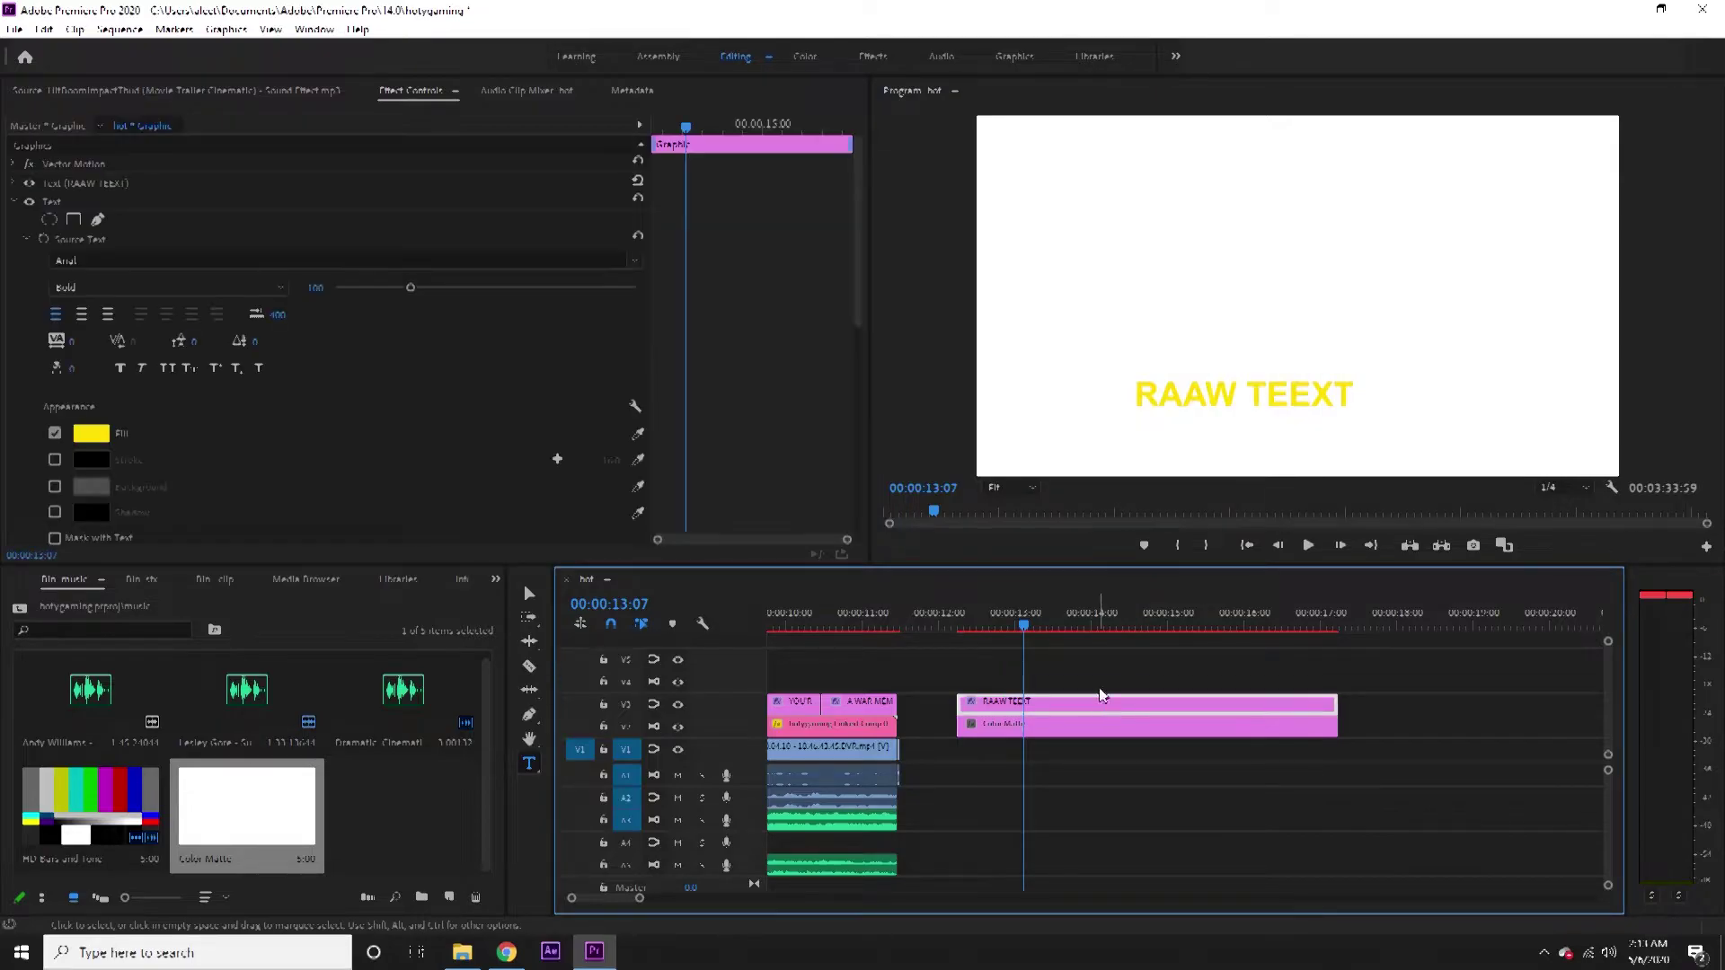
pyautogui.click(55, 460)
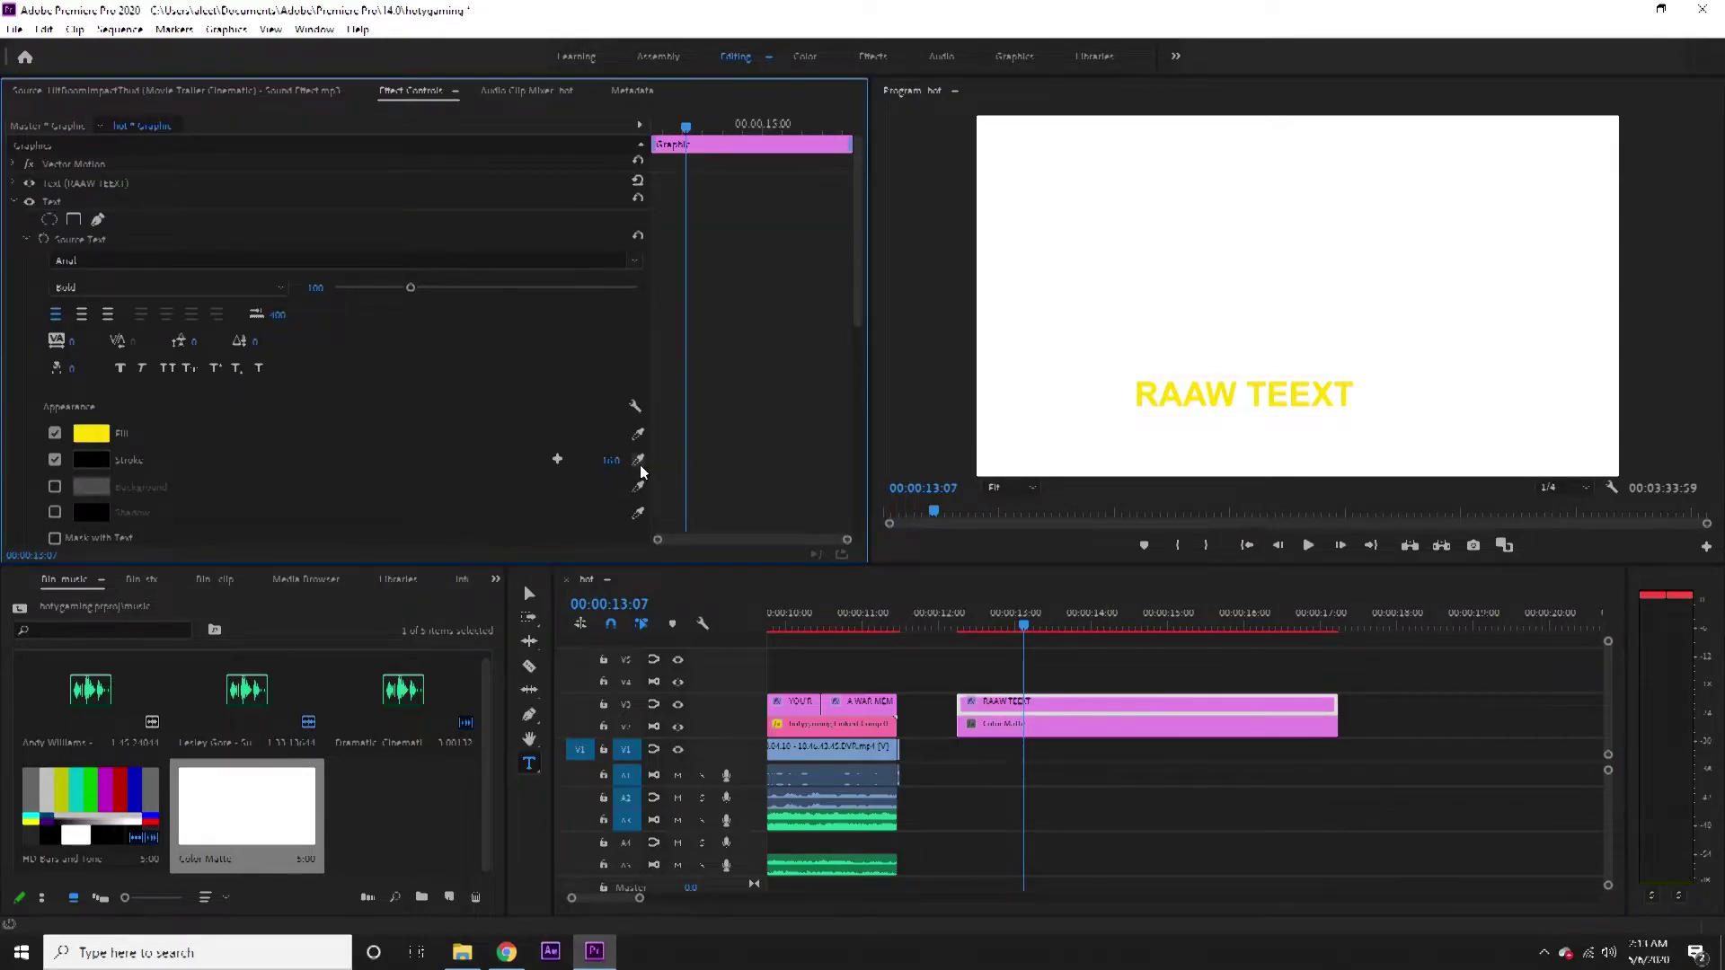
# Delete the RAAW TEEXT clip and add a new RAW TEXT title over the white matte at 00:00:13:07.
pyautogui.click(1043, 703)
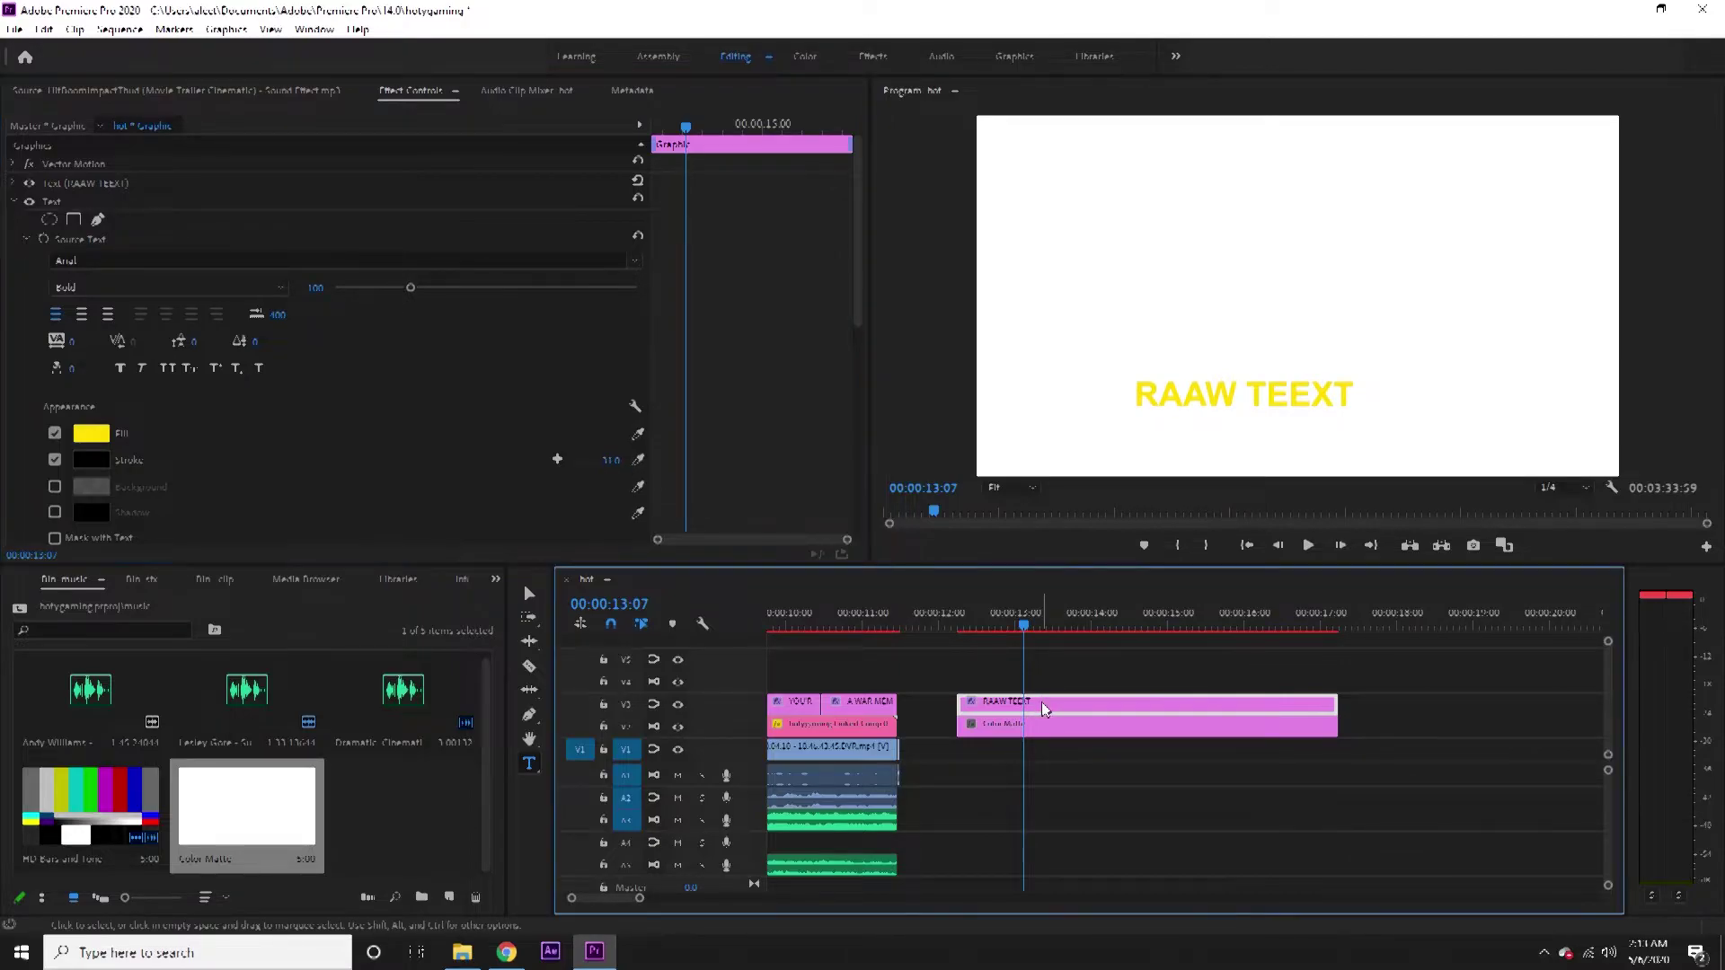
pyautogui.press('Delete')
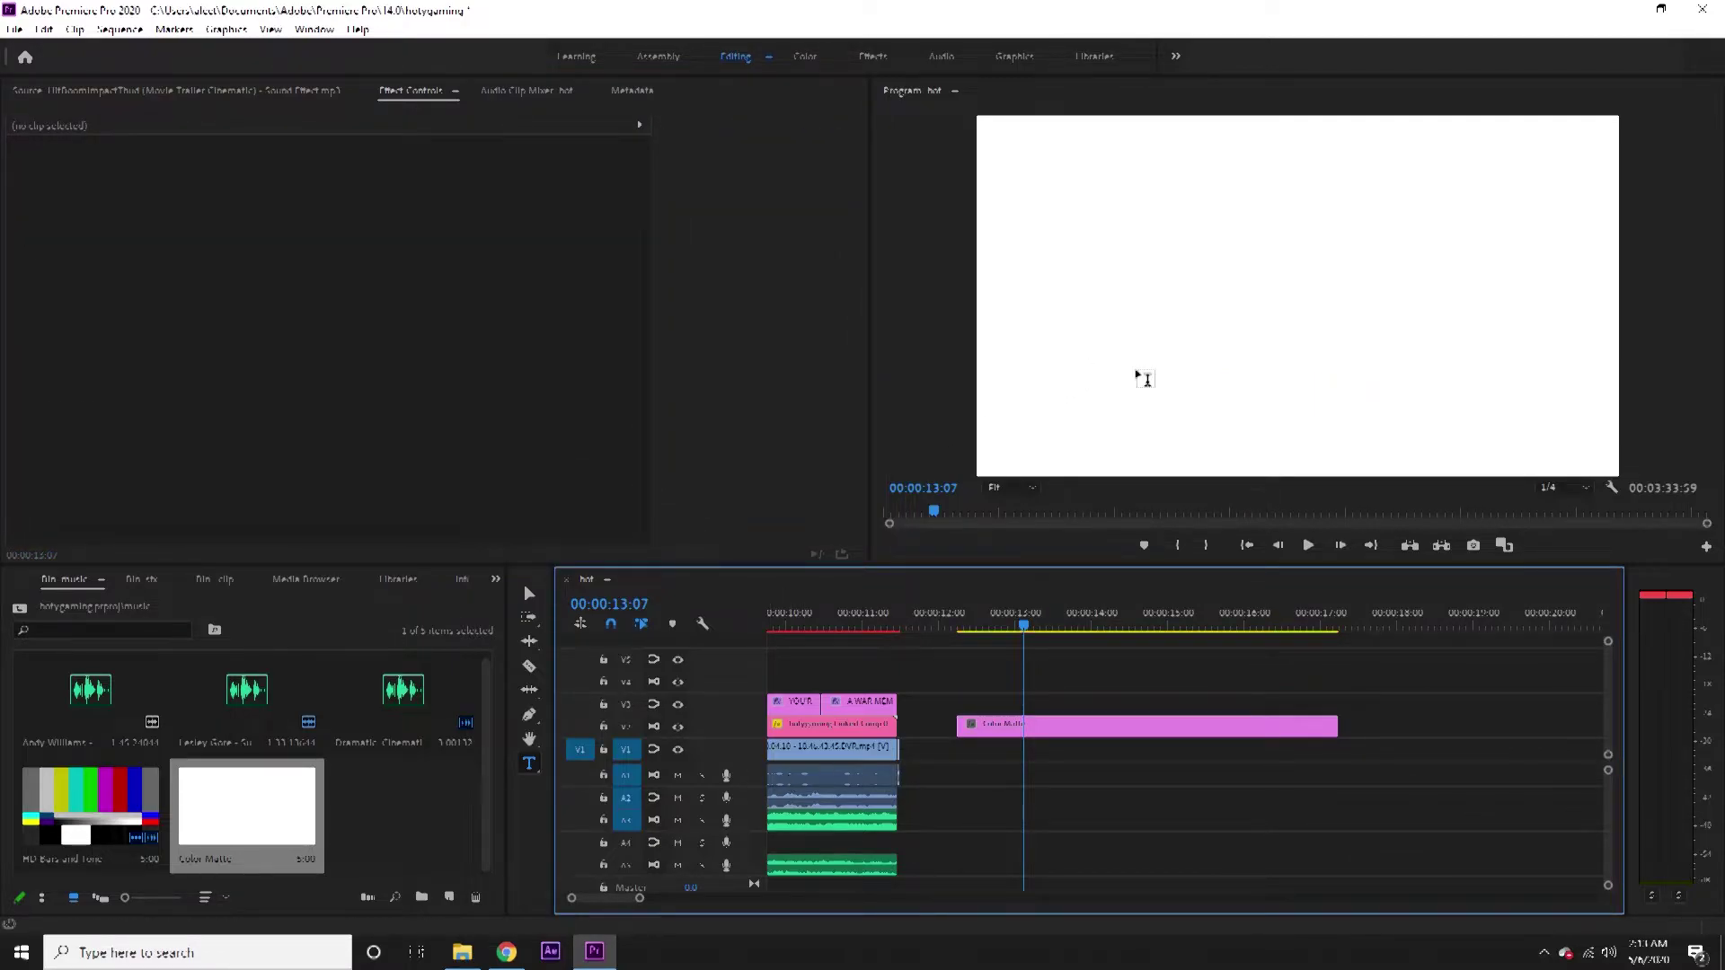
pyautogui.click(1195, 373)
pyautogui.write('RAW TEXT')
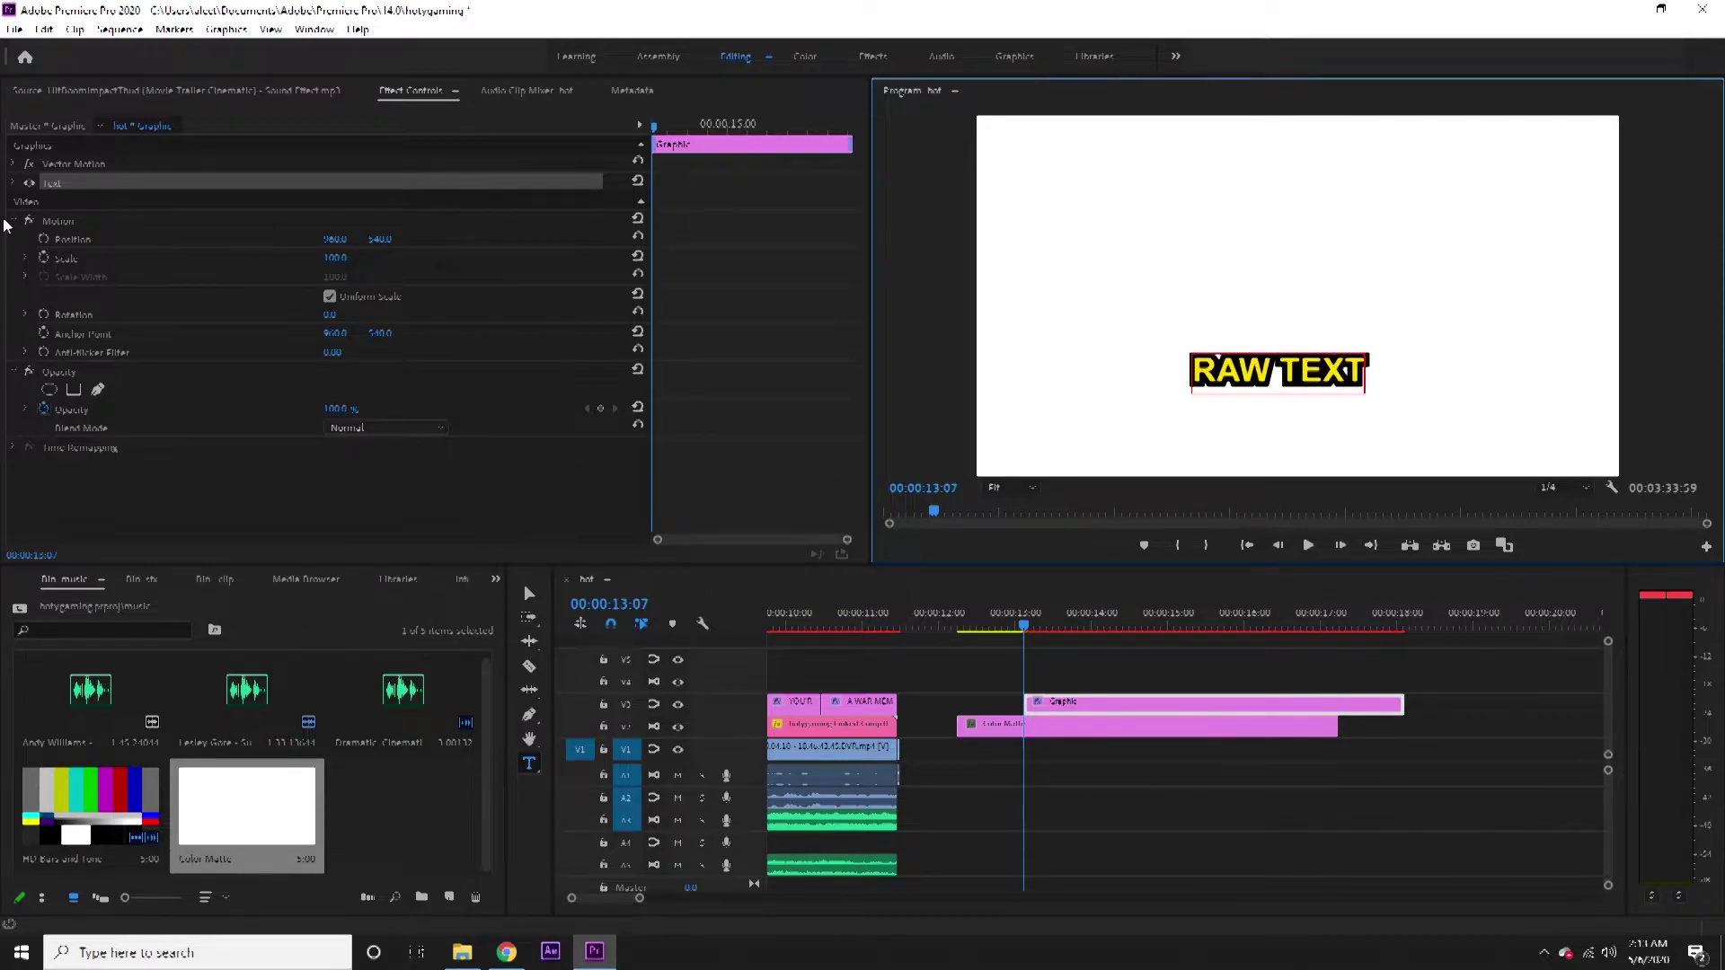
# Set the stroke width of the RAW TEXT title to 14.
pyautogui.click(12, 184)
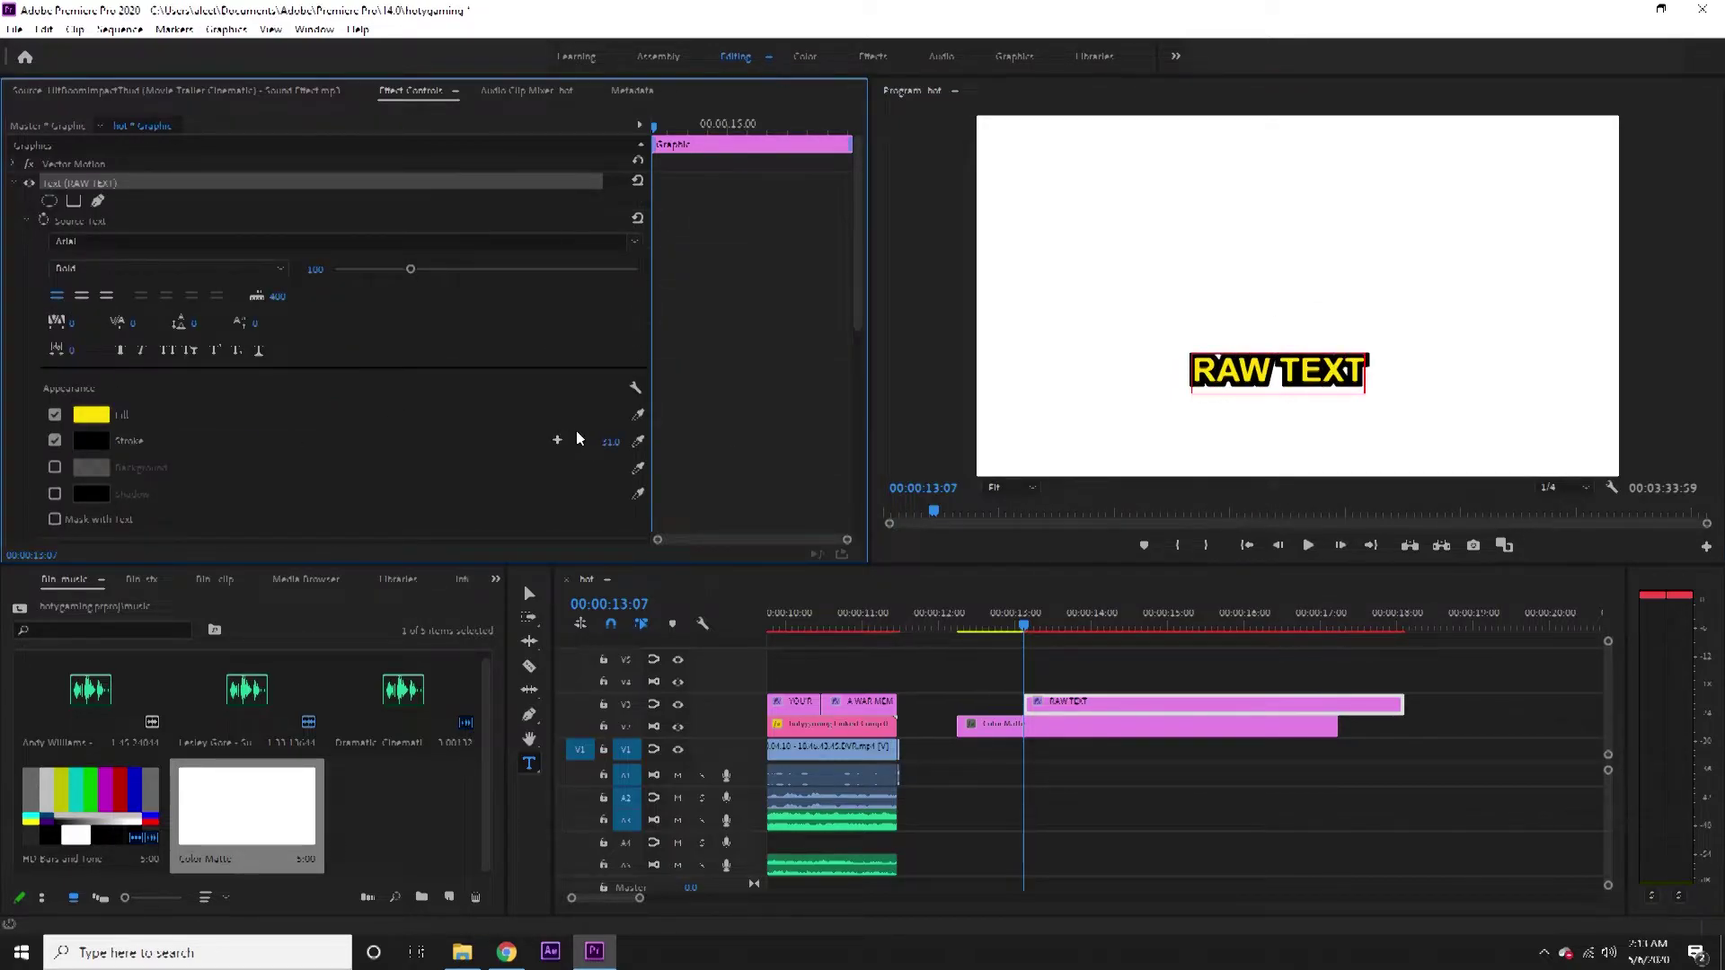
pyautogui.moveTo(610, 442); pyautogui.dragTo(601, 442)
pyautogui.click(1120, 786)
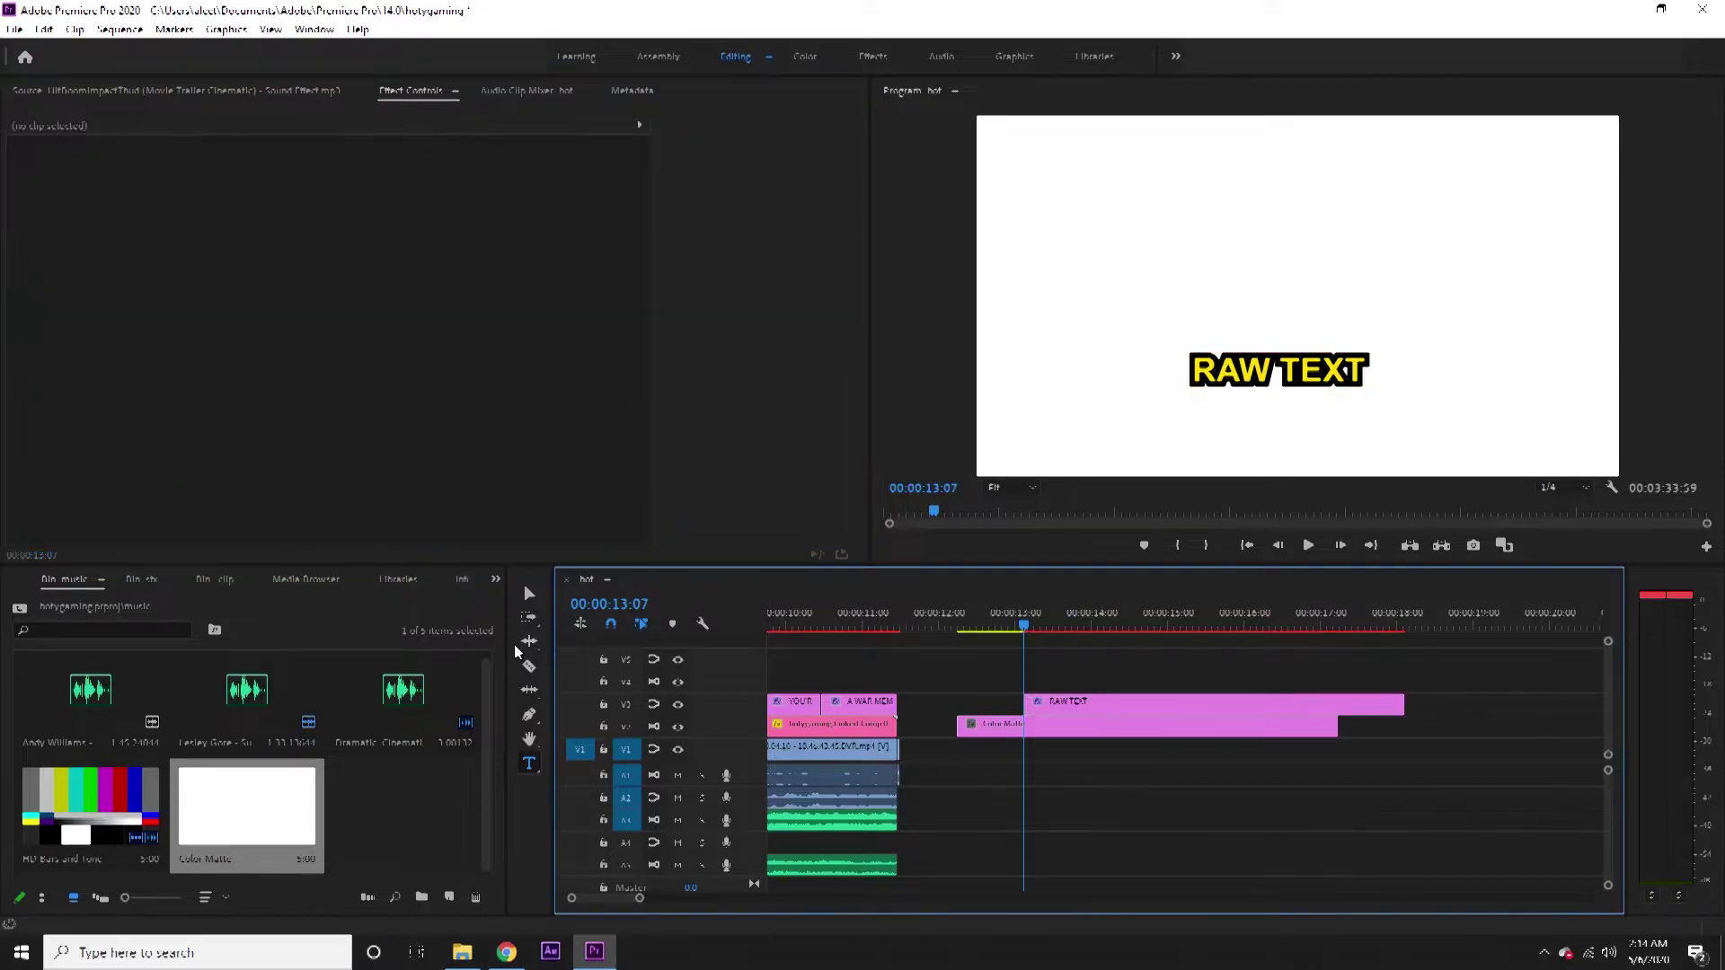
pyautogui.click(529, 593)
pyautogui.click(1096, 708)
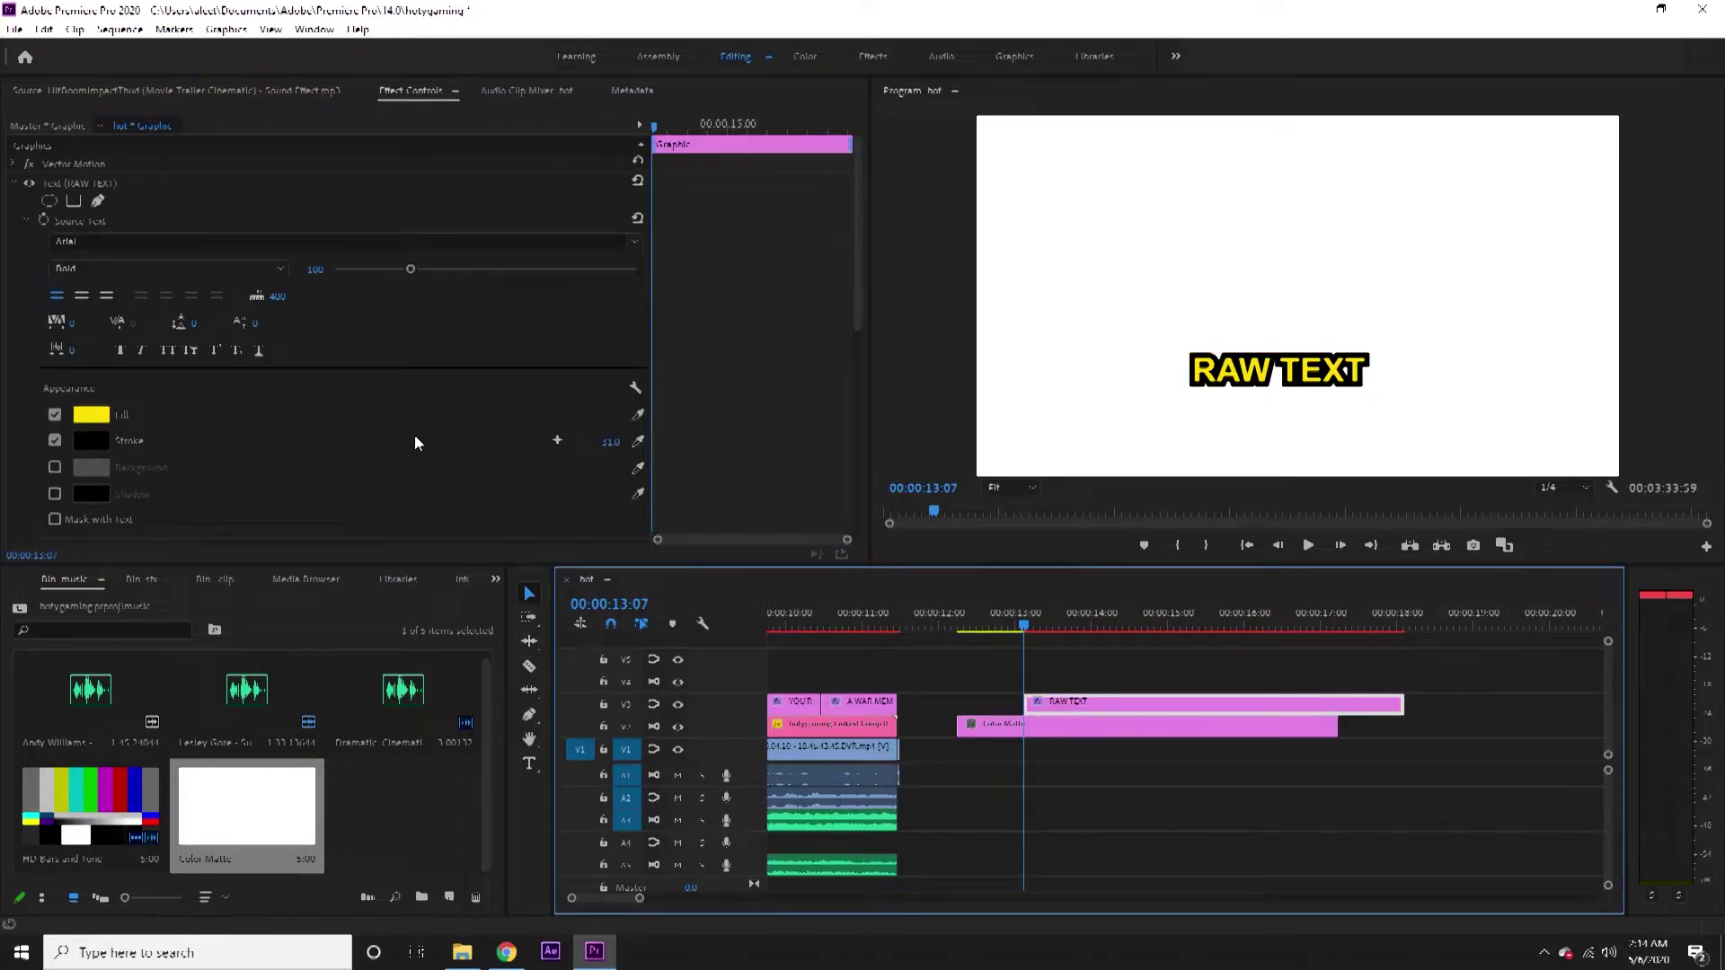
pyautogui.moveTo(611, 441)
pyautogui.mouseDown()
pyautogui.moveTo(539, 441)
pyautogui.moveTo(557, 441)
pyautogui.mouseUp()
# Turn on the black shadow for the RAW TEXT title and bring its shadow settings into view.
pyautogui.scroll(-2, 224, 423)
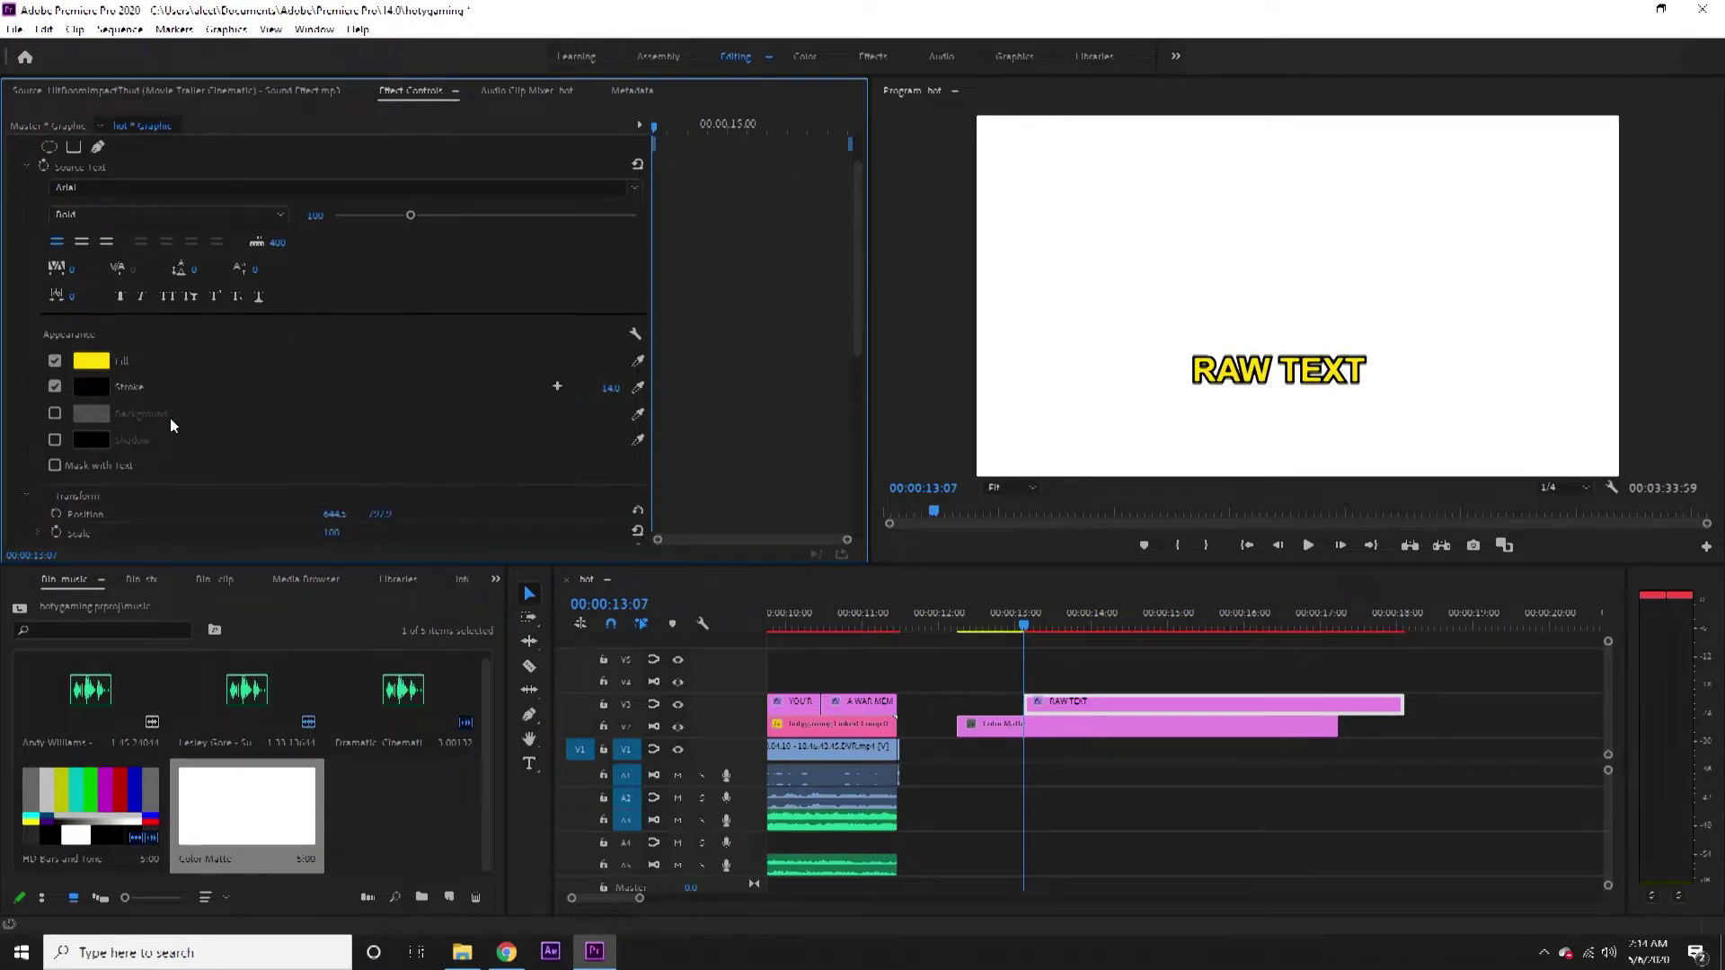
pyautogui.click(56, 421)
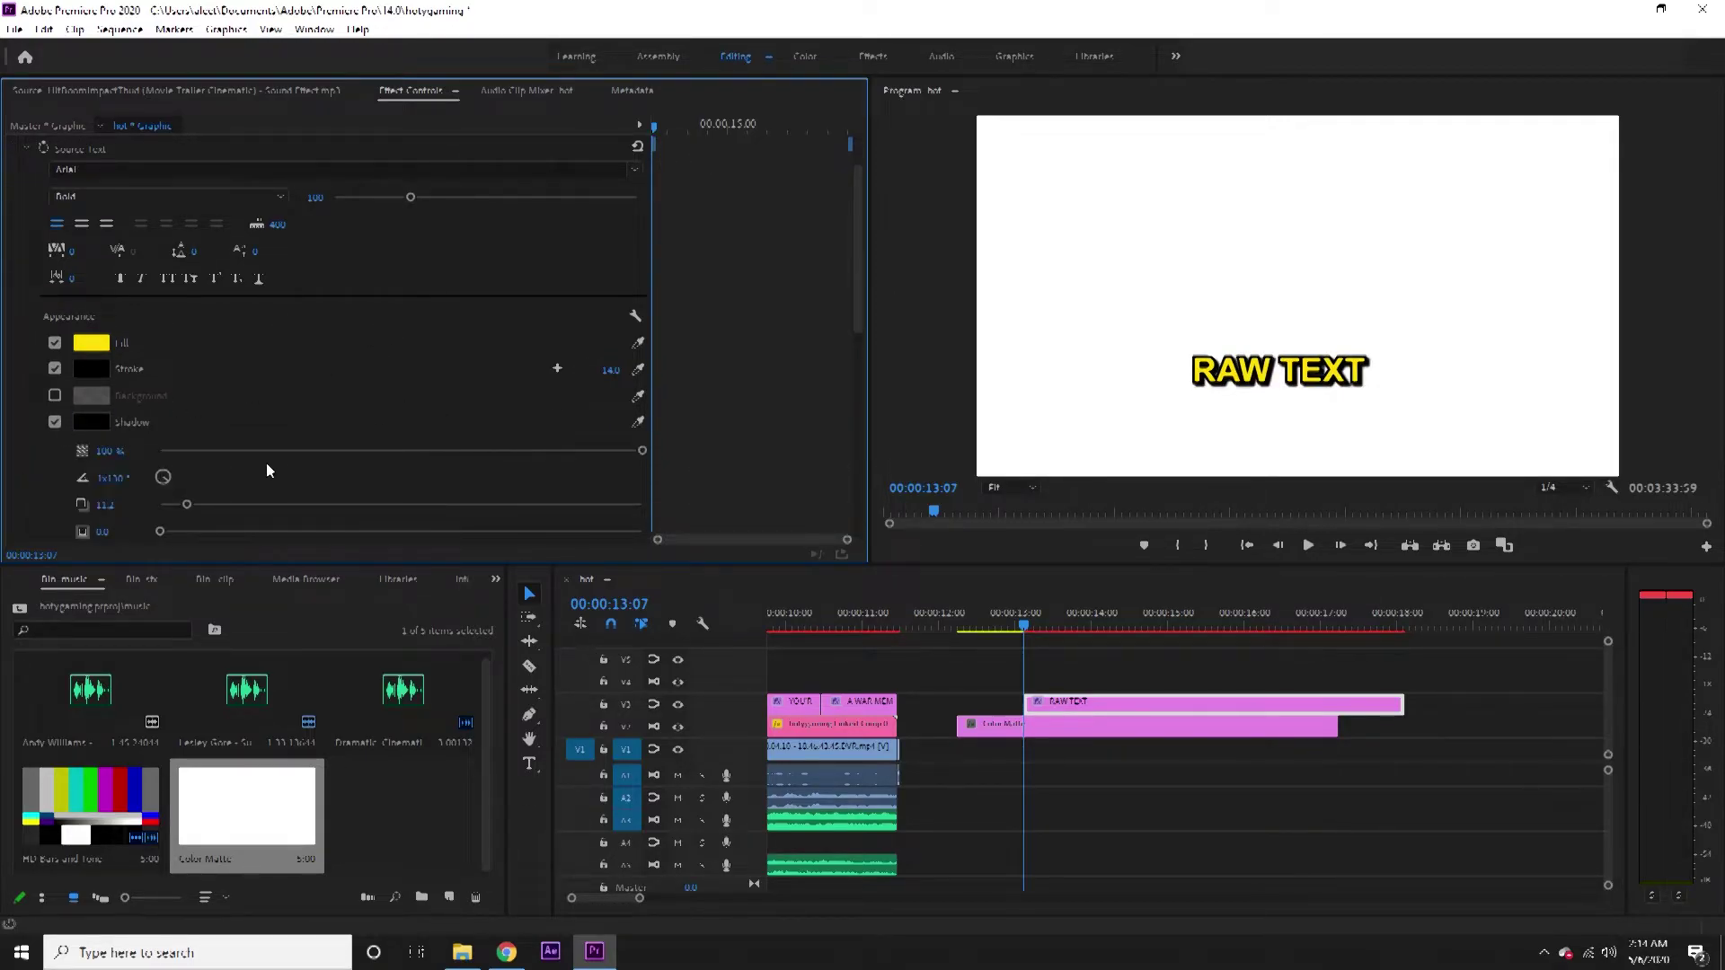
pyautogui.scroll(-2, 291, 526)
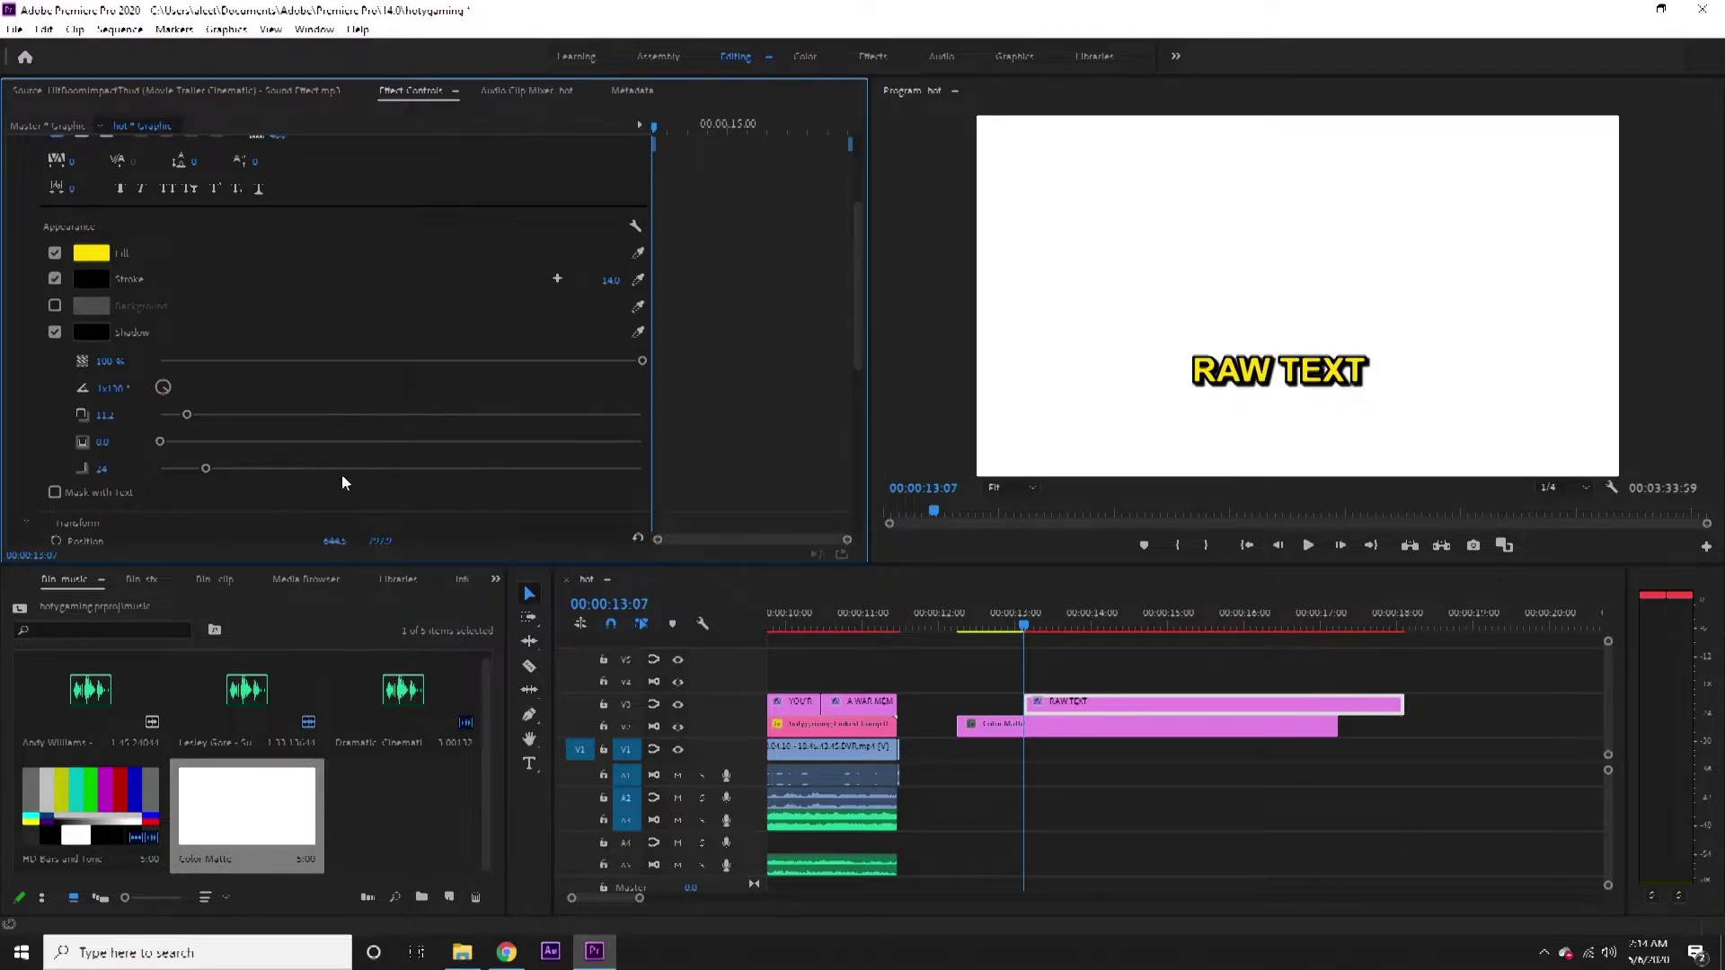
# Adjust the RAW TEXT title's shadow to an angle of 2x125° with a short distance, size 0.0 and blur 0.
pyautogui.moveTo(207, 469); pyautogui.dragTo(322, 469)
pyautogui.moveTo(163, 475); pyautogui.dragTo(309, 533)
pyautogui.moveTo(164, 448)
pyautogui.mouseDown()
pyautogui.moveTo(254, 447)
pyautogui.moveTo(150, 477)
pyautogui.mouseUp()
pyautogui.moveTo(182, 421)
pyautogui.mouseDown()
pyautogui.moveTo(298, 419)
pyautogui.moveTo(192, 430)
pyautogui.mouseUp()
pyautogui.moveTo(309, 469); pyautogui.dragTo(50, 492)
pyautogui.moveTo(160, 441); pyautogui.dragTo(108, 465)
pyautogui.moveTo(163, 391); pyautogui.dragTo(190, 412)
pyautogui.moveTo(195, 414); pyautogui.dragTo(178, 419)
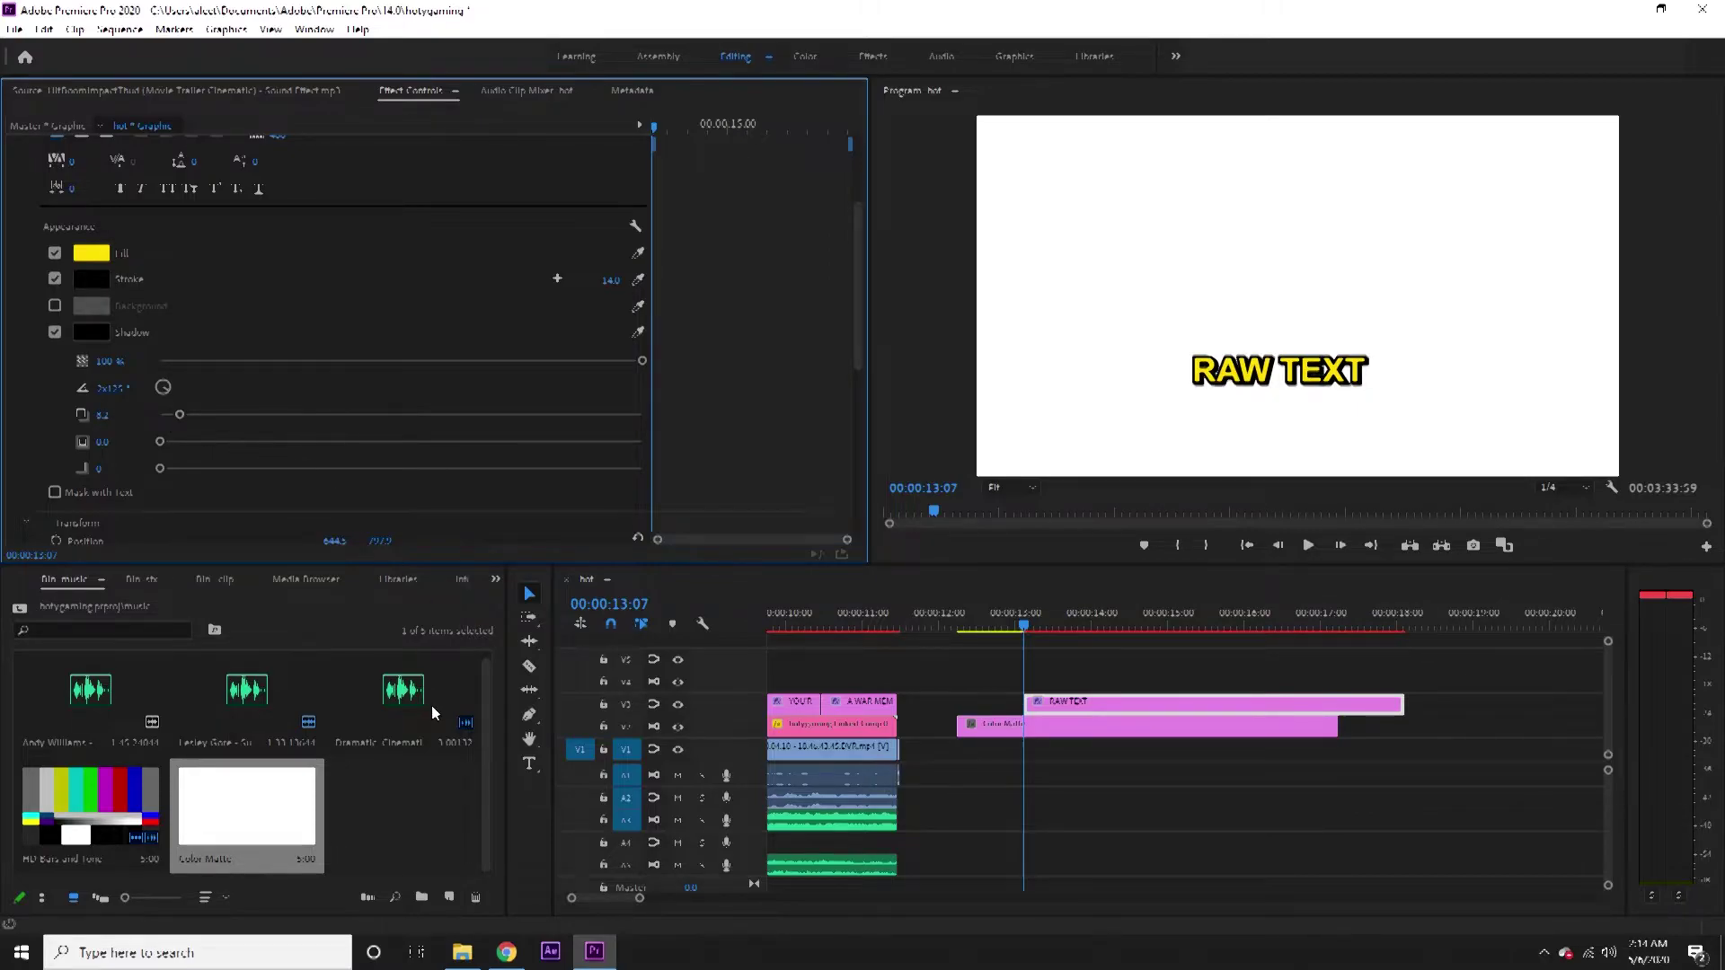
# Replace the RAW TEXT title's wording with "lowercase".
pyautogui.click(529, 764)
pyautogui.click(1306, 368)
pyautogui.hotkey('ctrl', 'a')
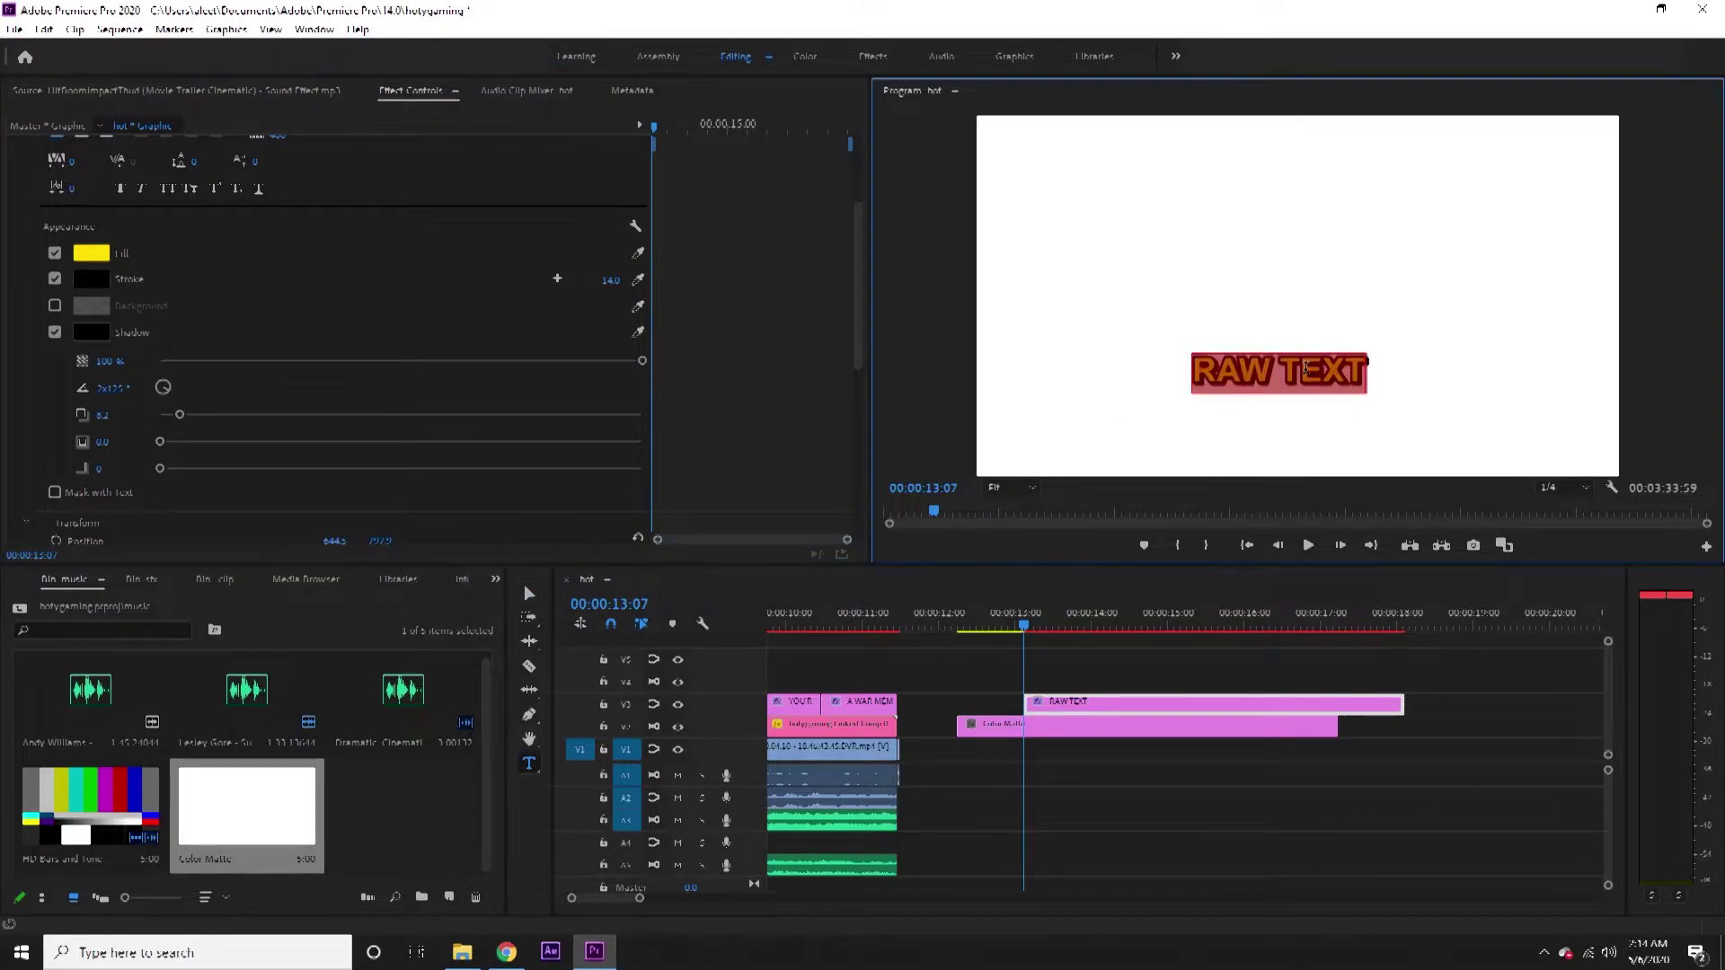
pyautogui.press('BackSpace')
pyautogui.write('A')
pyautogui.press('BackSpace')
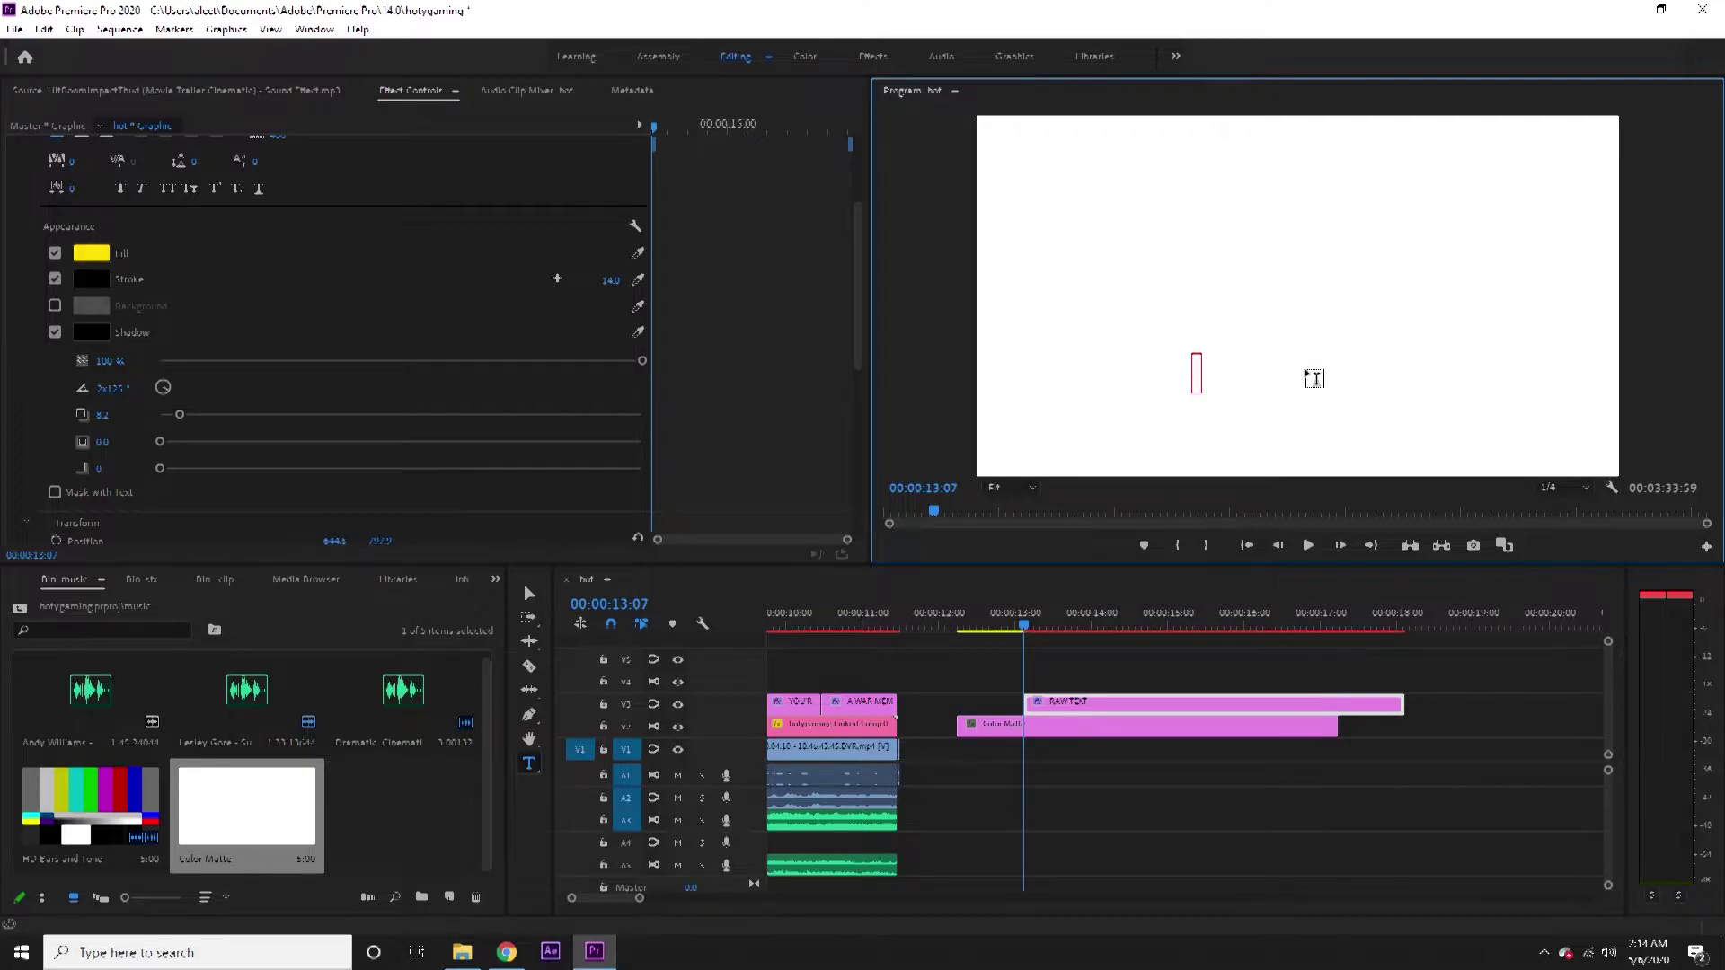
pyautogui.write('lowercase')
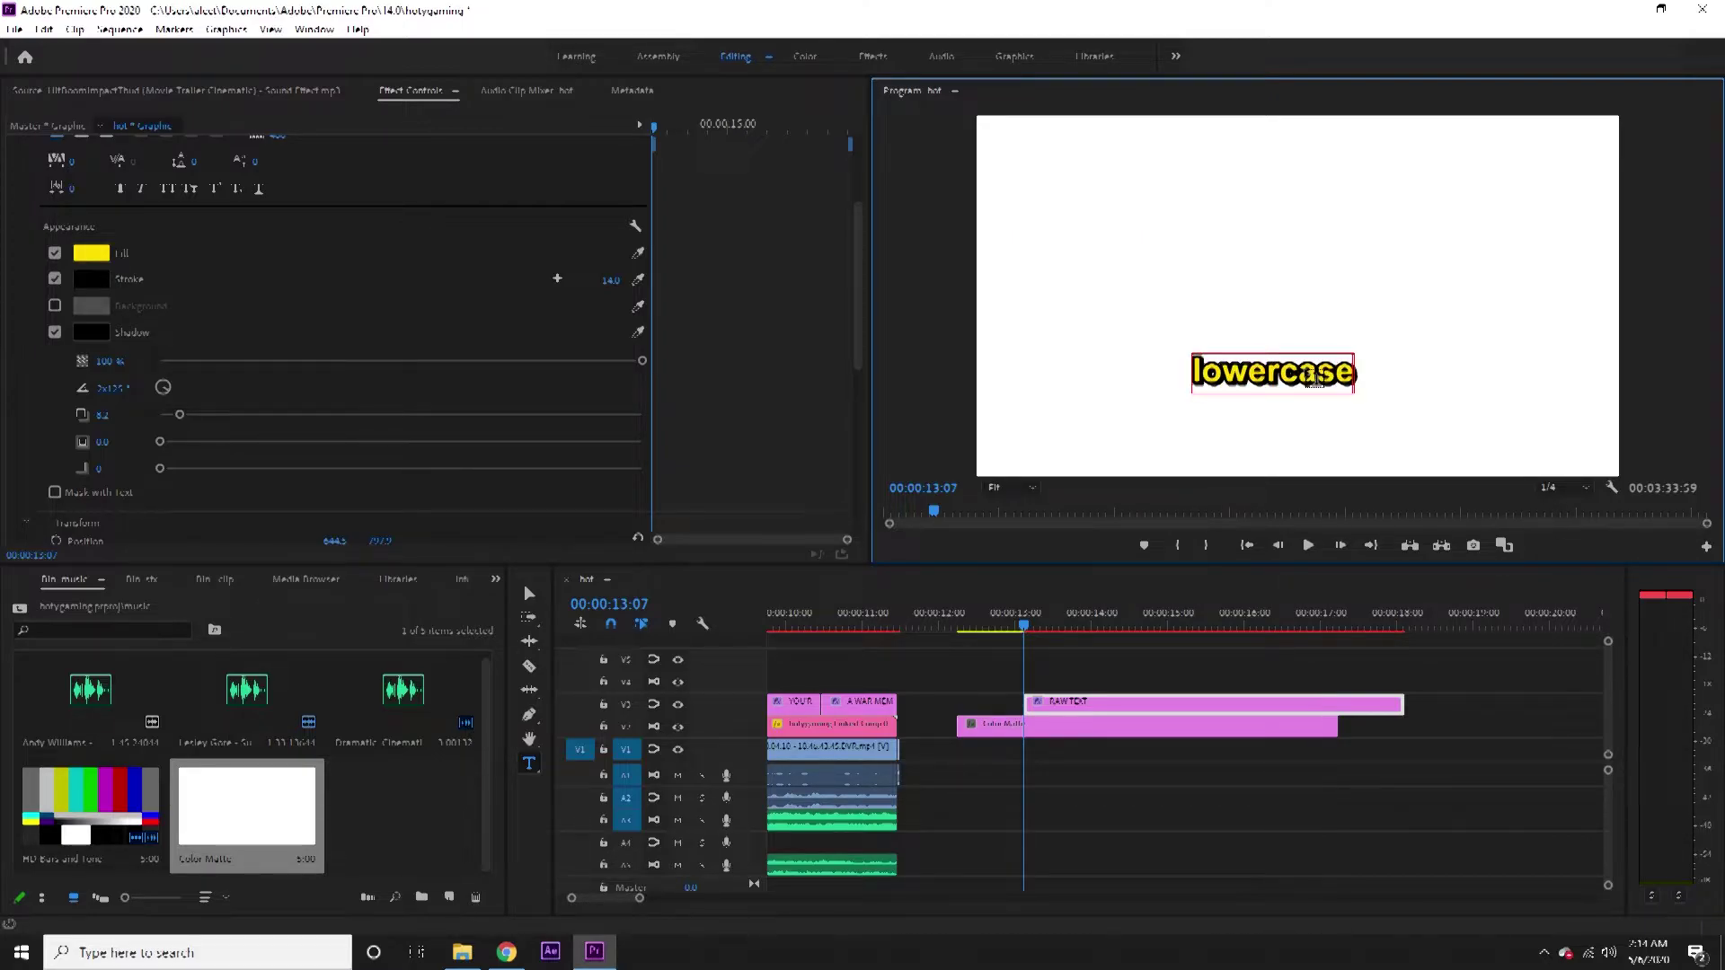
# Duplicate the lowercase title clip onto the track above and turn off the duplicate's stroke and shadow.
pyautogui.click(529, 594)
pyautogui.moveTo(1109, 714); pyautogui.dragTo(1213, 688)
pyautogui.click(1174, 618)
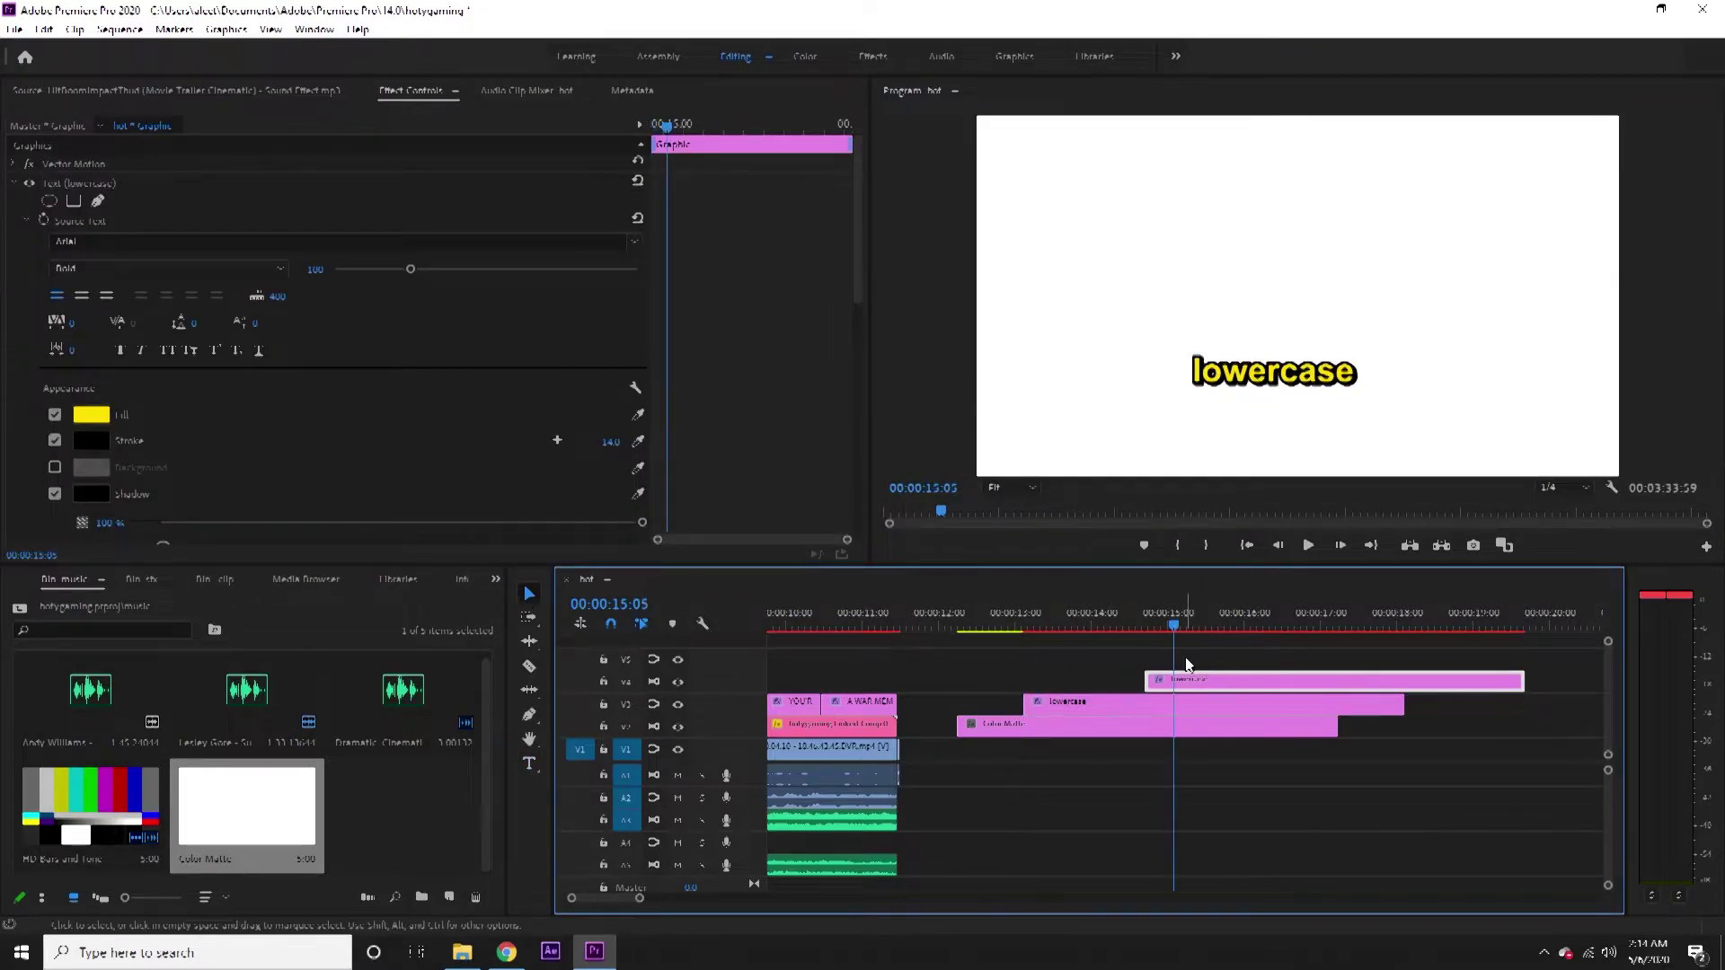
pyautogui.click(51, 441)
pyautogui.click(55, 495)
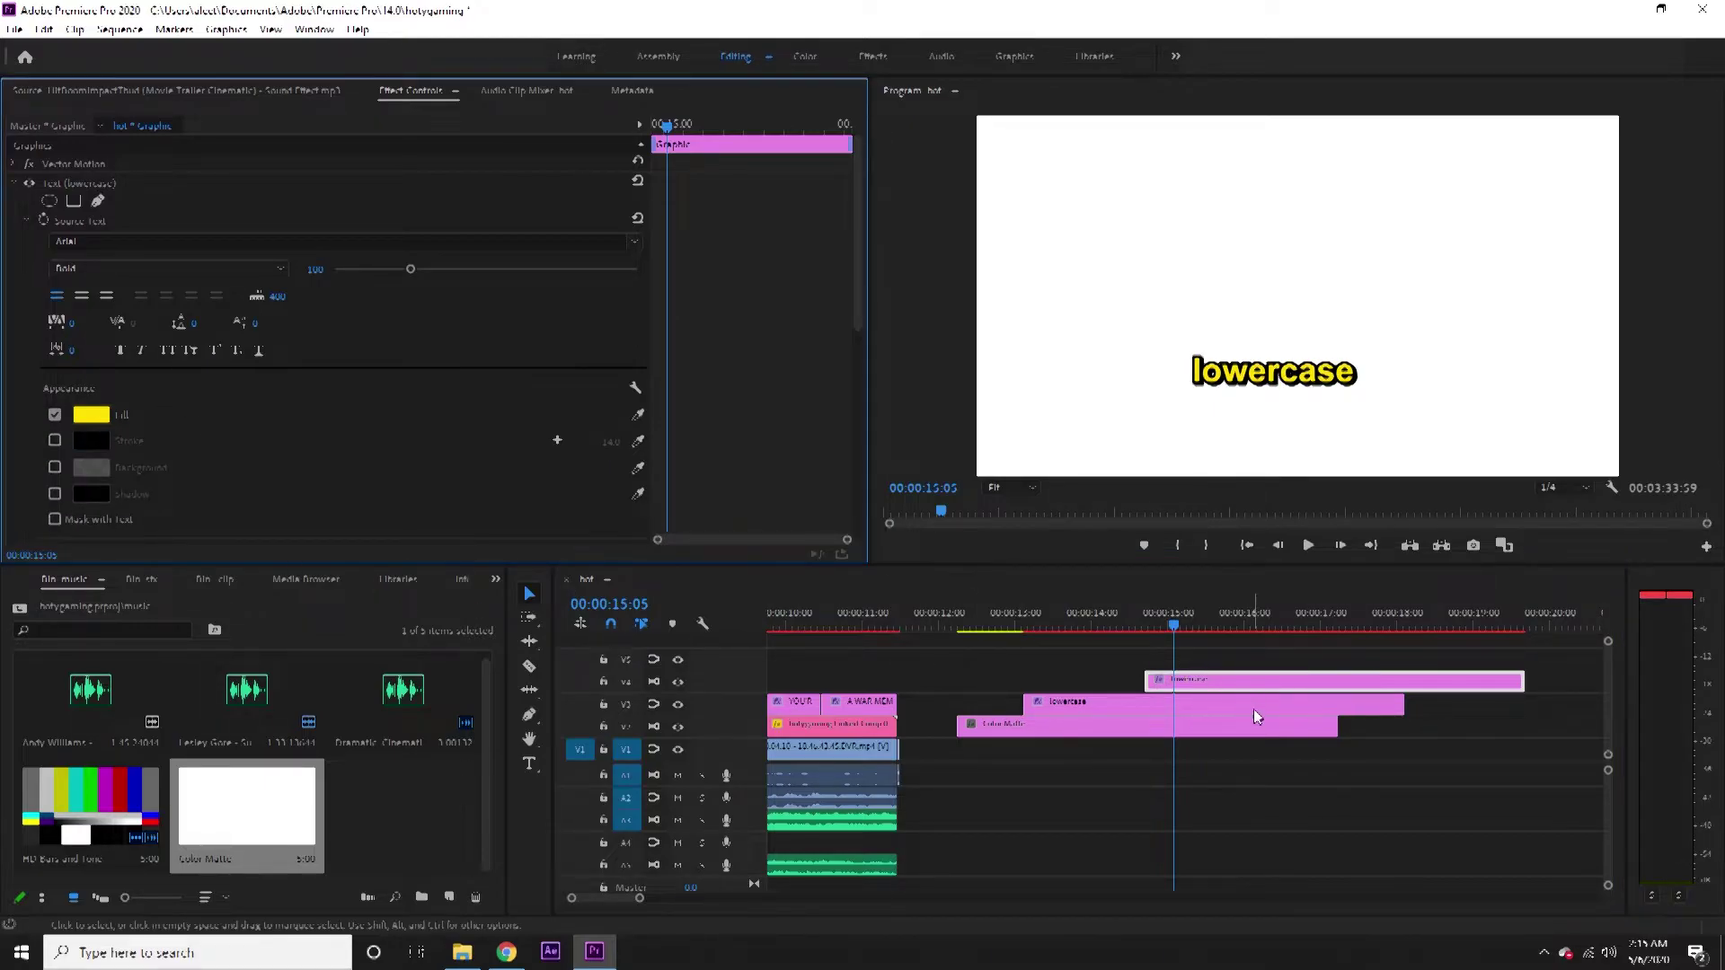
# Align the plain duplicate with the styled lowercase clip in time and shift its text horizontally beside the styled title for comparison.
pyautogui.moveTo(1213, 680); pyautogui.dragTo(1128, 632)
pyautogui.moveTo(1513, 673); pyautogui.dragTo(1103, 680)
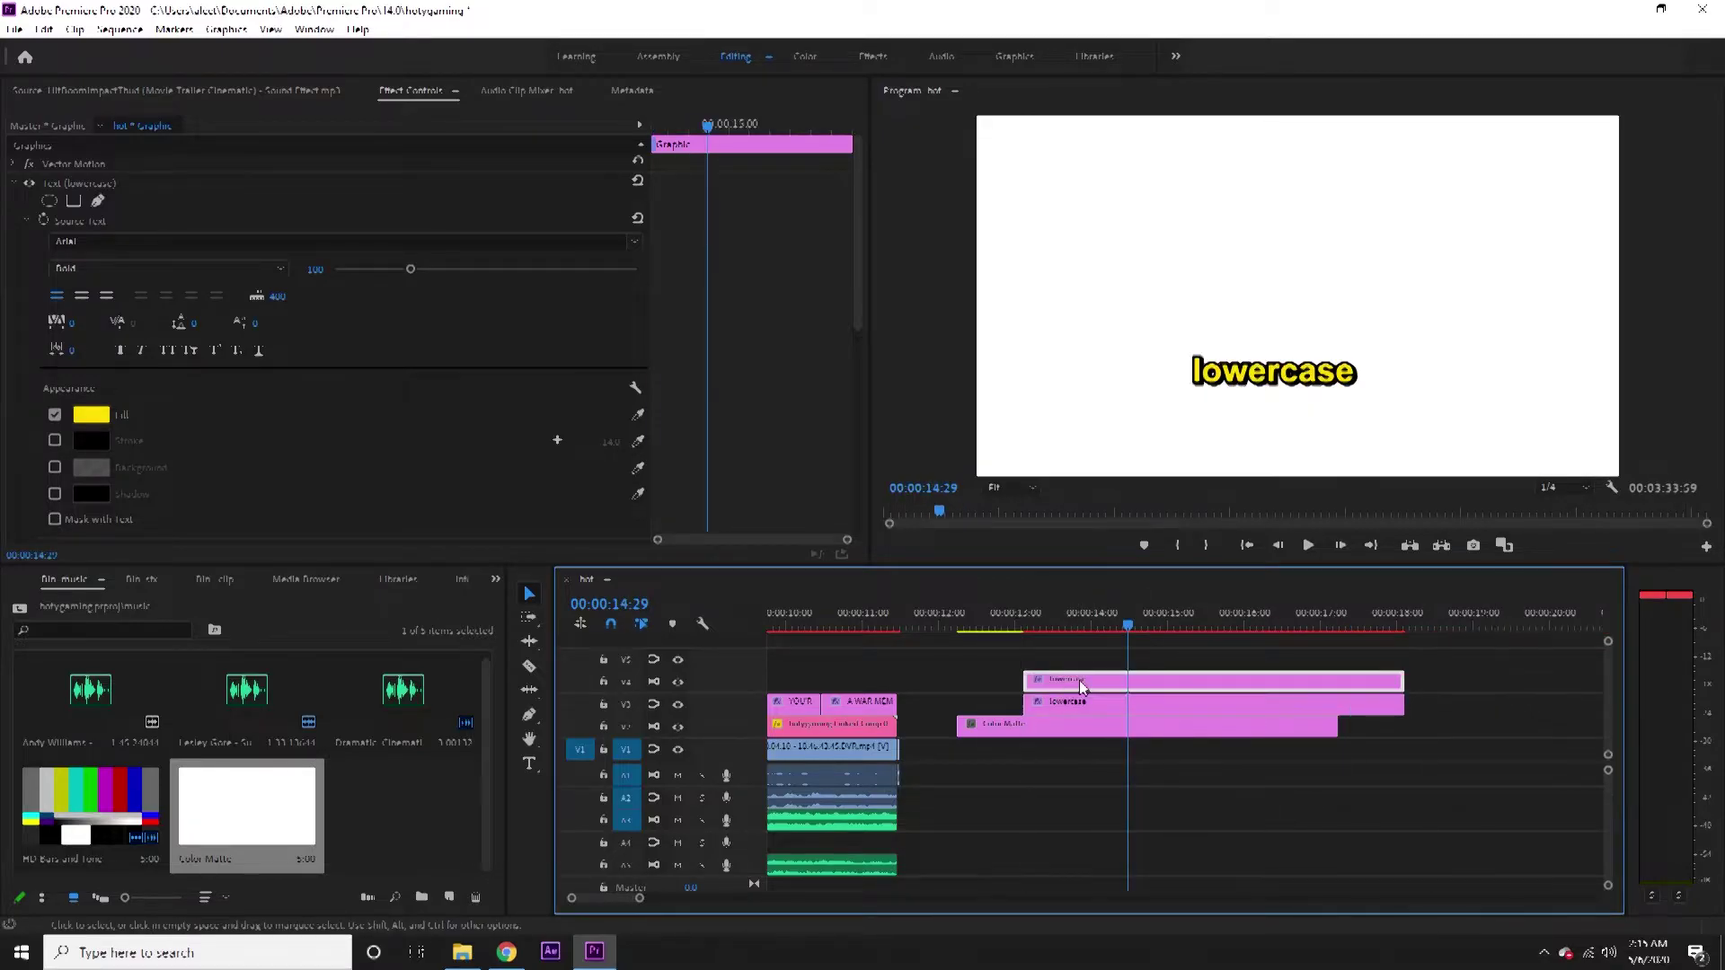
pyautogui.scroll(-3, 342, 434)
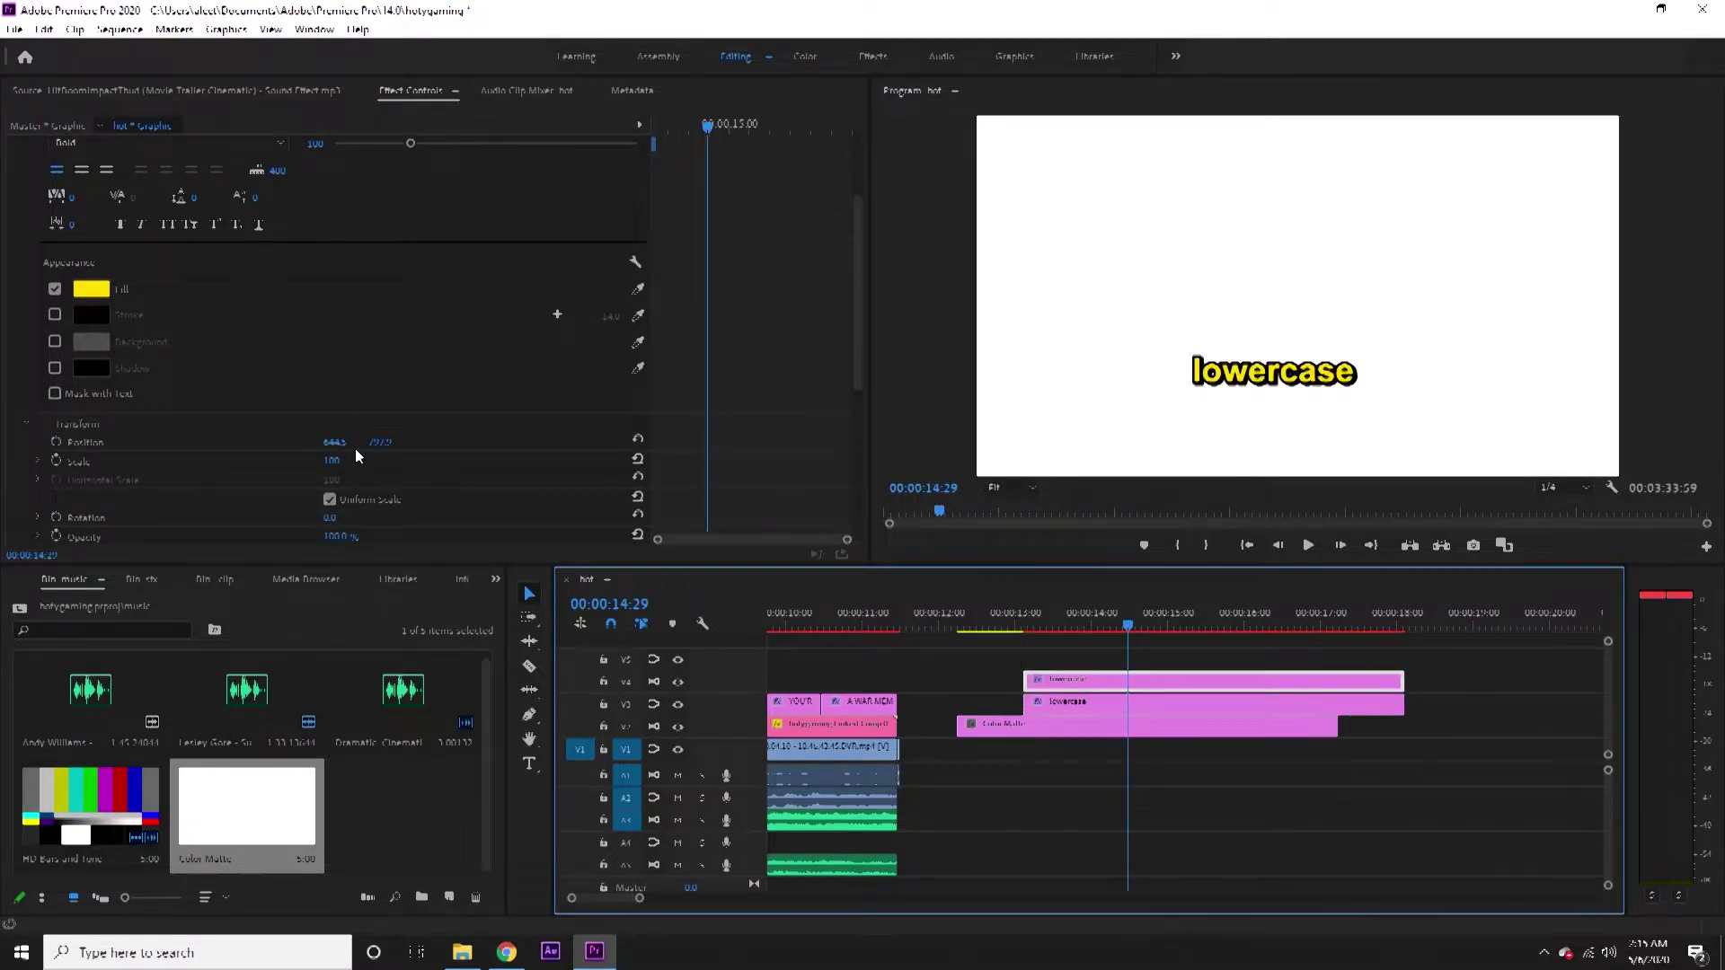
pyautogui.moveTo(354, 450); pyautogui.dragTo(996, 505)
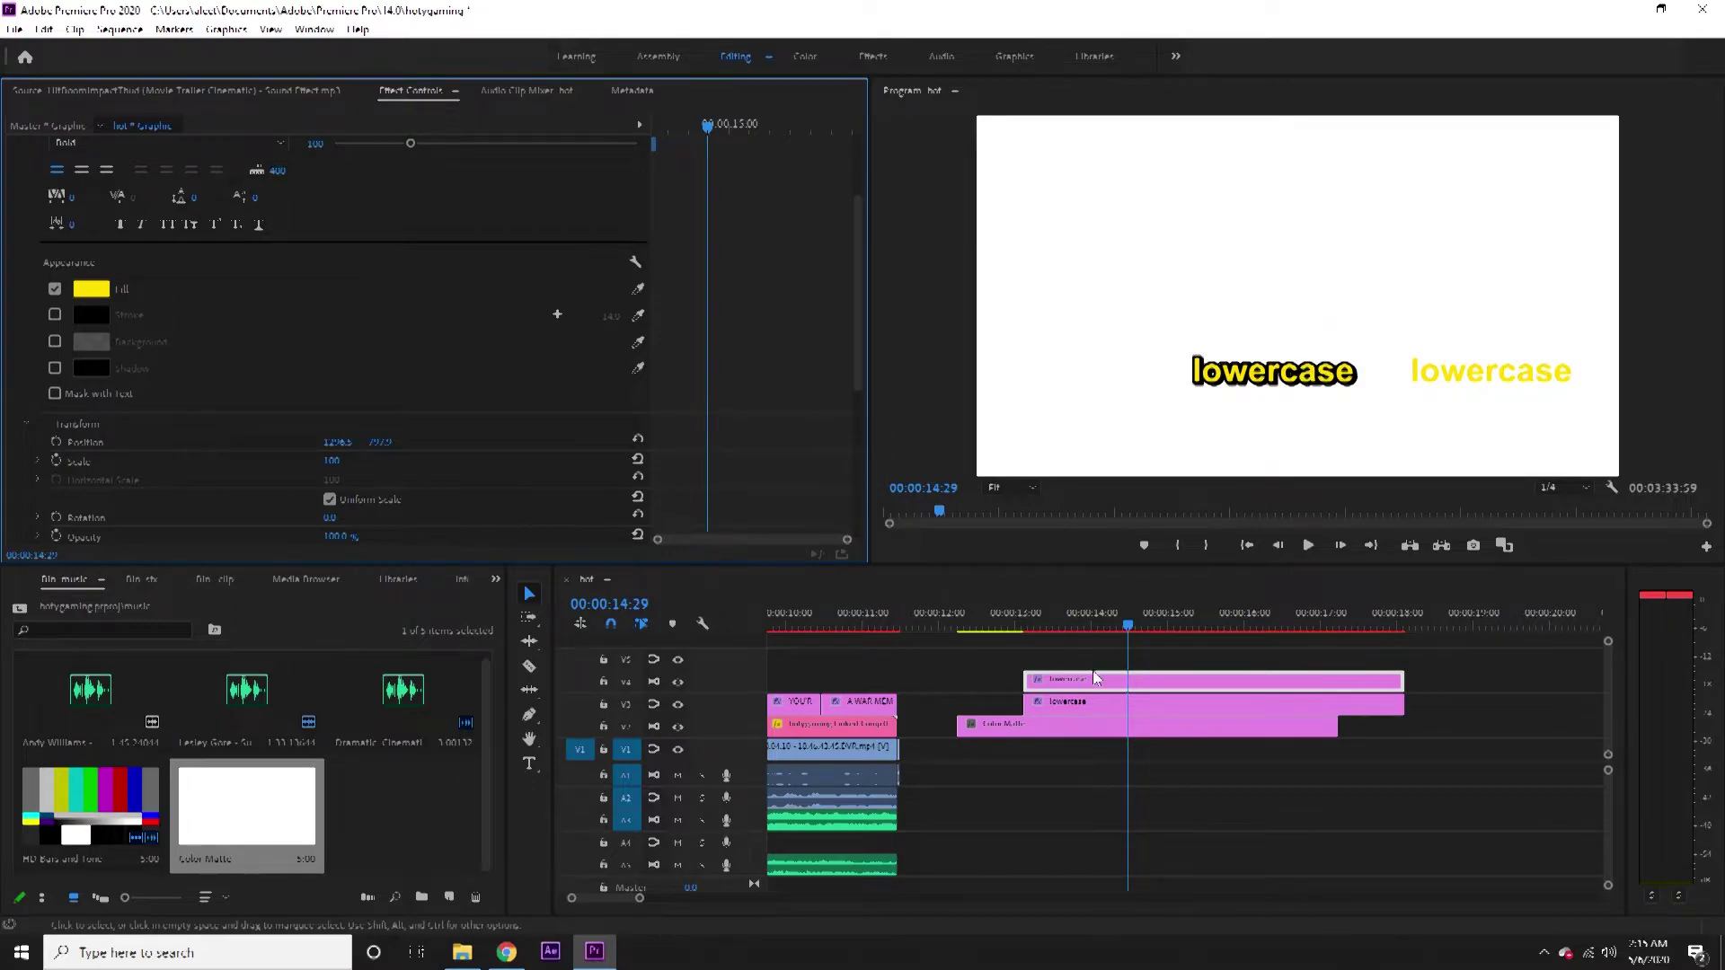
pyautogui.click(1087, 637)
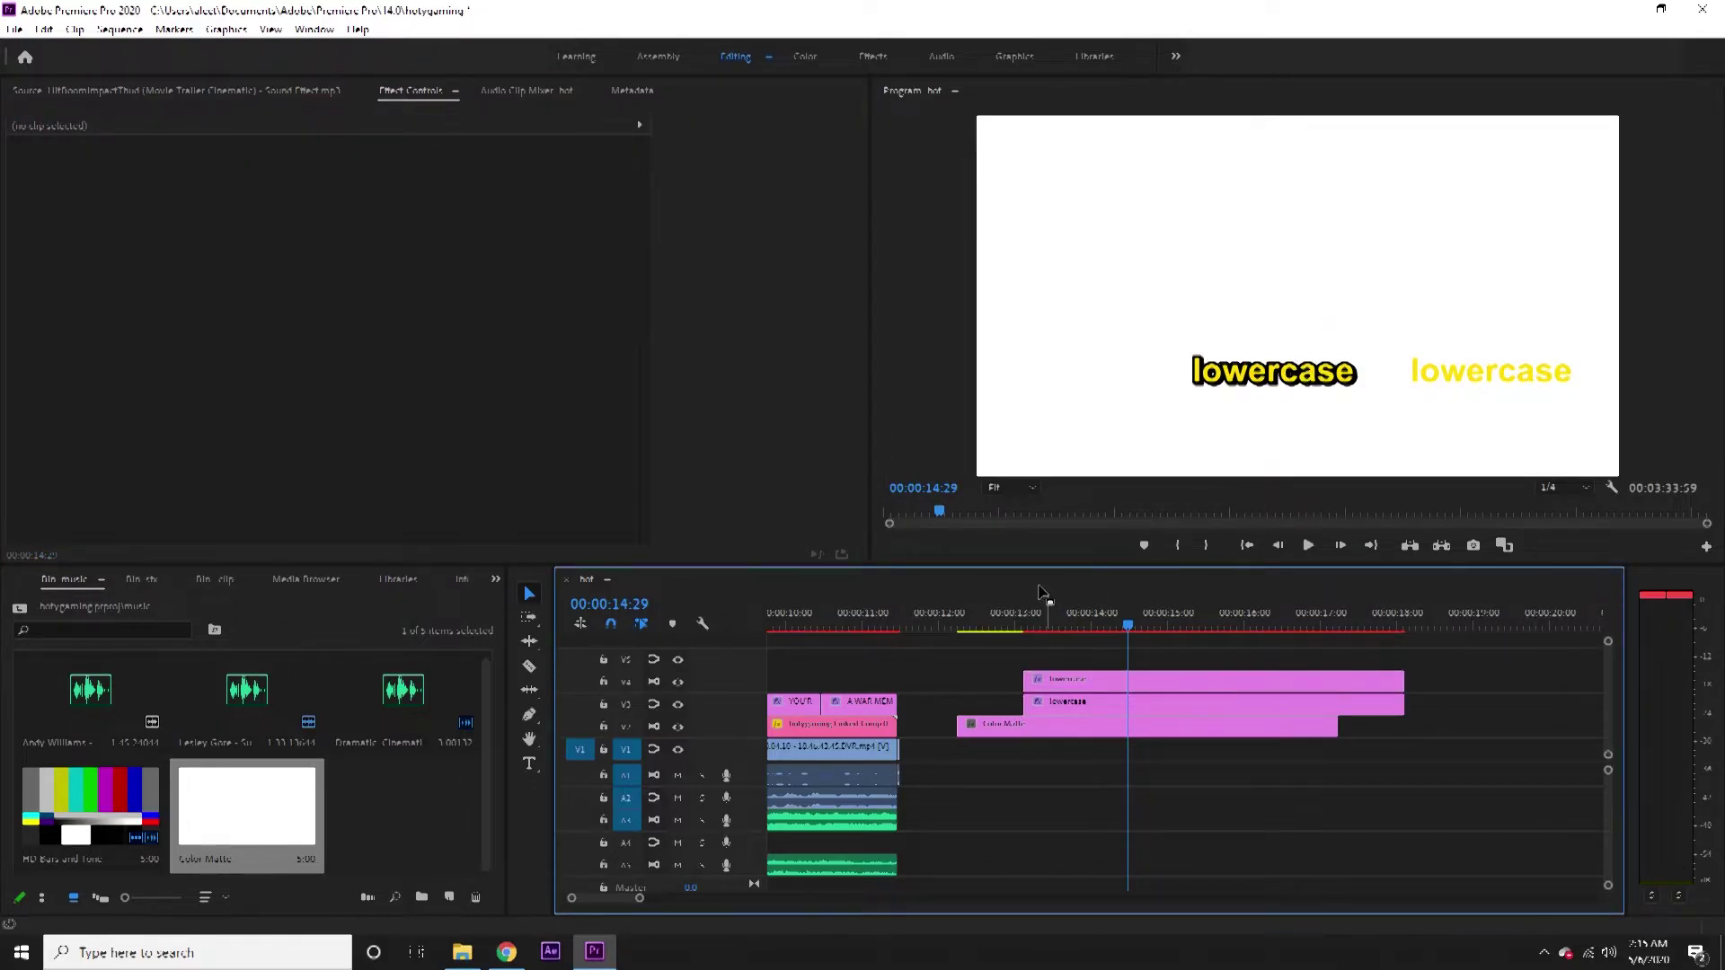
pyautogui.click(1102, 618)
pyautogui.moveTo(1104, 608); pyautogui.dragTo(1143, 600)
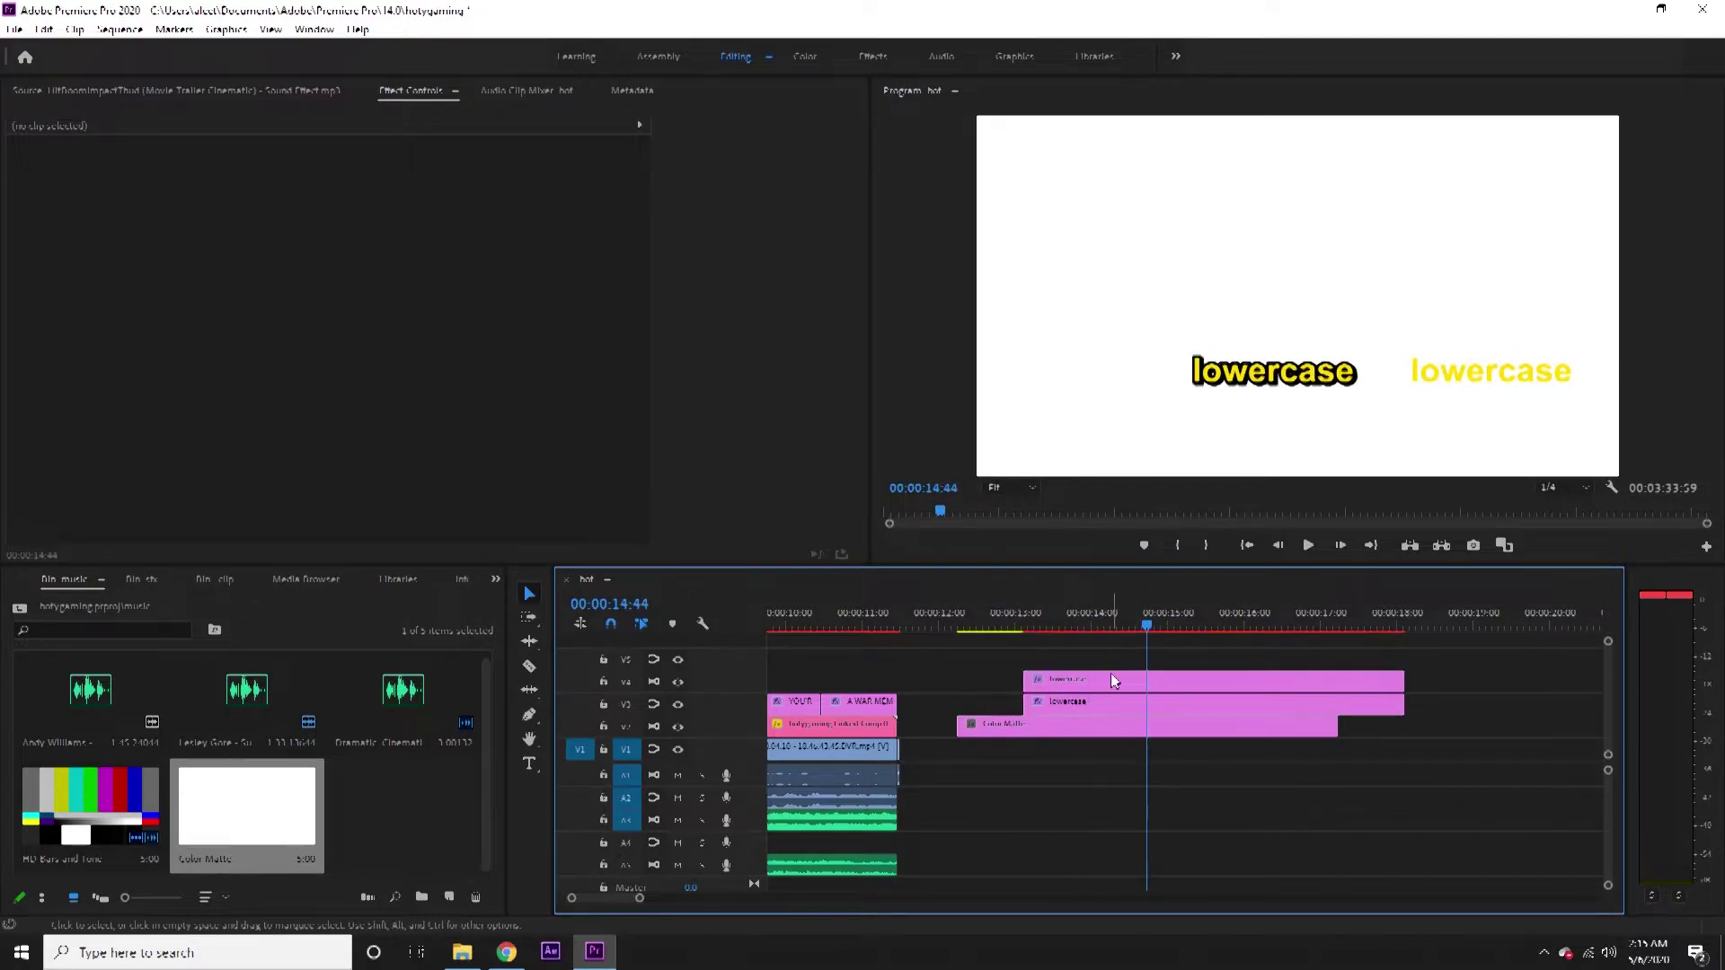
# Shorten the styled lowercase clip at the start of the white matte and delete the plain duplicate clip.
pyautogui.moveTo(1111, 680); pyautogui.dragTo(1142, 699)
pyautogui.moveTo(1337, 705); pyautogui.dragTo(1064, 690)
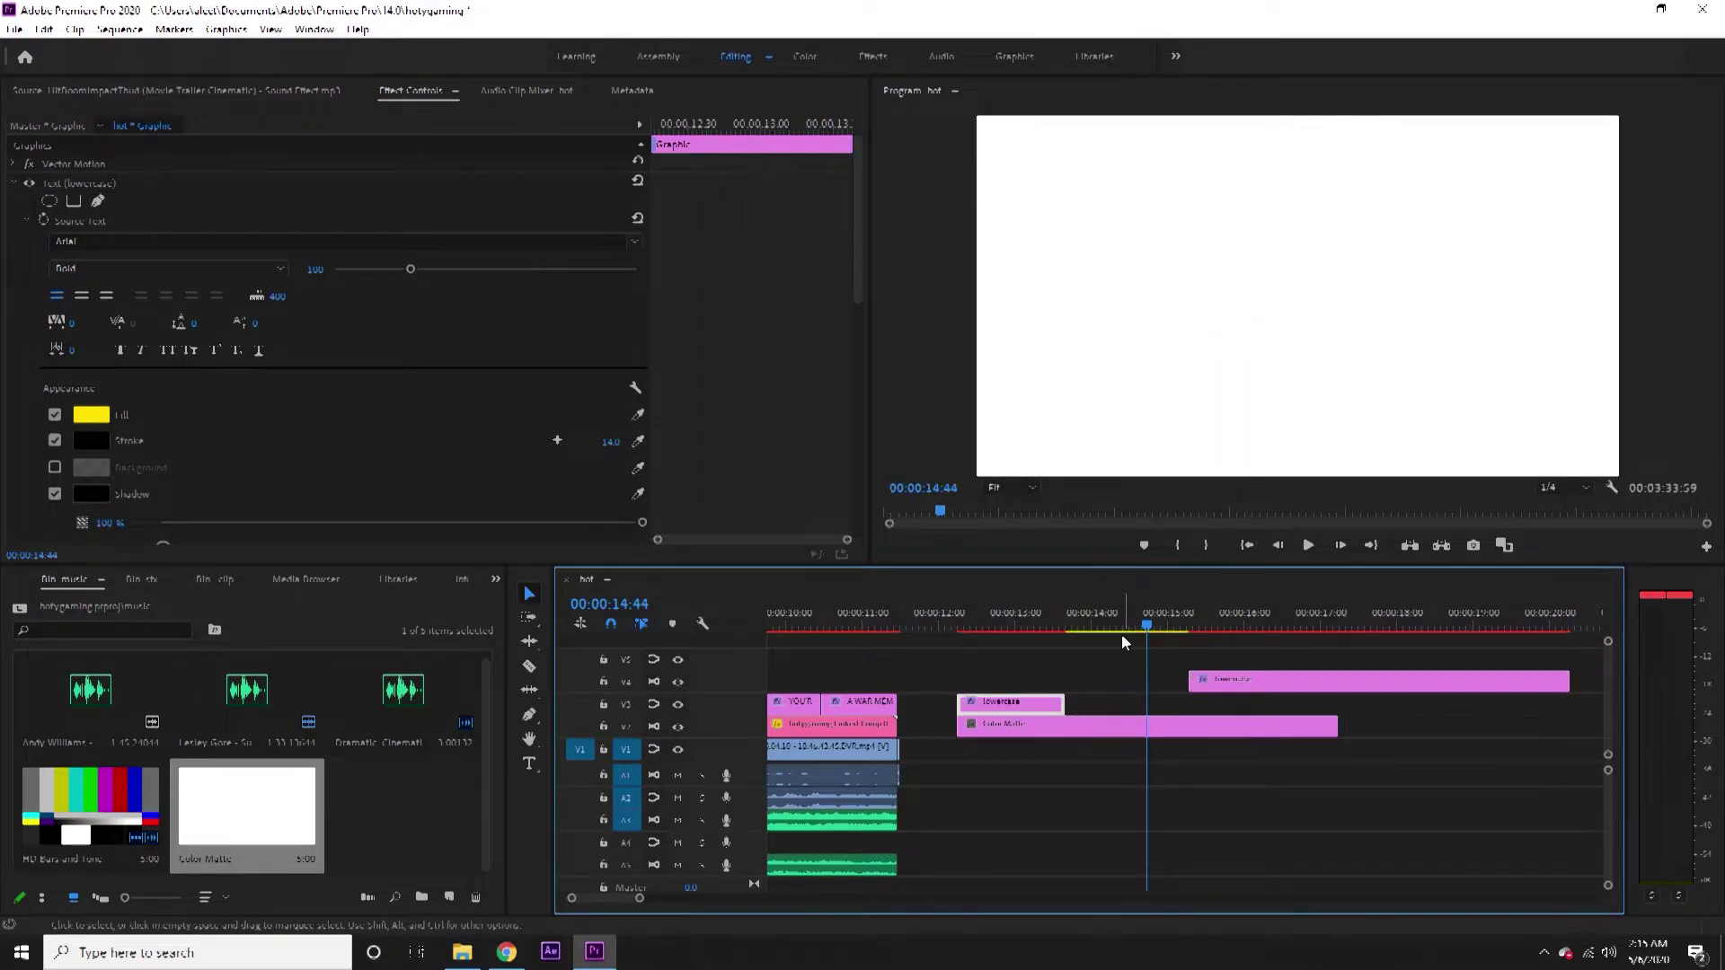
pyautogui.moveTo(1122, 634); pyautogui.dragTo(1015, 629)
pyautogui.click(1312, 681)
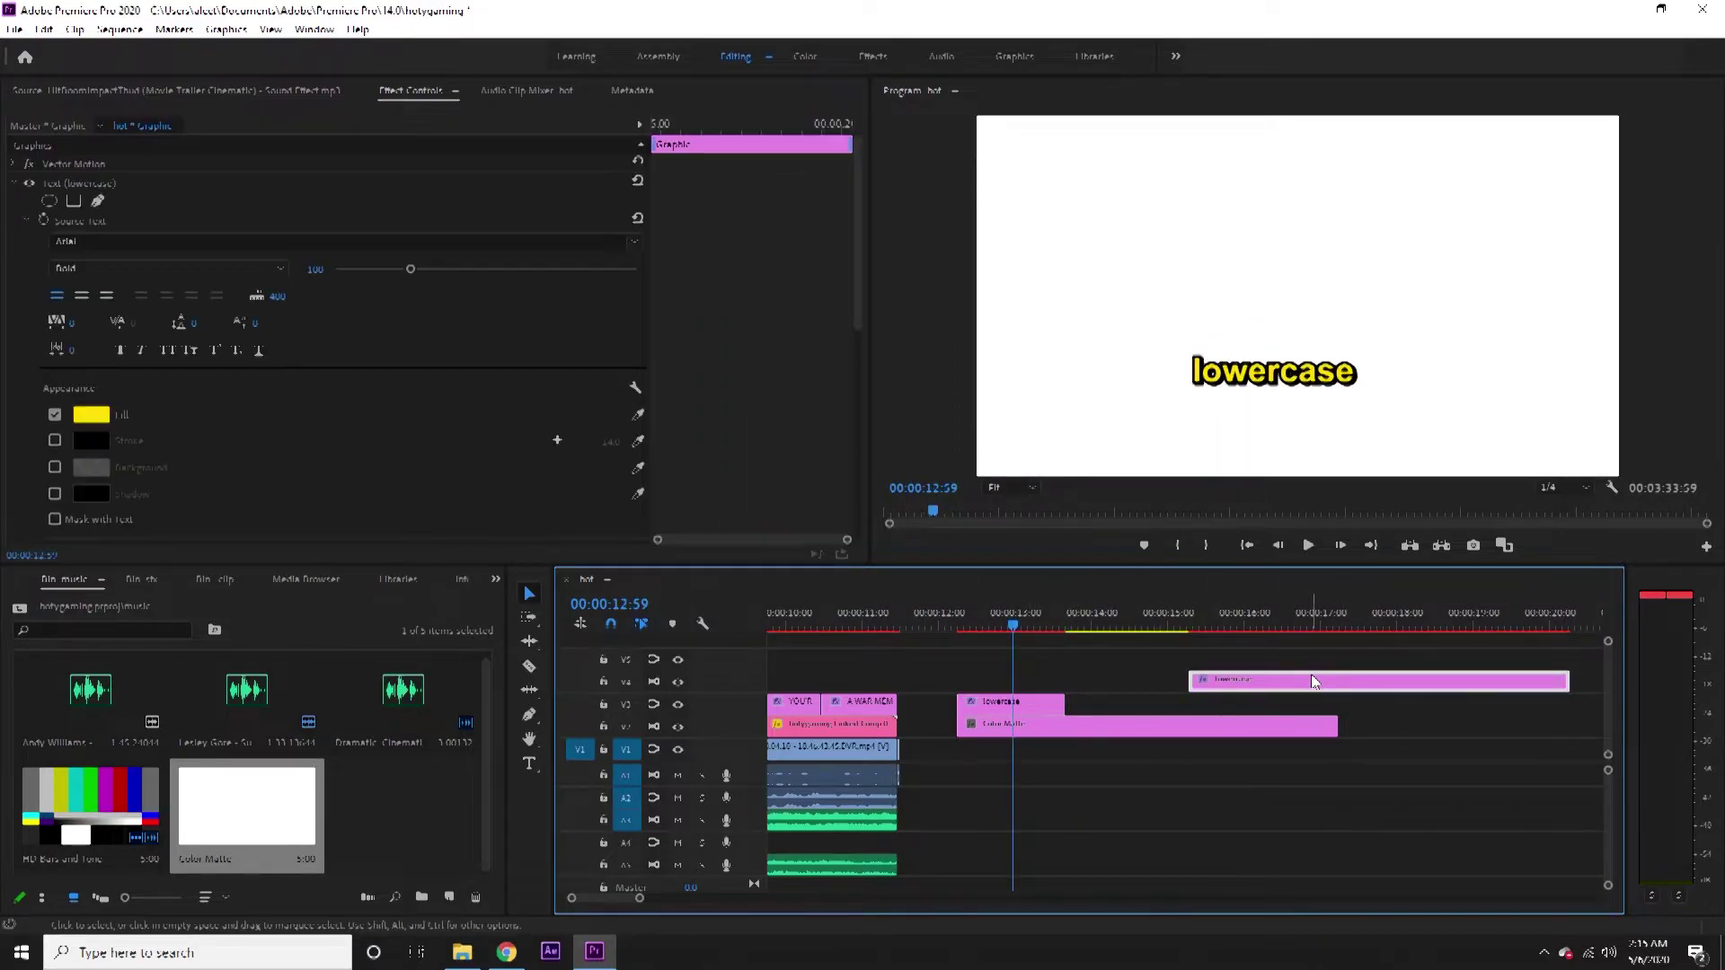
pyautogui.press('Delete')
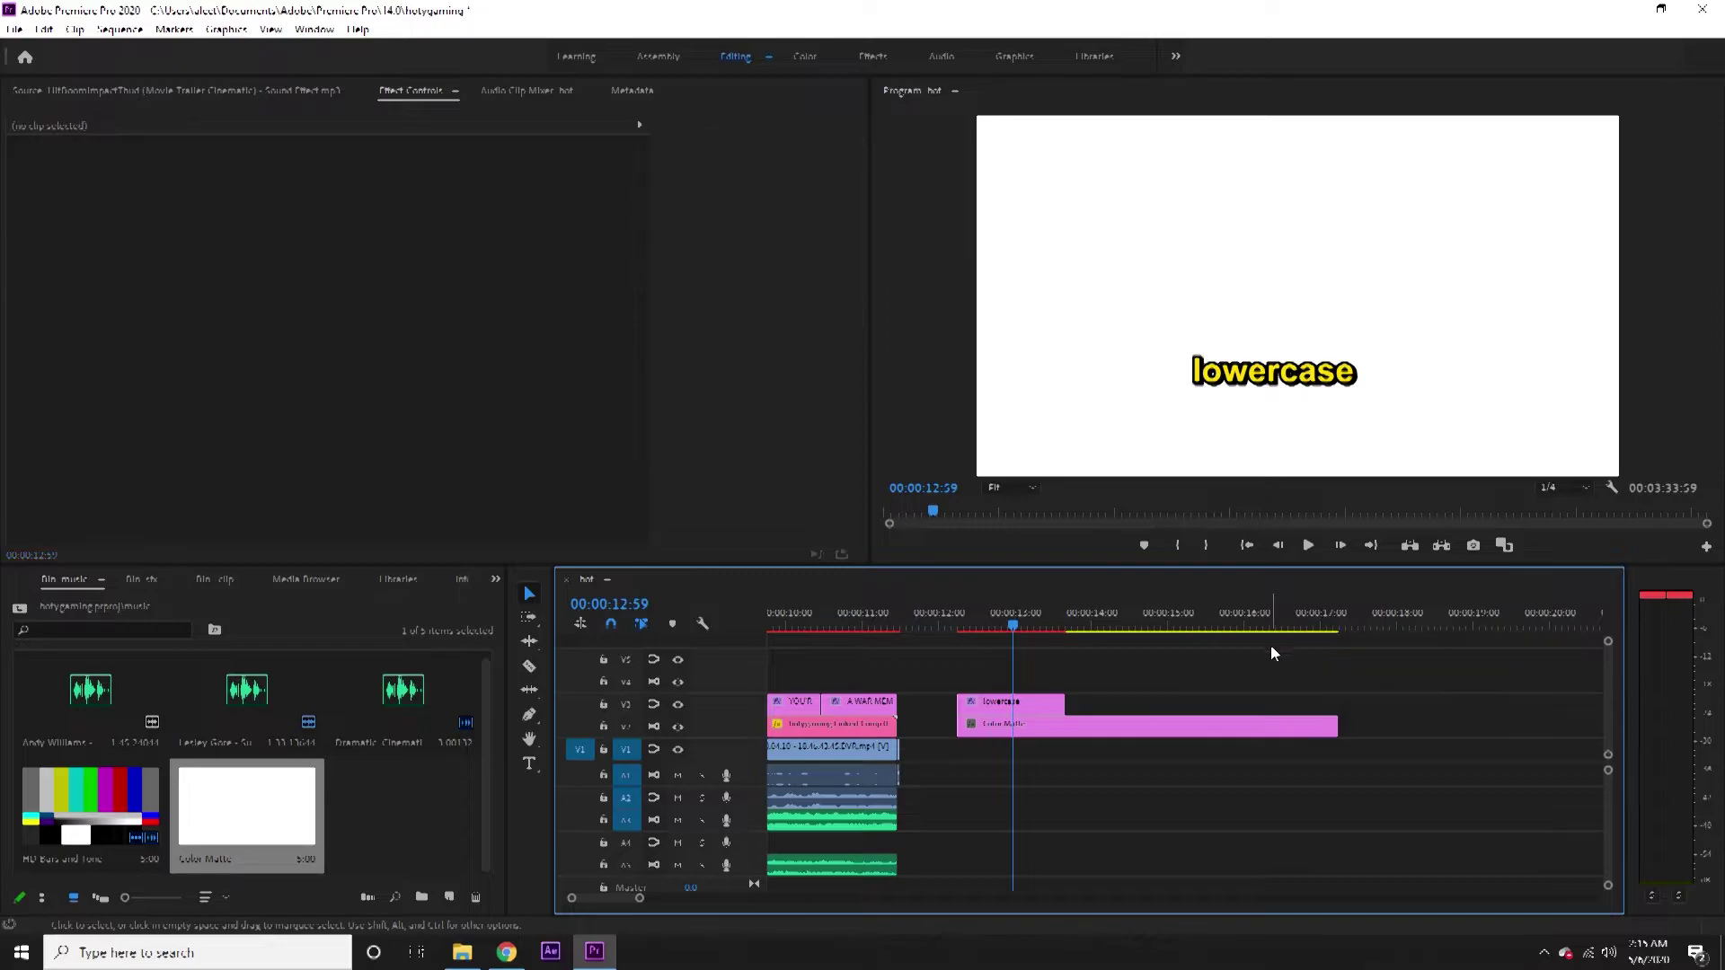
# Change the styled lowercase title's text to "first".
pyautogui.click(1038, 710)
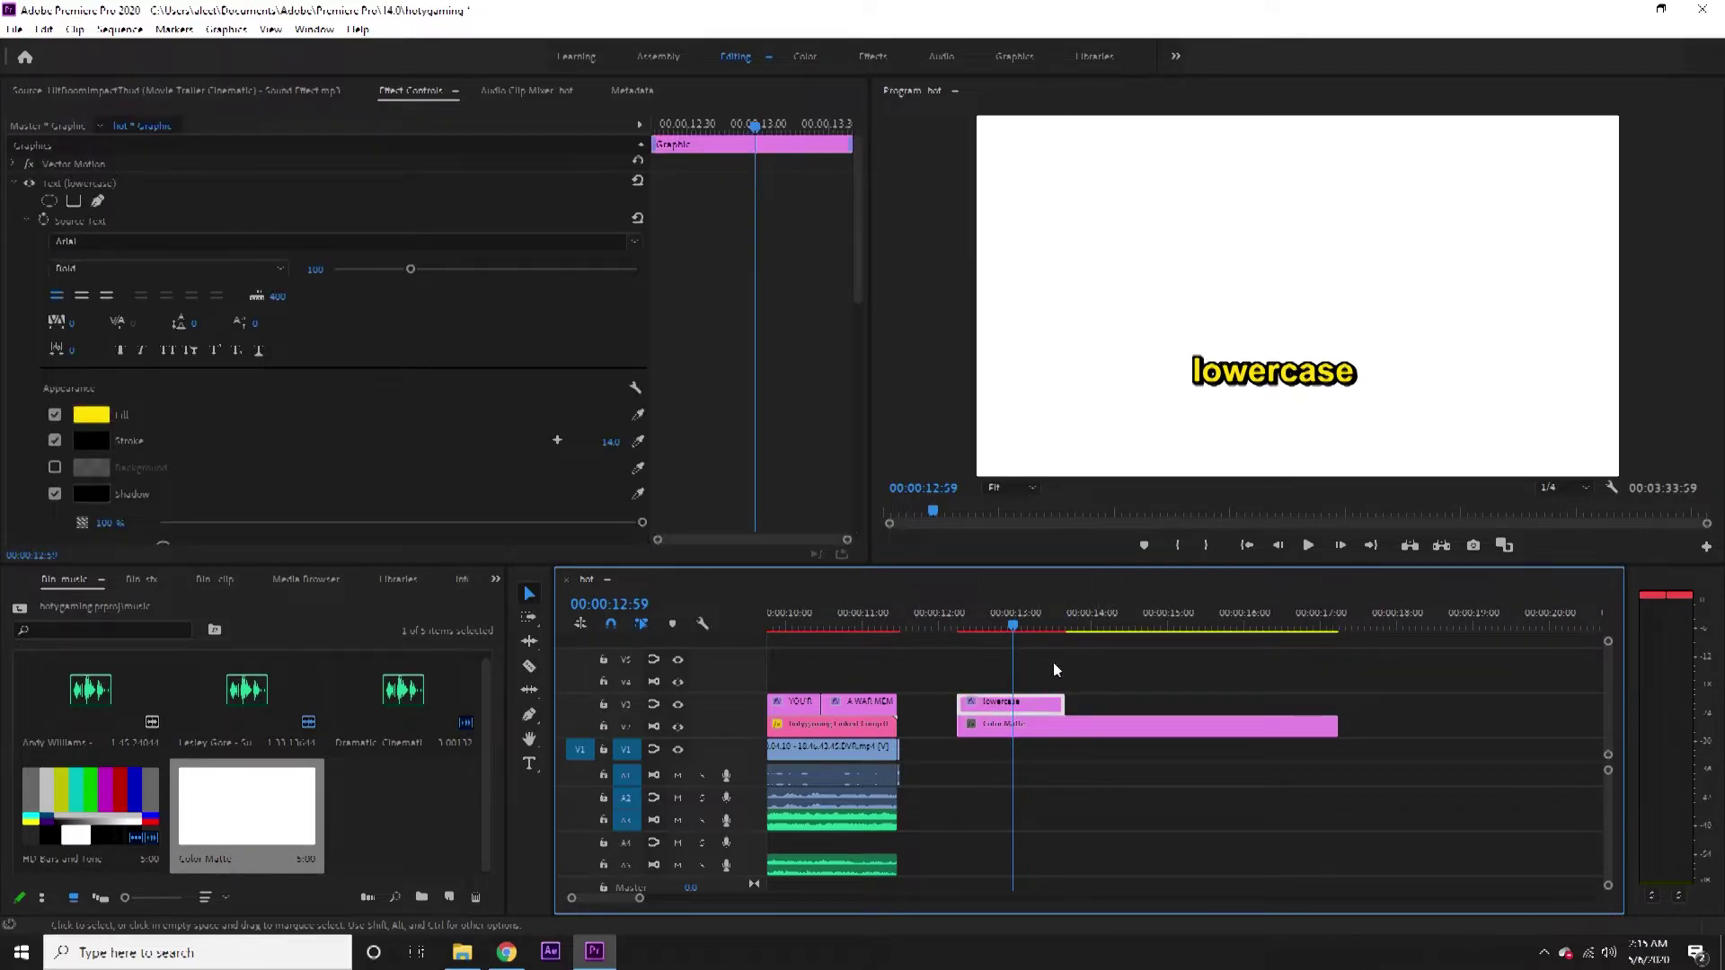
pyautogui.click(529, 763)
pyautogui.click(1269, 370)
pyautogui.hotkey('ctrl', 'a')
pyautogui.write('f')
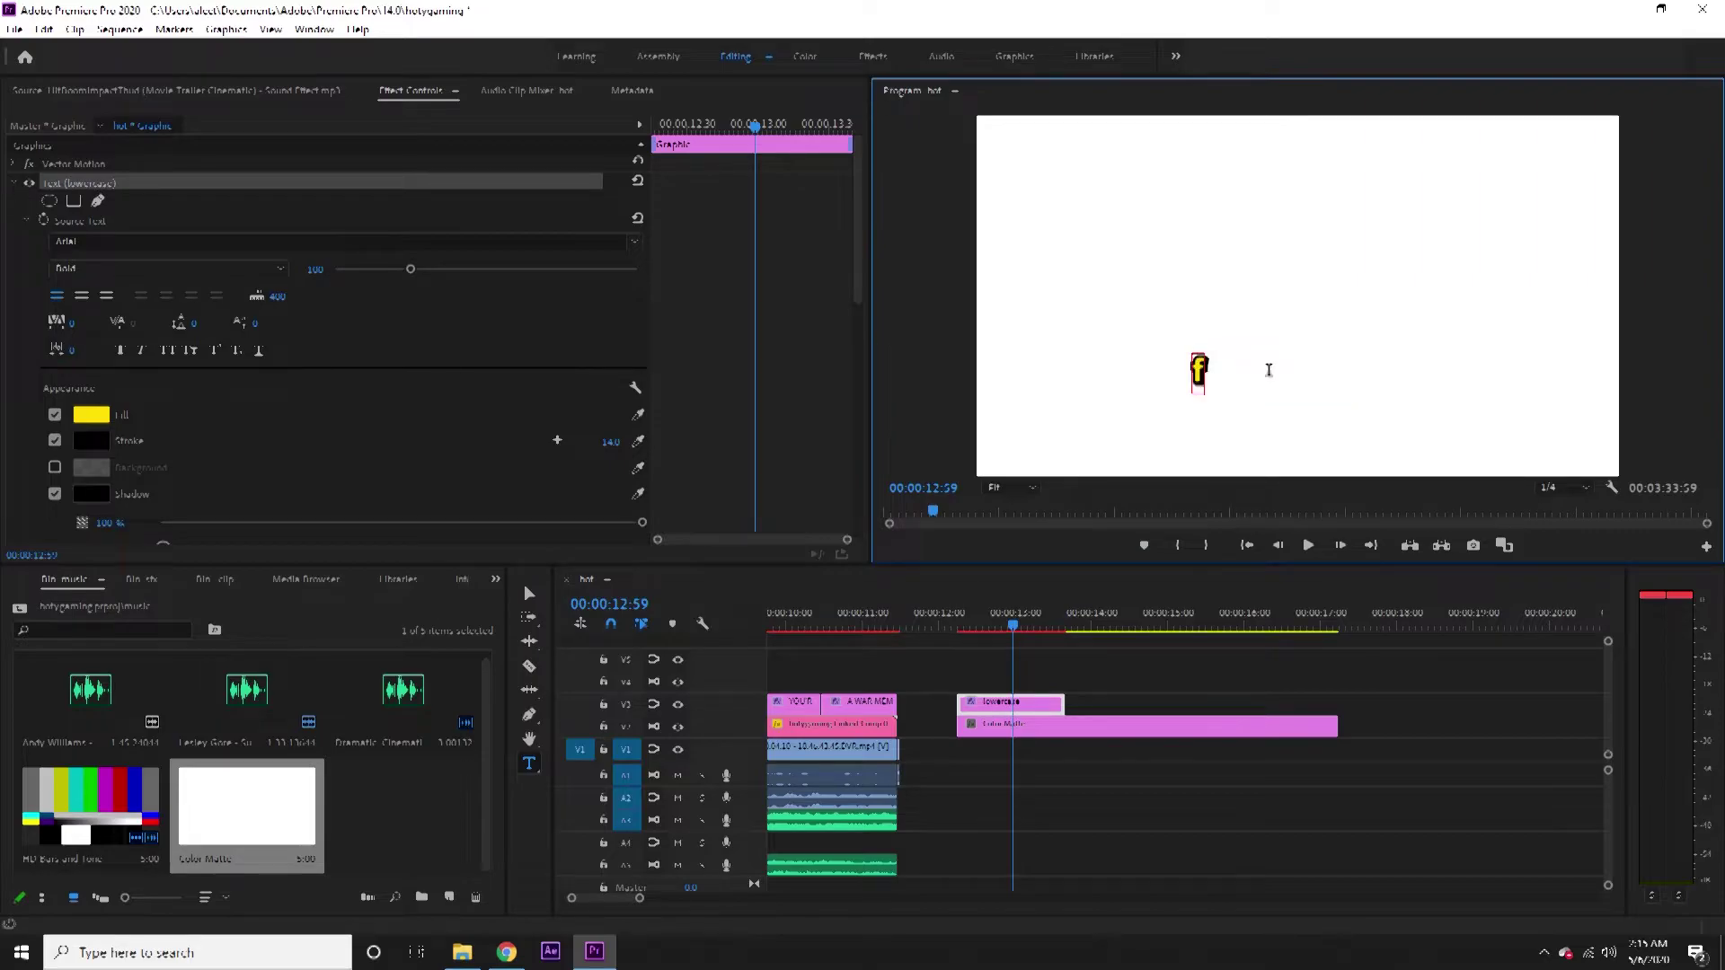
pyautogui.write('irst')
# Split the "first" title clip at about 00:00:12:59 and change the latter part's text to "second".
pyautogui.click(529, 665)
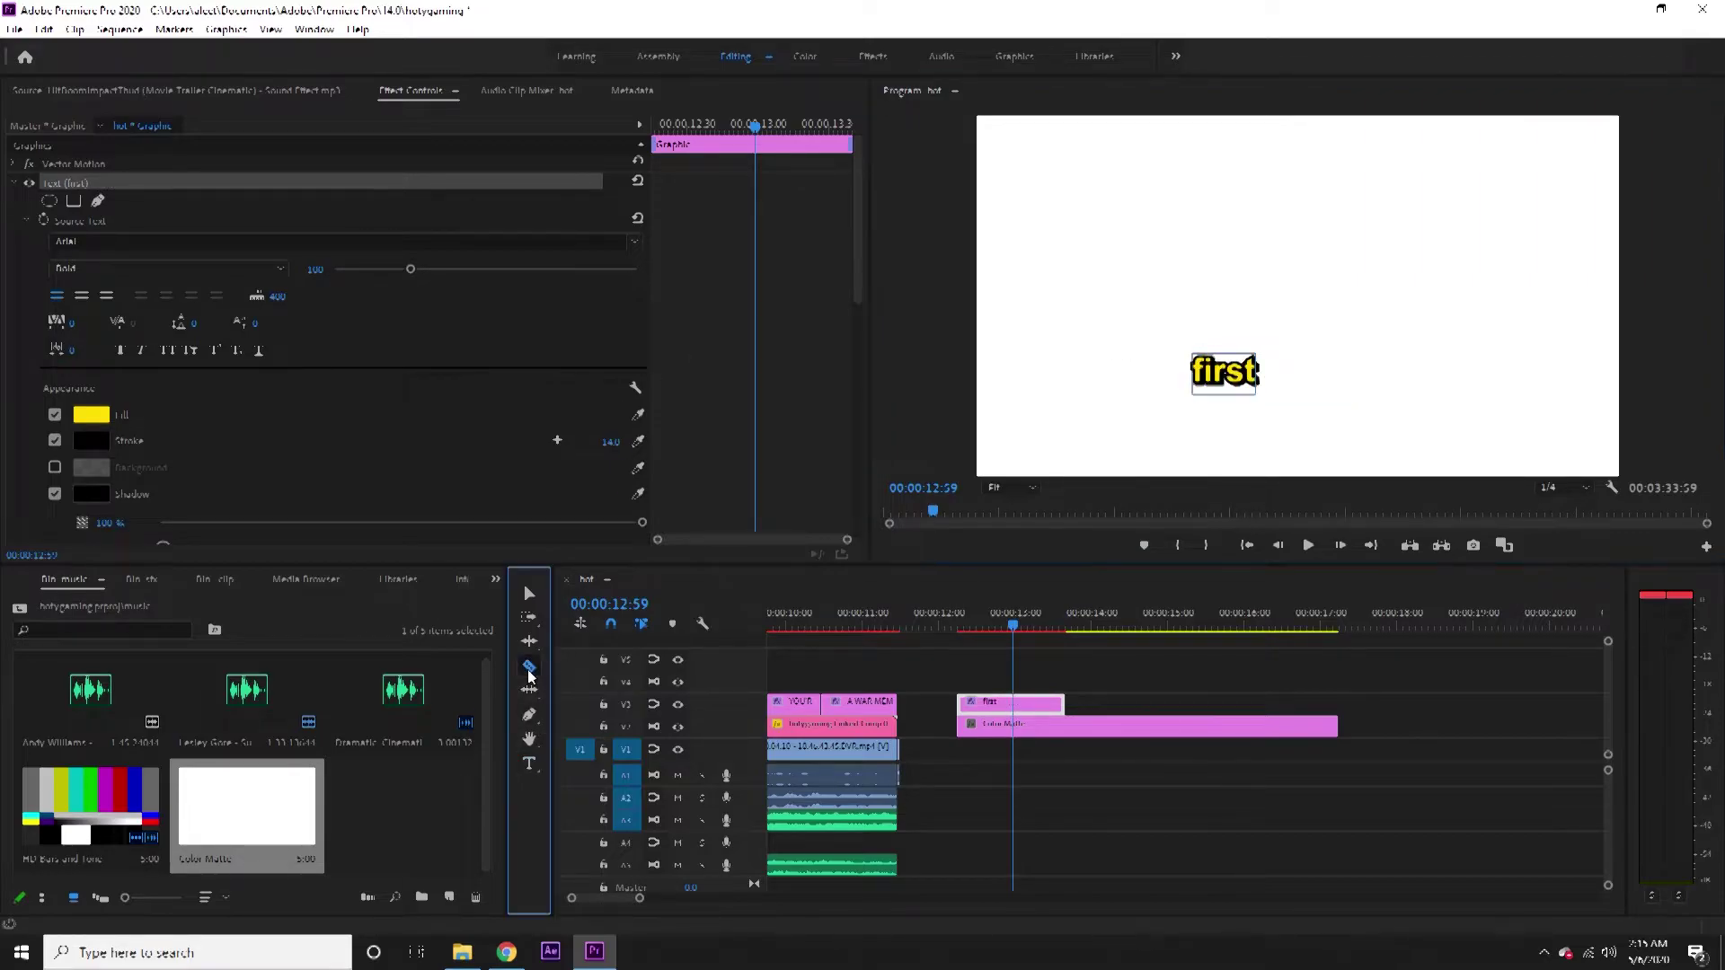
pyautogui.click(1016, 705)
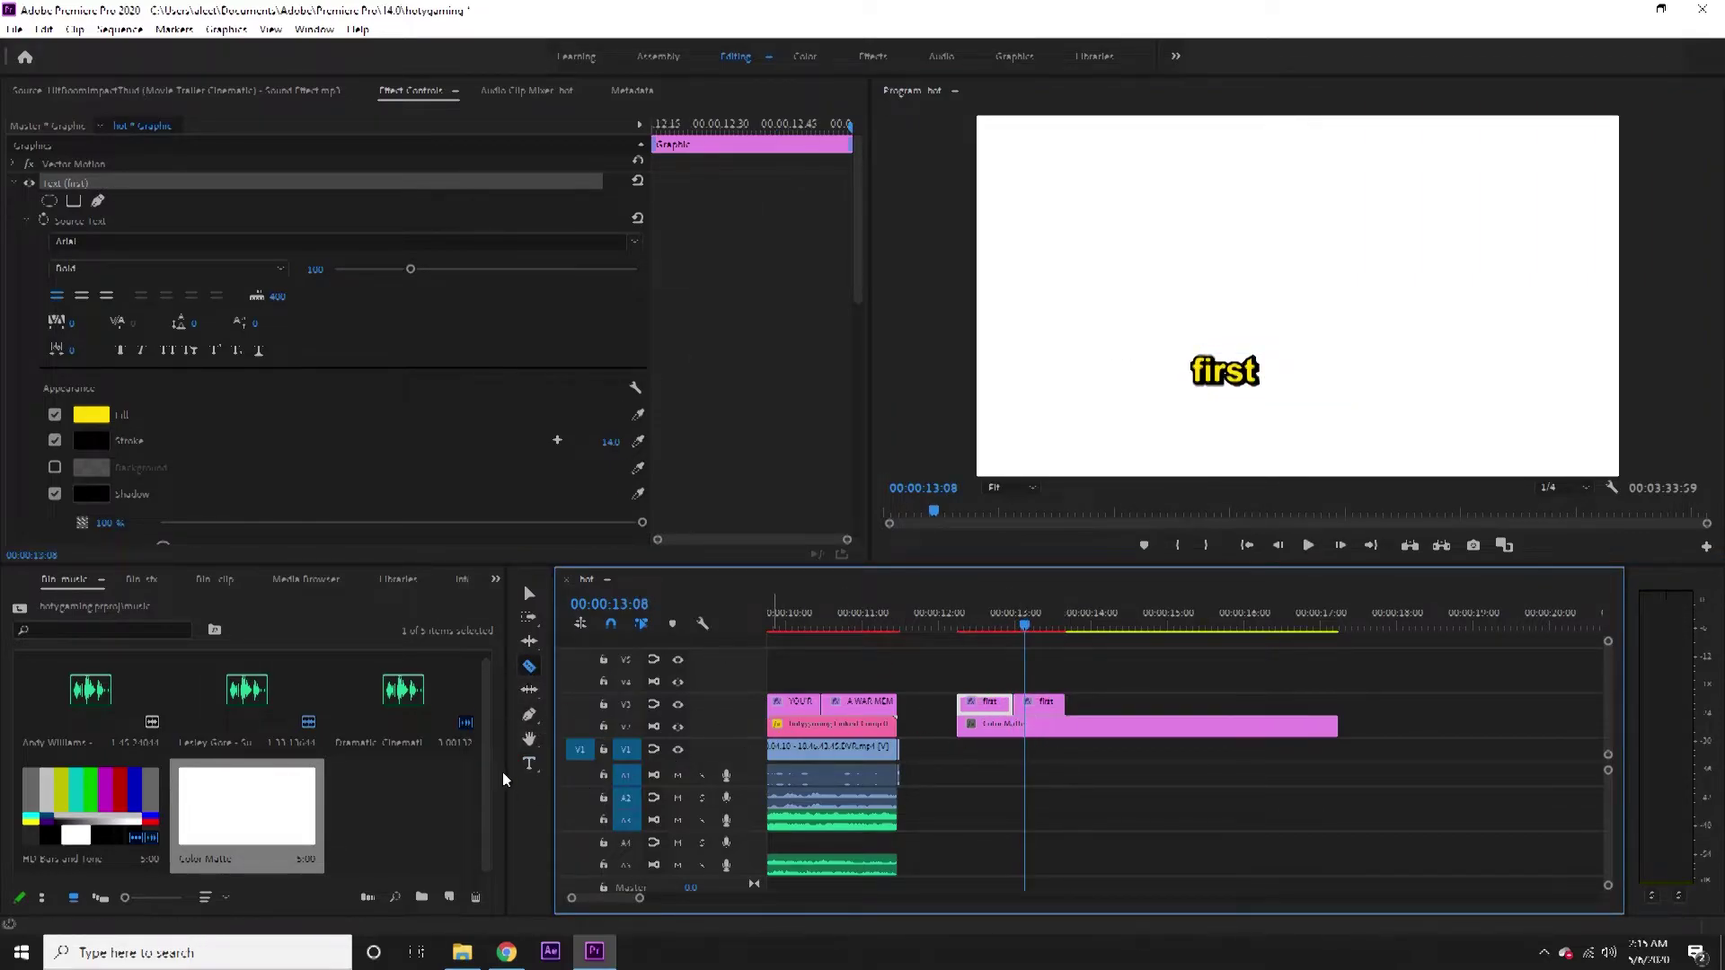
pyautogui.click(530, 763)
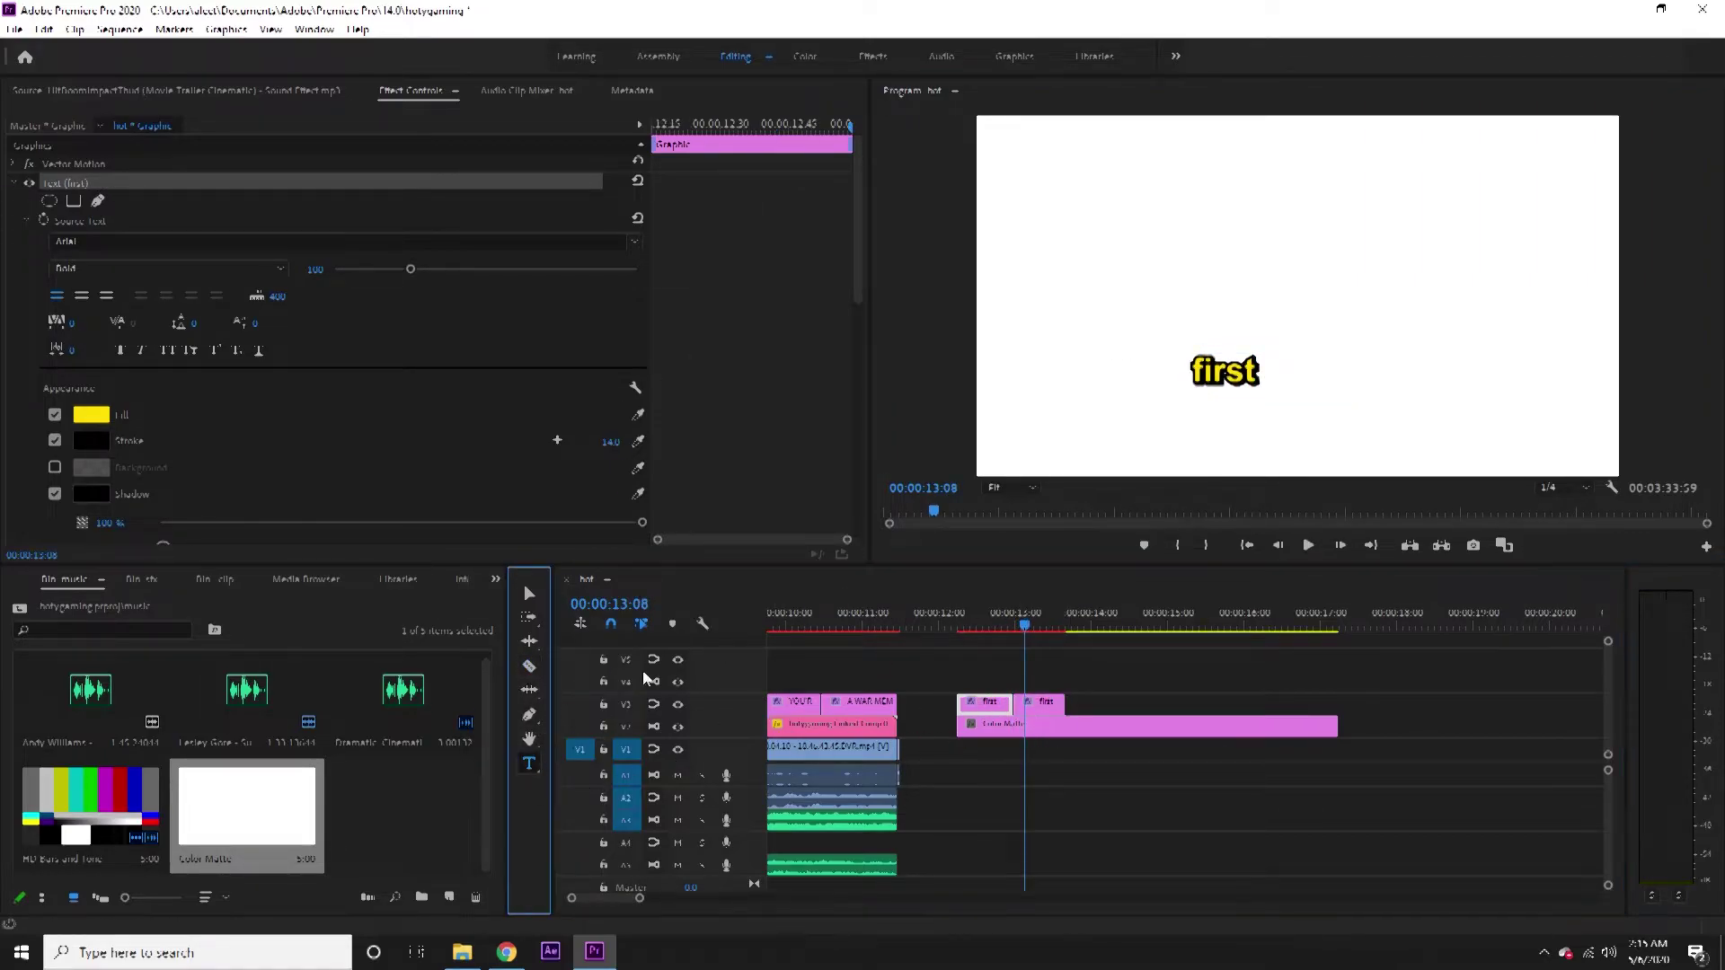
pyautogui.doubleClick(1238, 364)
pyautogui.write('second')
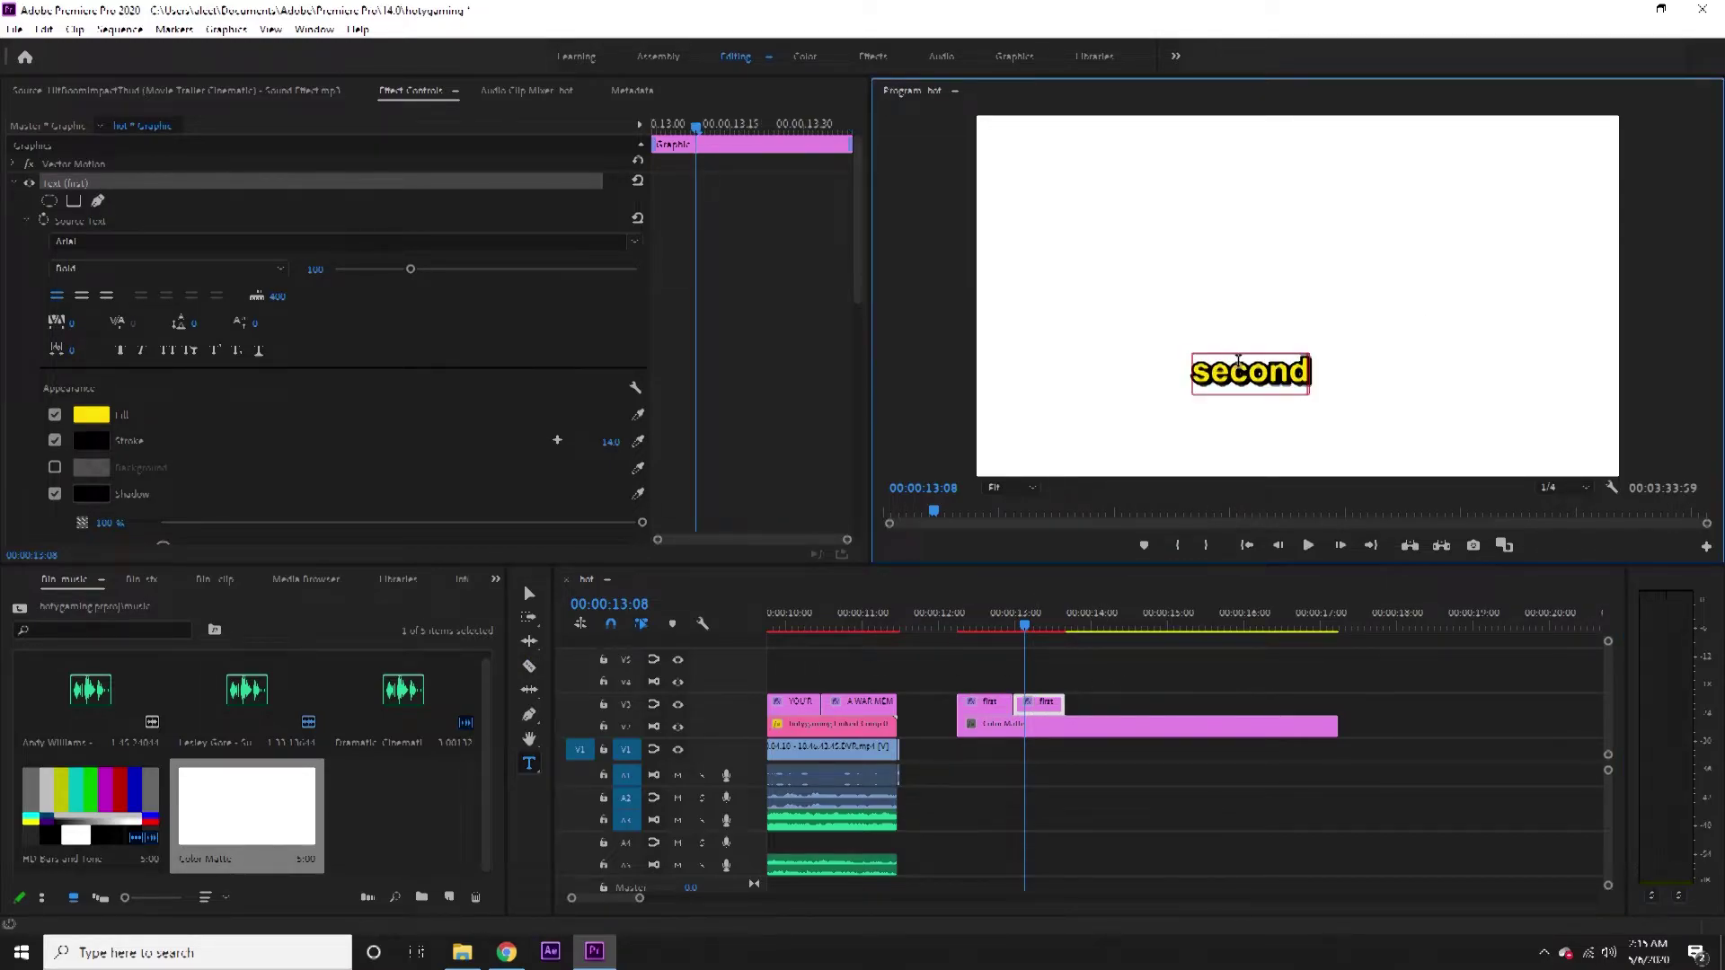
pyautogui.click(976, 621)
pyautogui.click(1034, 678)
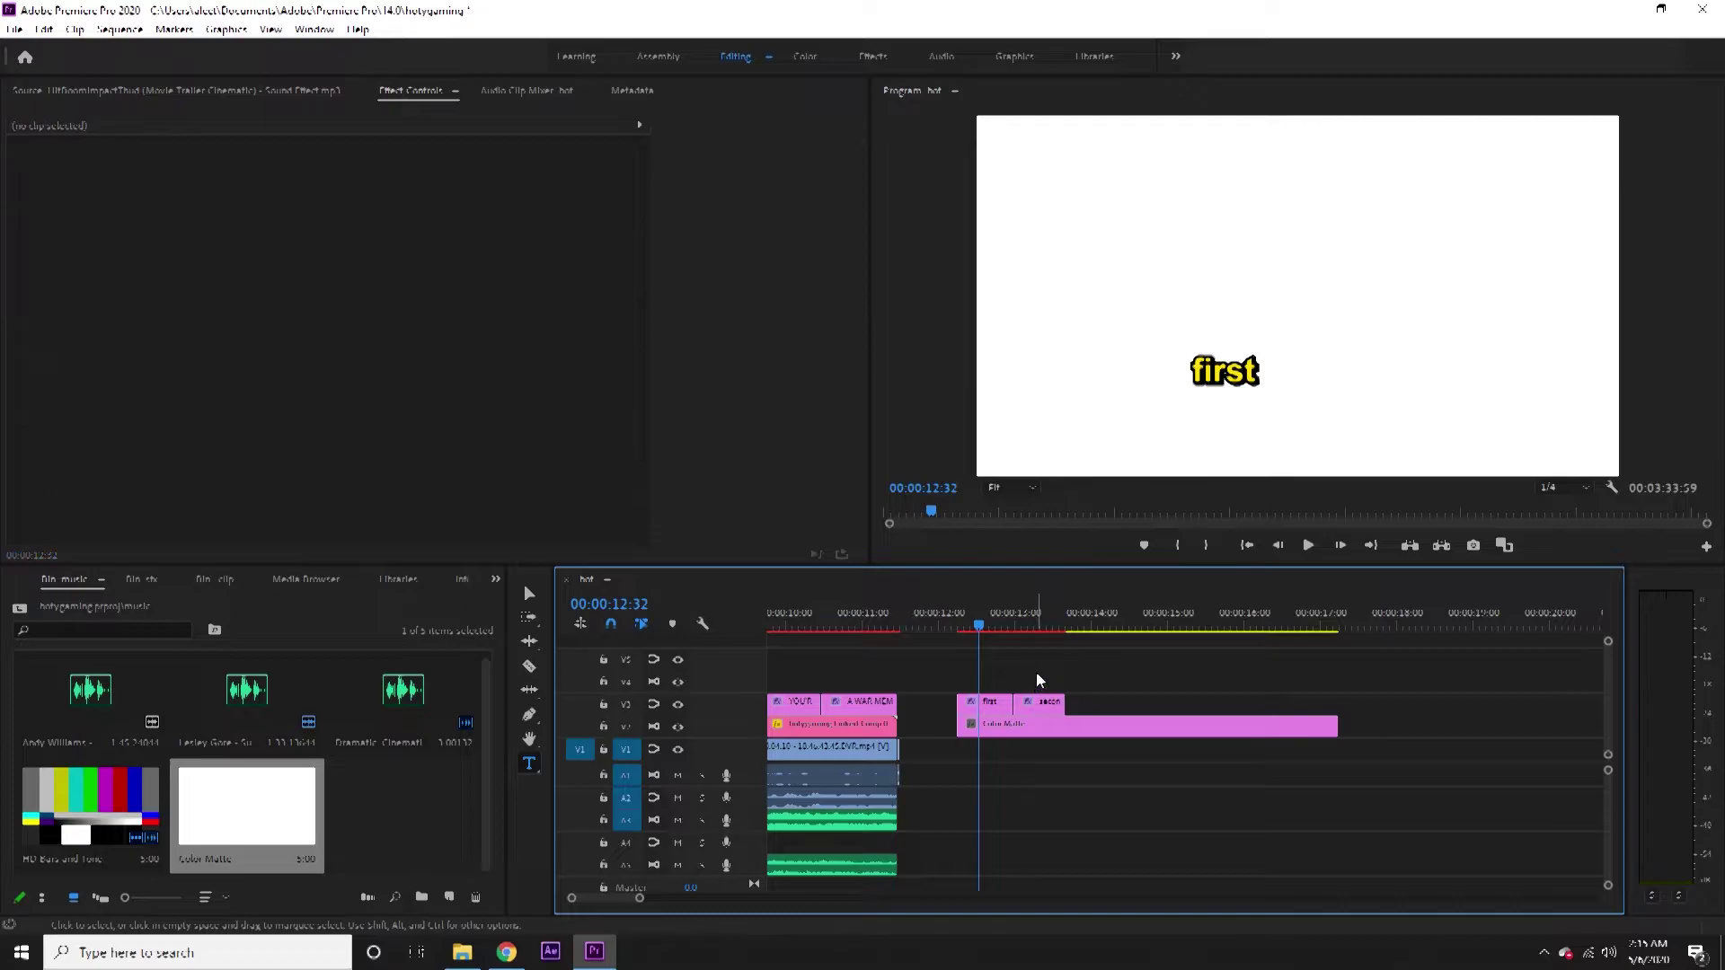
# Search the effects for "direct" and apply Directional Blur to the "first" title clip.
pyautogui.press('=')
pyautogui.press('=')
pyautogui.moveTo(1220, 617); pyautogui.dragTo(1291, 651)
pyautogui.click(1292, 703)
pyautogui.click(495, 580)
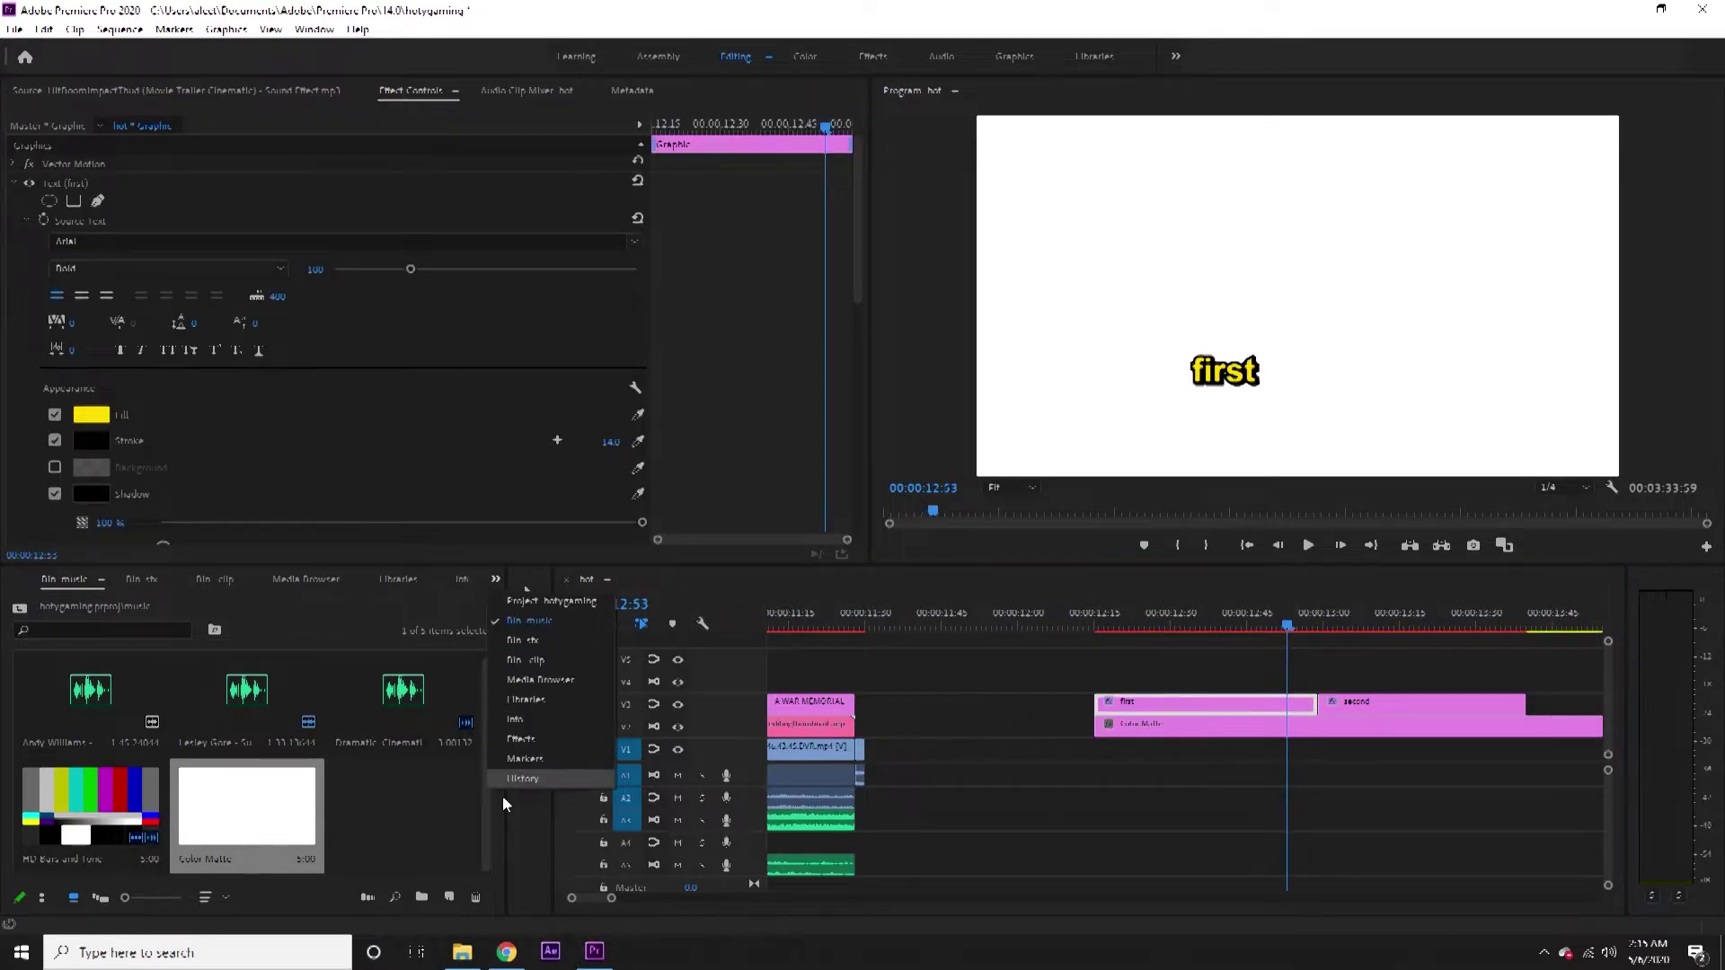
pyautogui.click(532, 740)
pyautogui.click(104, 601)
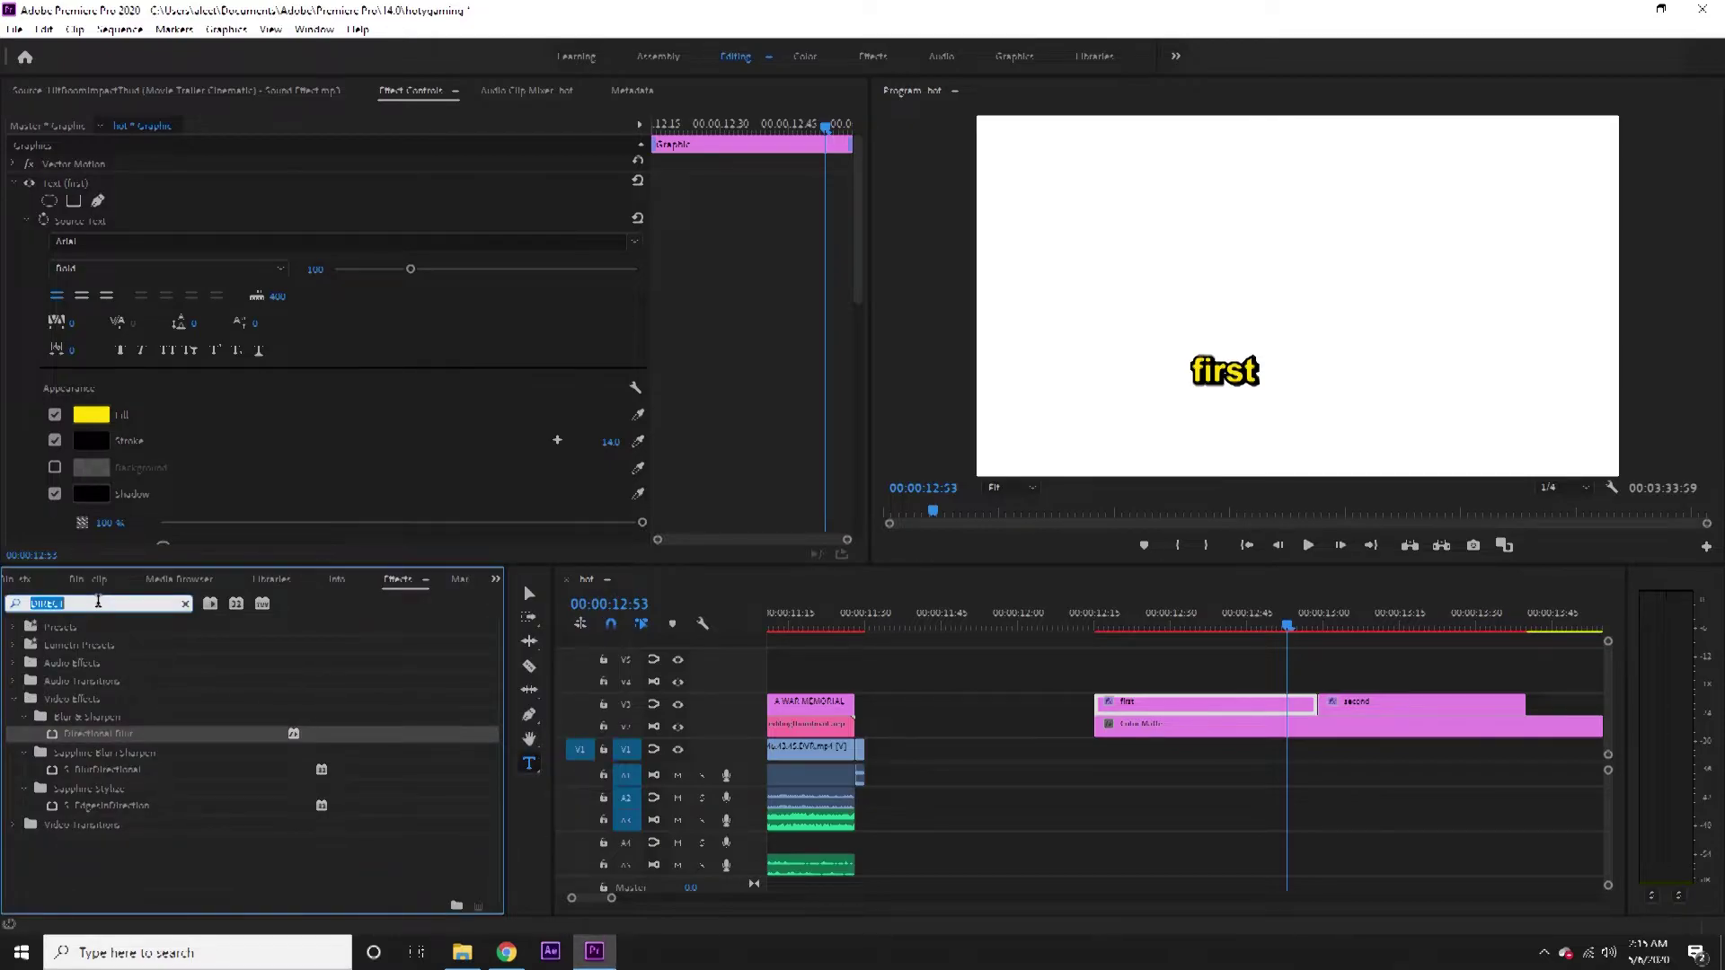
pyautogui.write('dire')
pyautogui.scroll(-10, 271, 412)
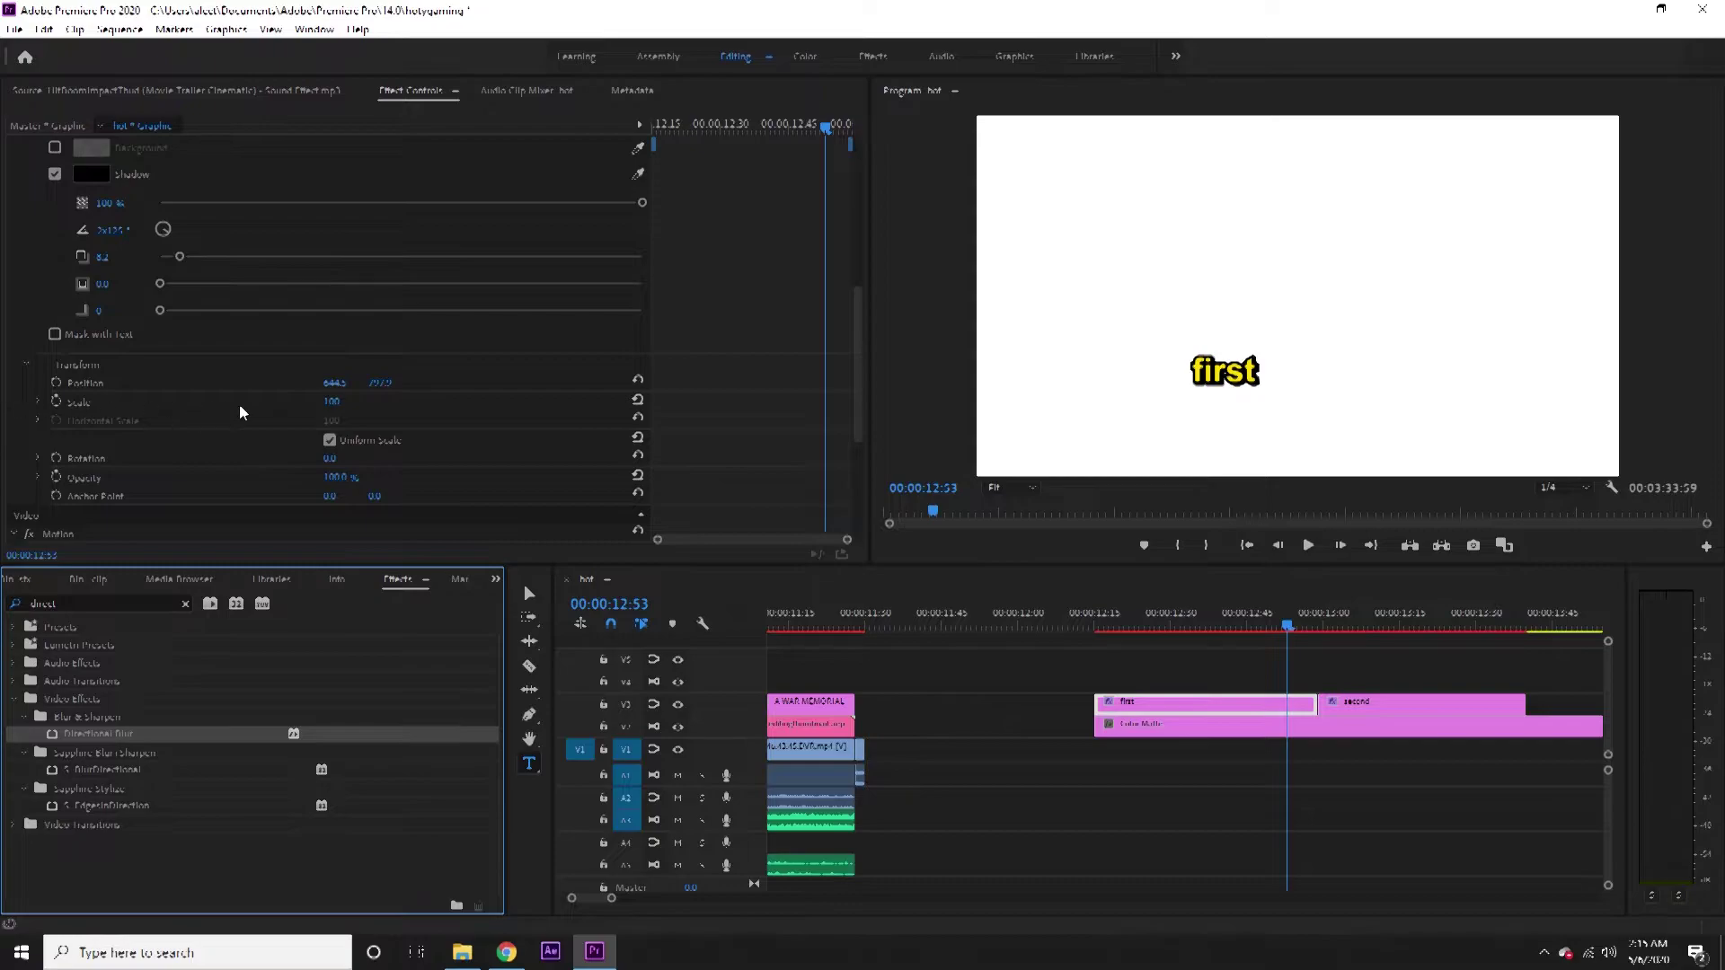
pyautogui.scroll(-9, 274, 469)
pyautogui.scroll(10, 431, 448)
pyautogui.scroll(12, 509, 460)
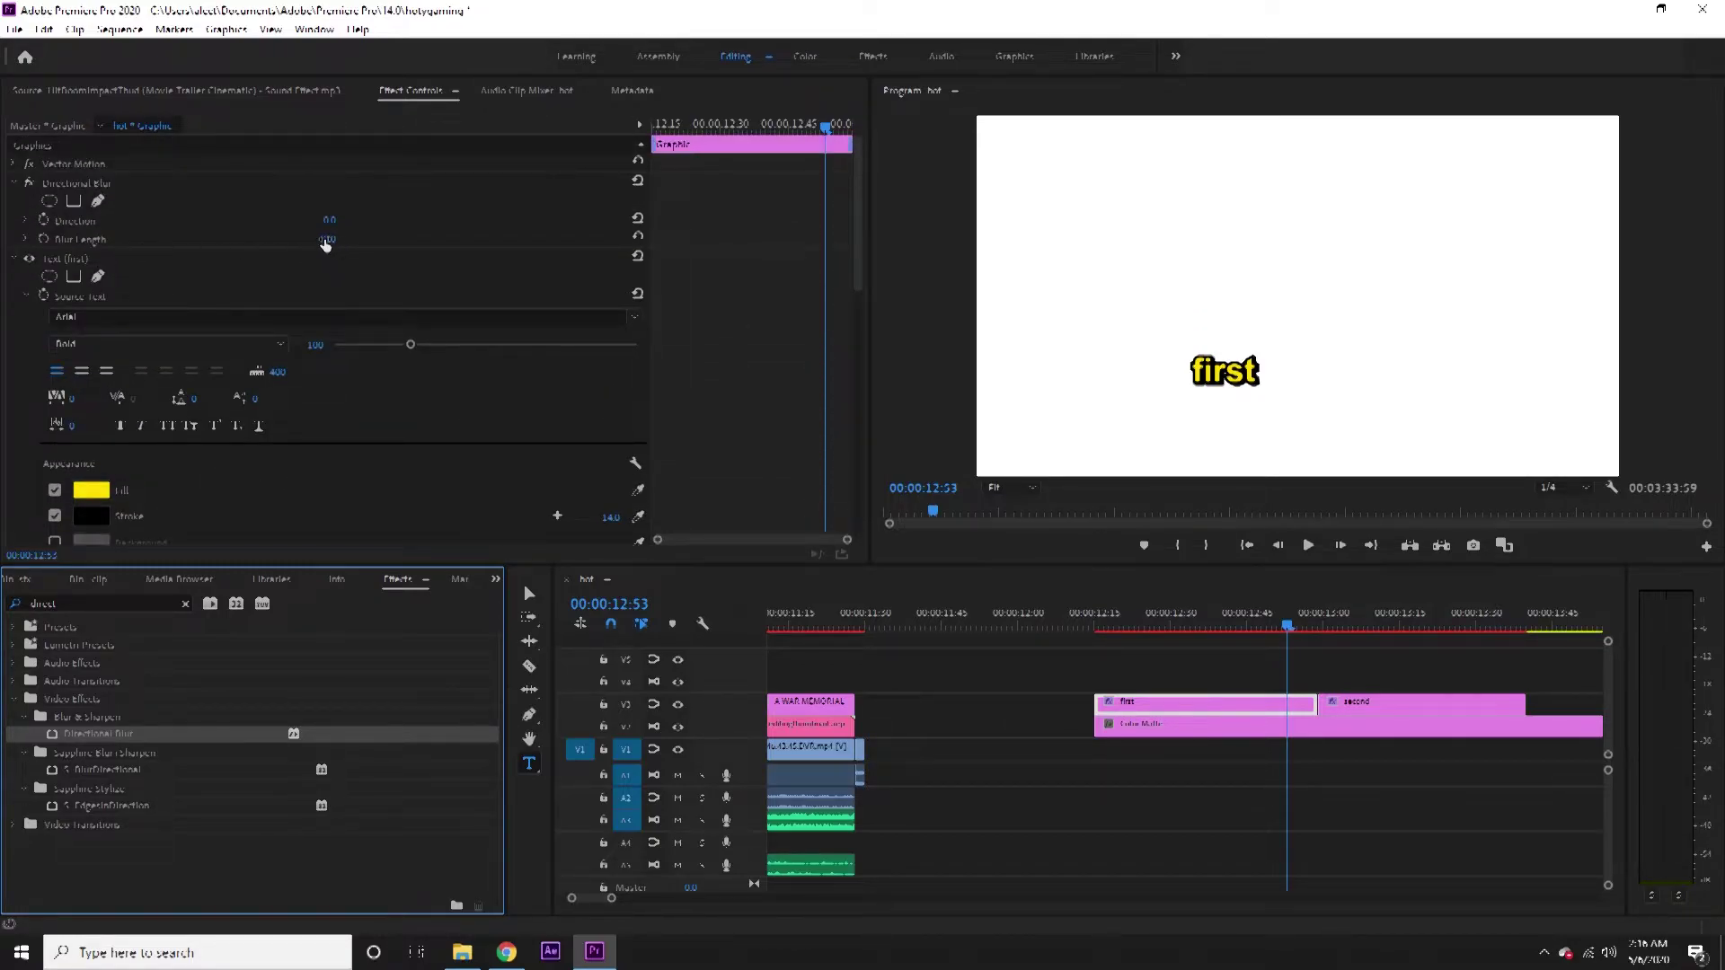
# Try a Directional Blur length of 90 on the "first" title and reset it to 0.
pyautogui.click(332, 239)
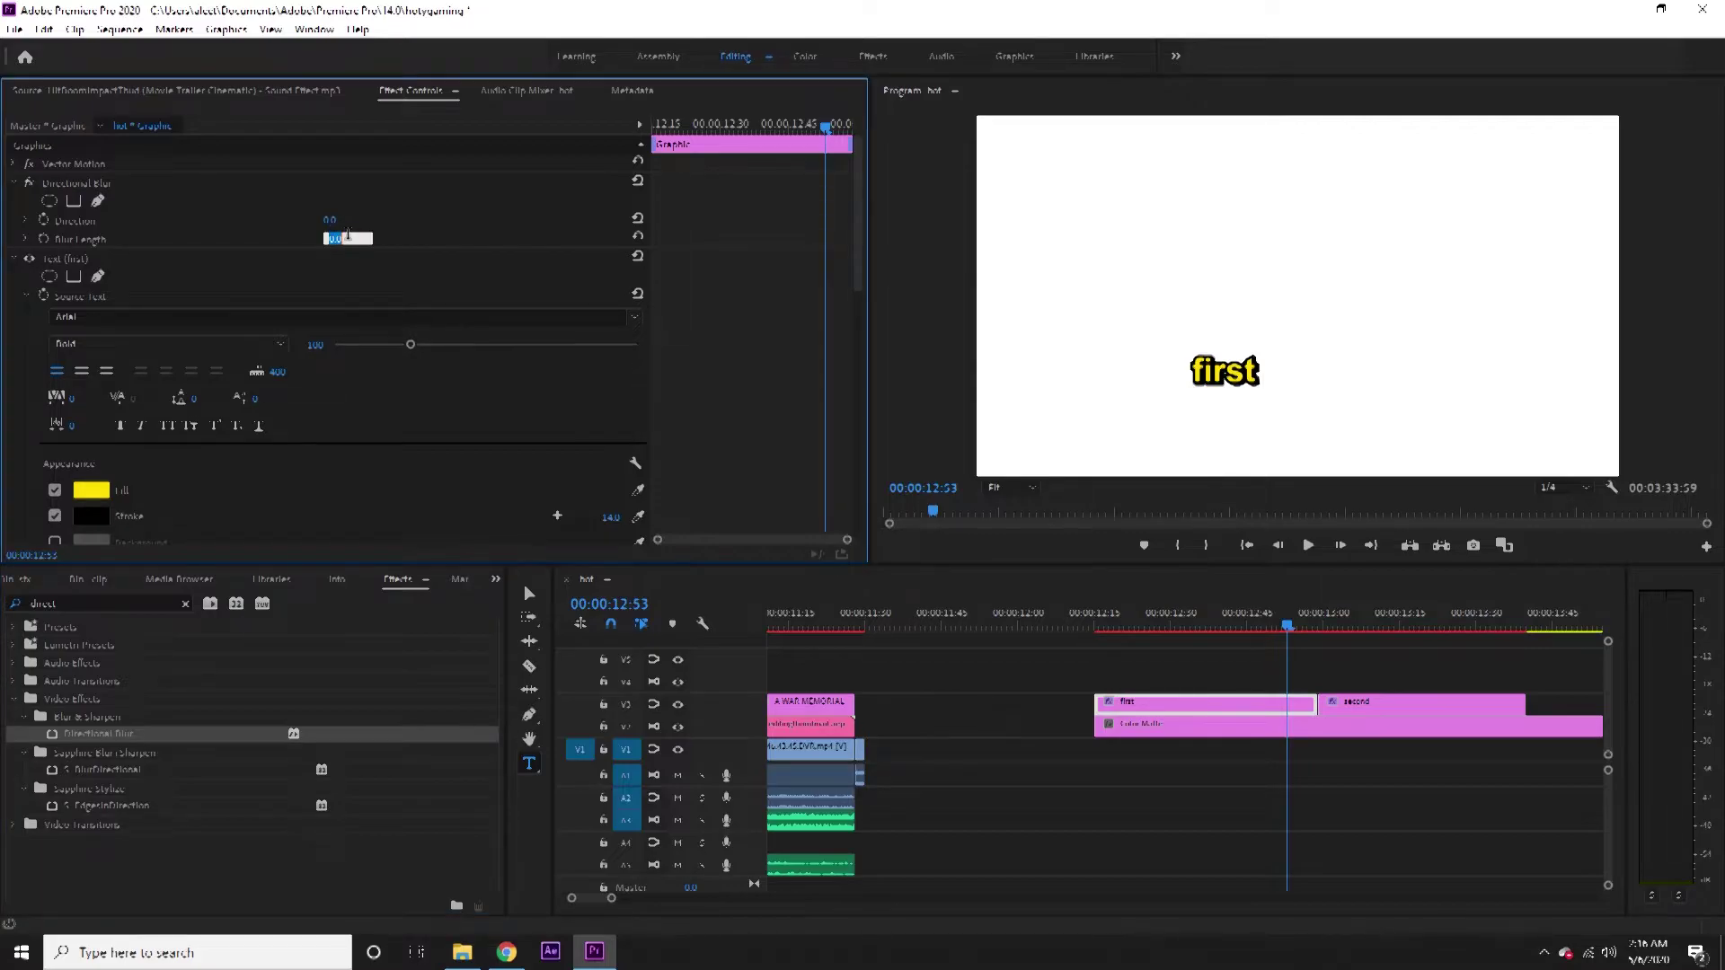
pyautogui.write('90')
pyautogui.press('Return')
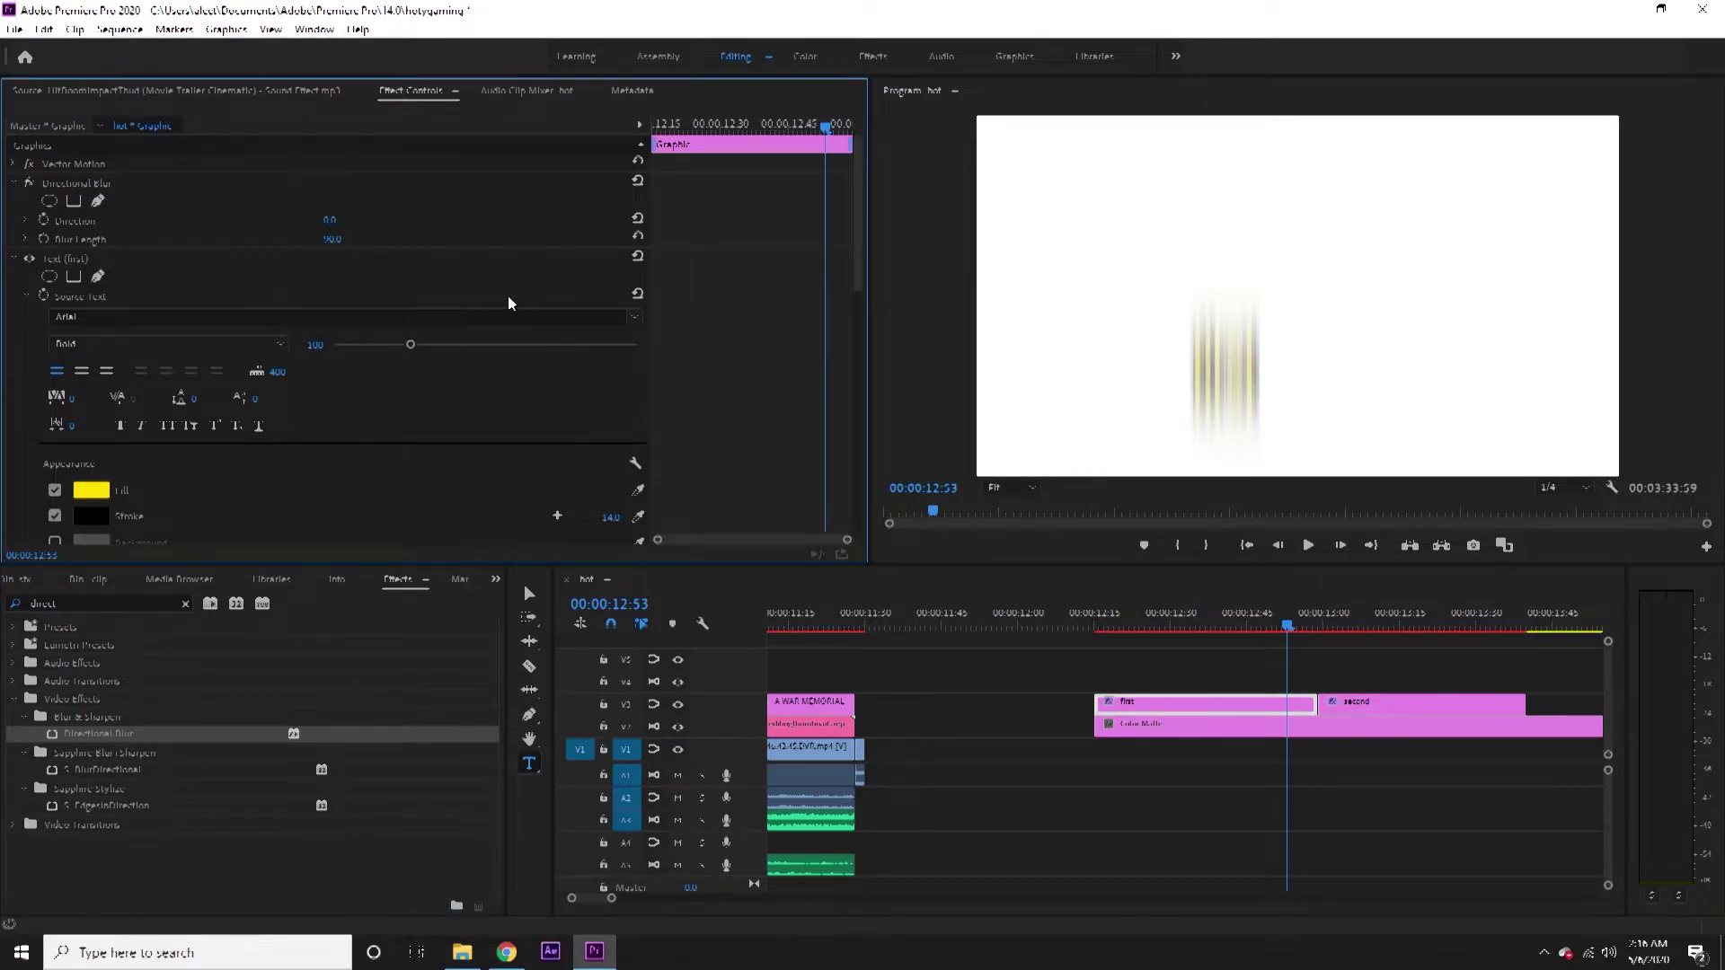
pyautogui.click(330, 239)
pyautogui.write('0')
pyautogui.press('Return')
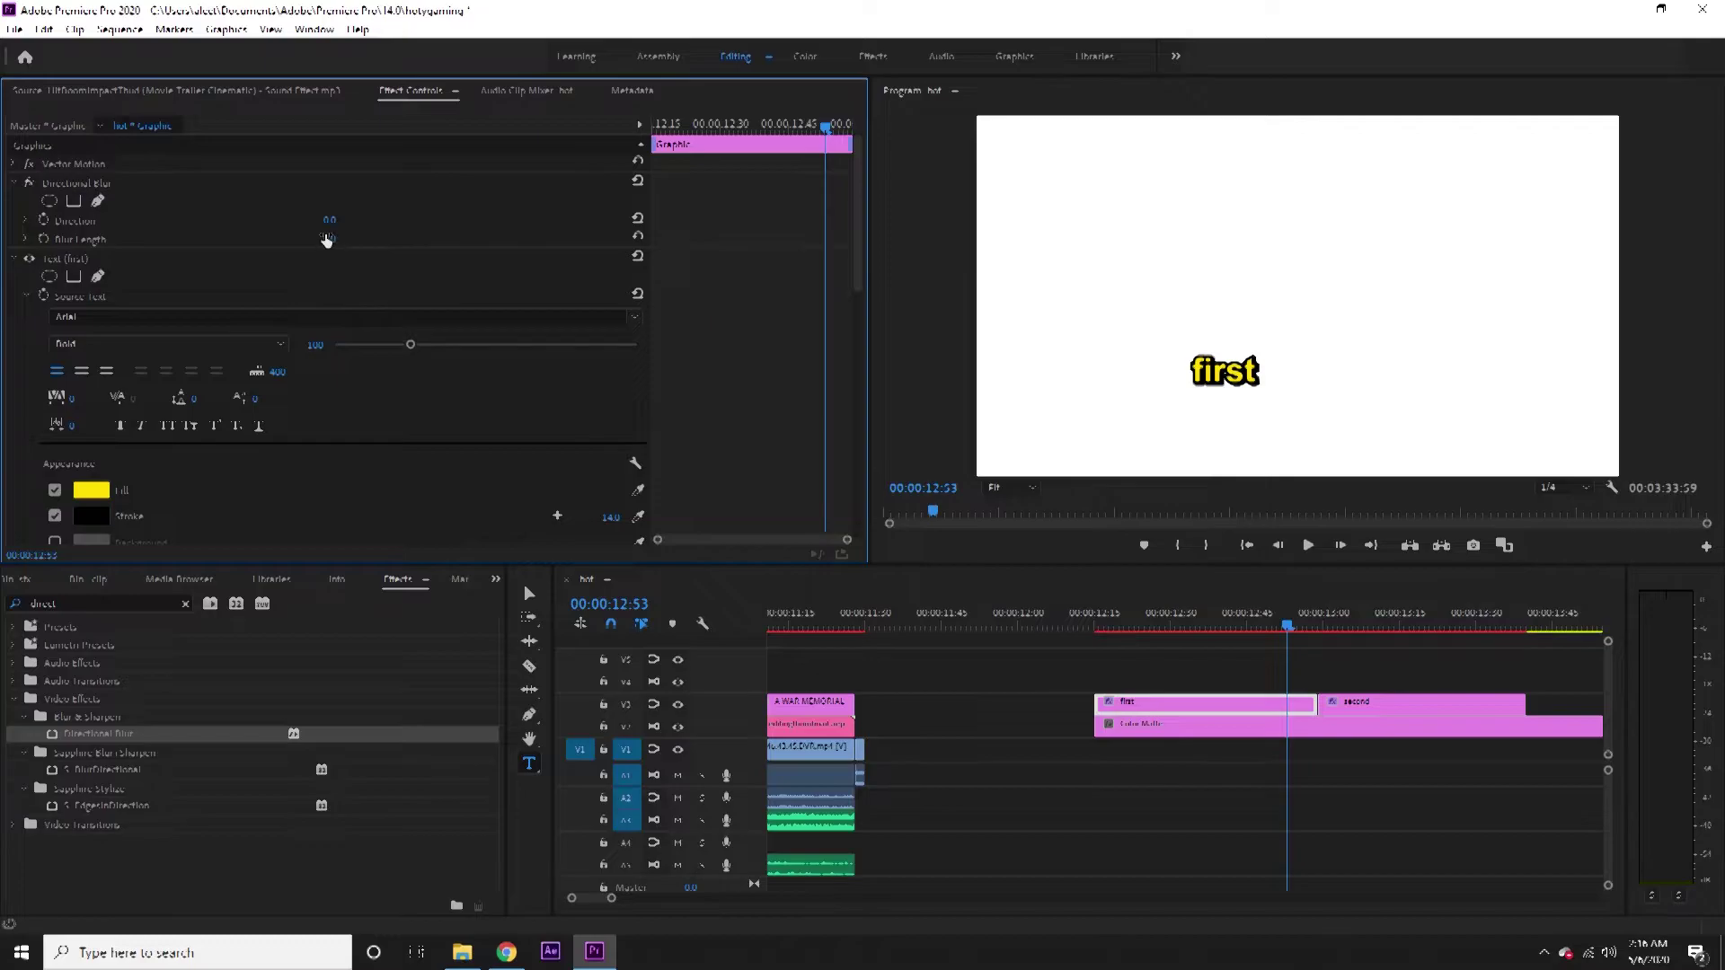
# Set the Directional Blur direction of the "first" title to 90.
pyautogui.moveTo(330, 220); pyautogui.dragTo(404, 219)
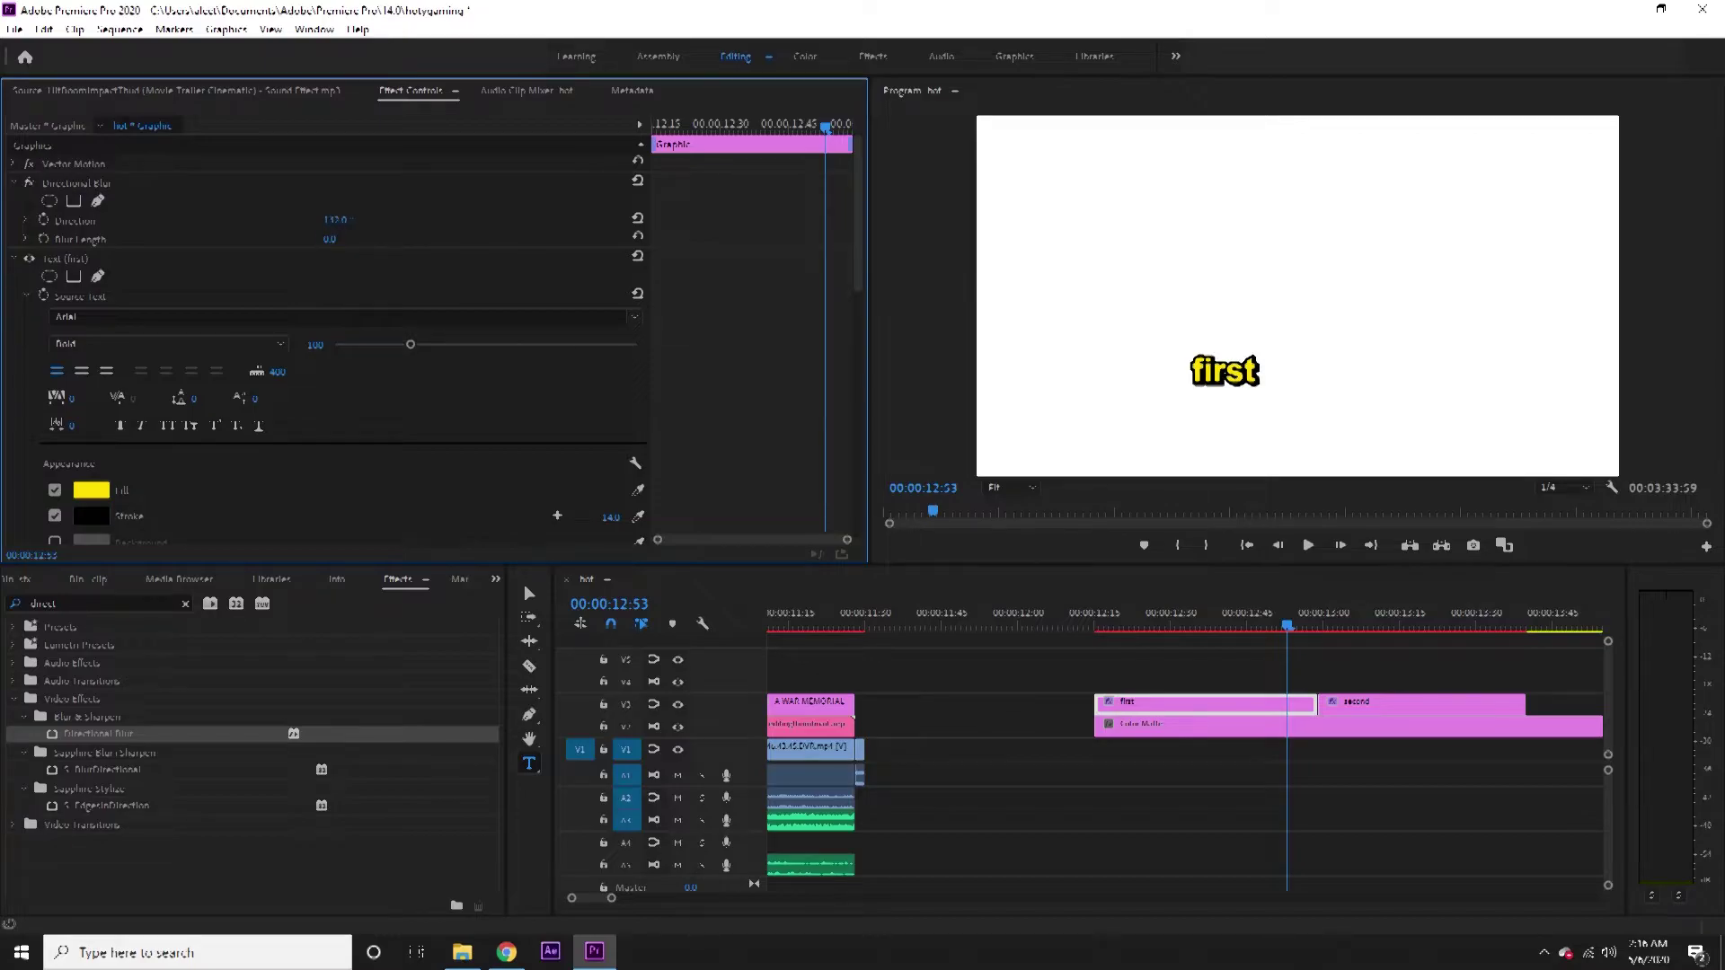
pyautogui.click(342, 222)
pyautogui.write('0')
pyautogui.press('Return')
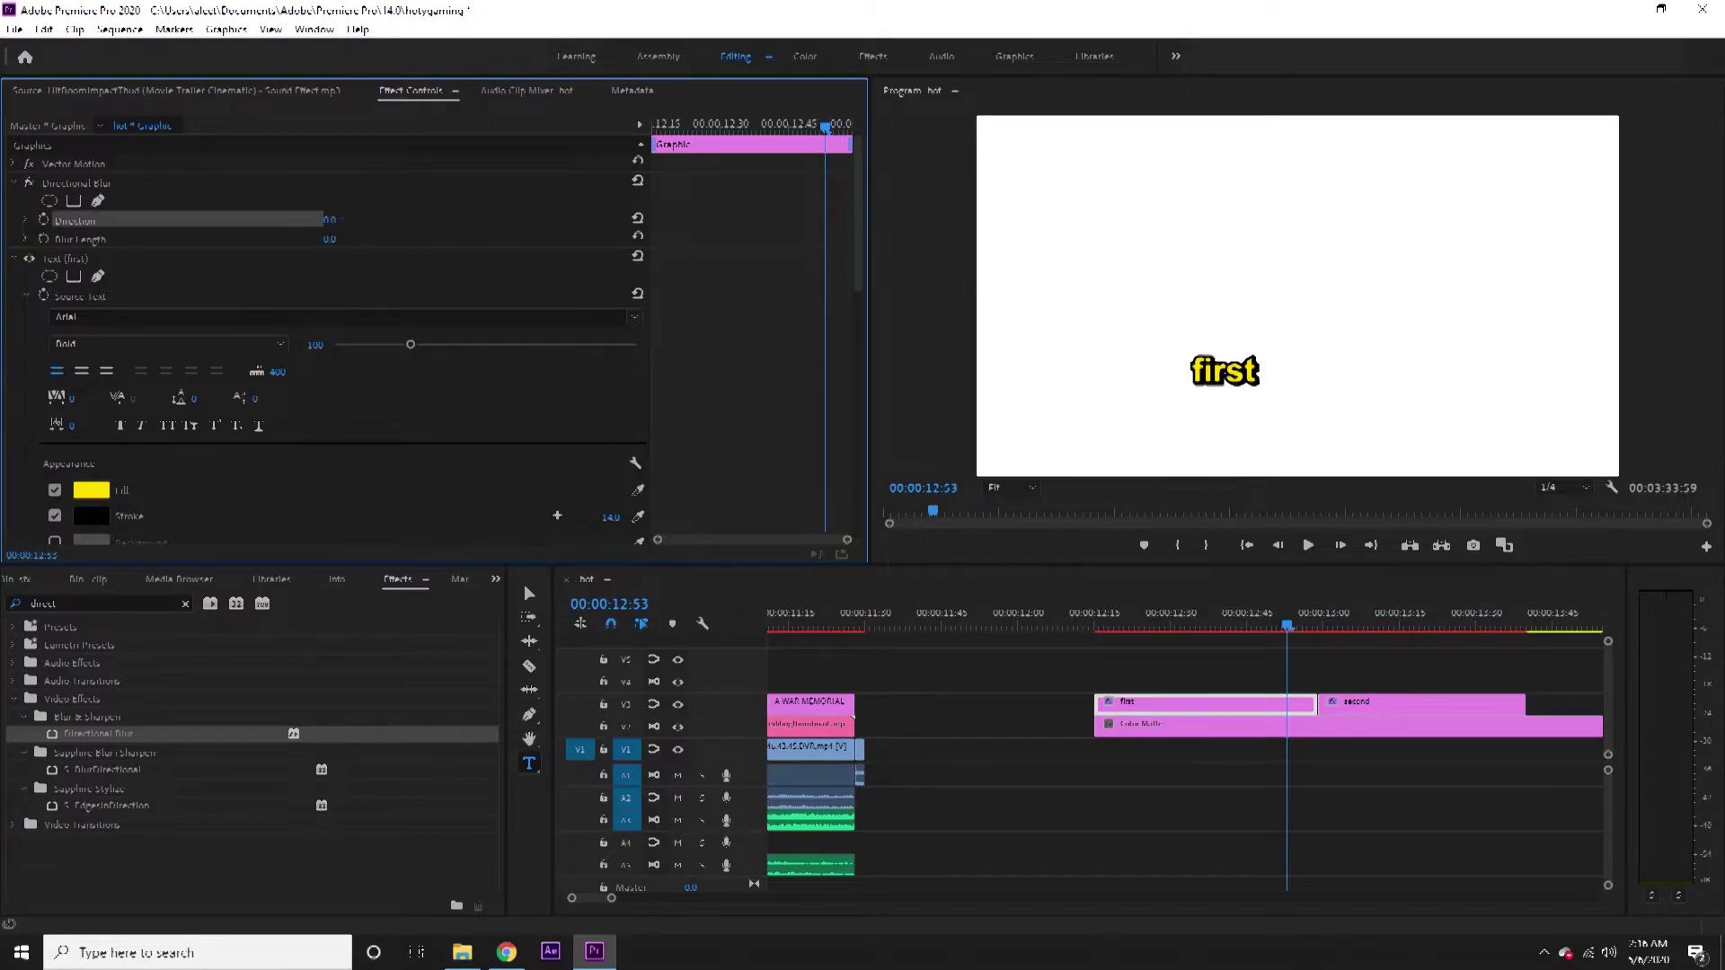
pyautogui.click(340, 218)
pyautogui.press('Return')
# Keyframe the "first" title's Blur Length from 0 at 00:00:12:55 to a very strong blur at the clip's end.
pyautogui.moveTo(1287, 626)
pyautogui.mouseDown()
pyautogui.moveTo(1319, 633)
pyautogui.moveTo(1298, 634)
pyautogui.mouseUp()
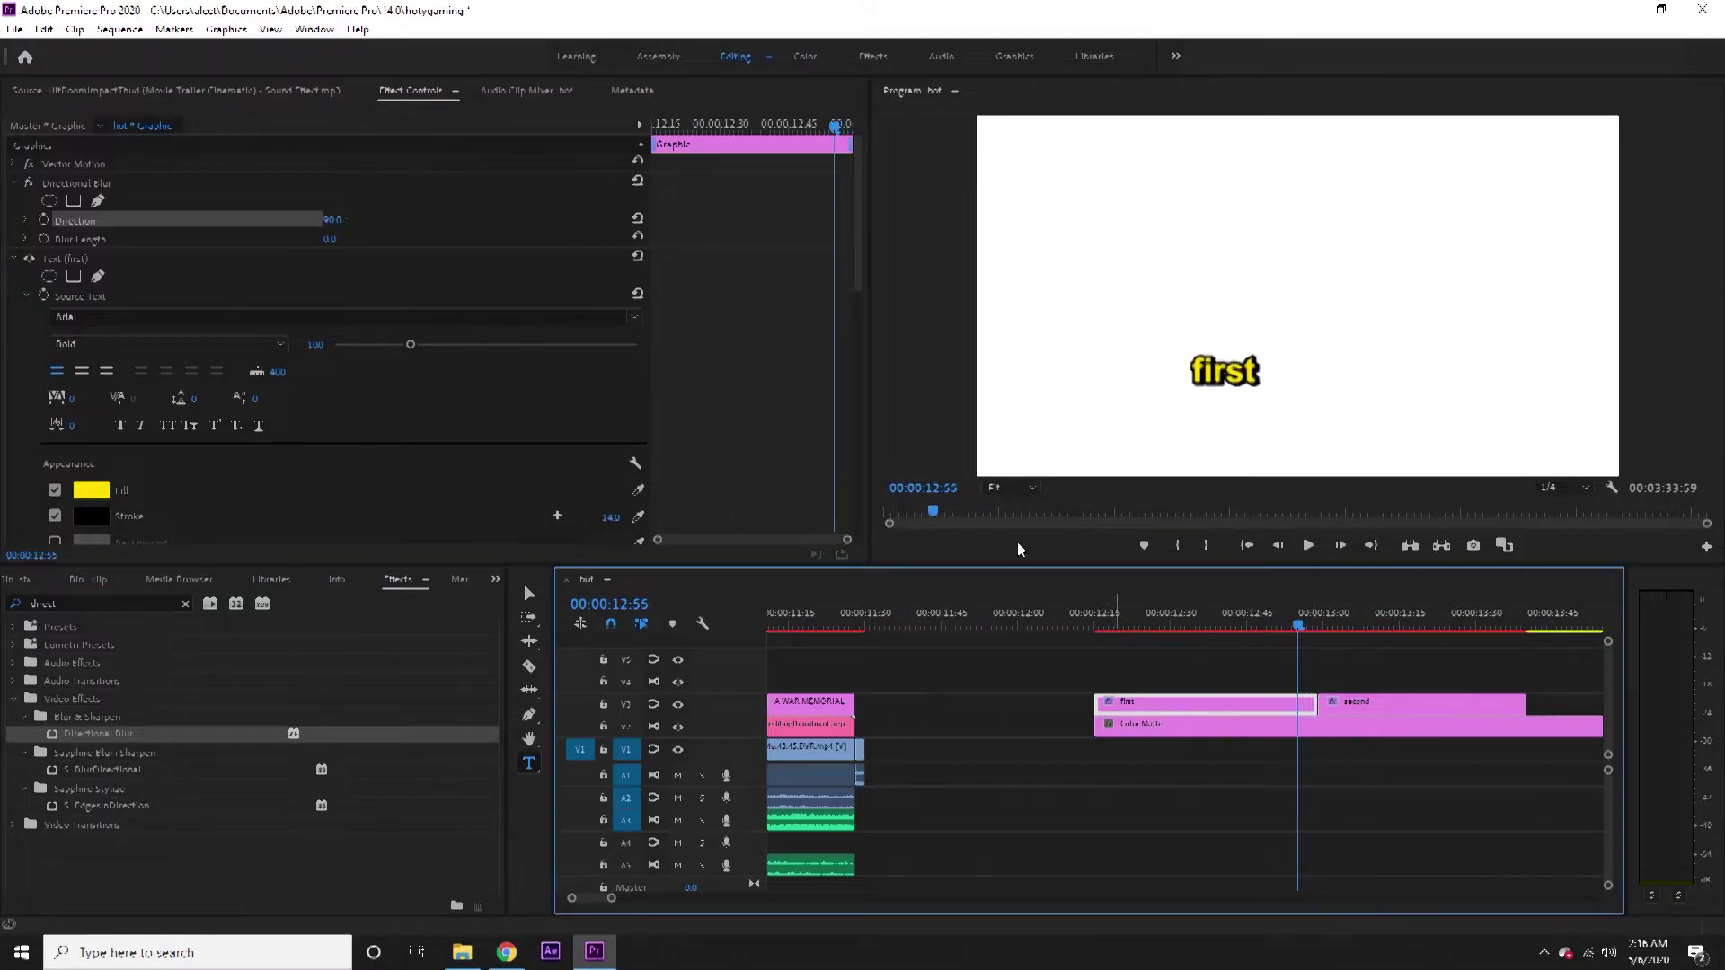
pyautogui.click(43, 239)
pyautogui.press('Right')
pyautogui.press('Right')
pyautogui.press('Right')
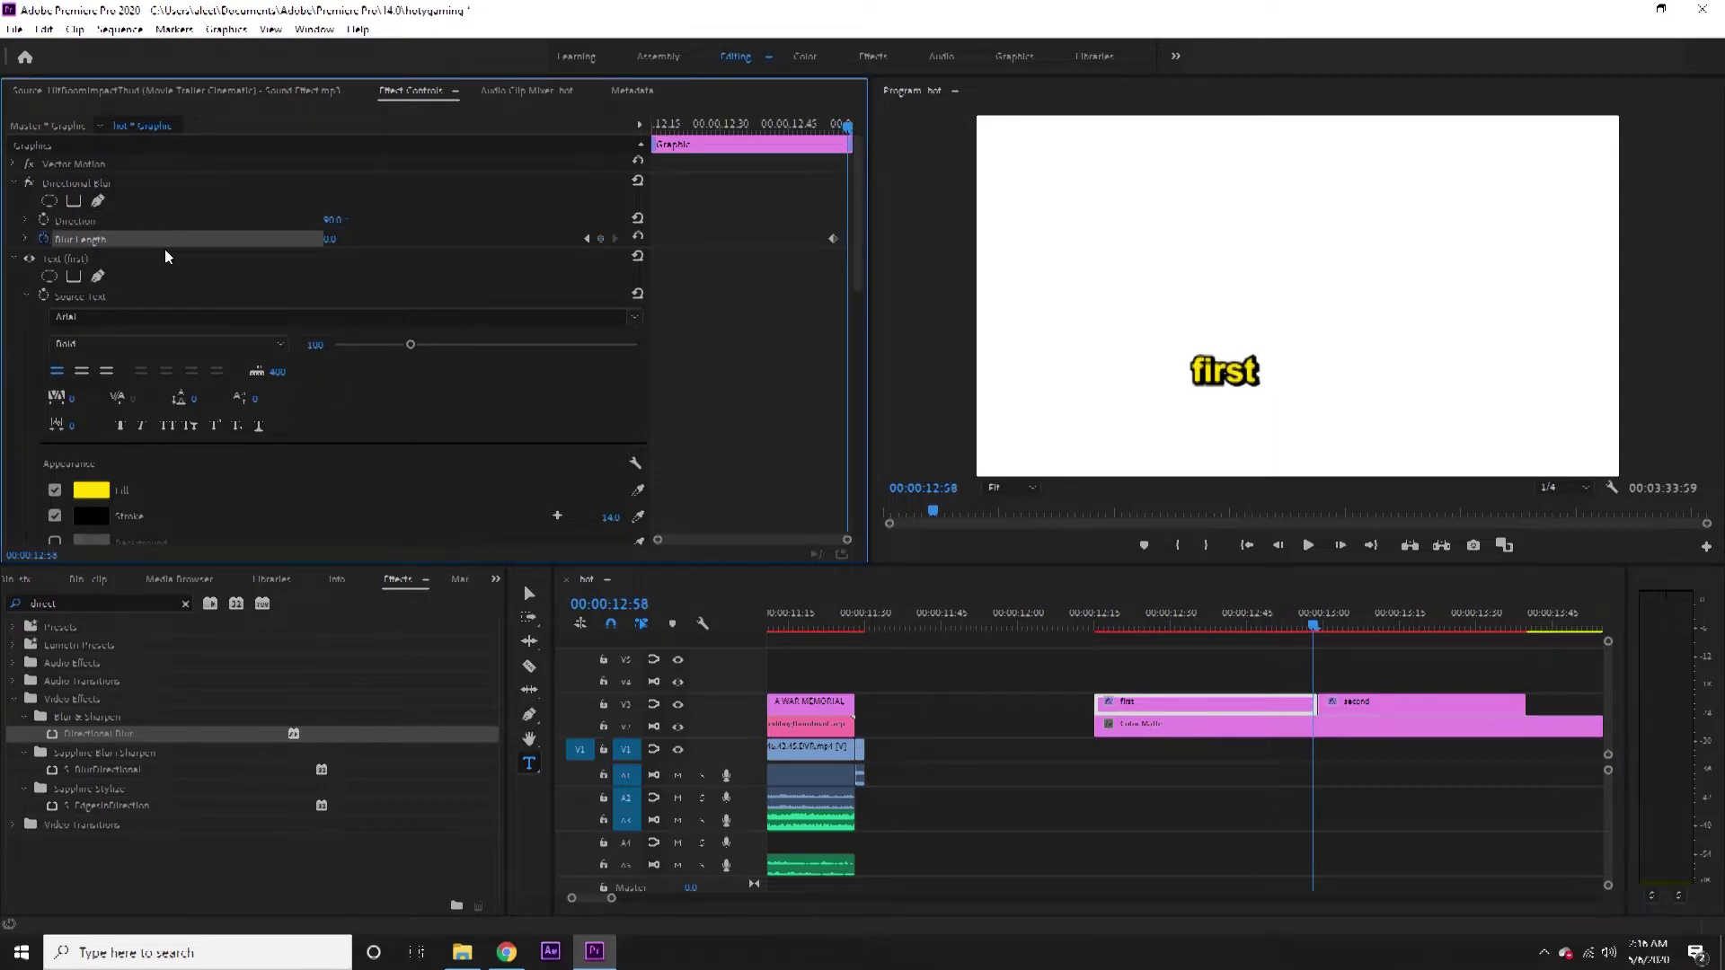
pyautogui.press('Right')
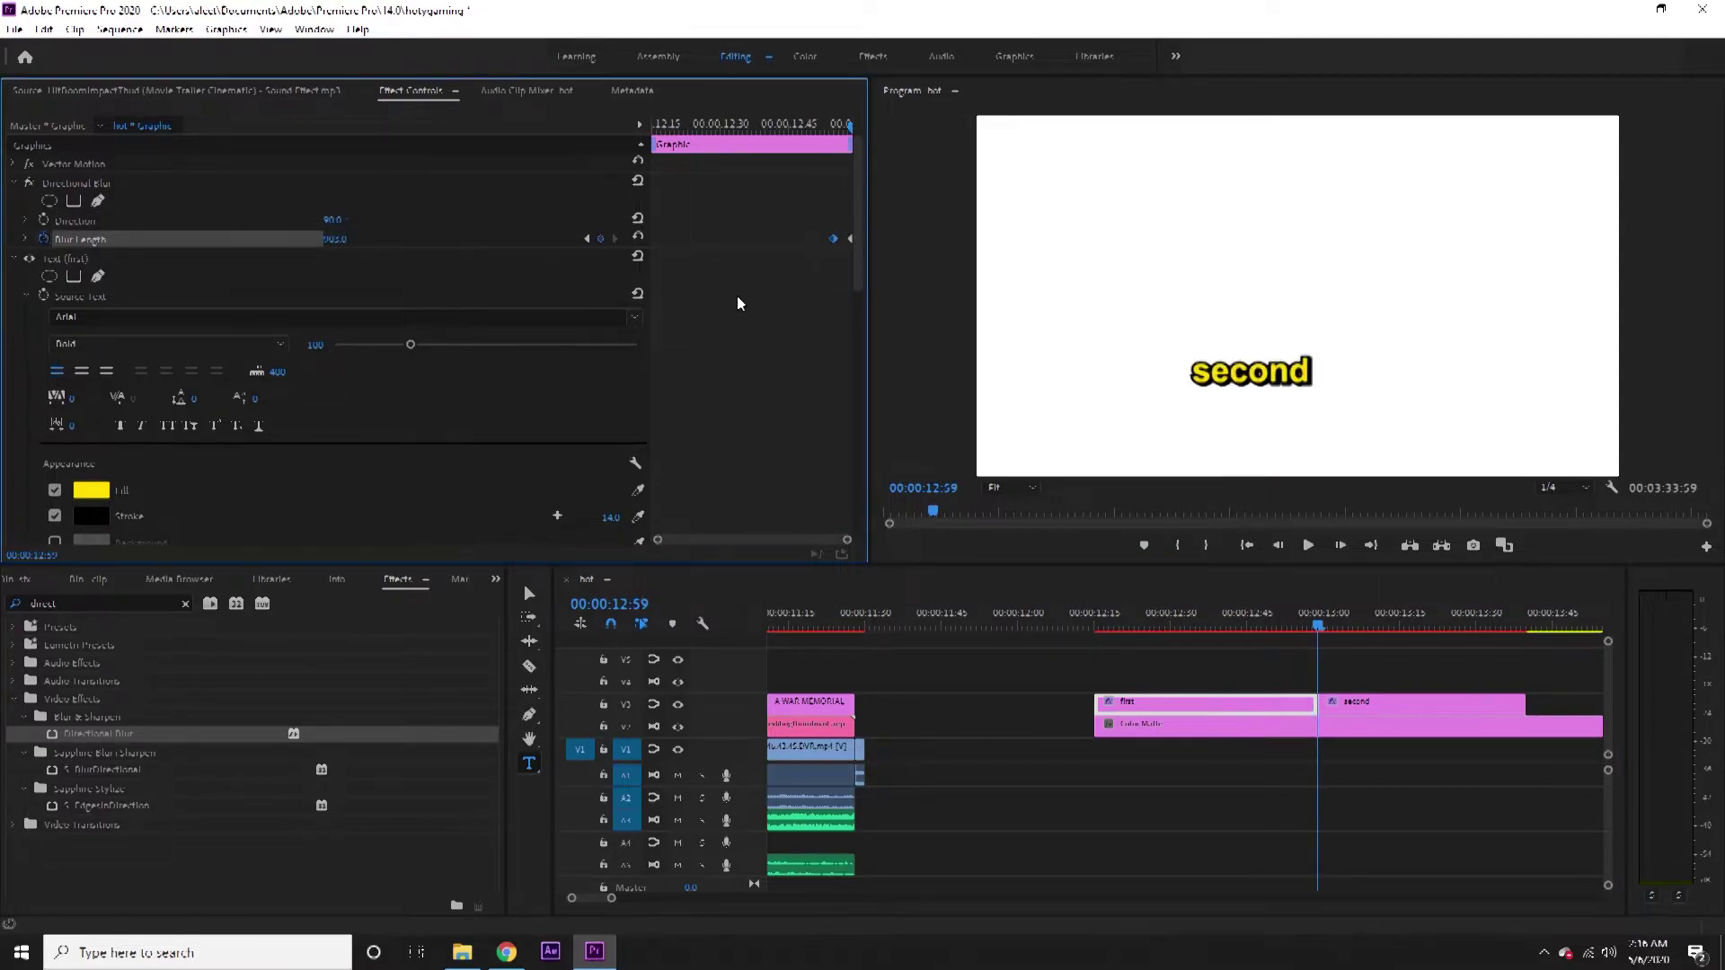
# Apply the Directional Blur effect to the "second" title clip.
pyautogui.click(1342, 705)
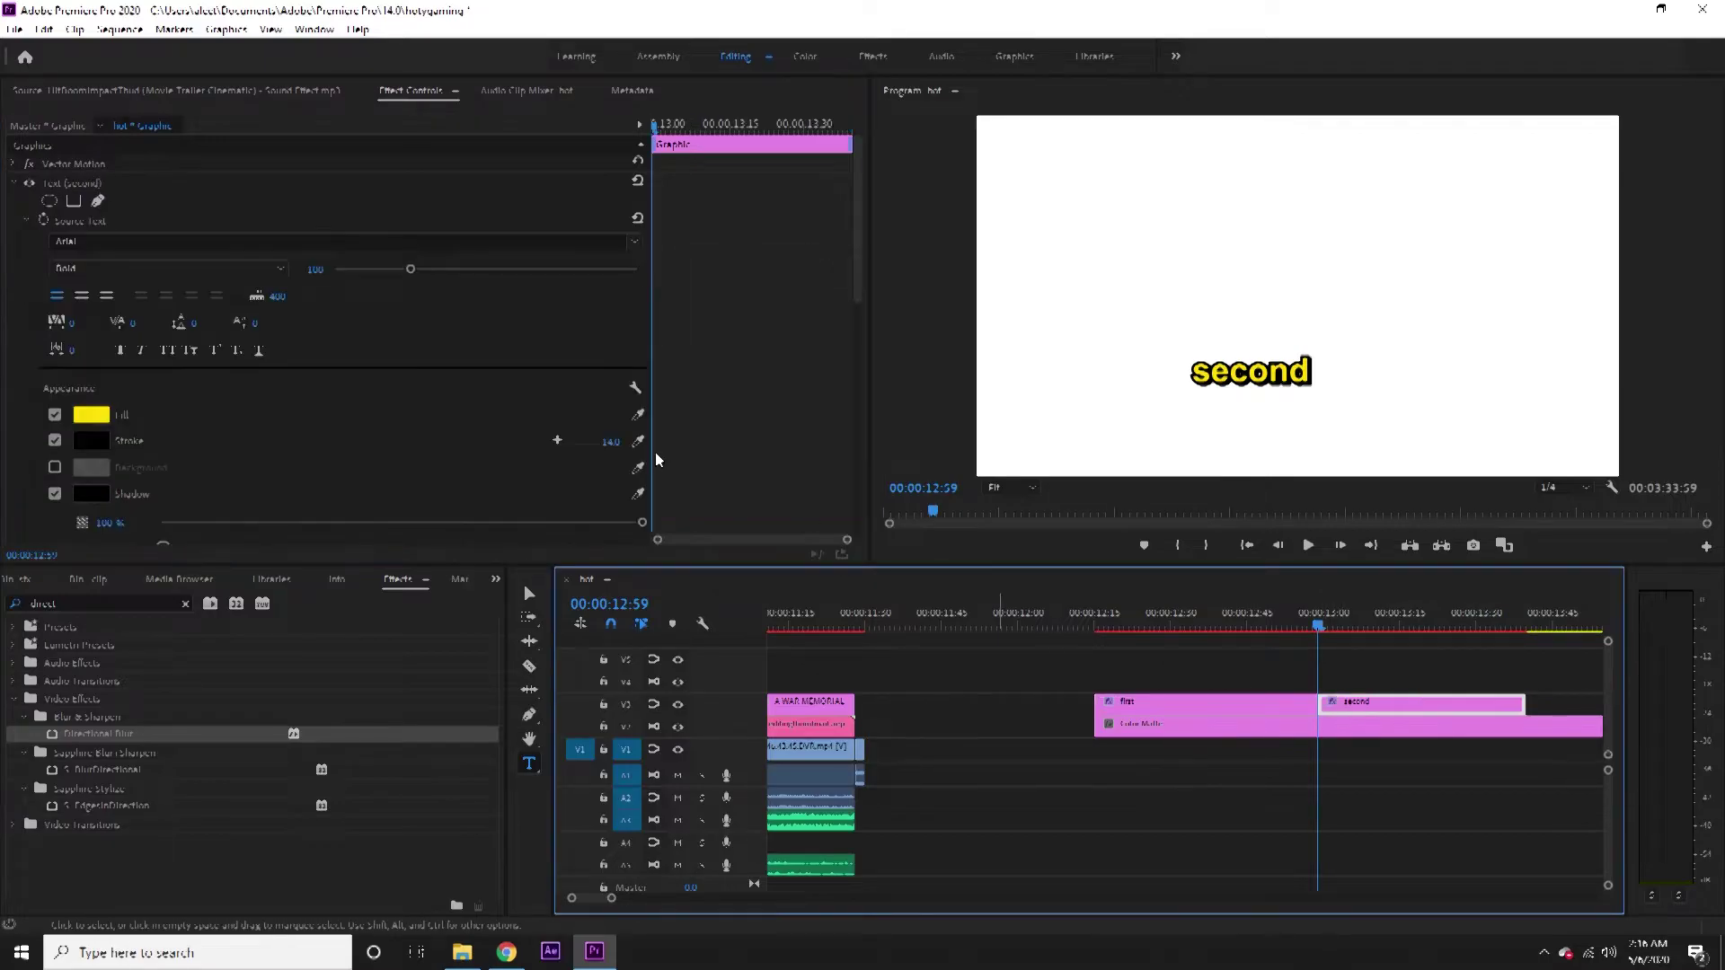
pyautogui.moveTo(132, 725); pyautogui.dragTo(155, 294)
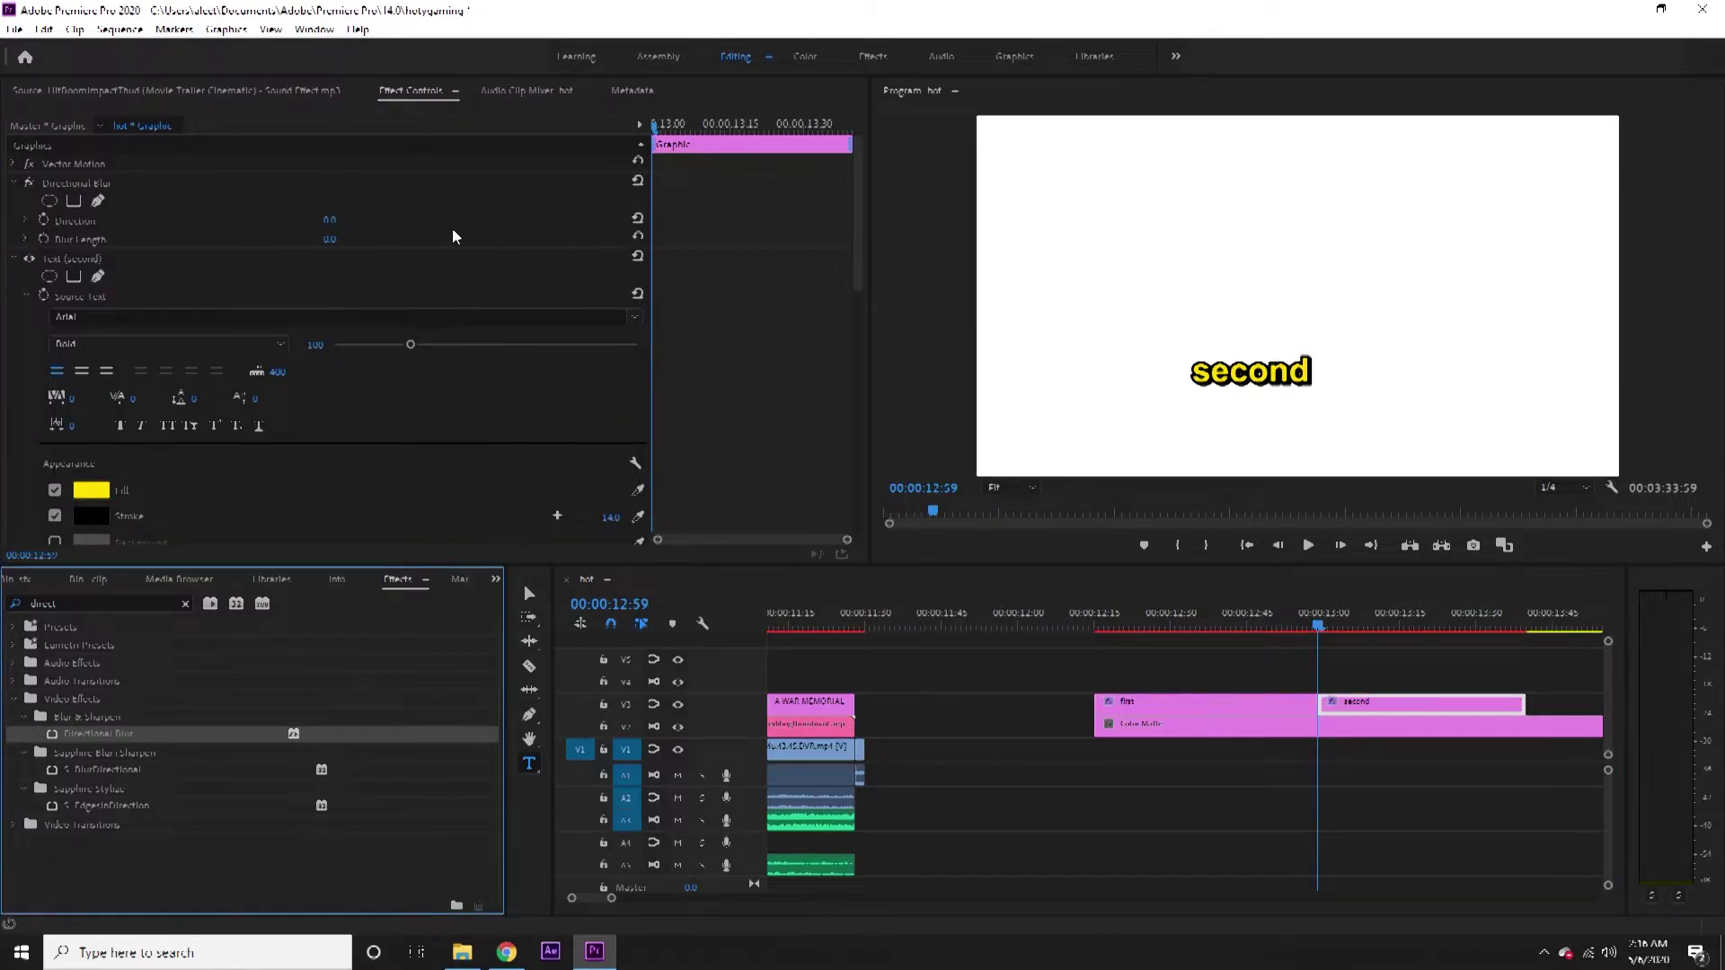
# Set the Directional Blur direction of the "second" title to 90.
pyautogui.click(331, 219)
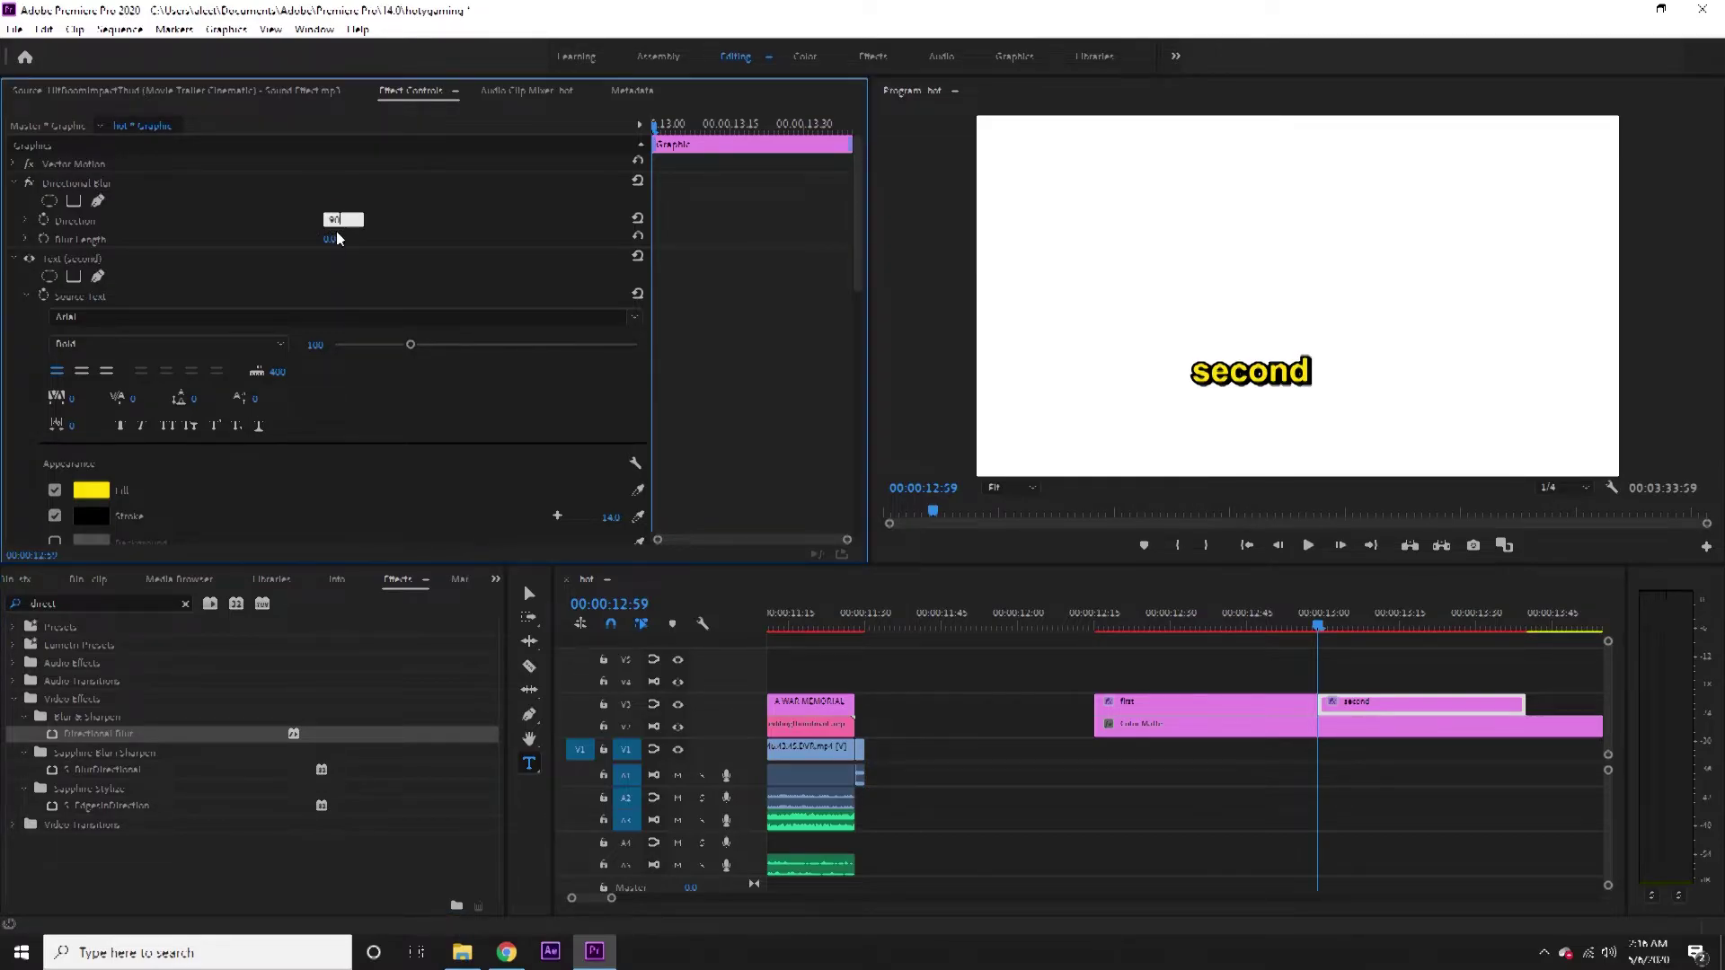
pyautogui.write('90')
pyautogui.press('Return')
# Keyframe the "second" title's Blur Length from a very strong blur at the clip's start to 0 at 00:00:13:03.
pyautogui.click(43, 239)
pyautogui.moveTo(332, 241); pyautogui.dragTo(912, 241)
pyautogui.press('Right')
pyautogui.press('Right')
pyautogui.press('Right')
pyautogui.press('Right')
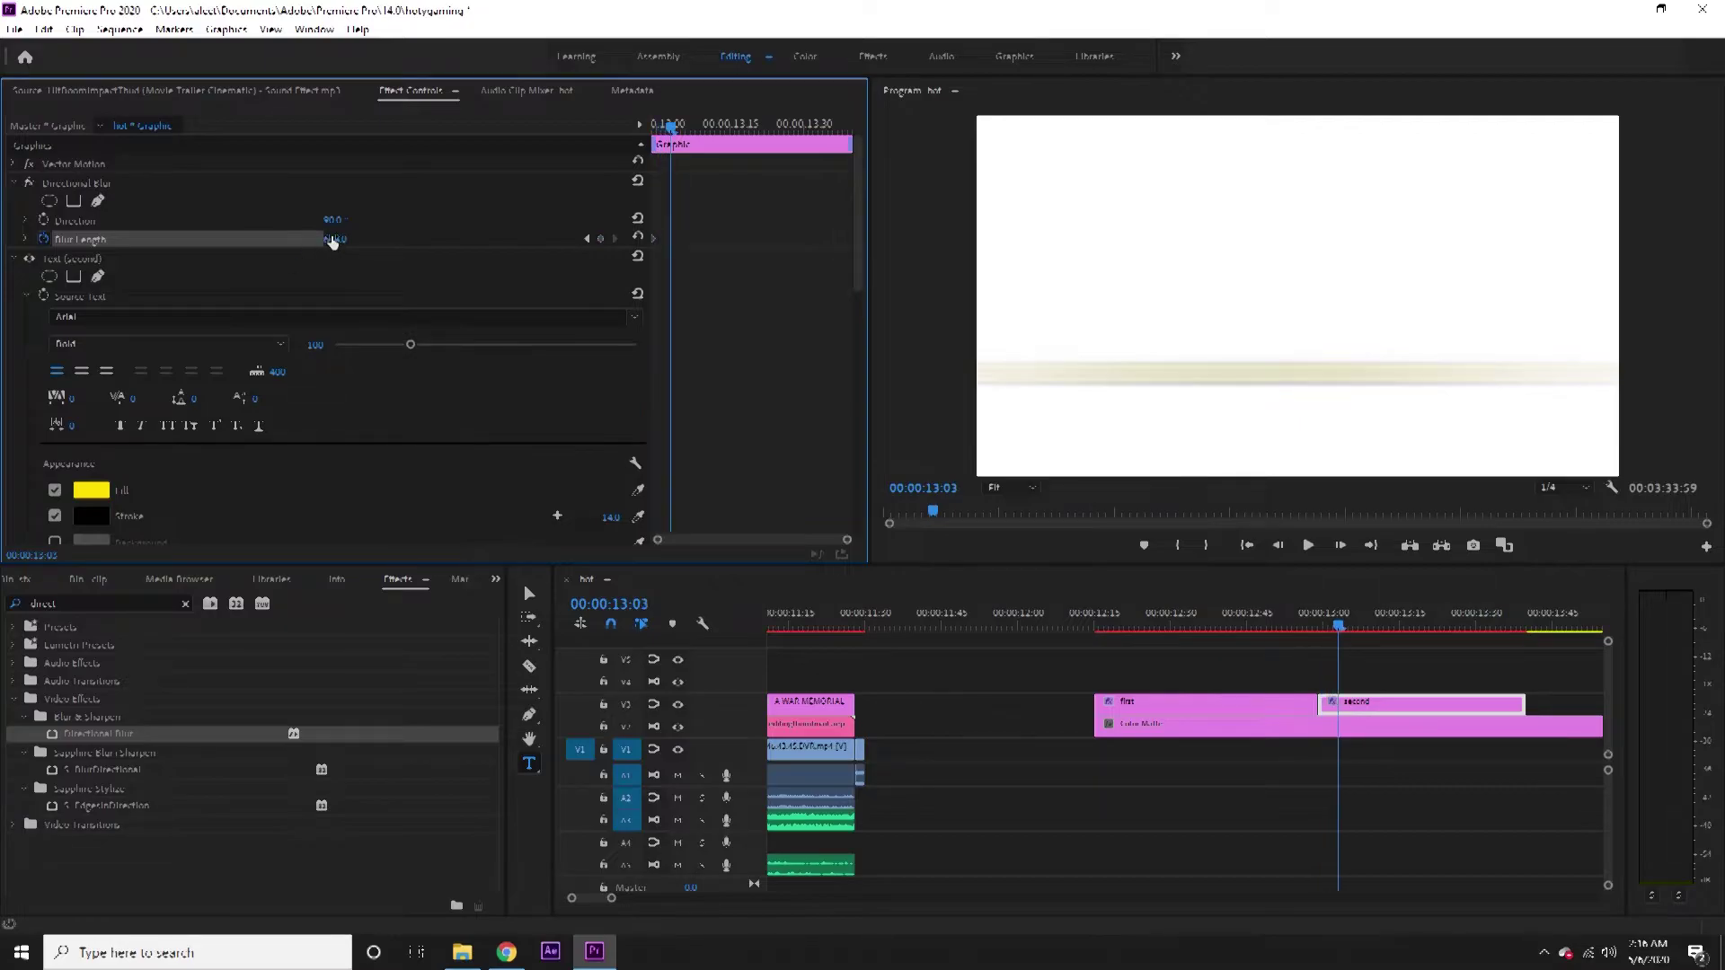
pyautogui.click(644, 240)
# Play back the blur transition from the start of the "first" title, and delete the "second" title clip.
pyautogui.moveTo(1318, 622); pyautogui.dragTo(1095, 629)
pyautogui.press('space')
pyautogui.press('space')
pyautogui.press('space')
pyautogui.press('Delete')
# Set the "first" title's Motion Scale to 0 and keyframe it at the clip's start, 00:00:12:15.
pyautogui.click(1269, 711)
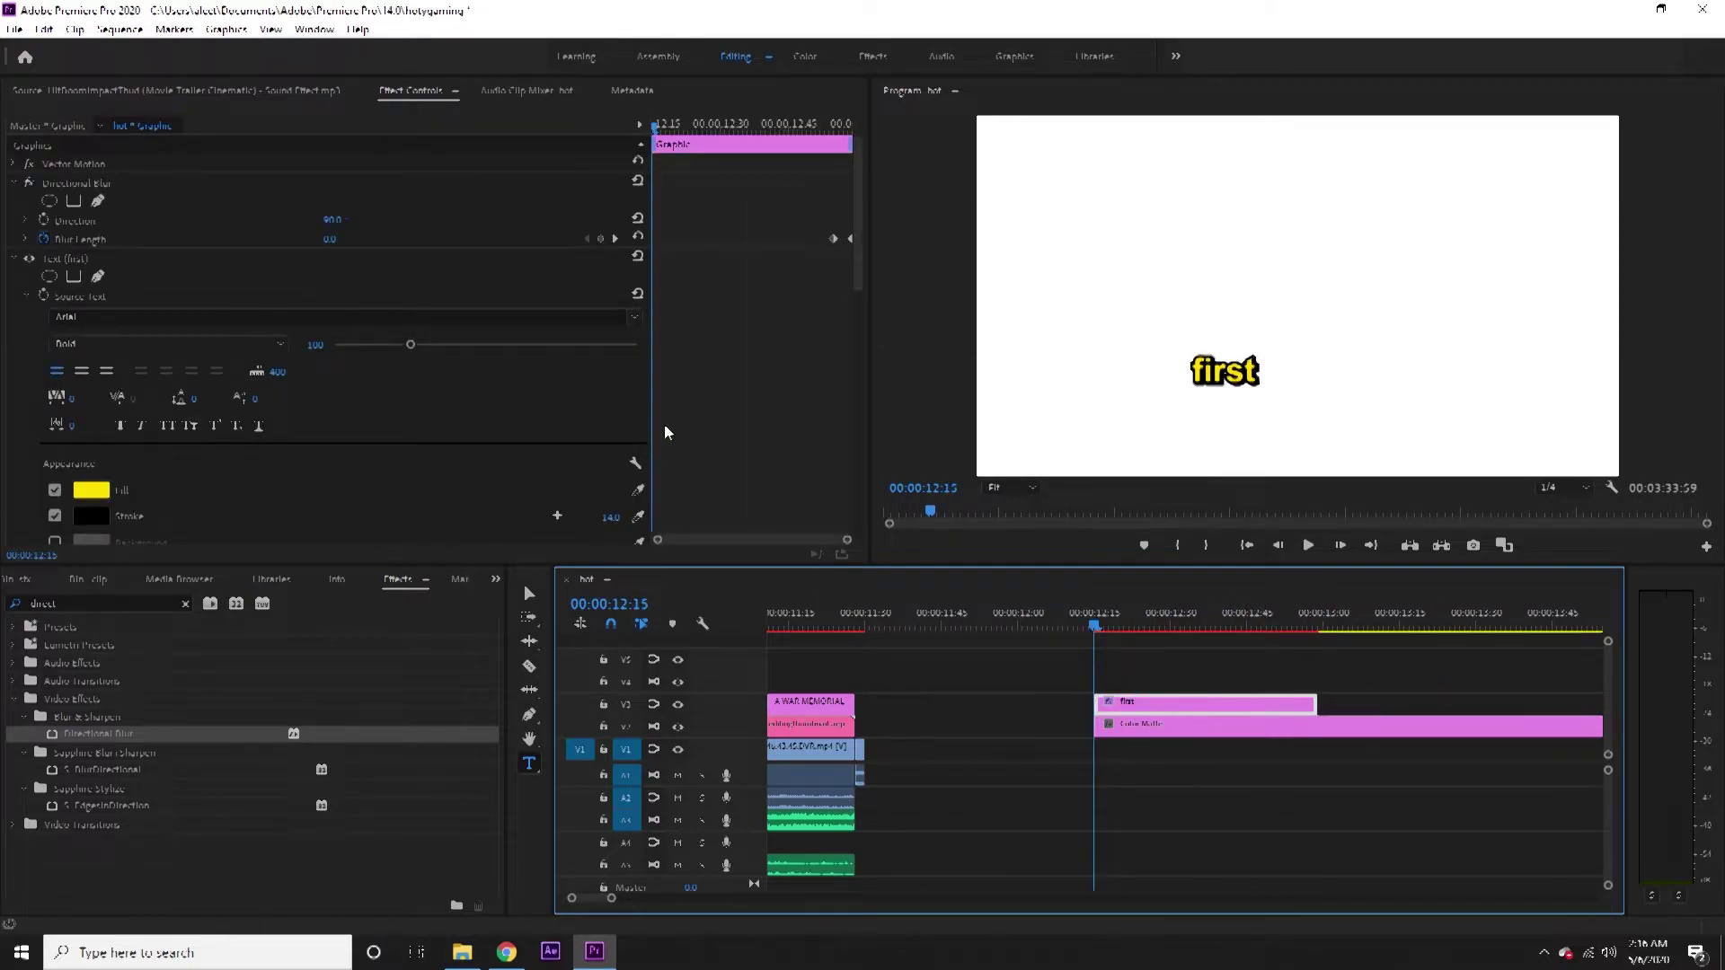
pyautogui.moveTo(859, 261); pyautogui.dragTo(849, 521)
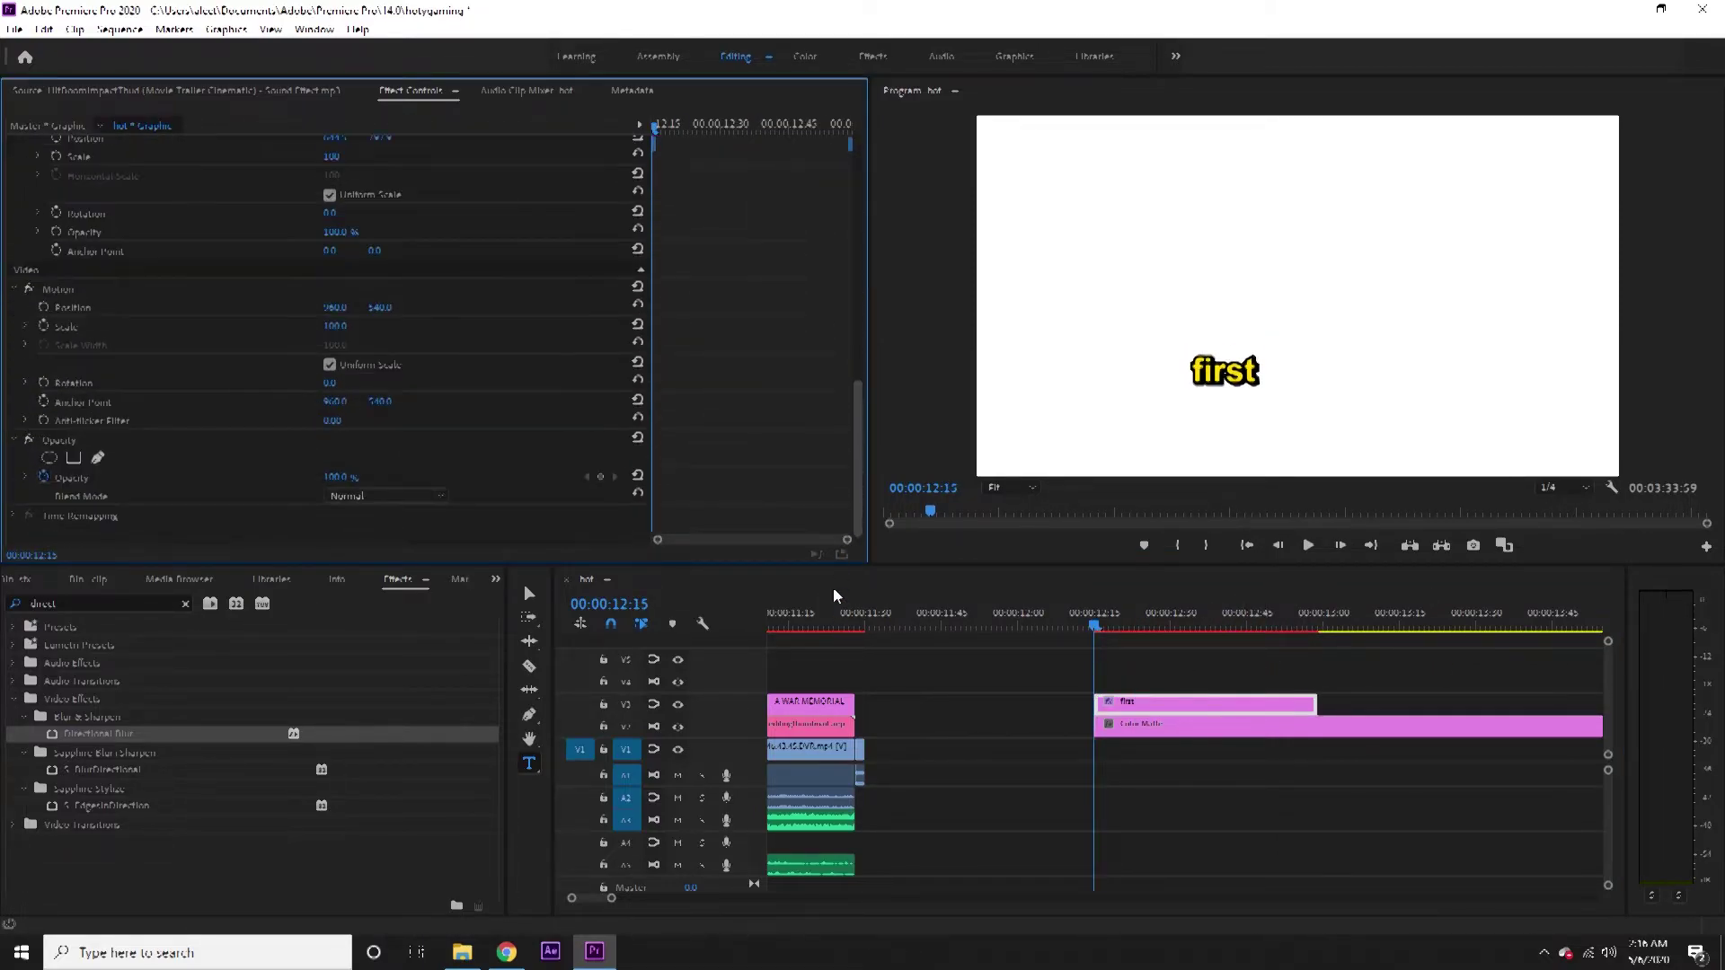
pyautogui.scroll(2, 829, 482)
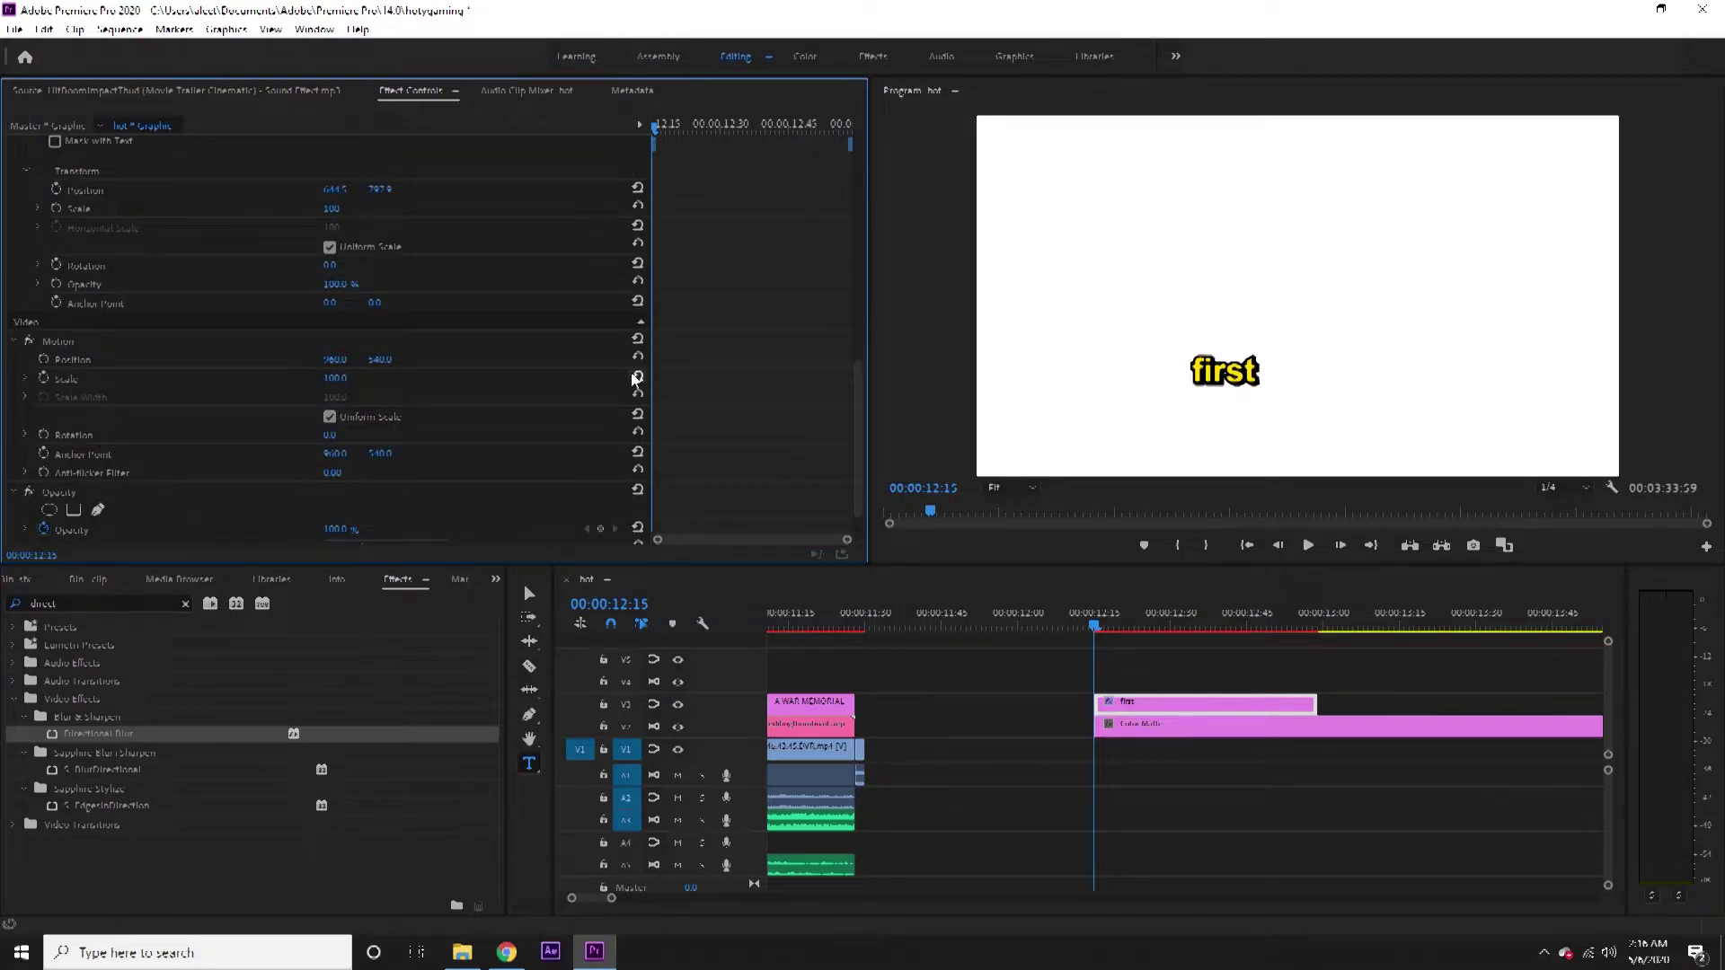
pyautogui.click(335, 378)
pyautogui.write('0')
pyautogui.press('Return')
pyautogui.click(42, 378)
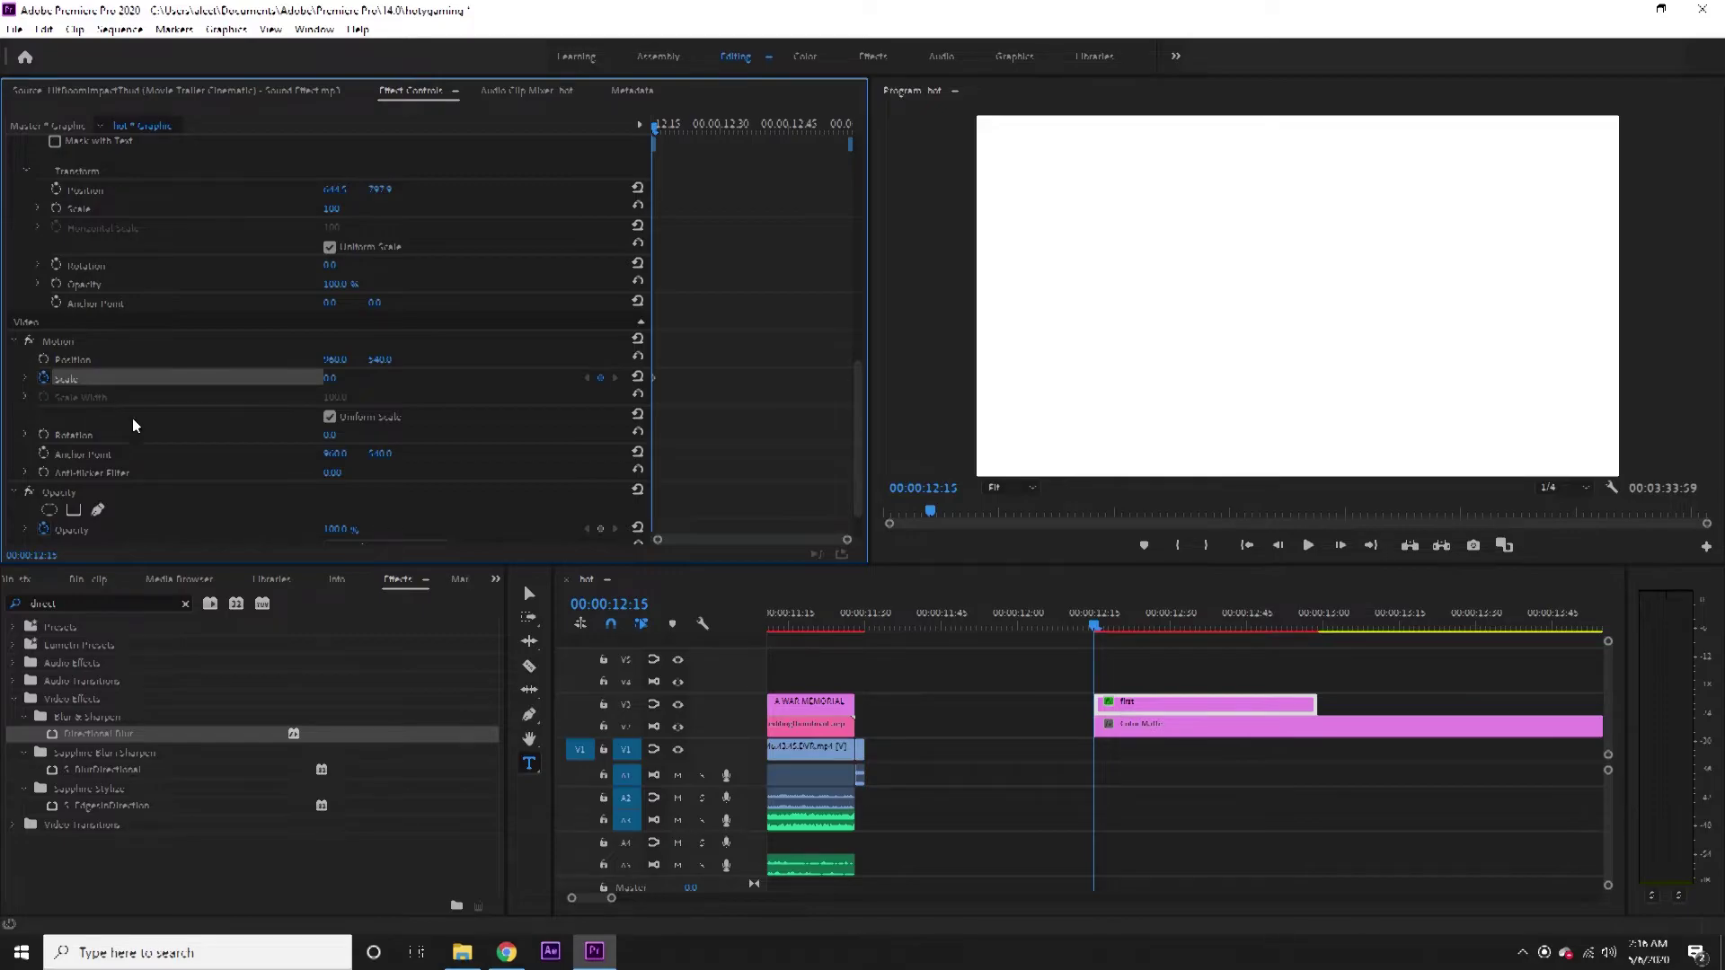
# Keyframe the "first" title's Motion Scale at 110 at 00:00:12:20.
pyautogui.press('Right')
pyautogui.press('Right')
pyautogui.press('Right')
pyautogui.press('Right')
pyautogui.press('Right')
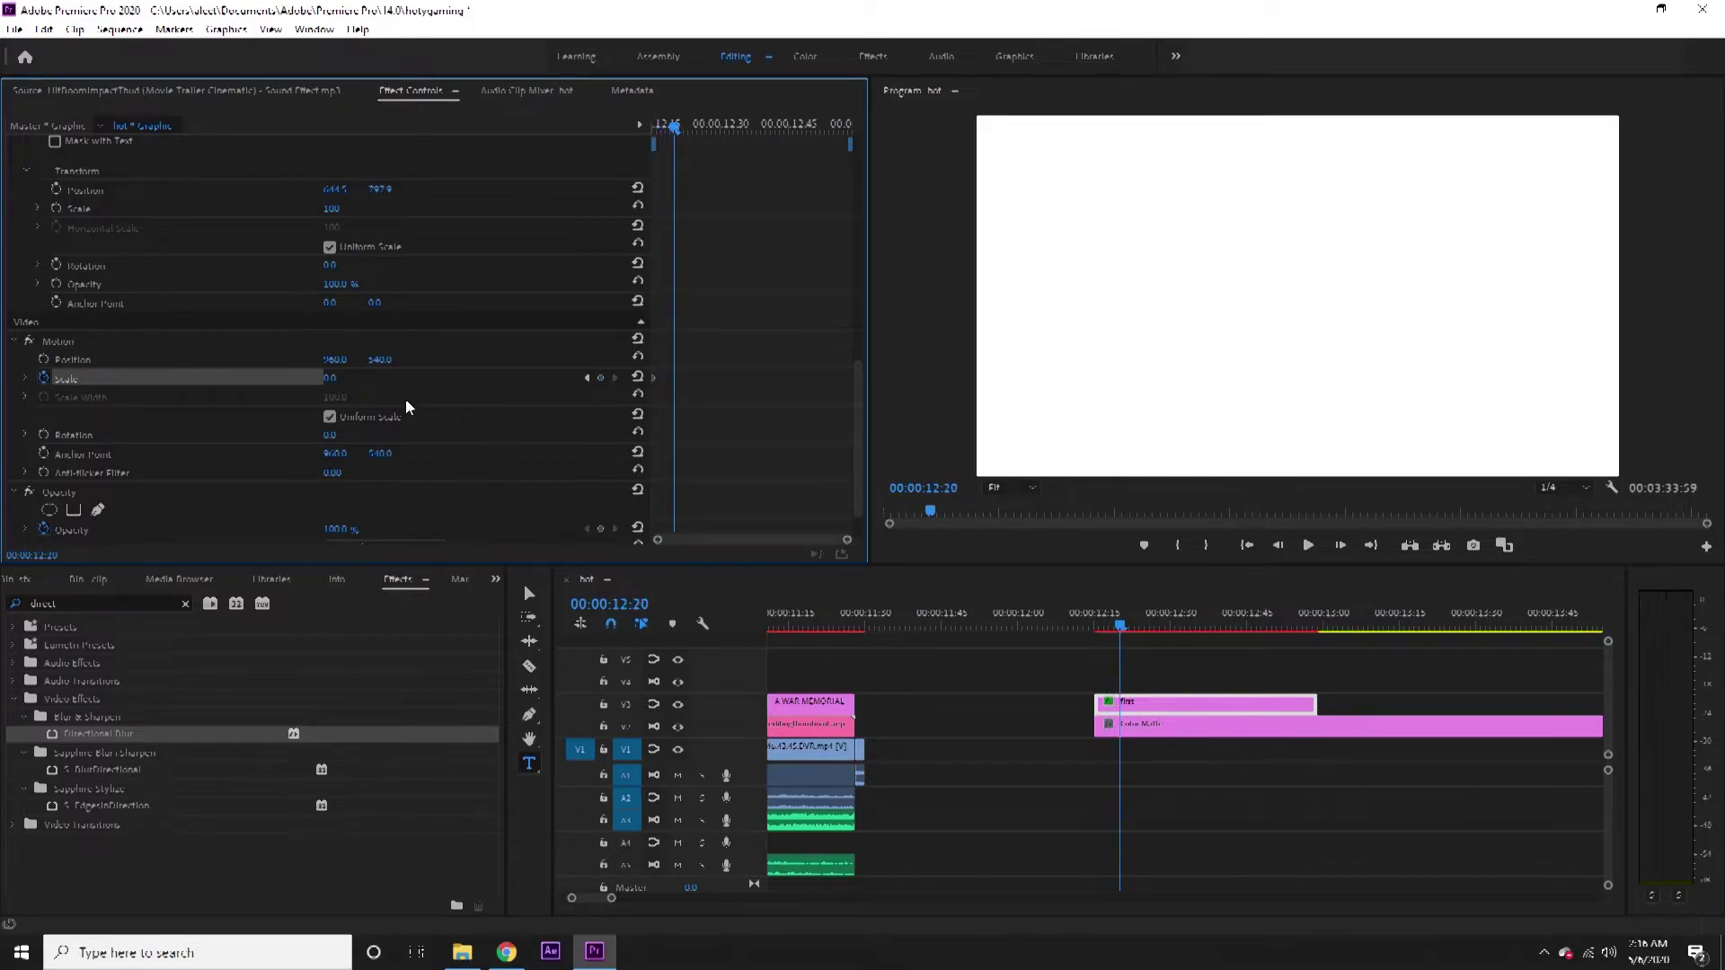
pyautogui.click(637, 377)
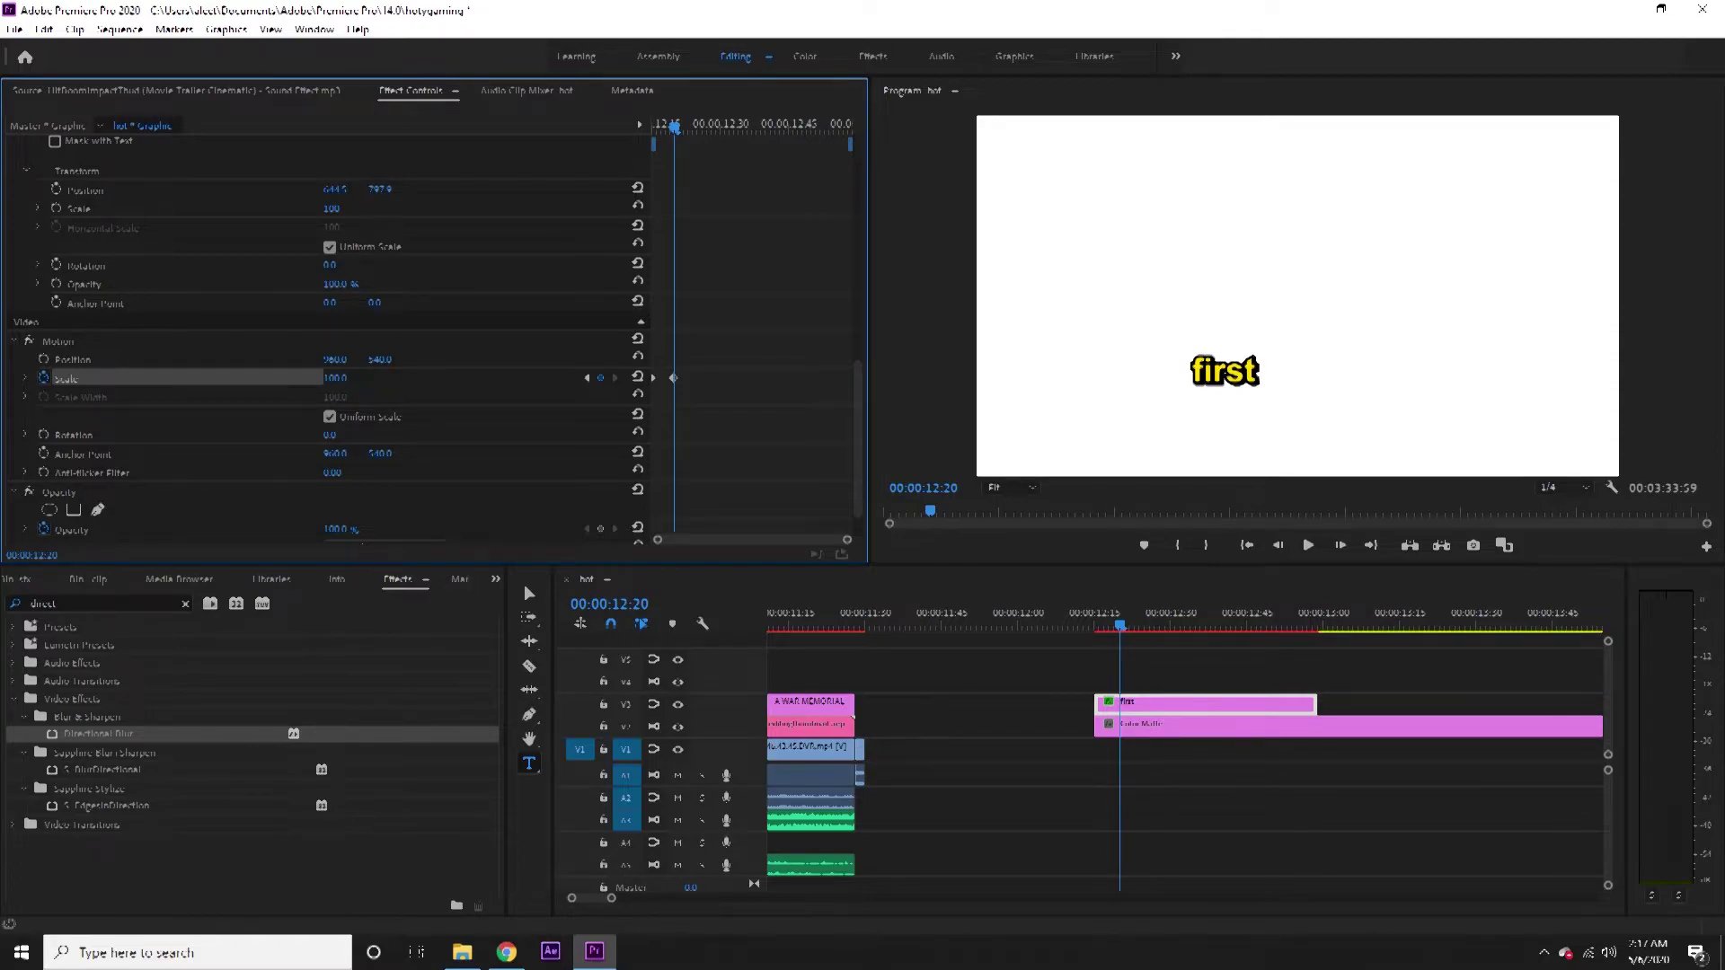
pyautogui.click(341, 375)
pyautogui.write('110')
pyautogui.press('Return')
# Play back the title's scale-in and add a Motion Scale keyframe of 100 at 00:00:12:22.
pyautogui.click(1100, 627)
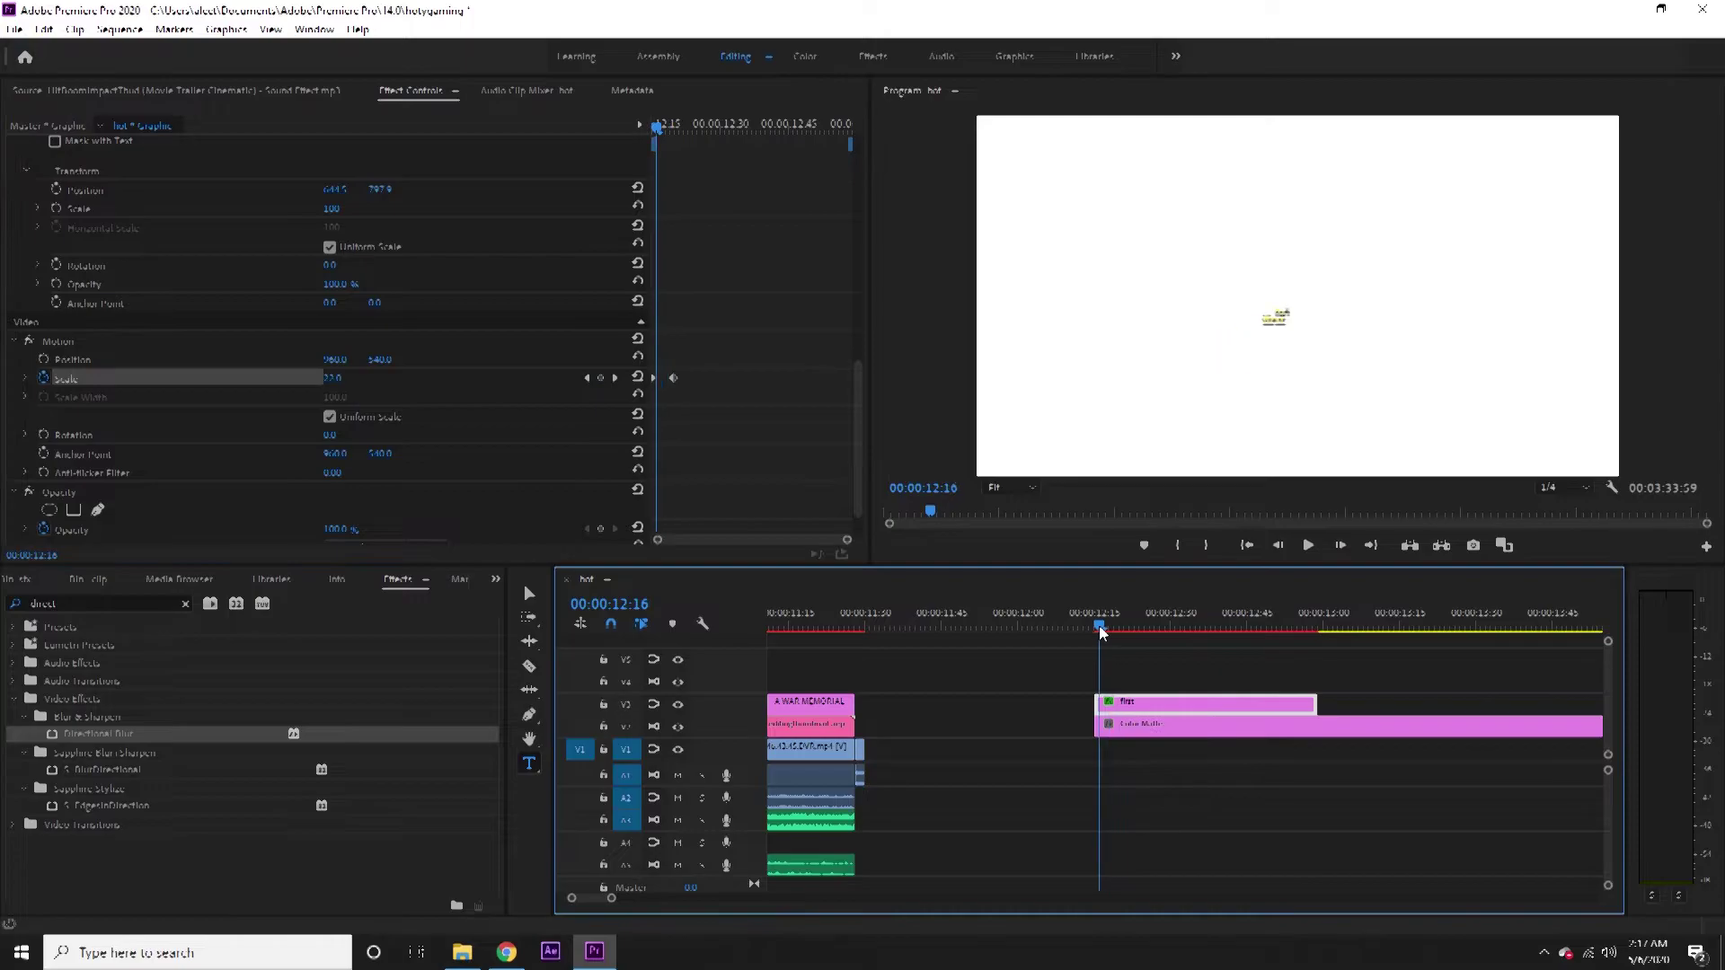
pyautogui.moveTo(1103, 632)
pyautogui.mouseDown()
pyautogui.moveTo(1167, 631)
pyautogui.moveTo(1060, 631)
pyautogui.moveTo(1186, 627)
pyautogui.moveTo(1085, 627)
pyautogui.mouseUp()
pyautogui.press('space')
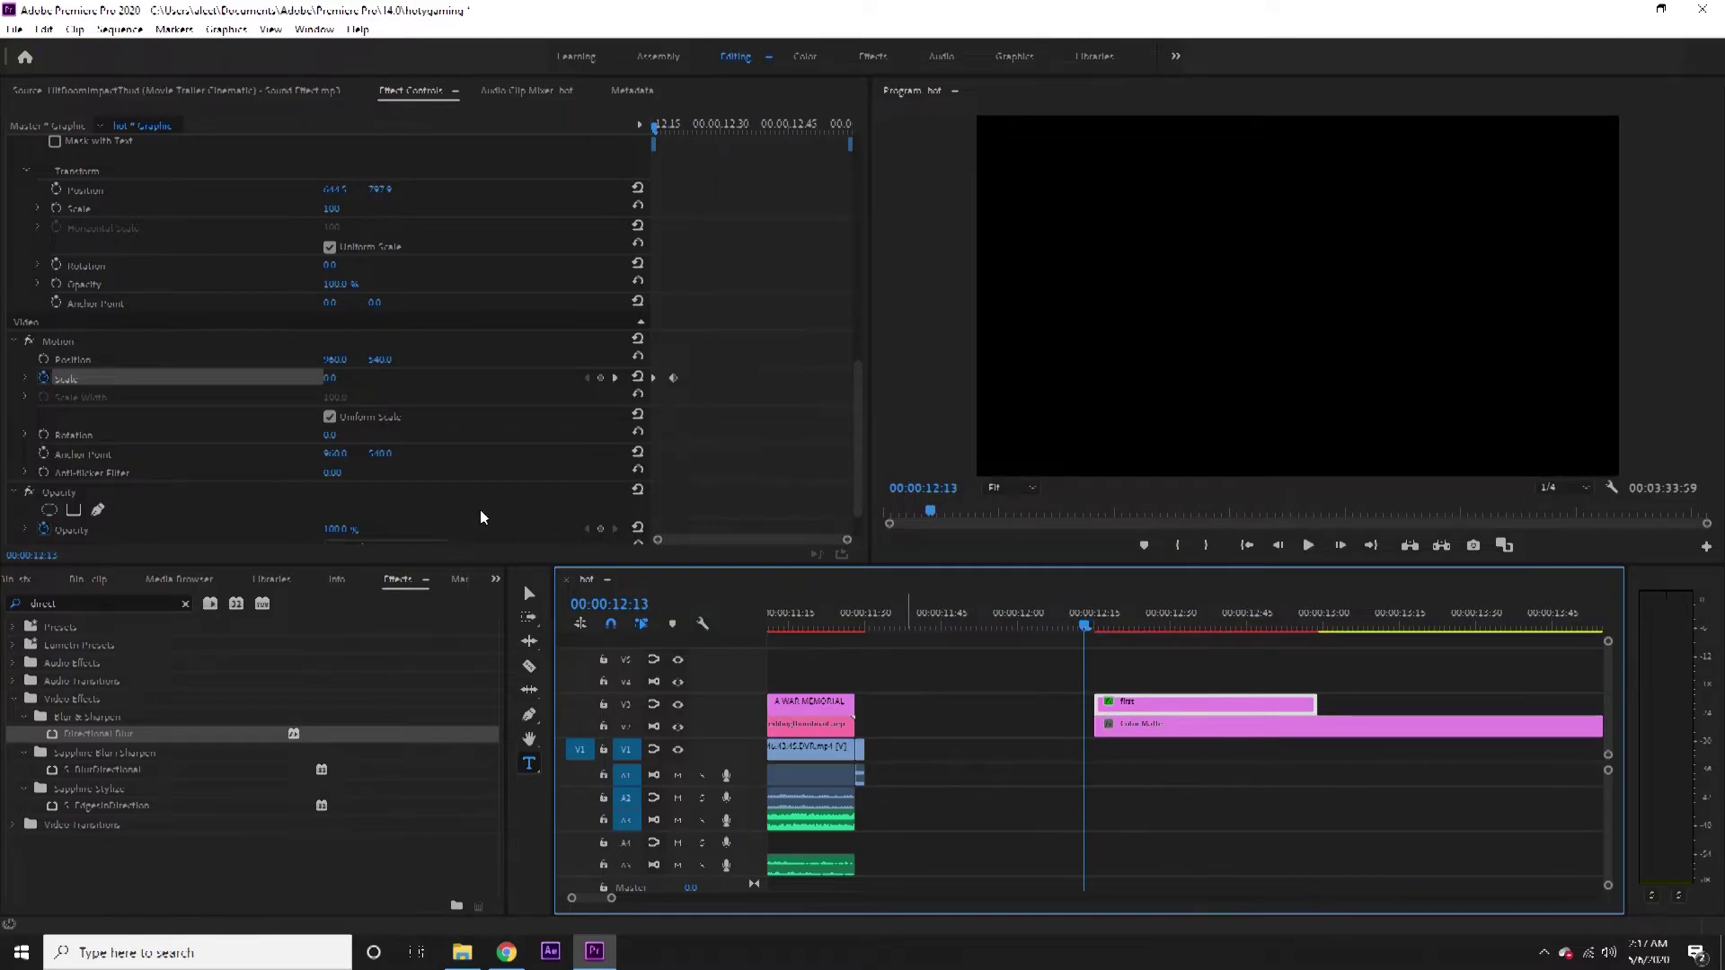
pyautogui.press('space')
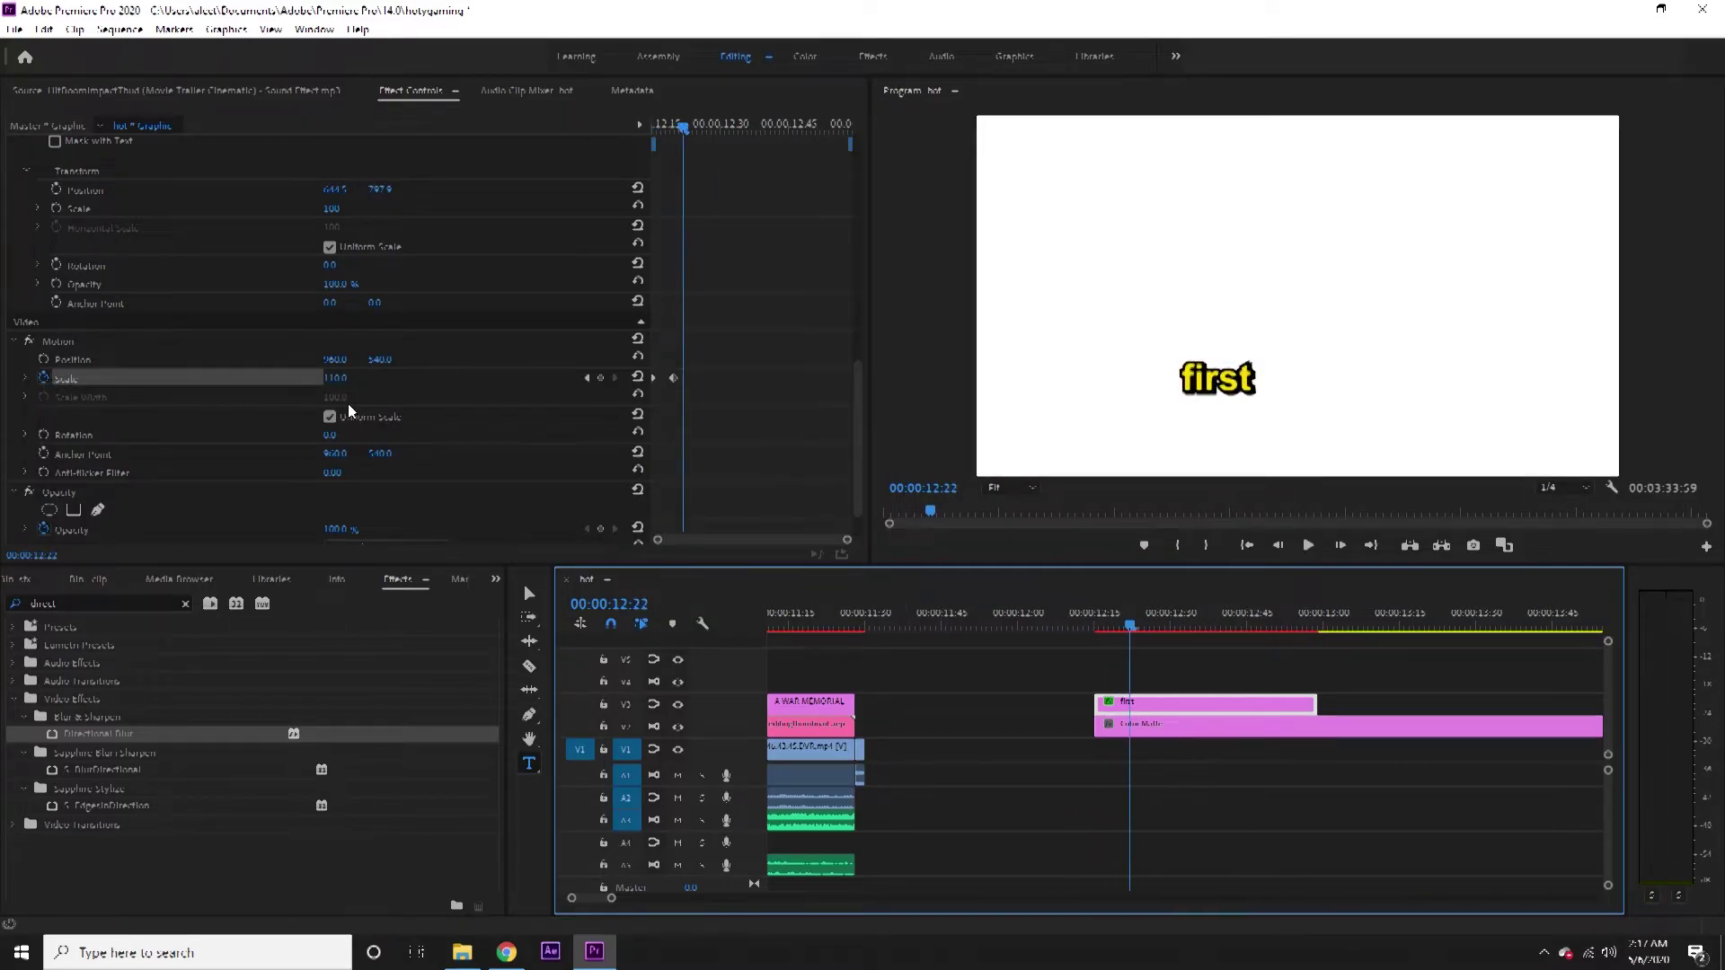
pyautogui.click(637, 377)
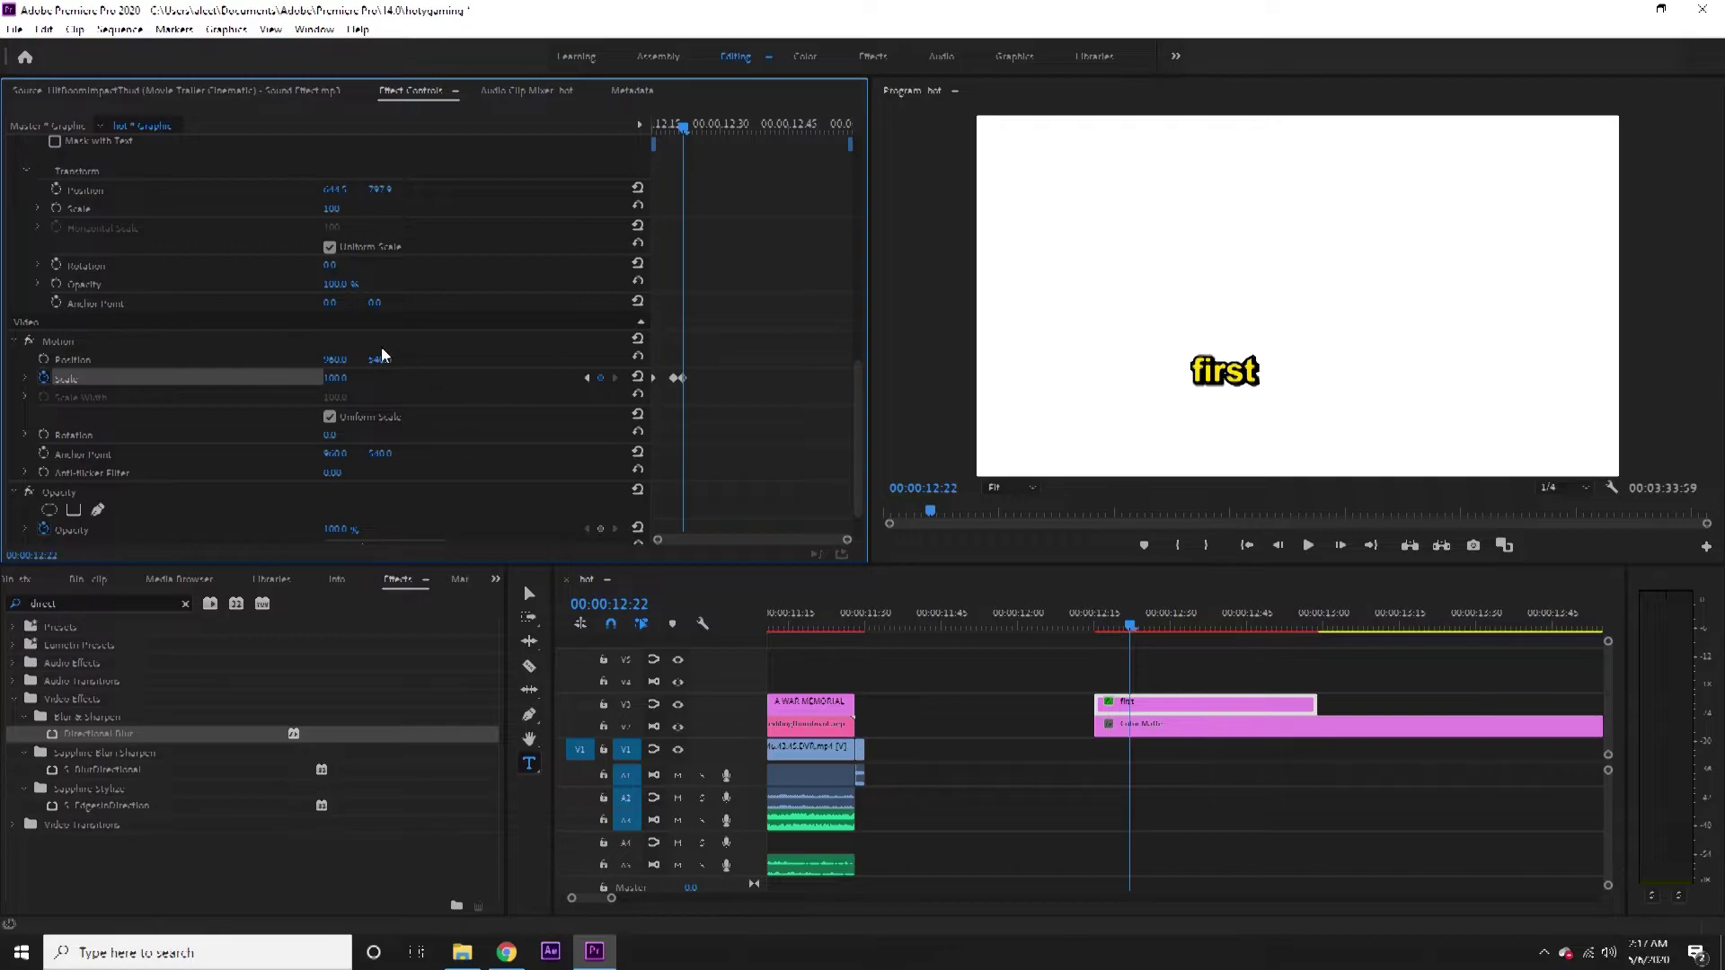
# Remove all Motion Scale keyframes from the "first" title.
pyautogui.scroll(2, 342, 369)
pyautogui.click(43, 432)
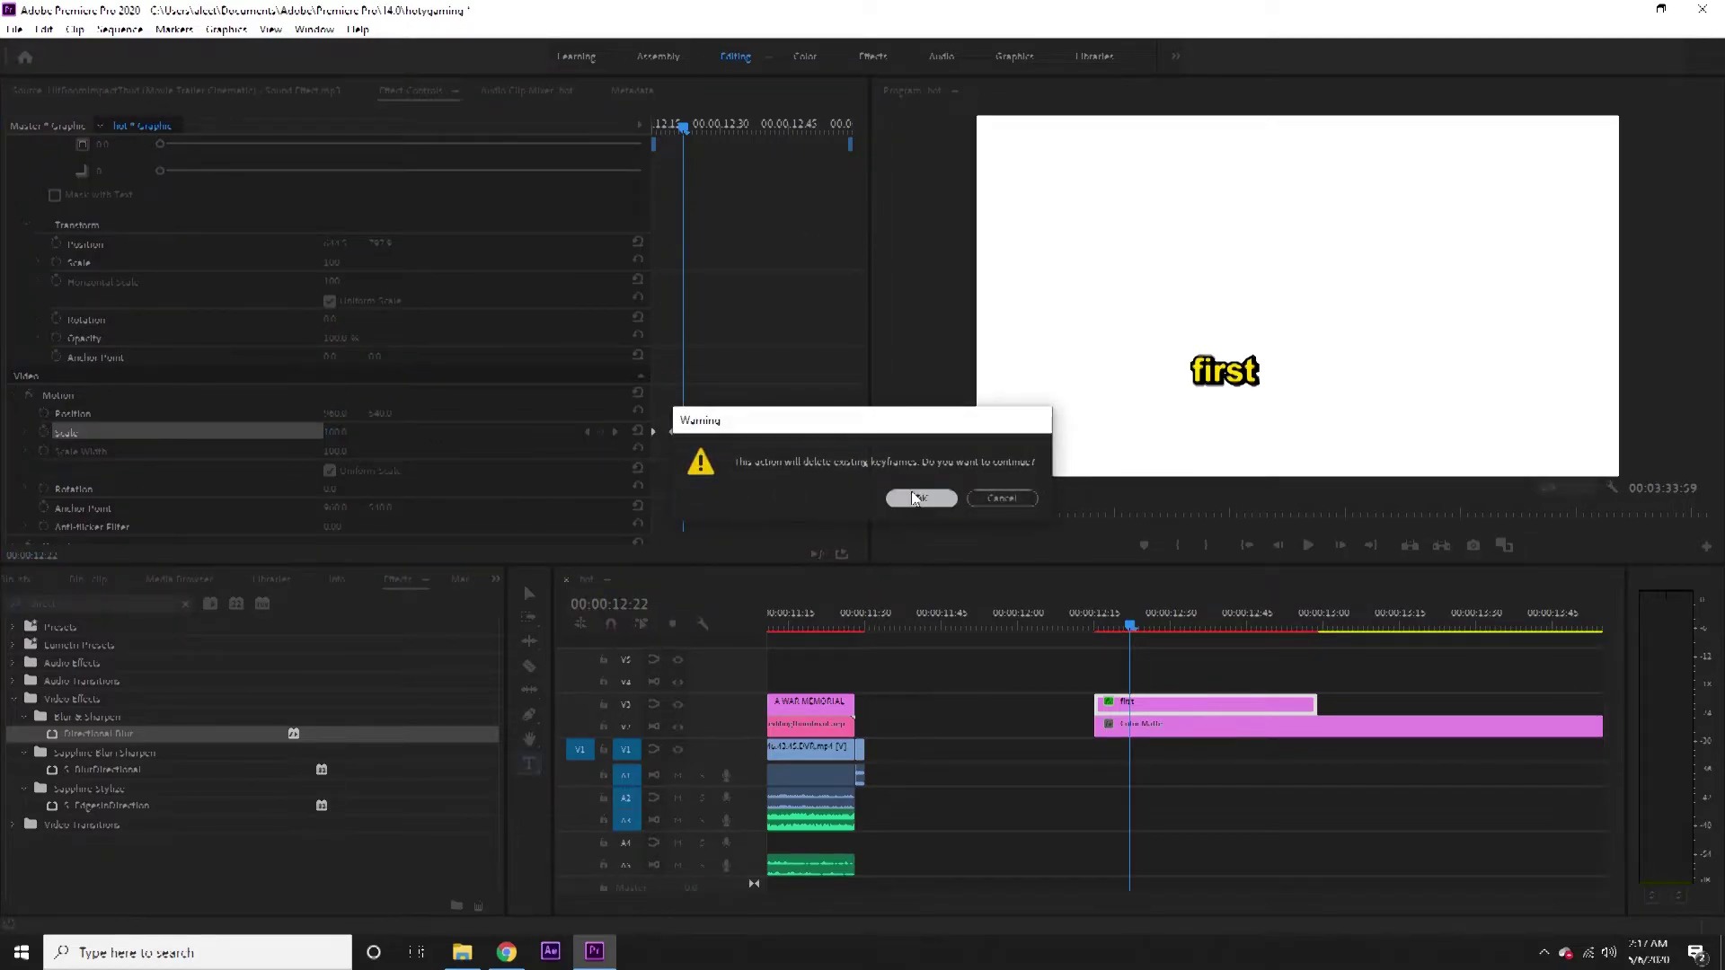
pyautogui.press('Return')
# Keyframe the text layer's Transform Scale at 0 at the start of the "first" title, 00:00:12:15.
pyautogui.scroll(3, 51, 325)
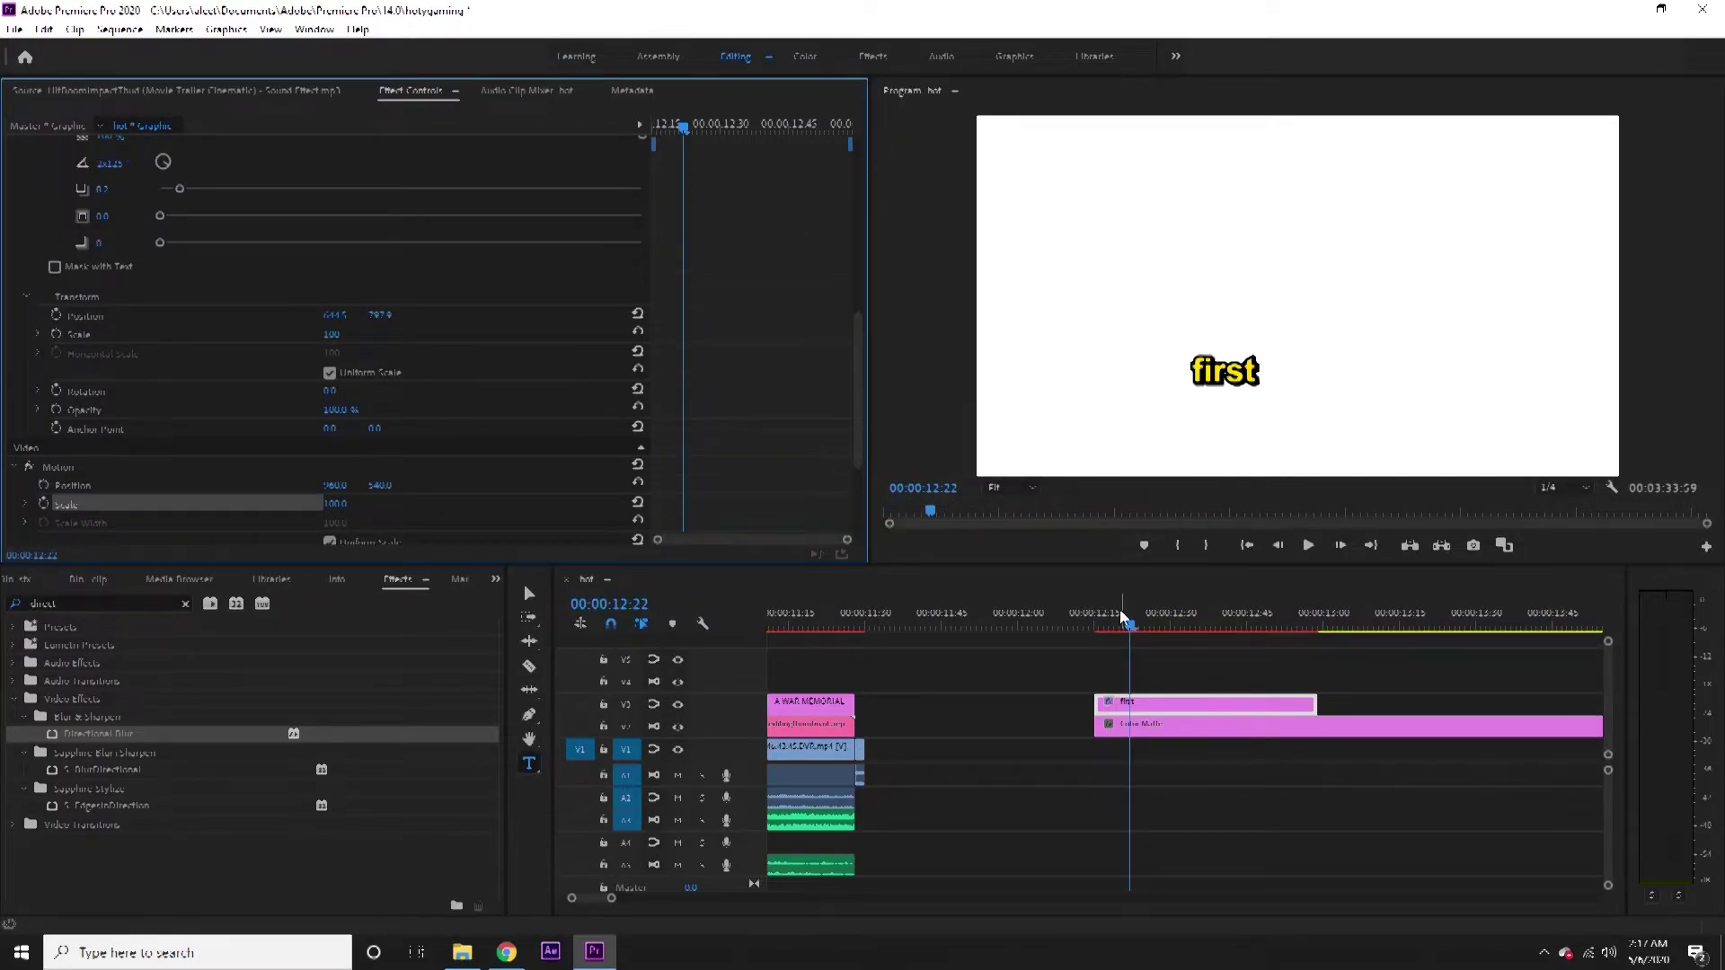
pyautogui.moveTo(1123, 617); pyautogui.dragTo(1094, 620)
pyautogui.click(56, 334)
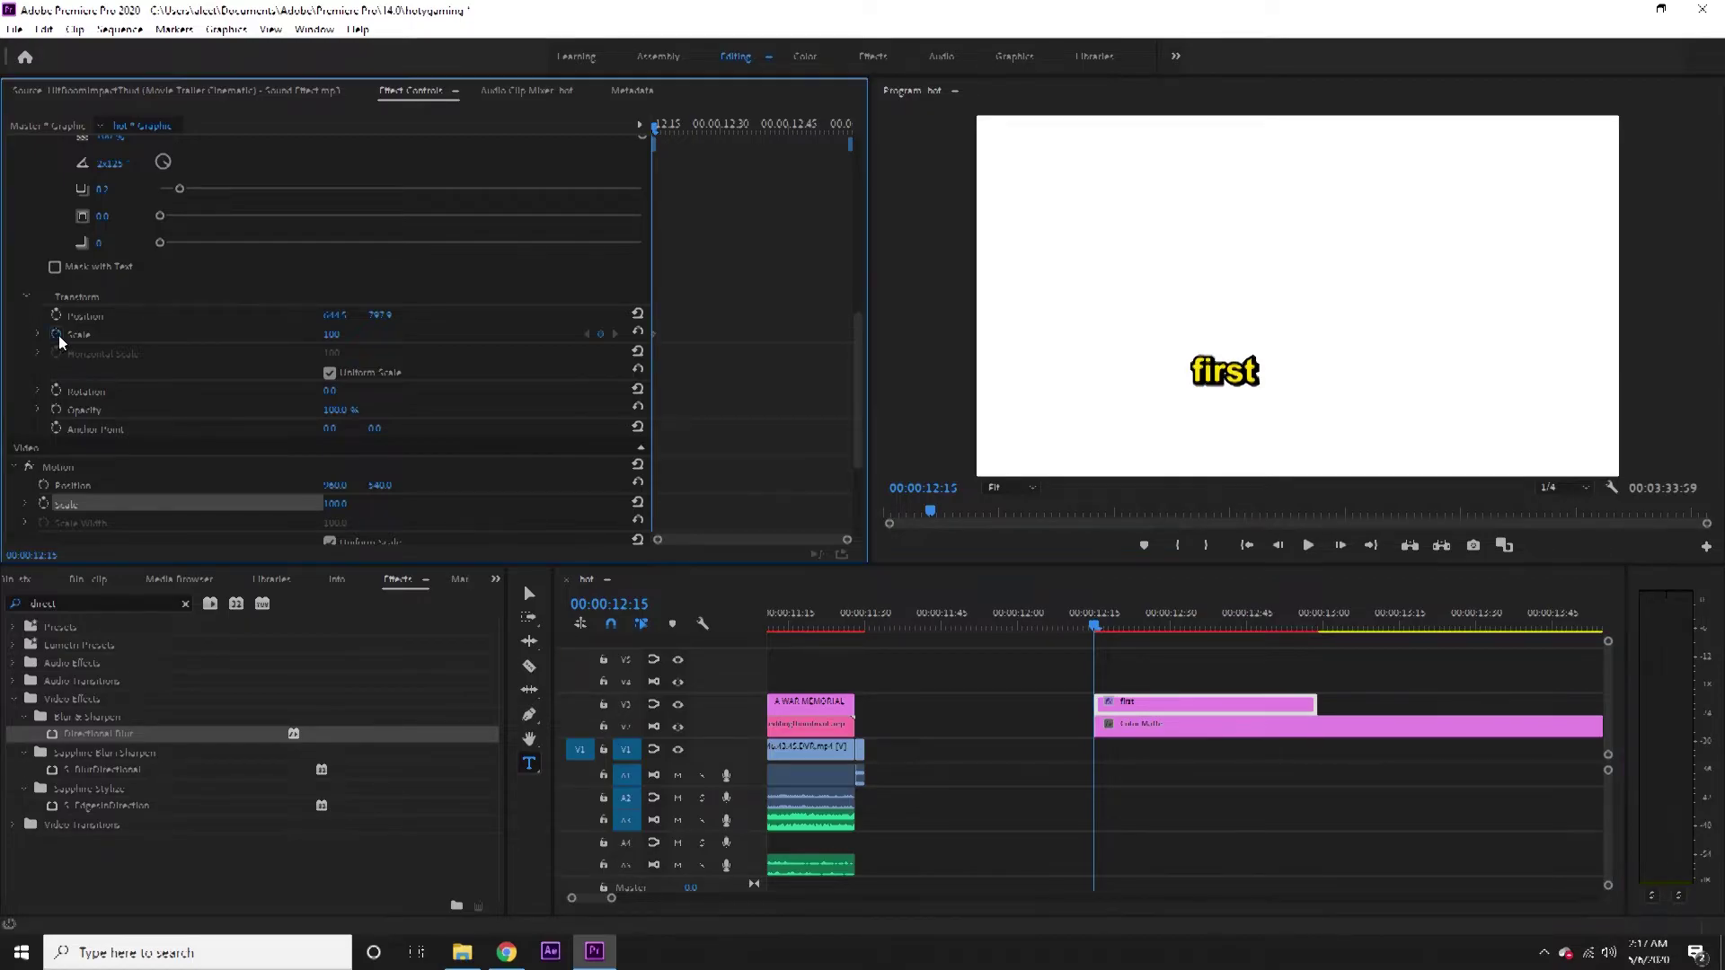
pyautogui.click(331, 335)
pyautogui.write('0')
pyautogui.press('Return')
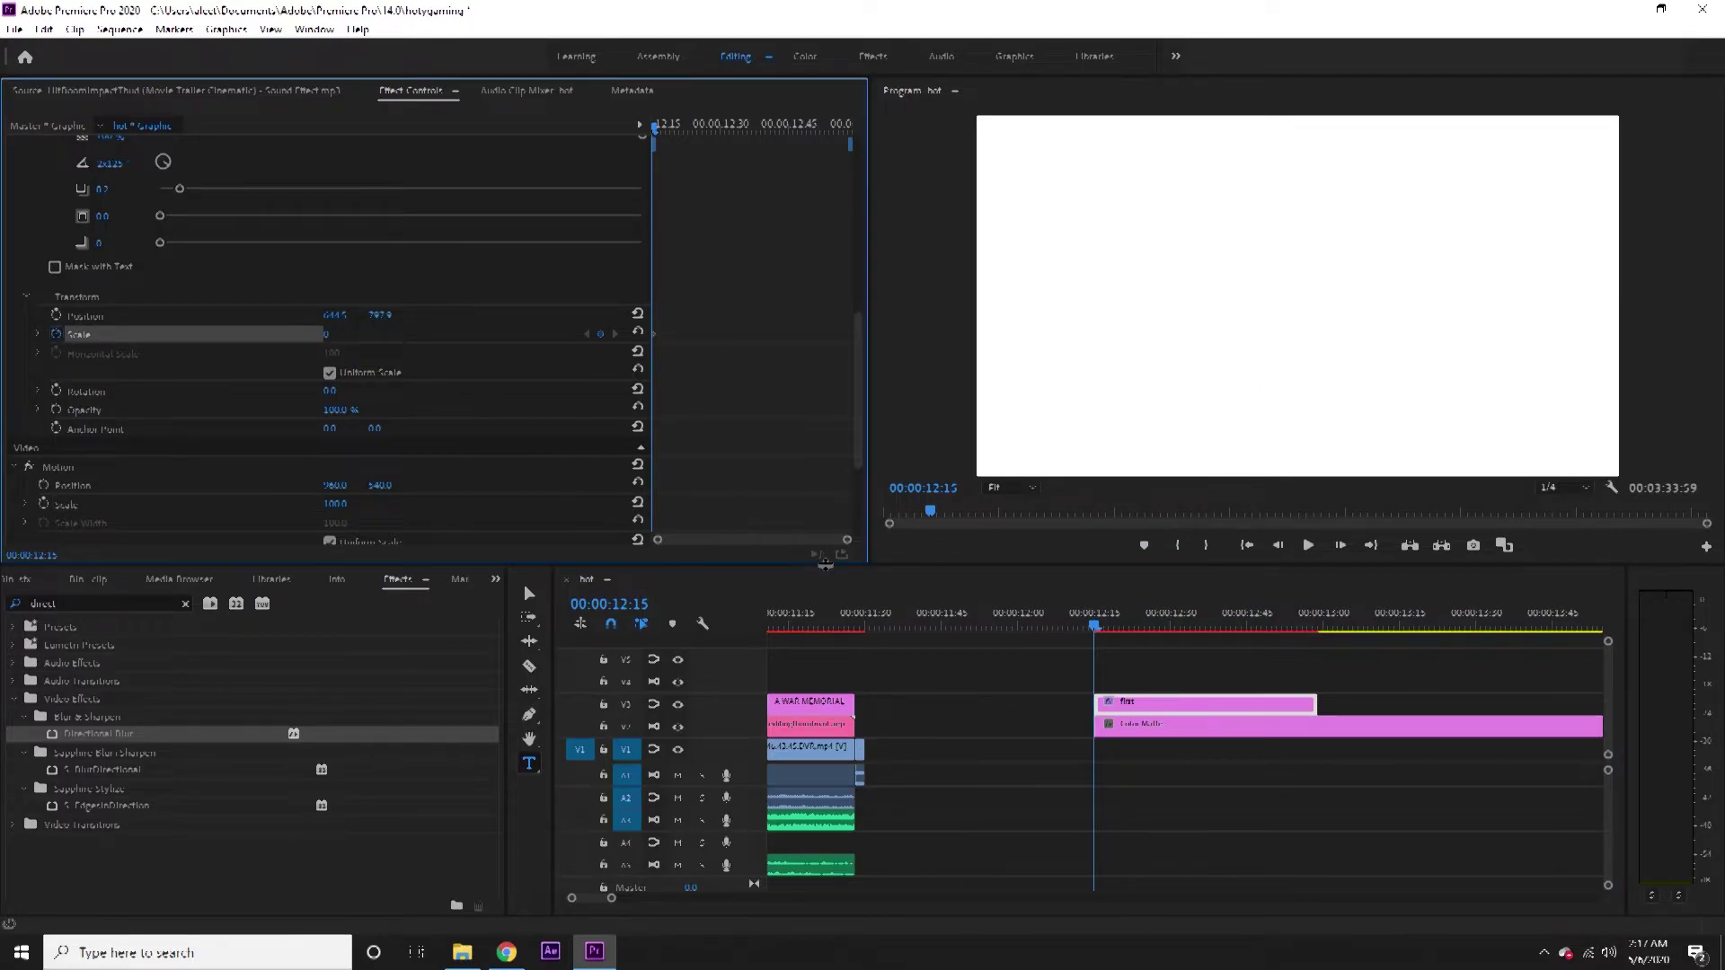
# Keyframe the text's Transform Scale at 115 three frames in, at 00:00:12:18.
pyautogui.press('Right')
pyautogui.press('Right')
pyautogui.press('Right')
pyautogui.click(332, 337)
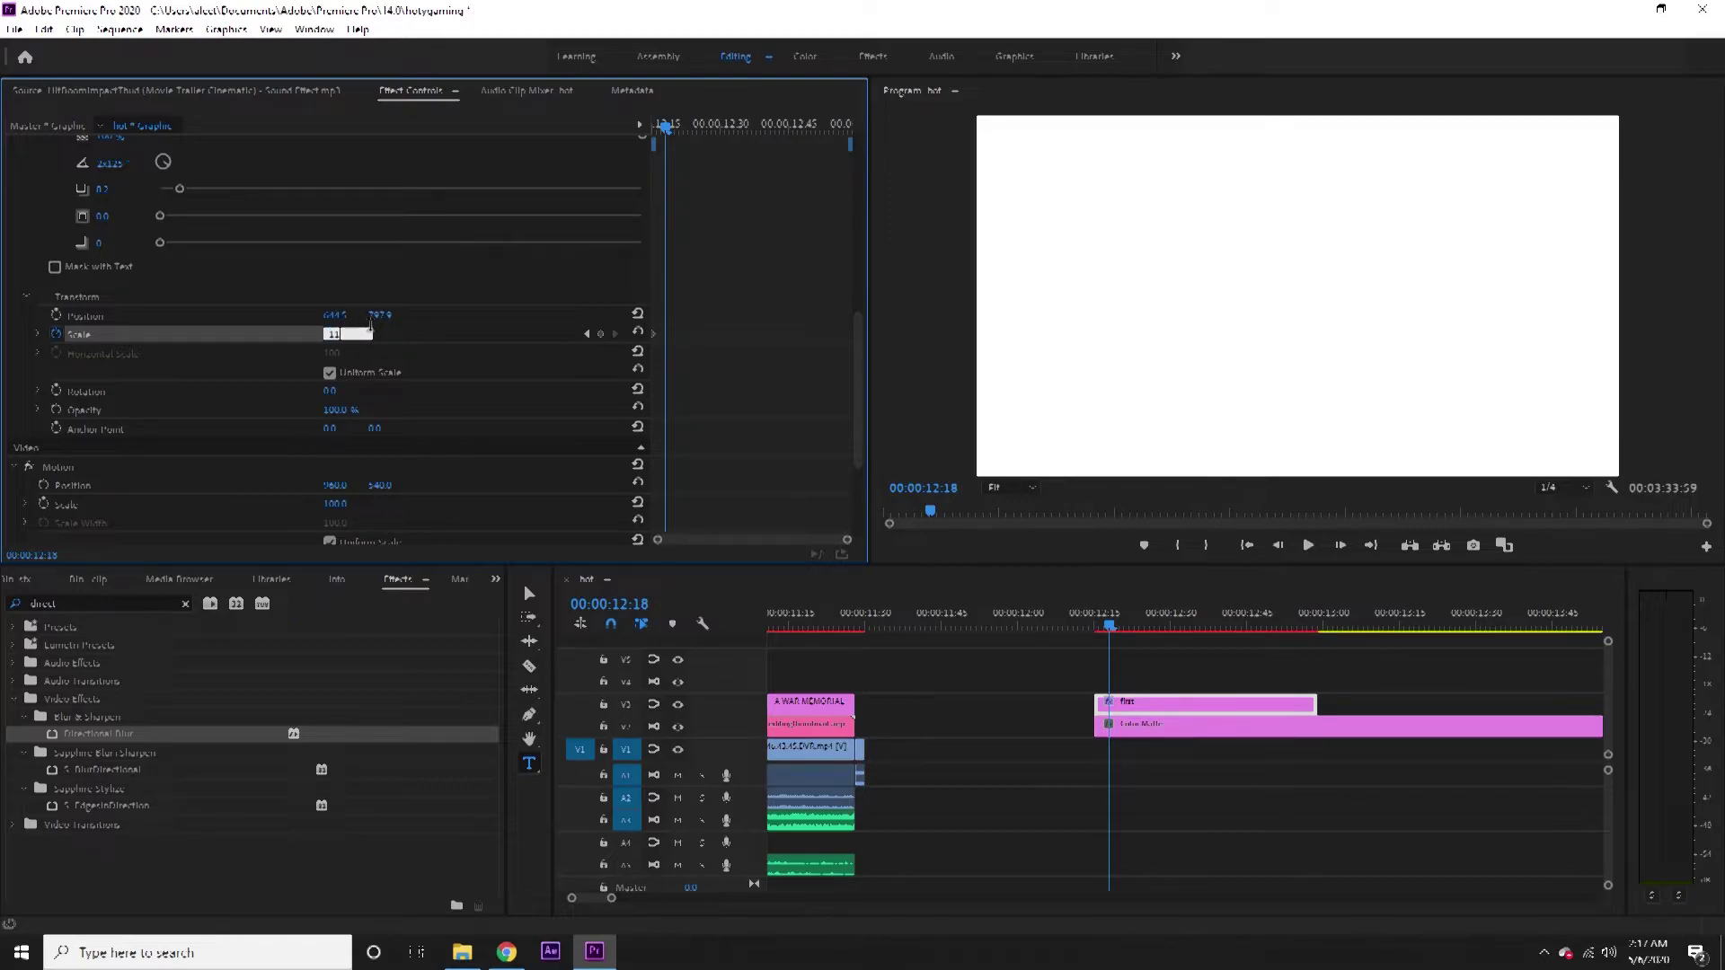
pyautogui.write('115')
pyautogui.click(1185, 668)
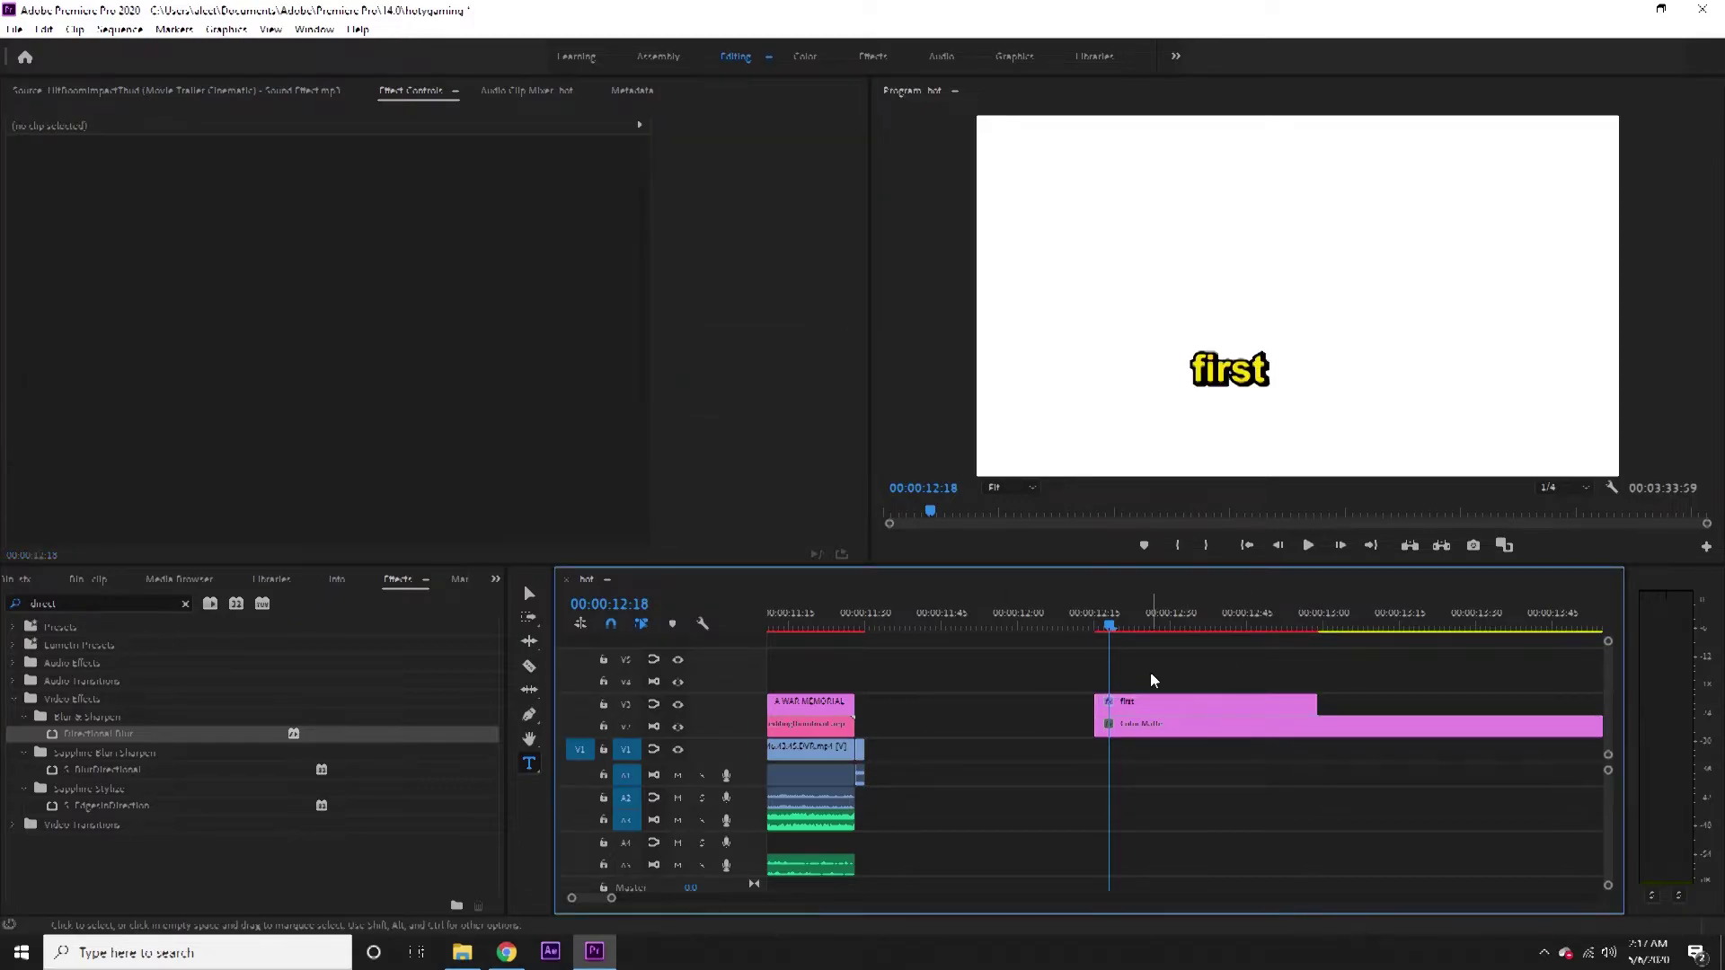
# Add a Transform Scale keyframe of 100 for the "first" text at 00:00:12:20.
pyautogui.press('Right')
pyautogui.press('Right')
pyautogui.click(1134, 704)
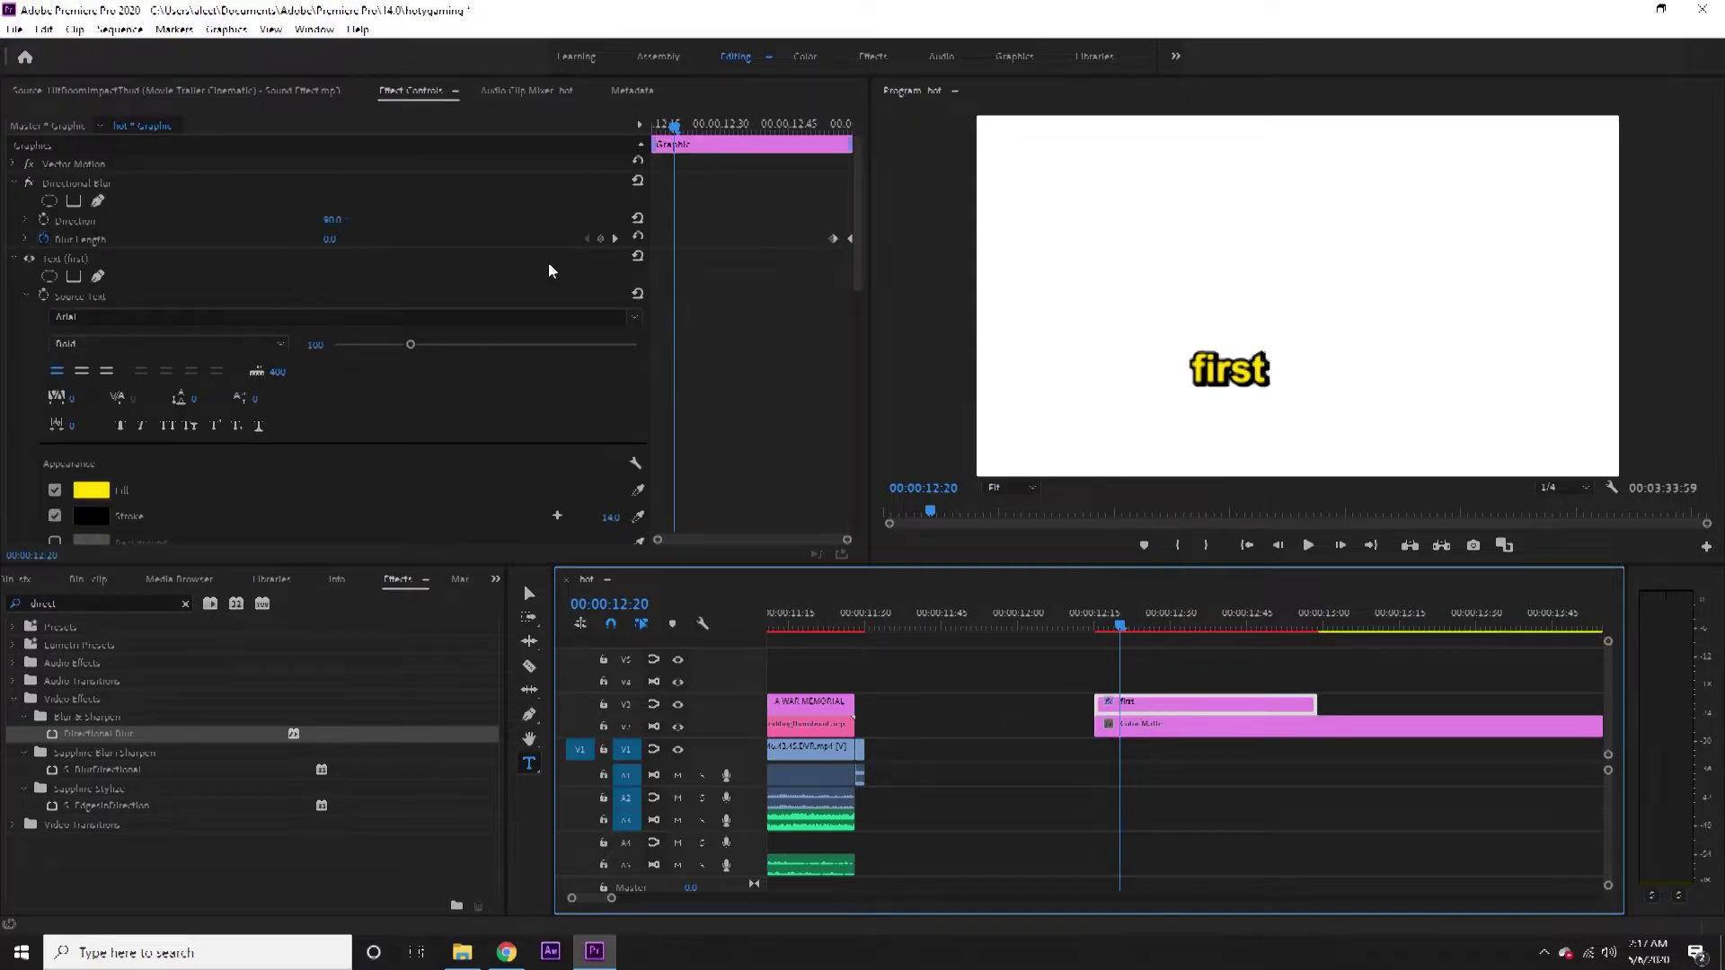
pyautogui.scroll(-5, 368, 298)
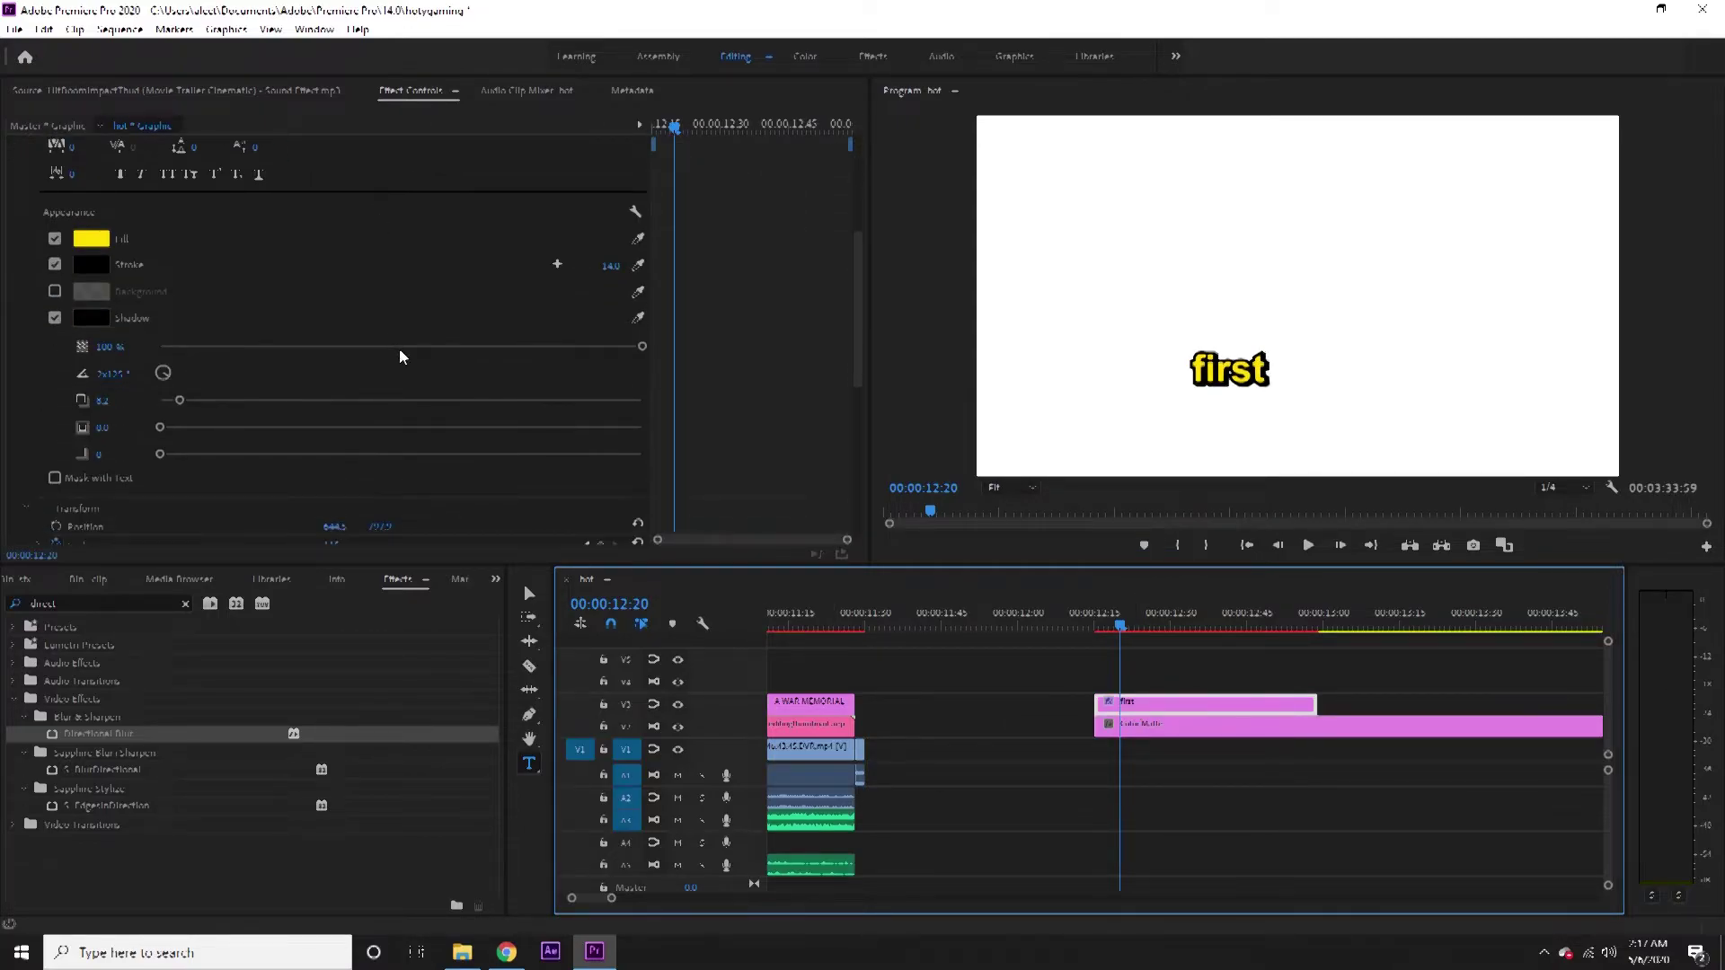
pyautogui.click(636, 492)
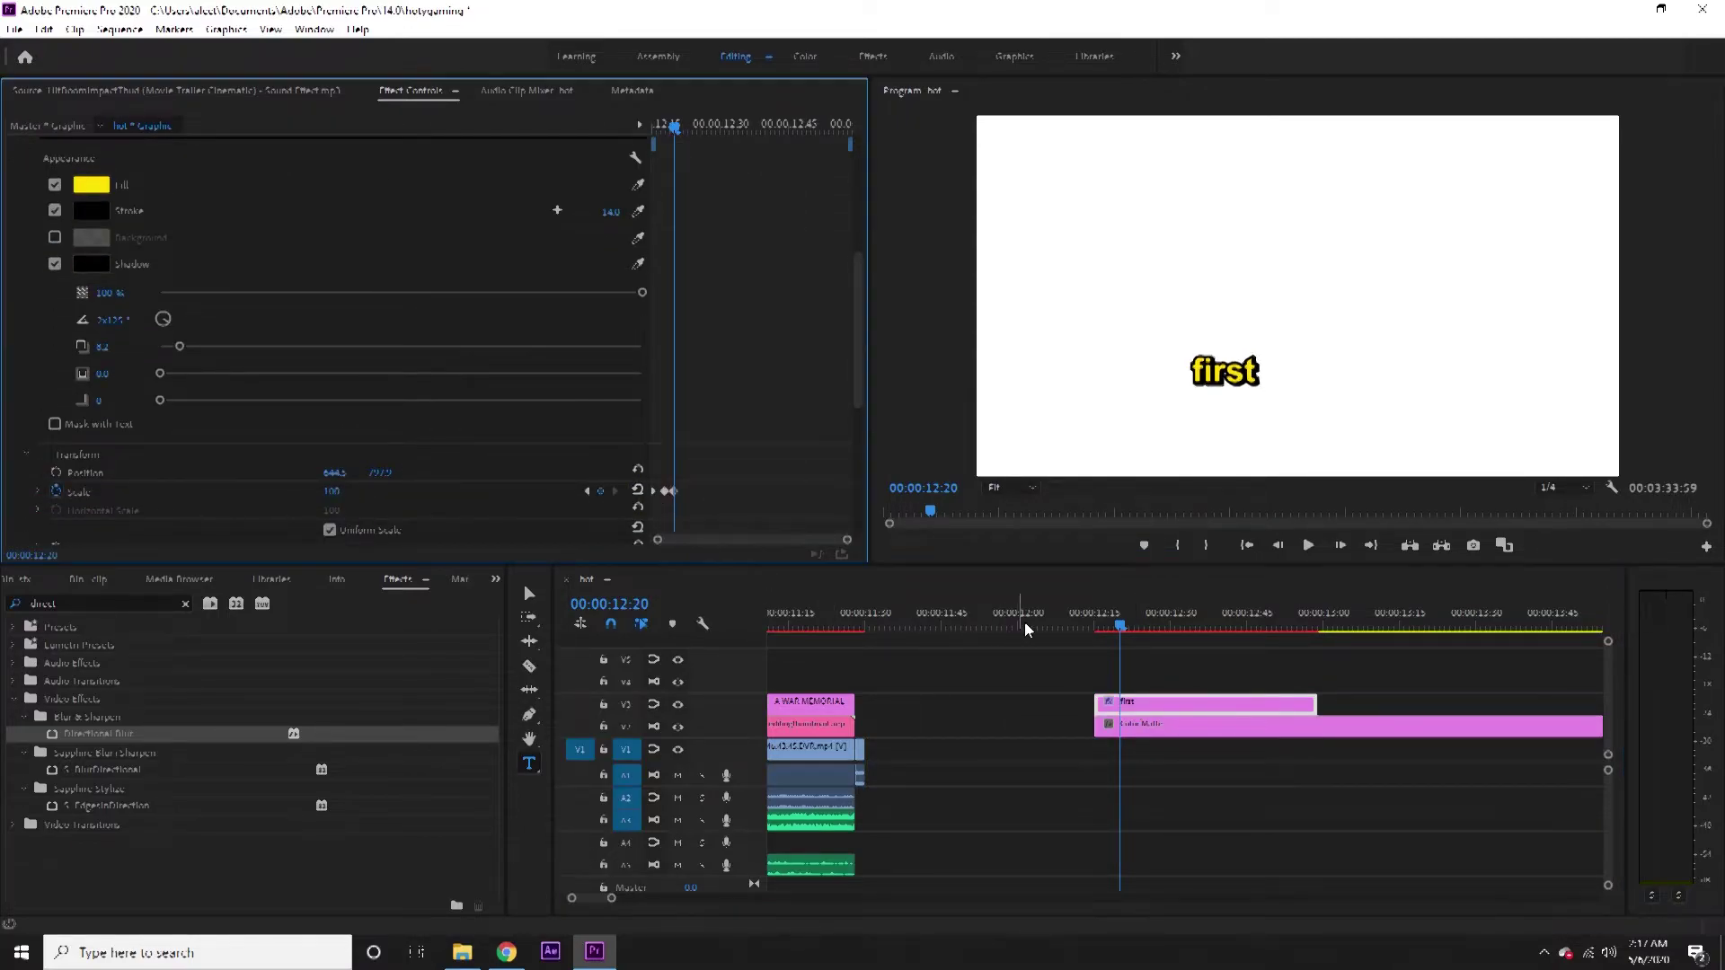
# Play back the scale pop-in at the start of the "first" title.
pyautogui.click(1107, 625)
pyautogui.press('space')
pyautogui.click(1135, 627)
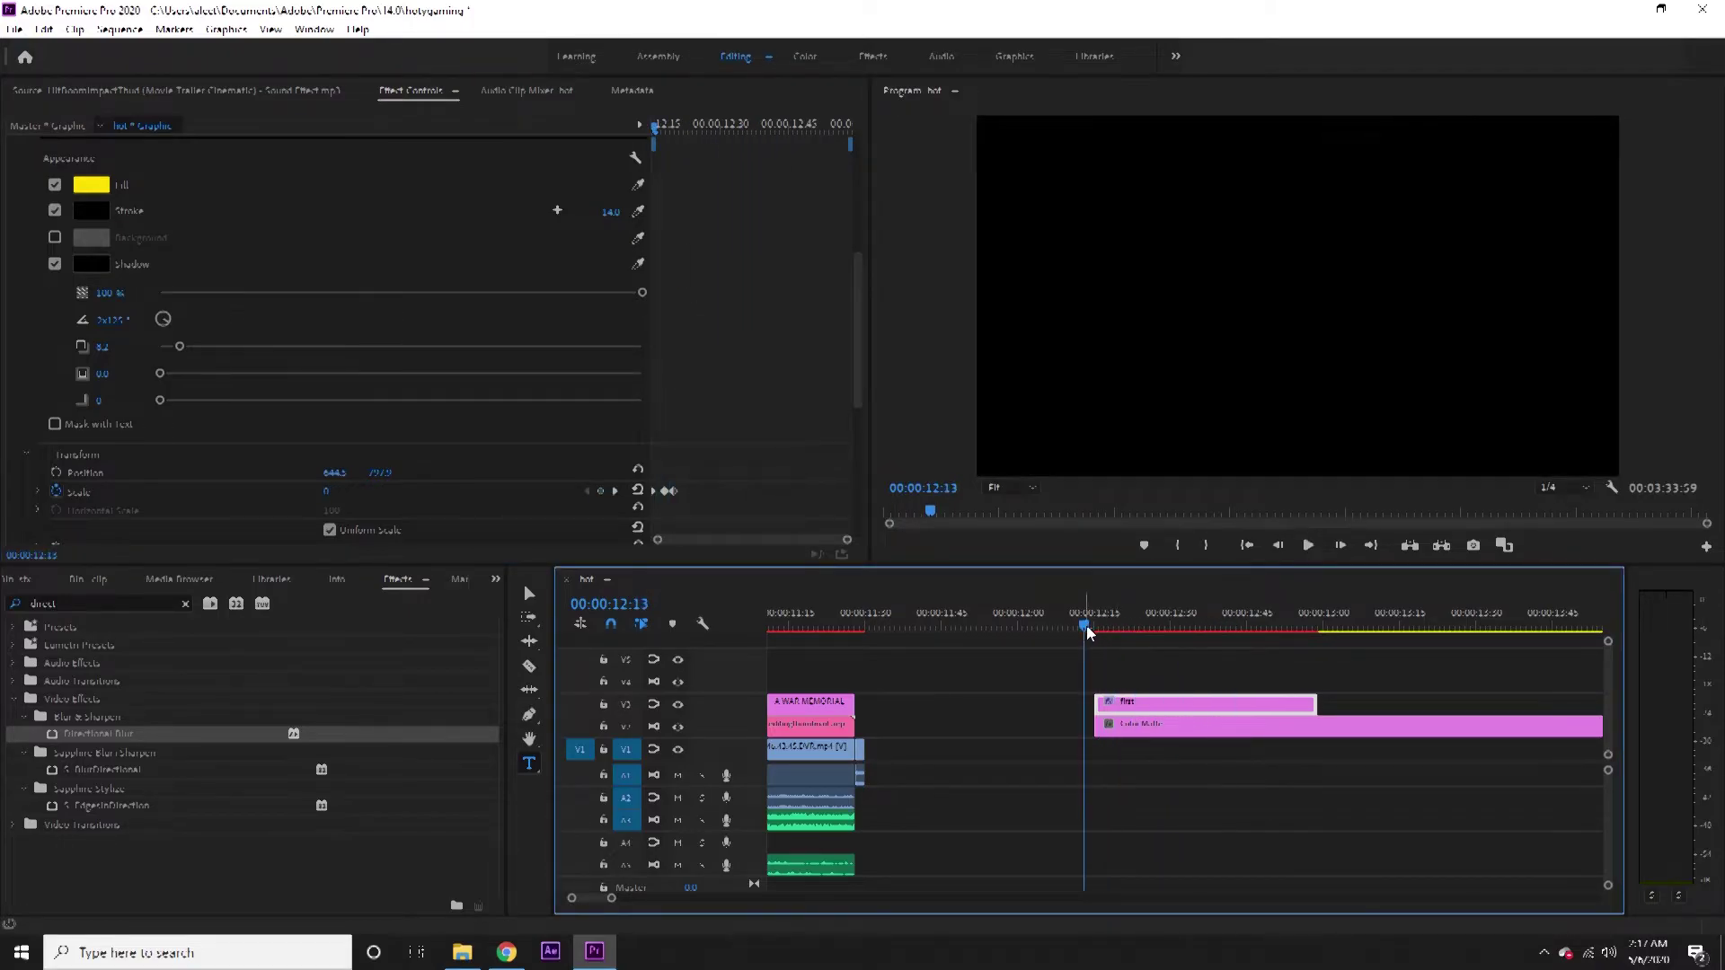
# Center-align the "first" title's text and play the clip.
pyautogui.scroll(-3, 228, 500)
pyautogui.scroll(-2, 243, 492)
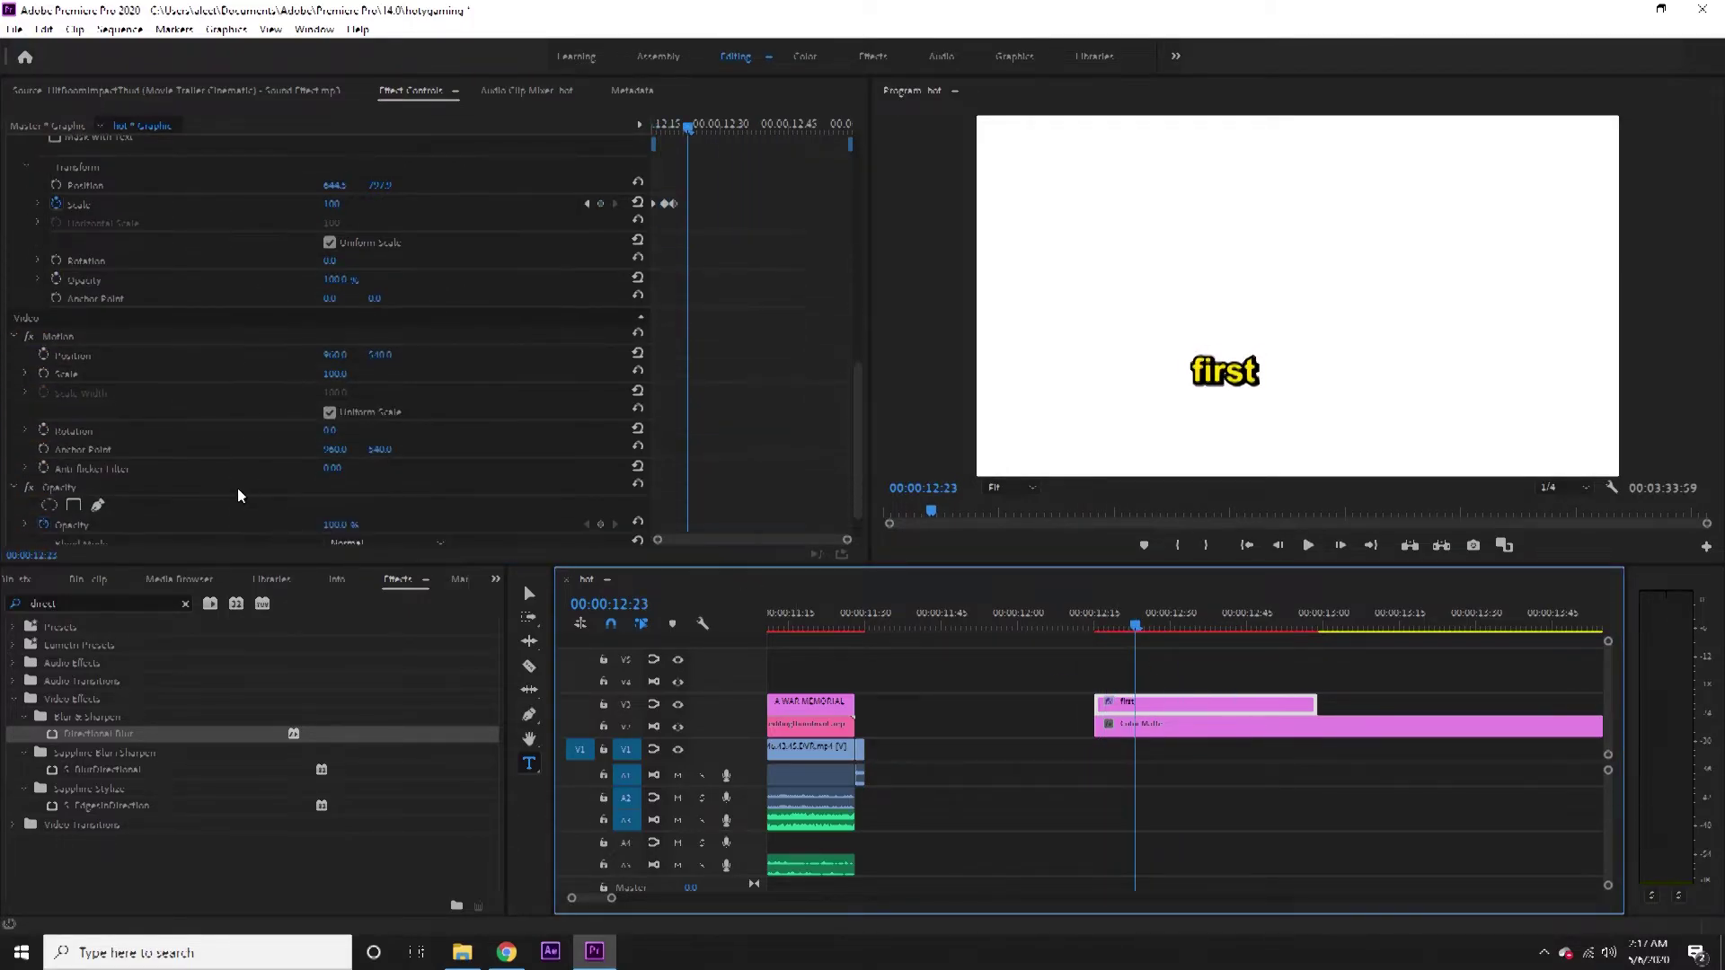
pyautogui.scroll(6, 140, 313)
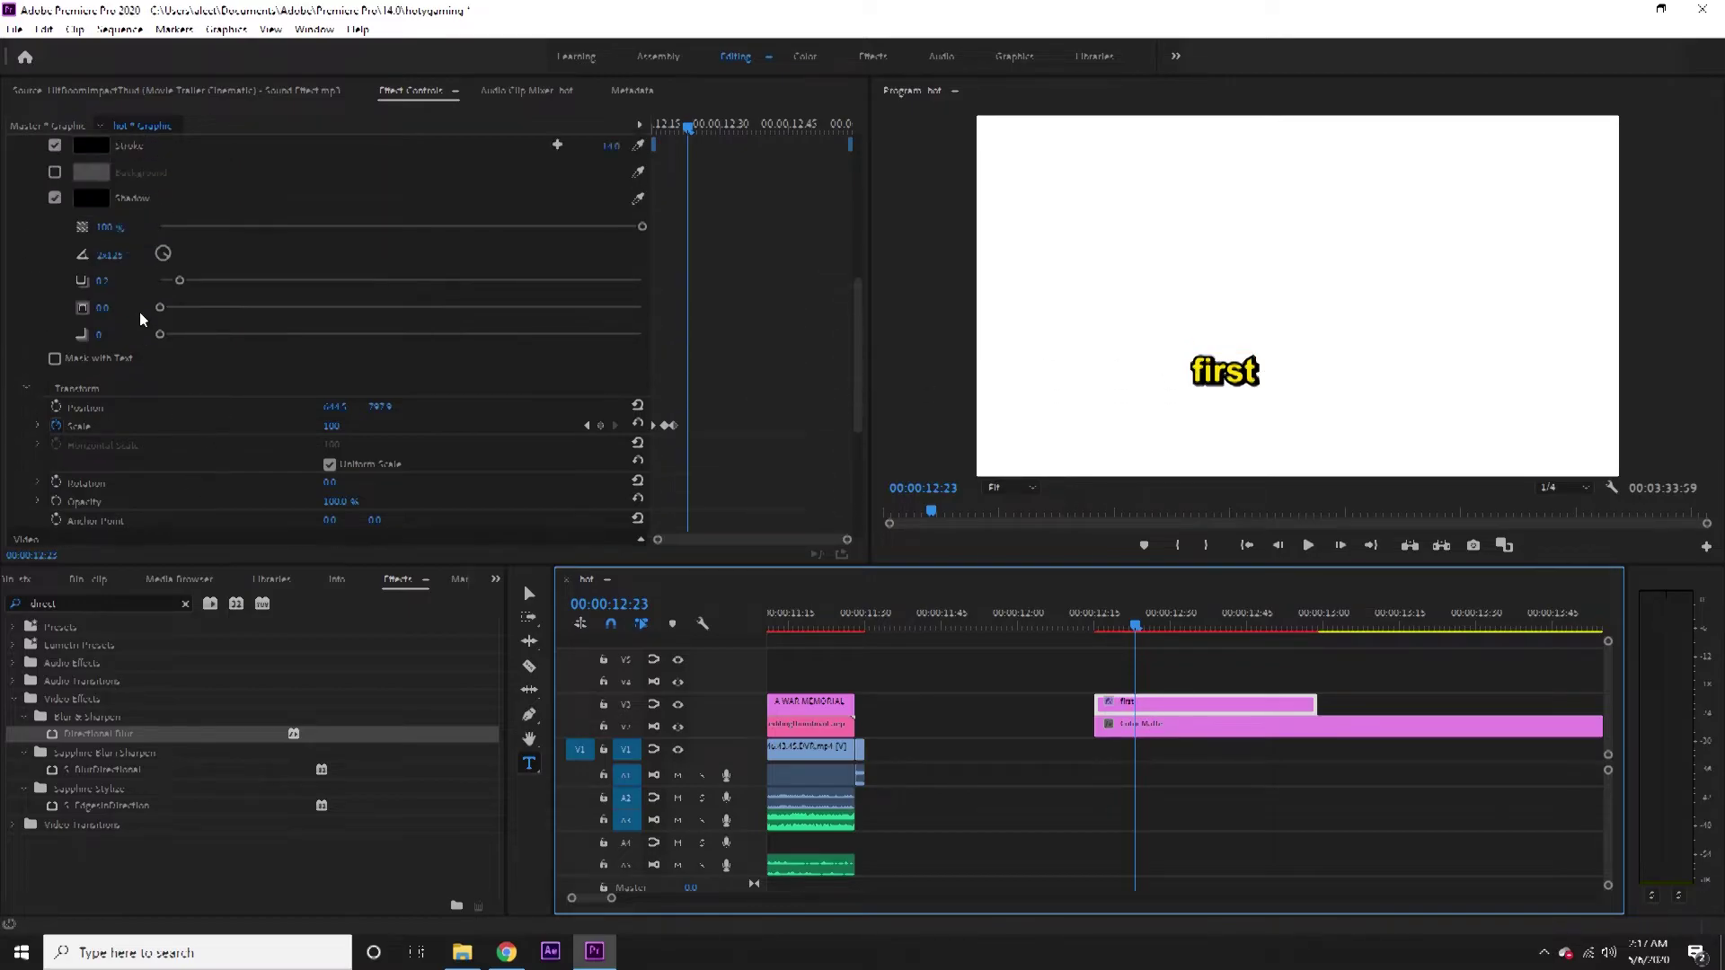
pyautogui.click(81, 181)
pyautogui.press('space')
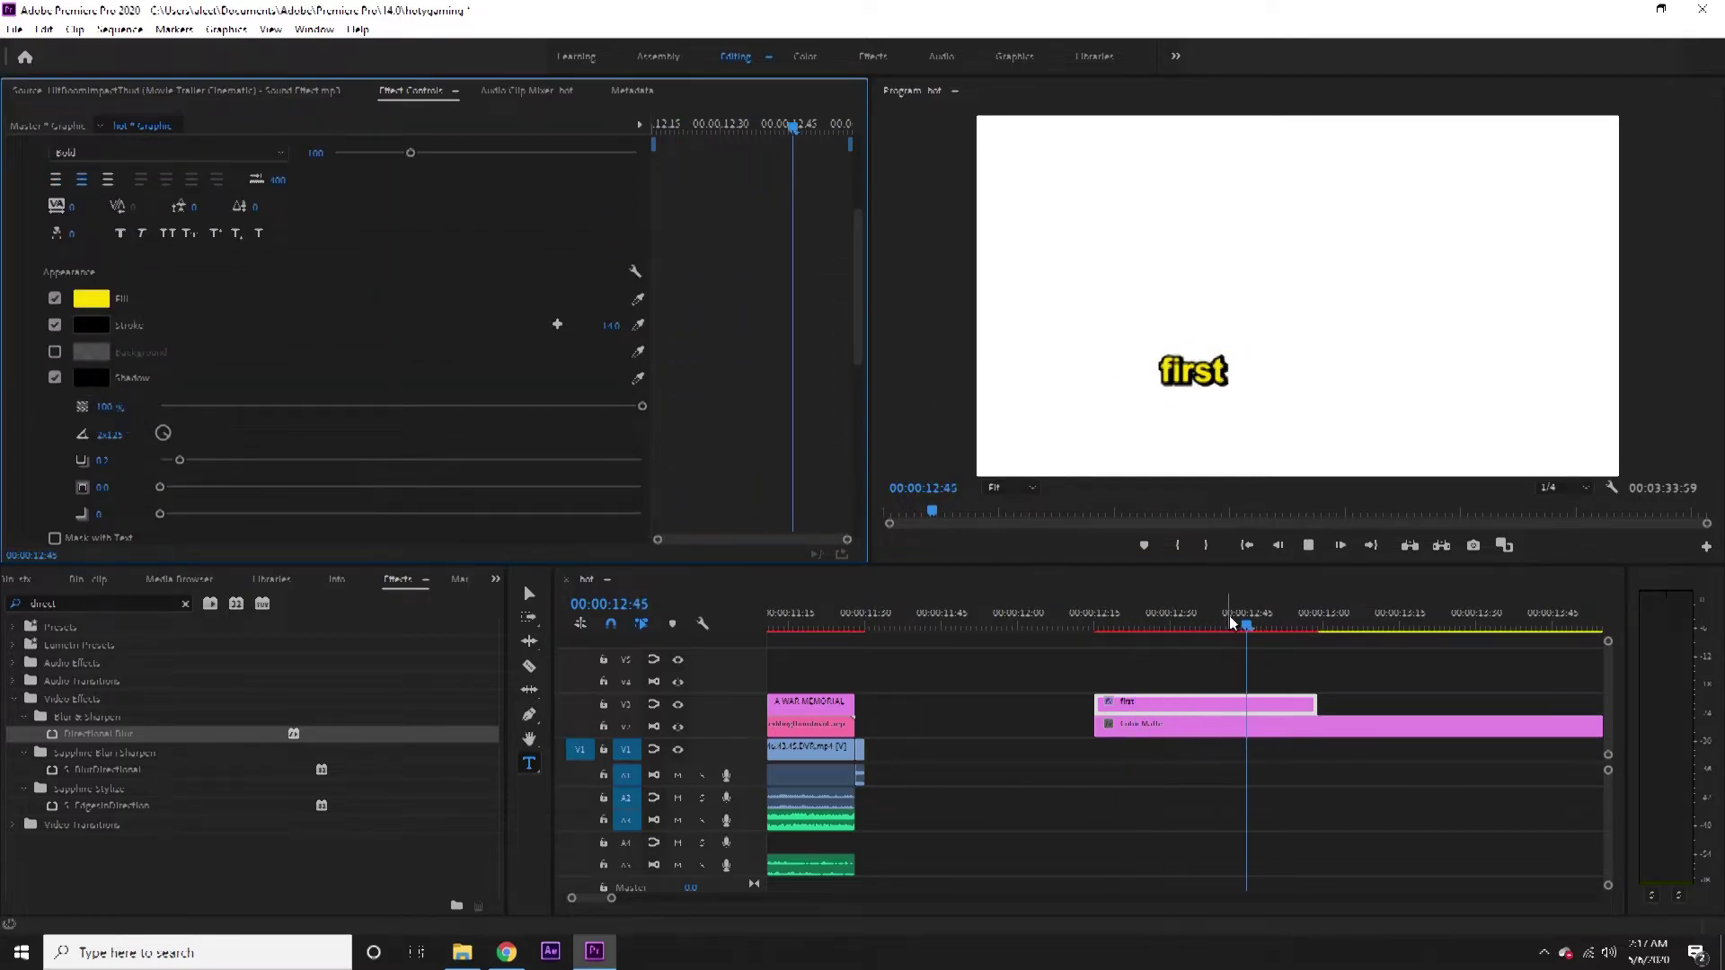
# Shift the "first" title clip later to preview its pop-in, and move it back to start at 00:00:12:15 on track V4.
pyautogui.moveTo(1232, 623); pyautogui.dragTo(1121, 627)
pyautogui.moveTo(1123, 706); pyautogui.dragTo(1231, 708)
pyautogui.press('space')
pyautogui.press('space')
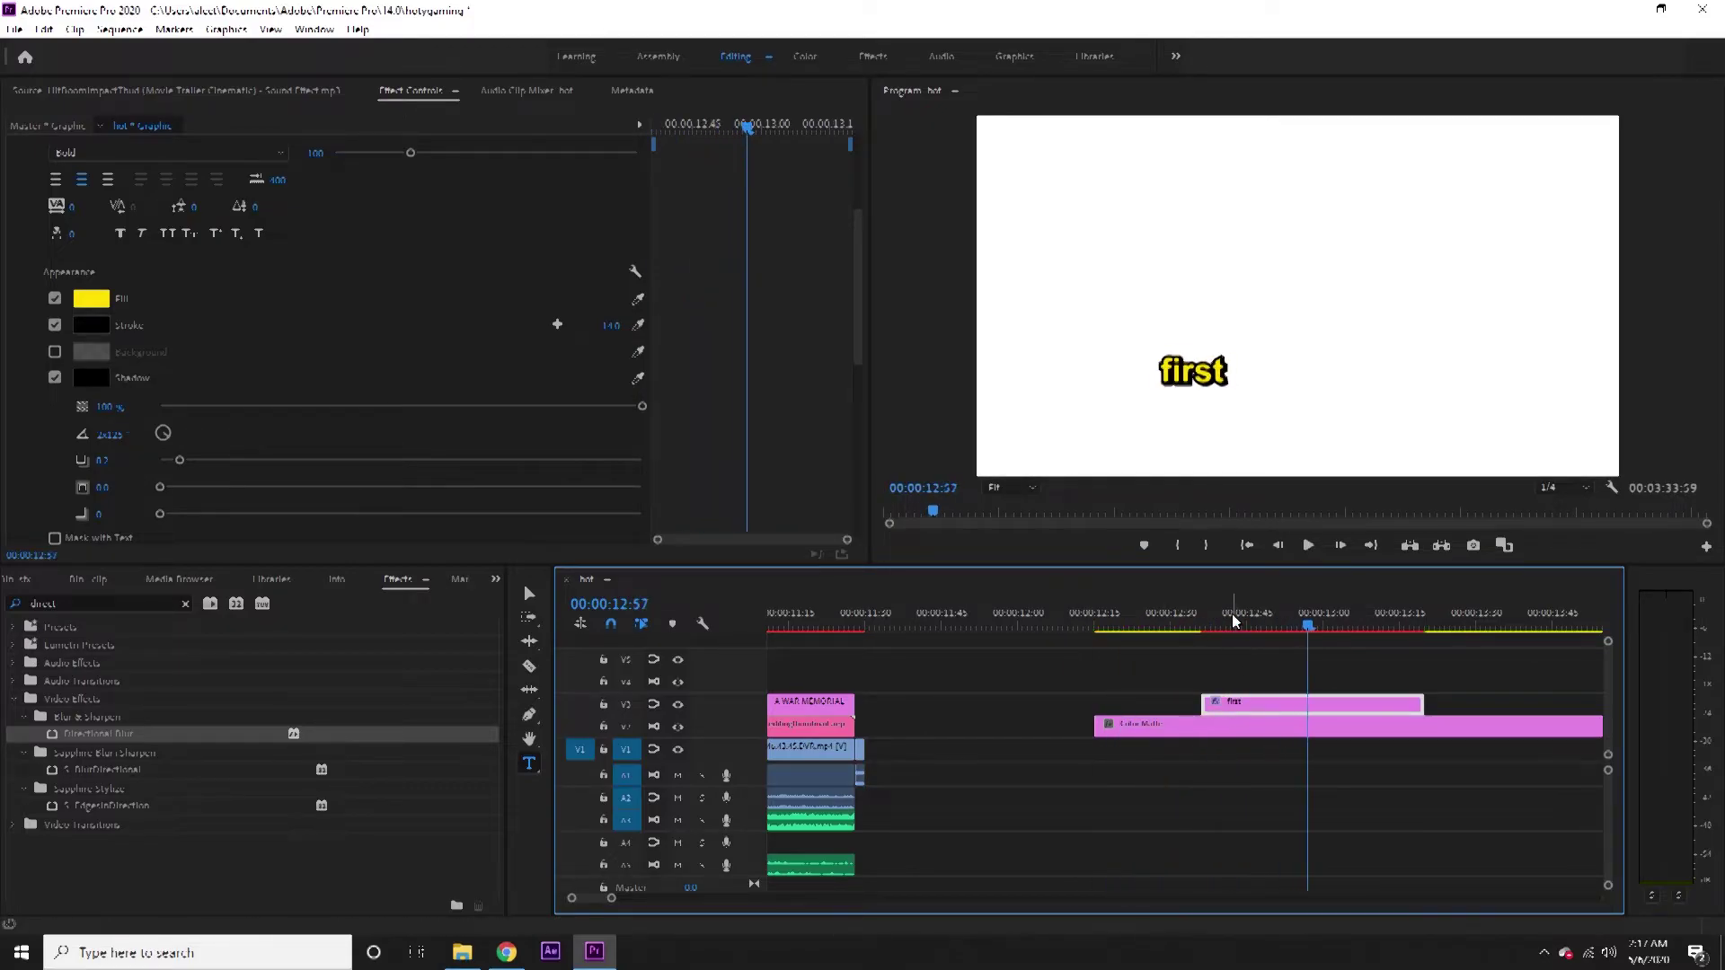
pyautogui.press('space')
pyautogui.moveTo(1222, 621)
pyautogui.mouseDown()
pyautogui.moveTo(1107, 620)
pyautogui.moveTo(1243, 620)
pyautogui.moveTo(1152, 620)
pyautogui.moveTo(1116, 596)
pyautogui.moveTo(1257, 631)
pyautogui.moveTo(1232, 644)
pyautogui.mouseUp()
pyautogui.click(1184, 622)
pyautogui.press('space')
pyautogui.moveTo(1288, 707); pyautogui.dragTo(1170, 681)
# Delete the Directional Blur effect and the text's Transform Scale keyframes from the "first" title.
pyautogui.scroll(4, 361, 406)
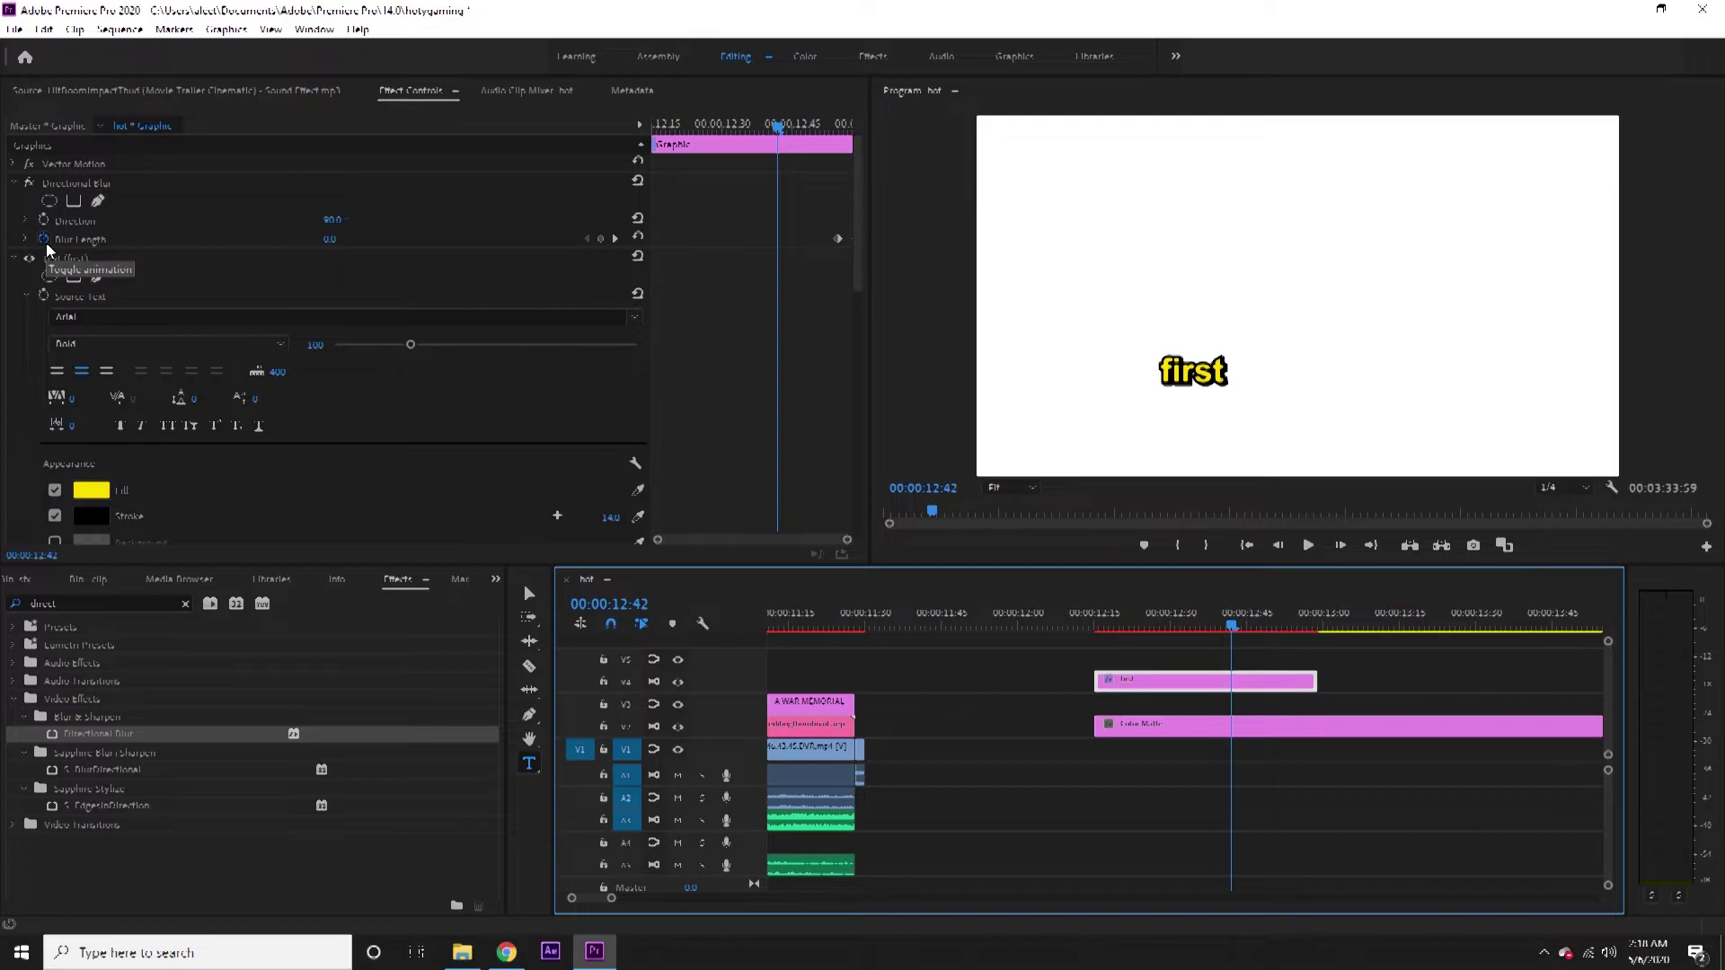
pyautogui.click(65, 184)
pyautogui.press('Delete')
pyautogui.scroll(-5, 144, 219)
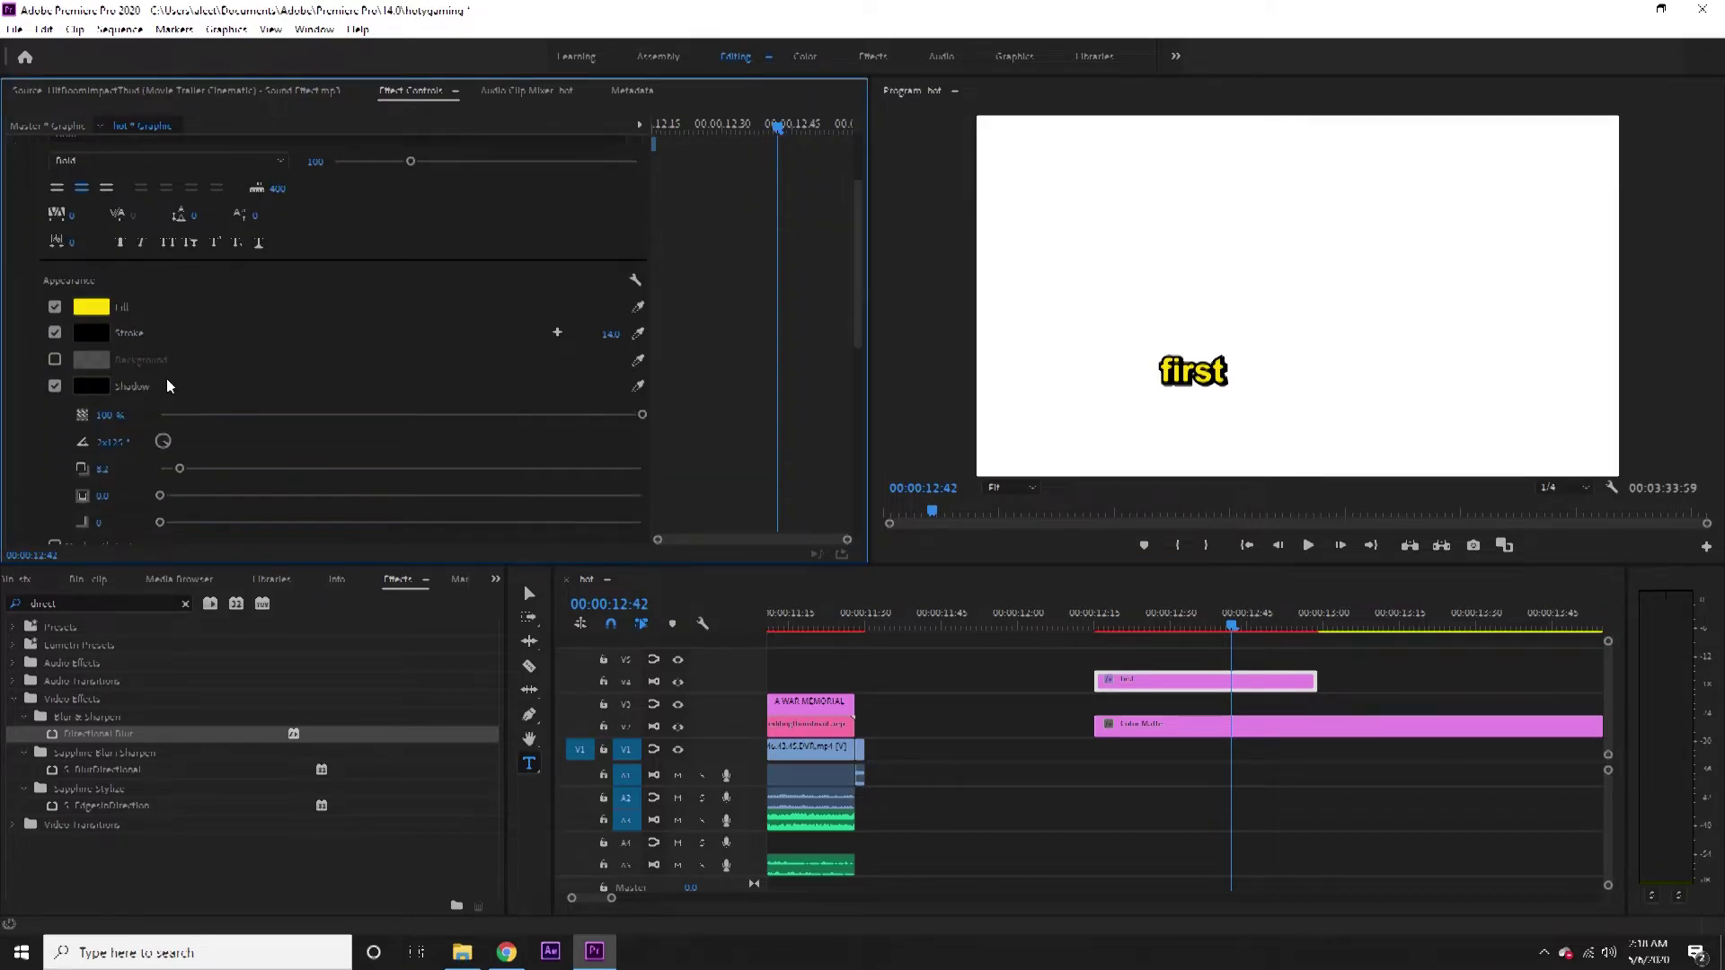
pyautogui.click(56, 487)
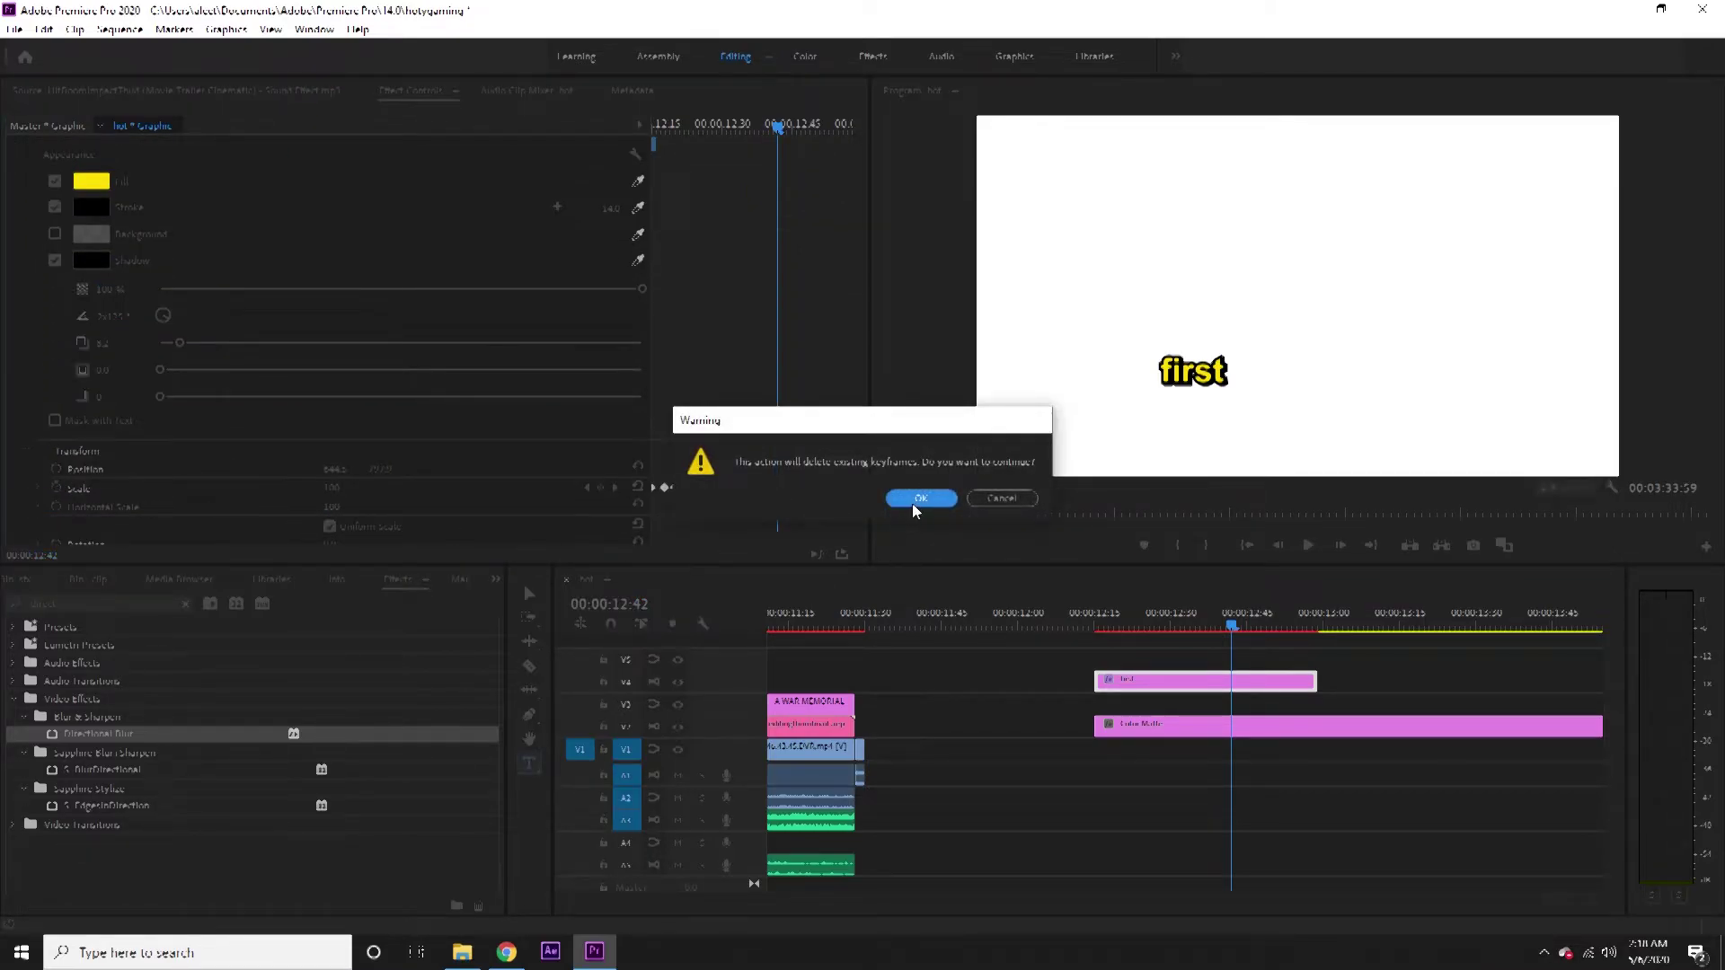
pyautogui.click(915, 495)
# Split the "first" title clip at about 00:00:12:35 and change the second piece's text to "second".
pyautogui.click(530, 667)
pyautogui.click(1195, 680)
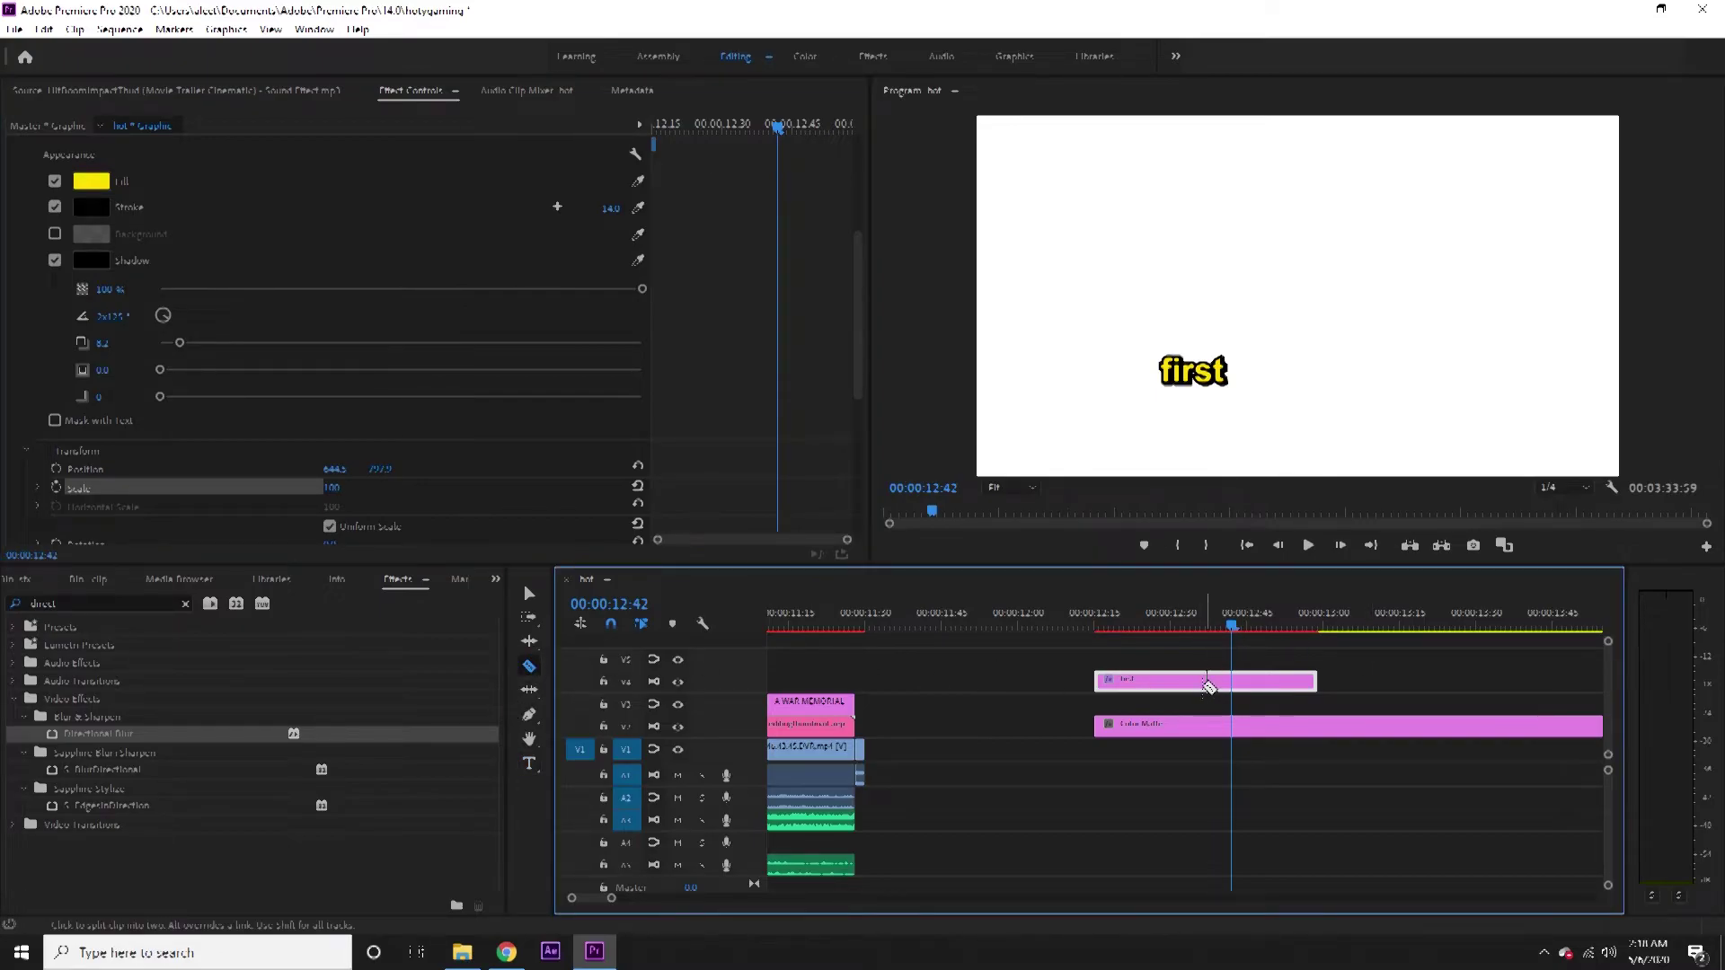
pyautogui.click(528, 764)
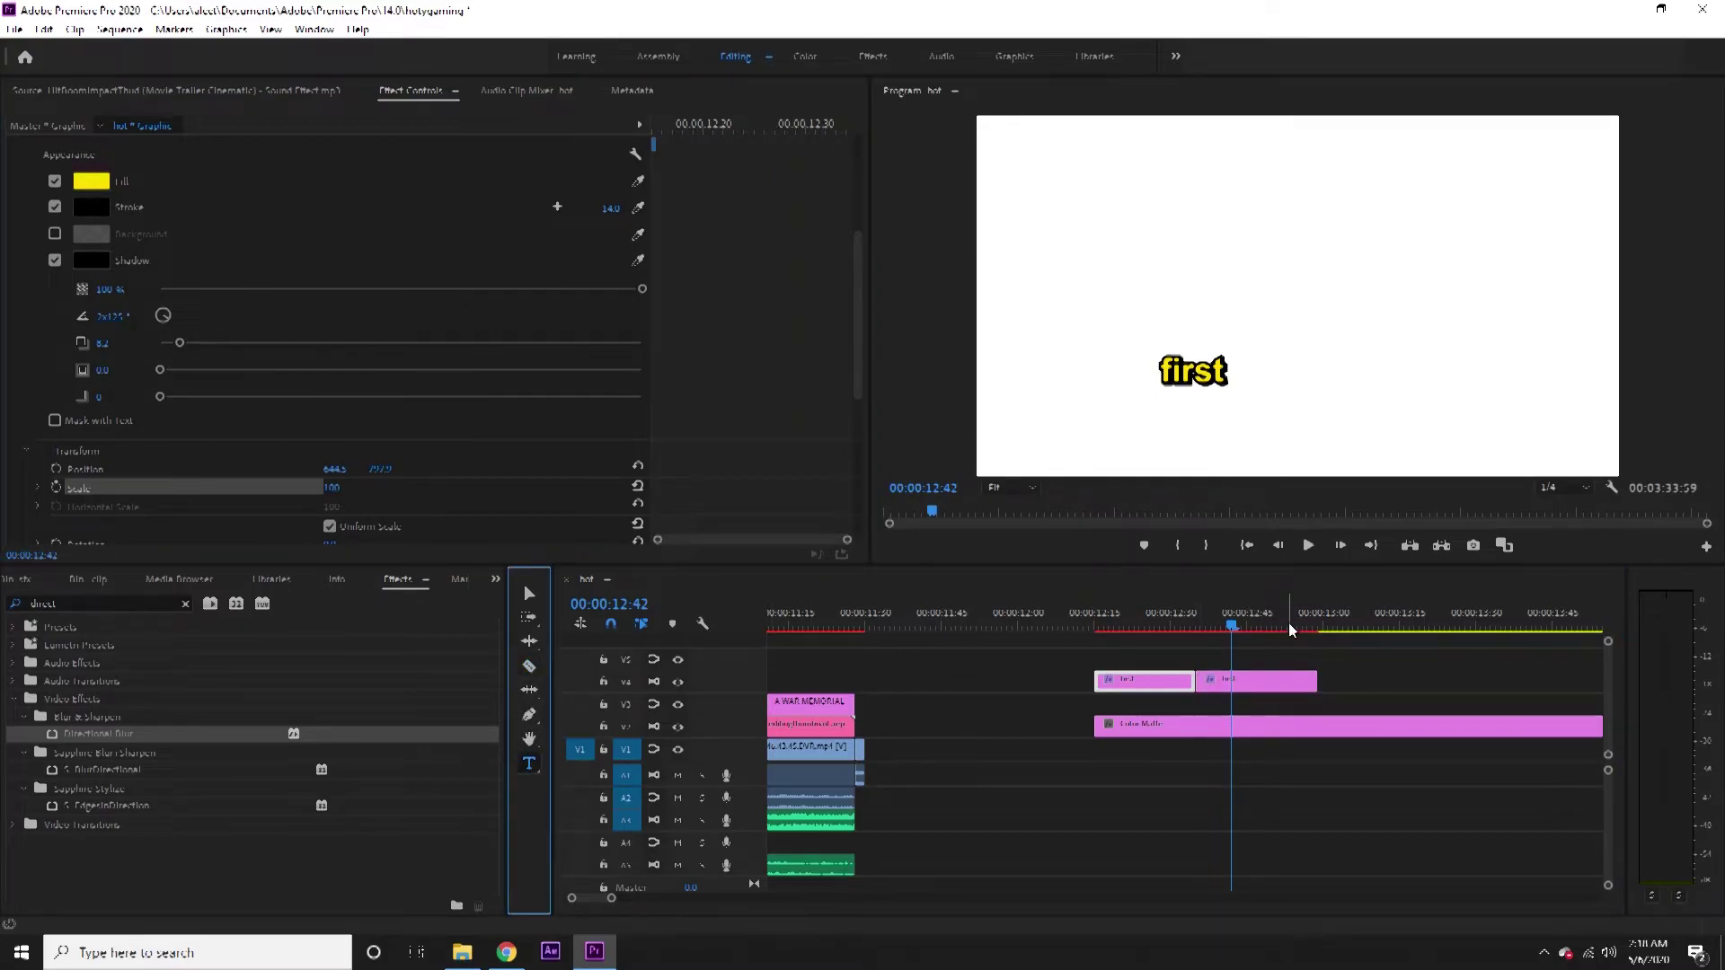
pyautogui.click(1213, 382)
pyautogui.doubleClick(1213, 382)
pyautogui.write('second')
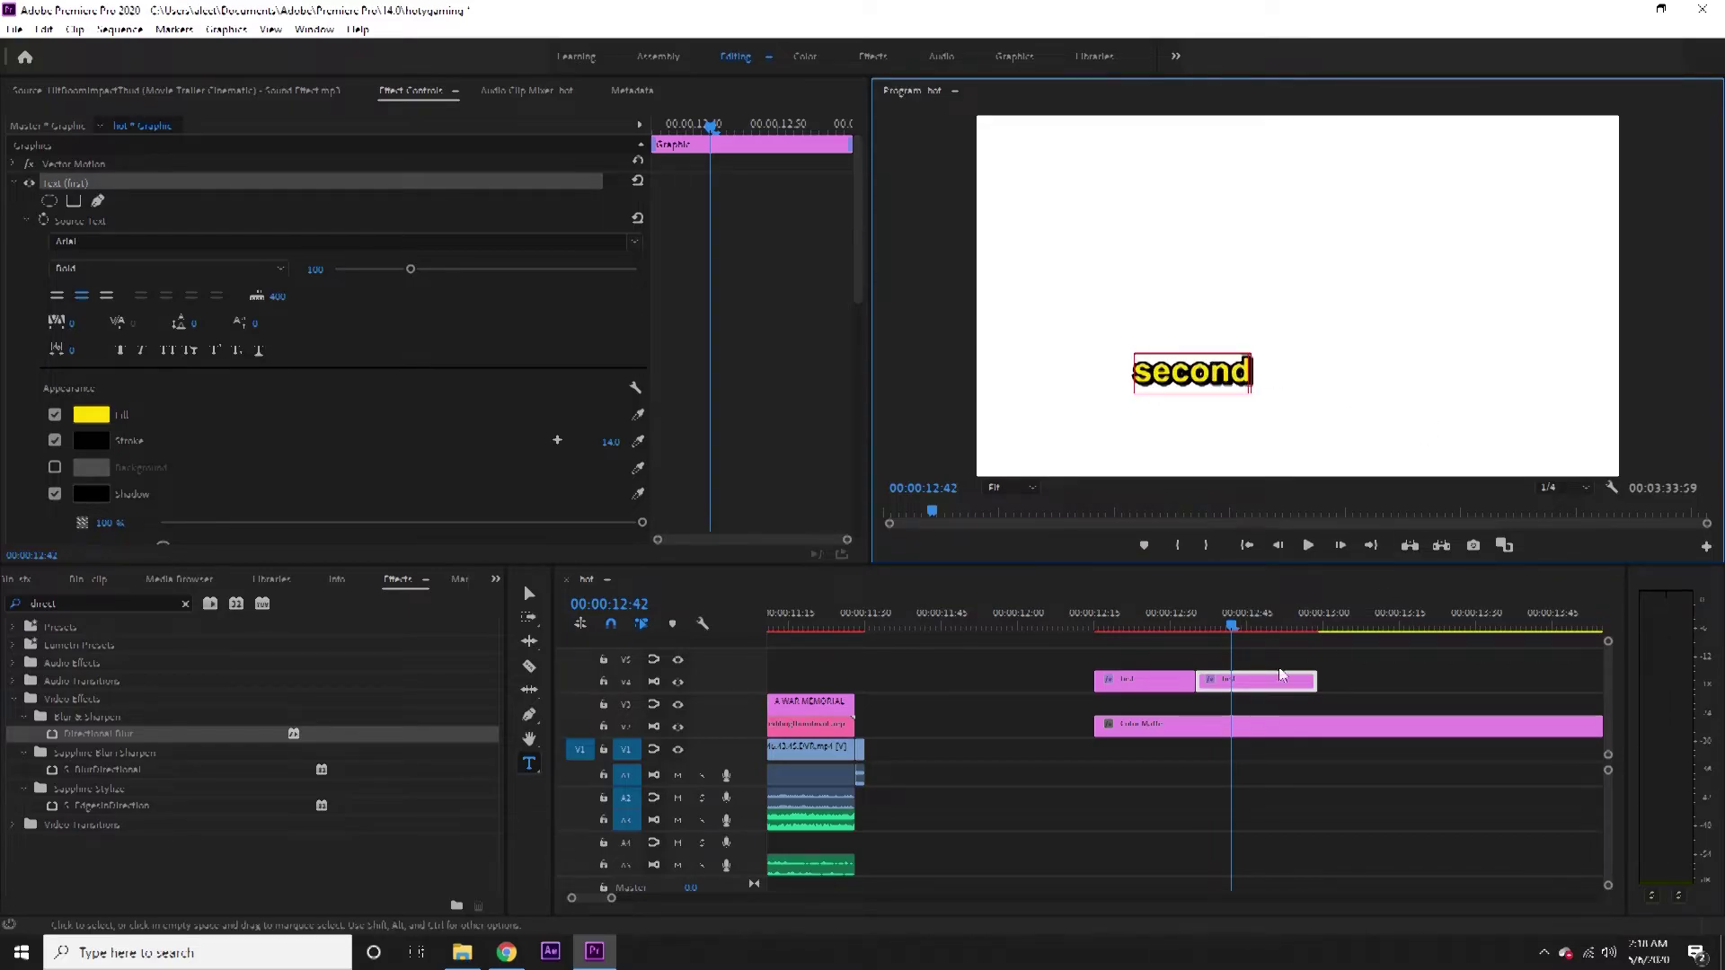
# Play back the cut from the "first" title to the "second" title.
pyautogui.click(1166, 625)
pyautogui.press('space')
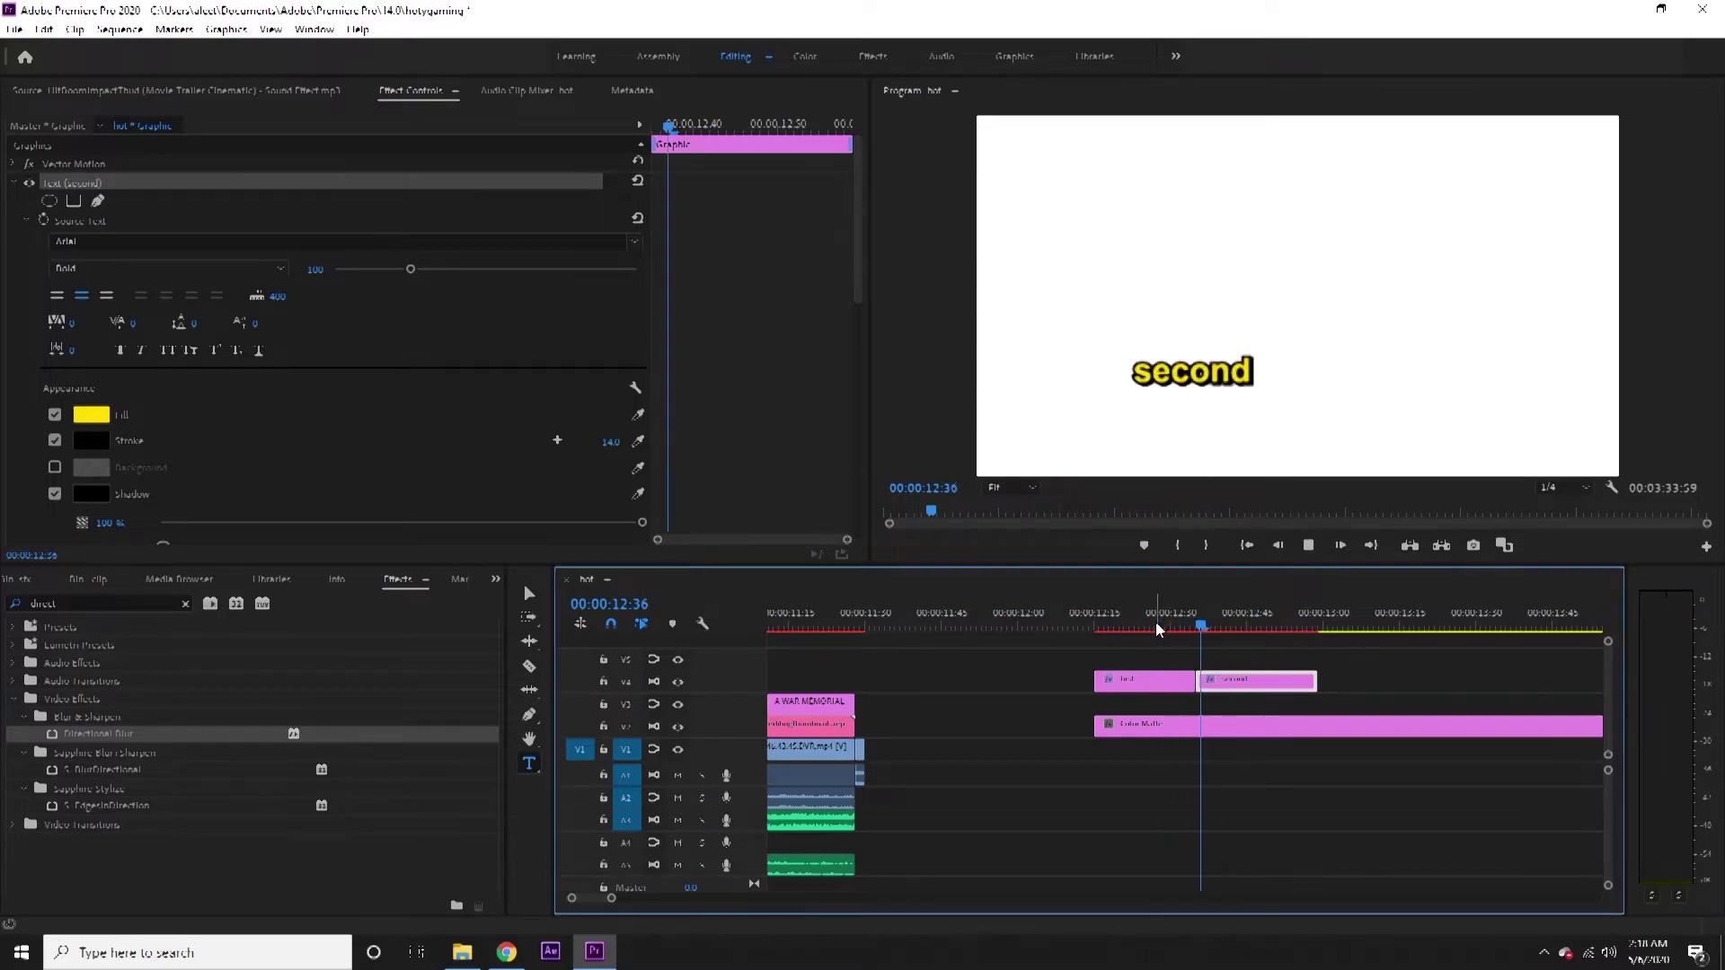
pyautogui.moveTo(1222, 627)
pyautogui.mouseDown()
pyautogui.moveTo(1170, 628)
pyautogui.moveTo(1217, 629)
pyautogui.moveTo(1201, 634)
pyautogui.mouseUp()
pyautogui.press('space')
pyautogui.press('space')
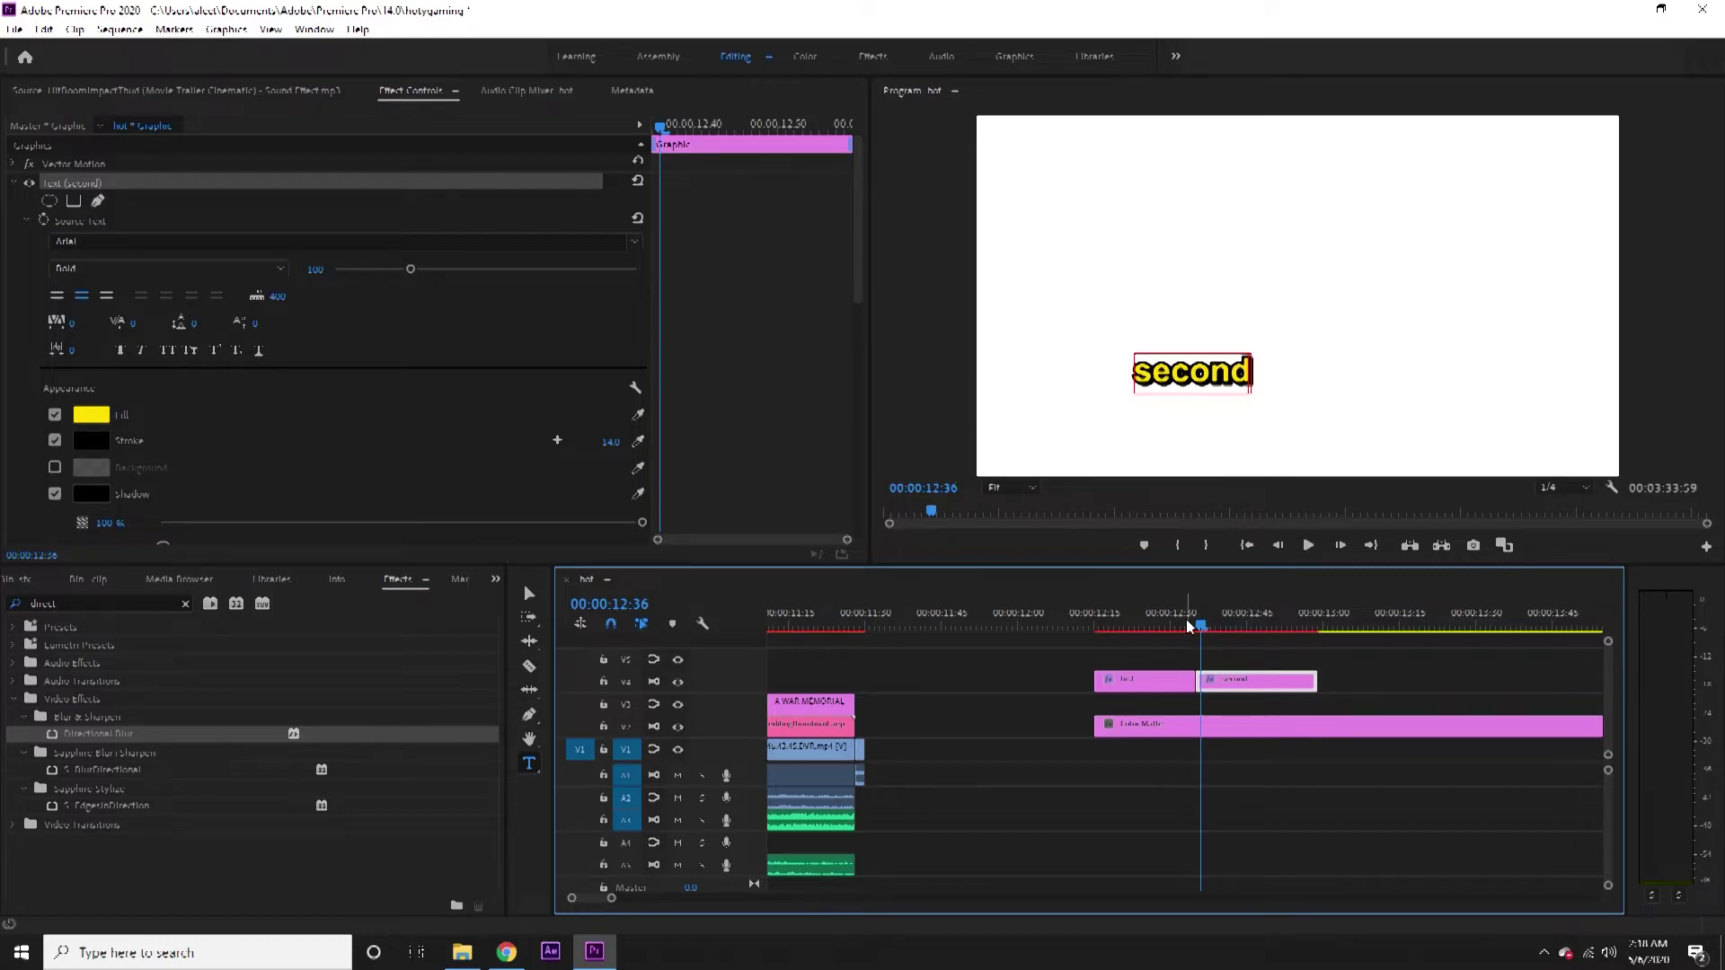
# Deselect the clips and zoom the timeline out to view the whole sequence.
pyautogui.click(1391, 677)
pyautogui.press('-')
pyautogui.press('-')
pyautogui.press('-')
pyautogui.press('-')
pyautogui.press('-')
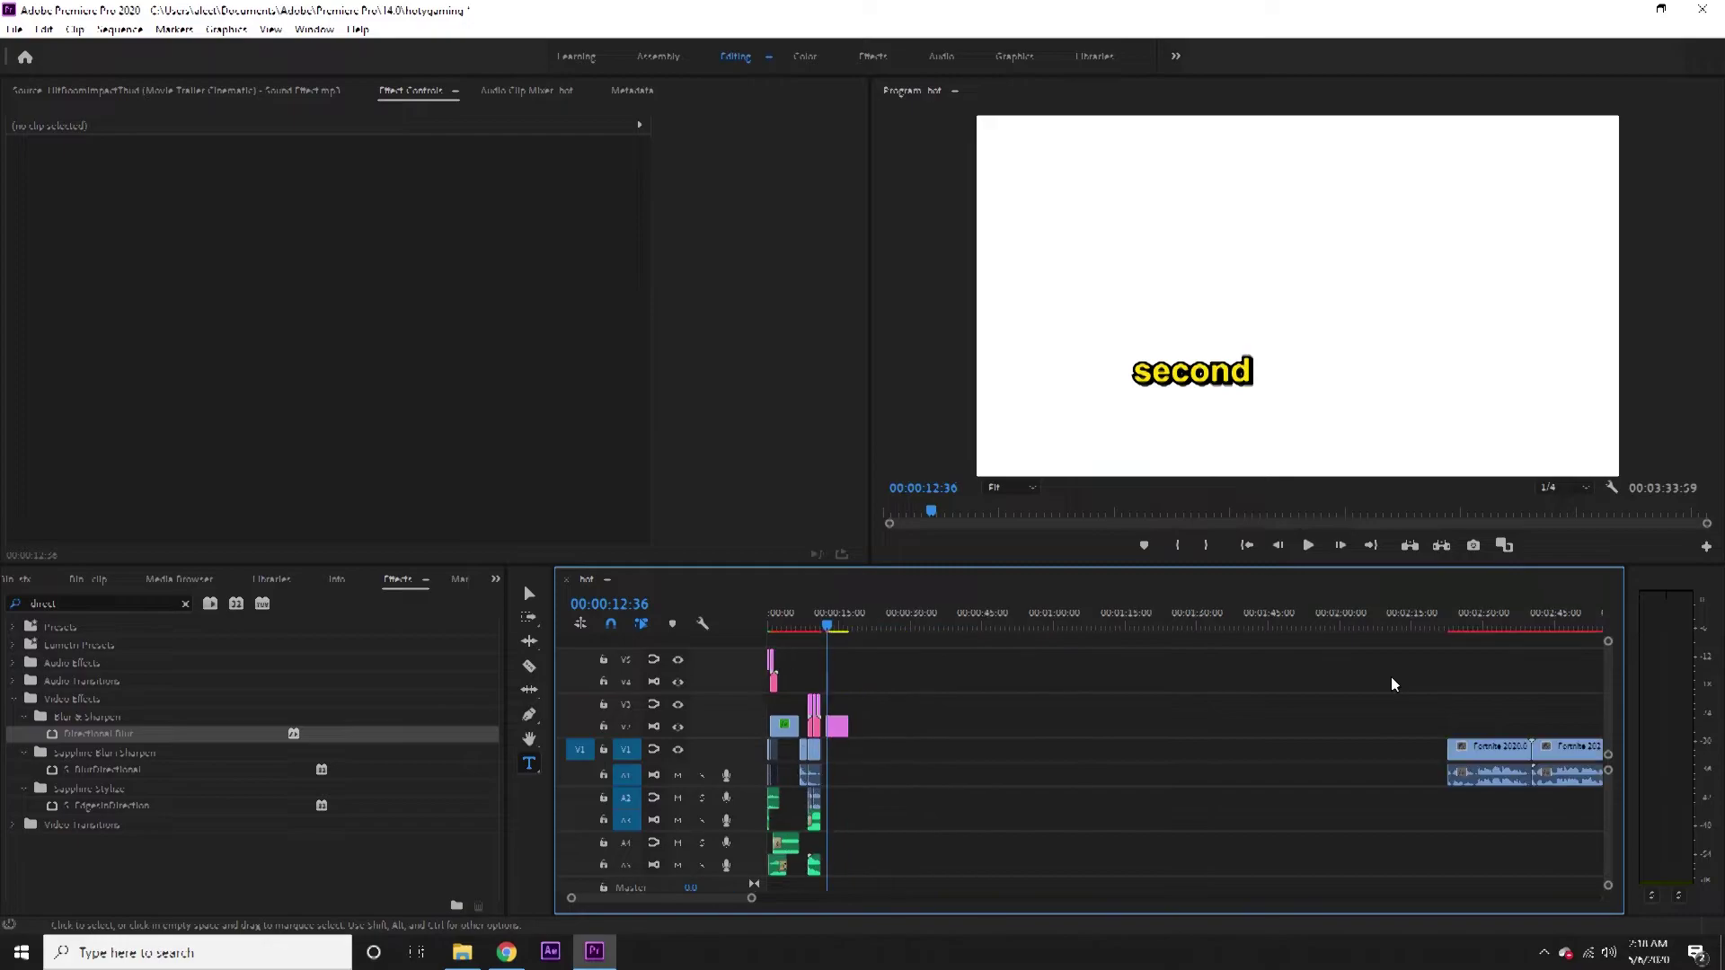
# Zoom the timeline in on the title clips and scrub back across the cut into the "first" title.
pyautogui.press('=')
pyautogui.press('=')
pyautogui.press('=')
pyautogui.press('=')
pyautogui.press('=')
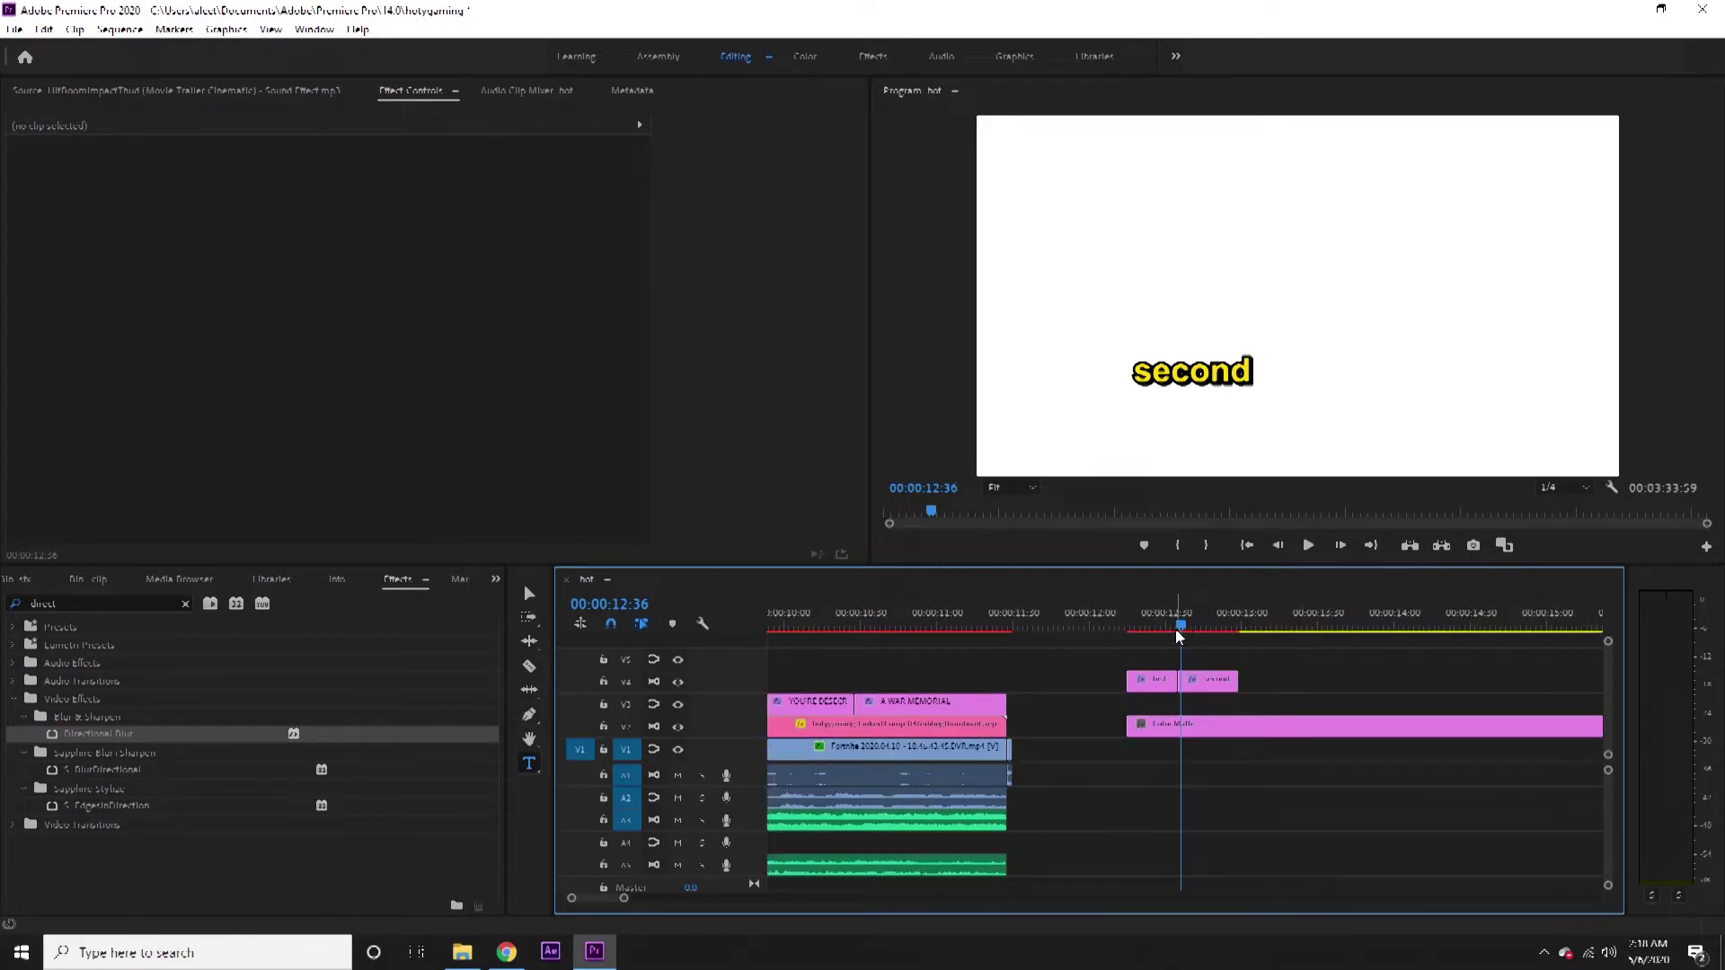
pyautogui.moveTo(1175, 629)
pyautogui.mouseDown()
pyautogui.moveTo(1155, 627)
pyautogui.moveTo(1170, 645)
pyautogui.mouseUp()
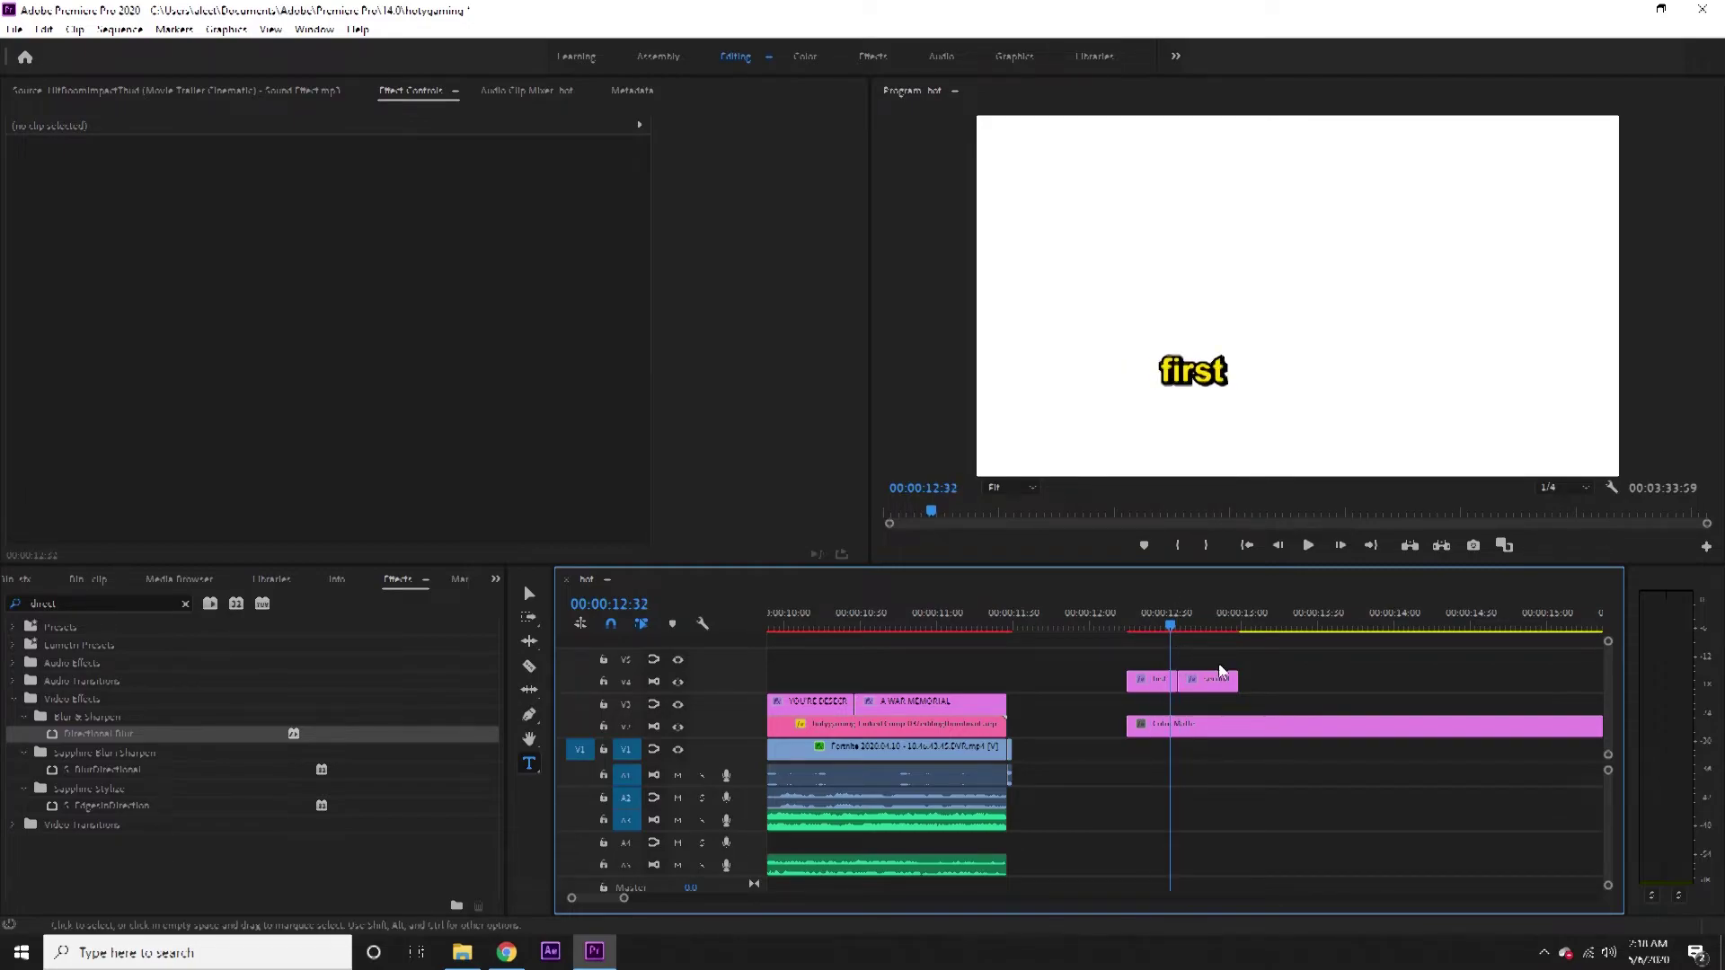
pyautogui.moveTo(1157, 628); pyautogui.dragTo(1151, 629)
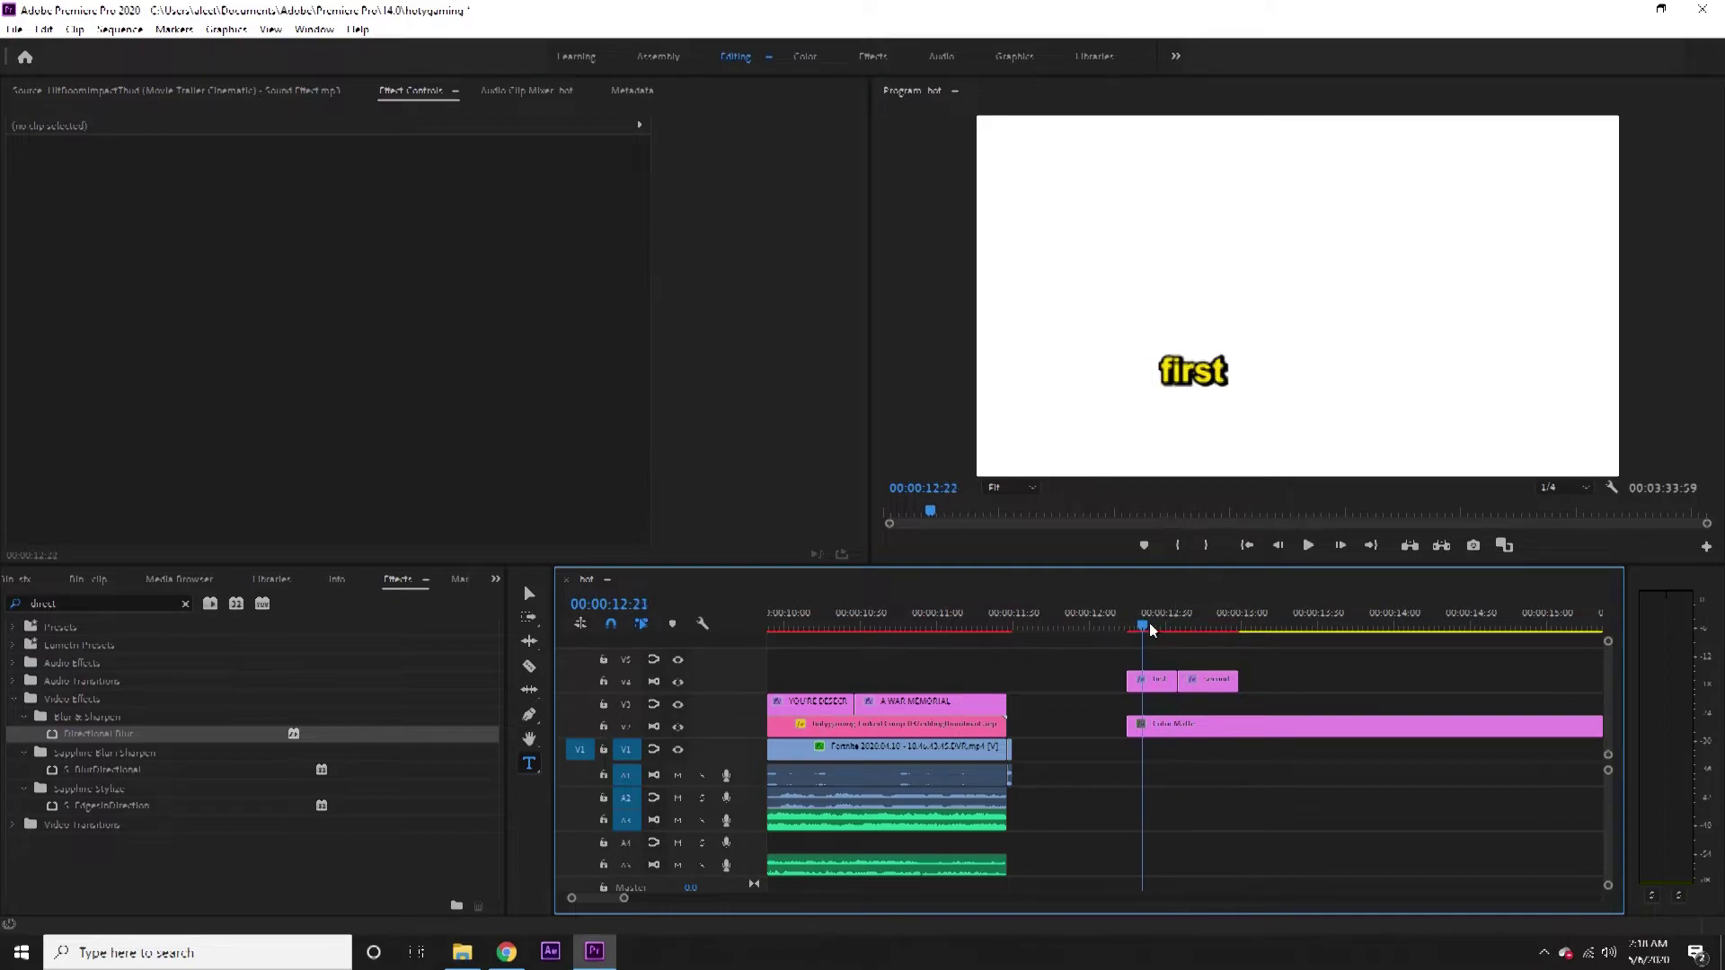
# Apply Directional Blur to the "first" title clip and set its Direction to 90.
pyautogui.click(1159, 685)
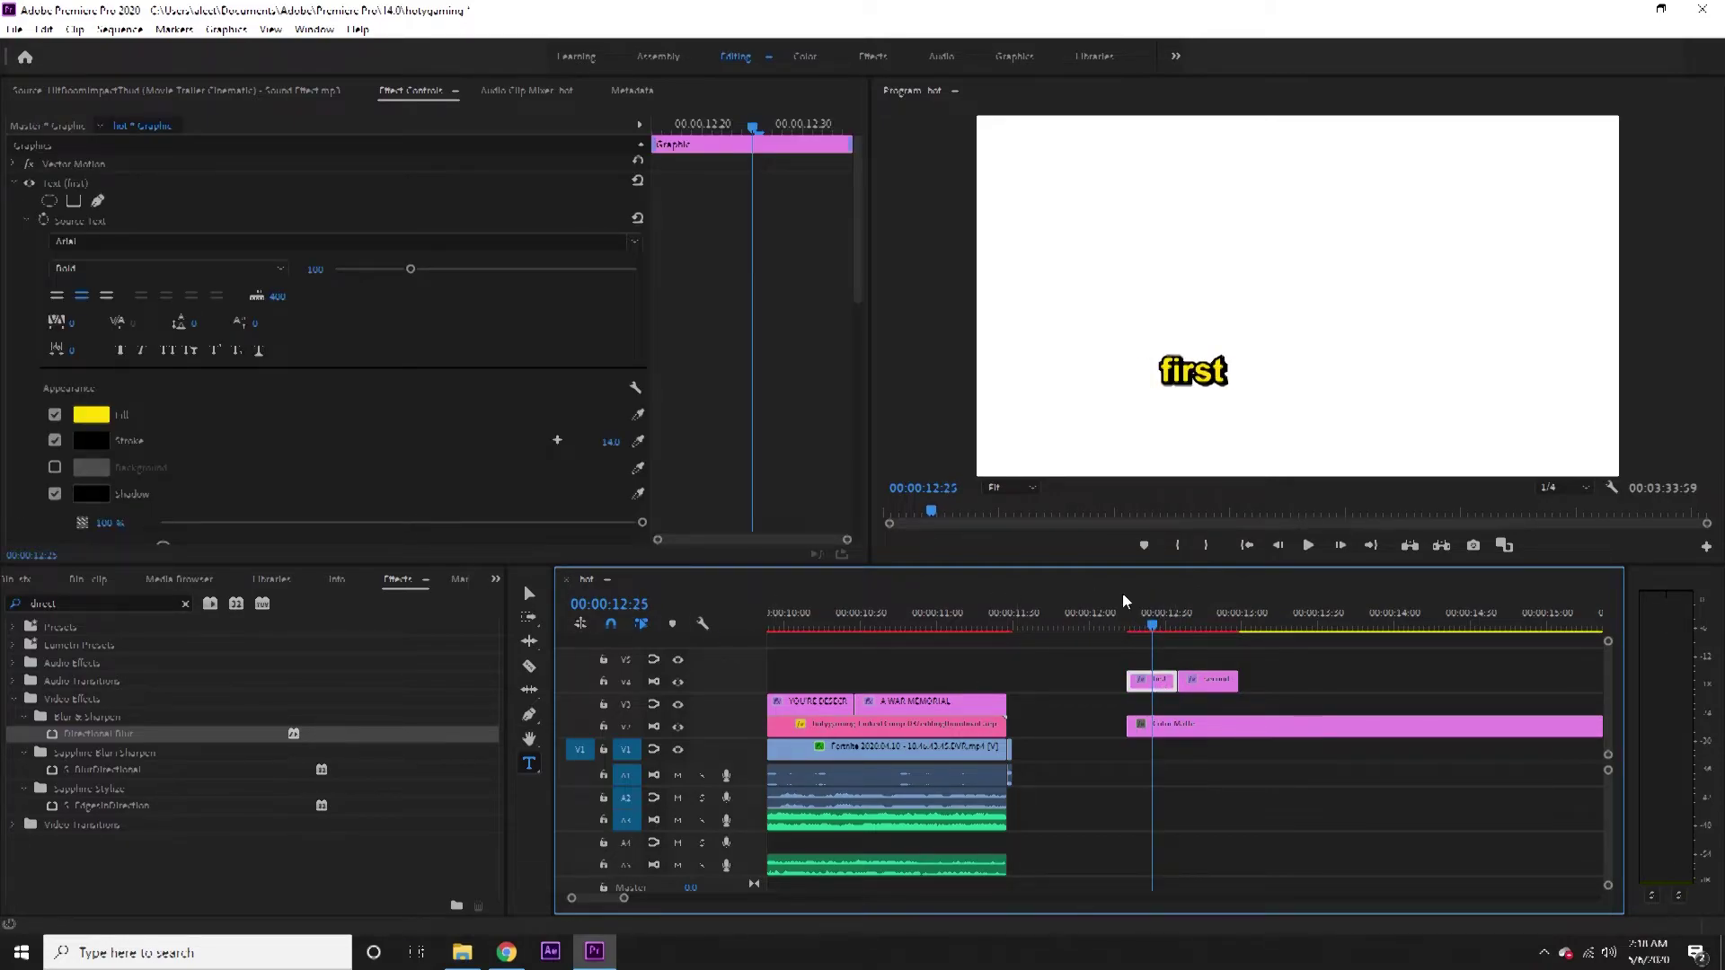
pyautogui.click(1127, 620)
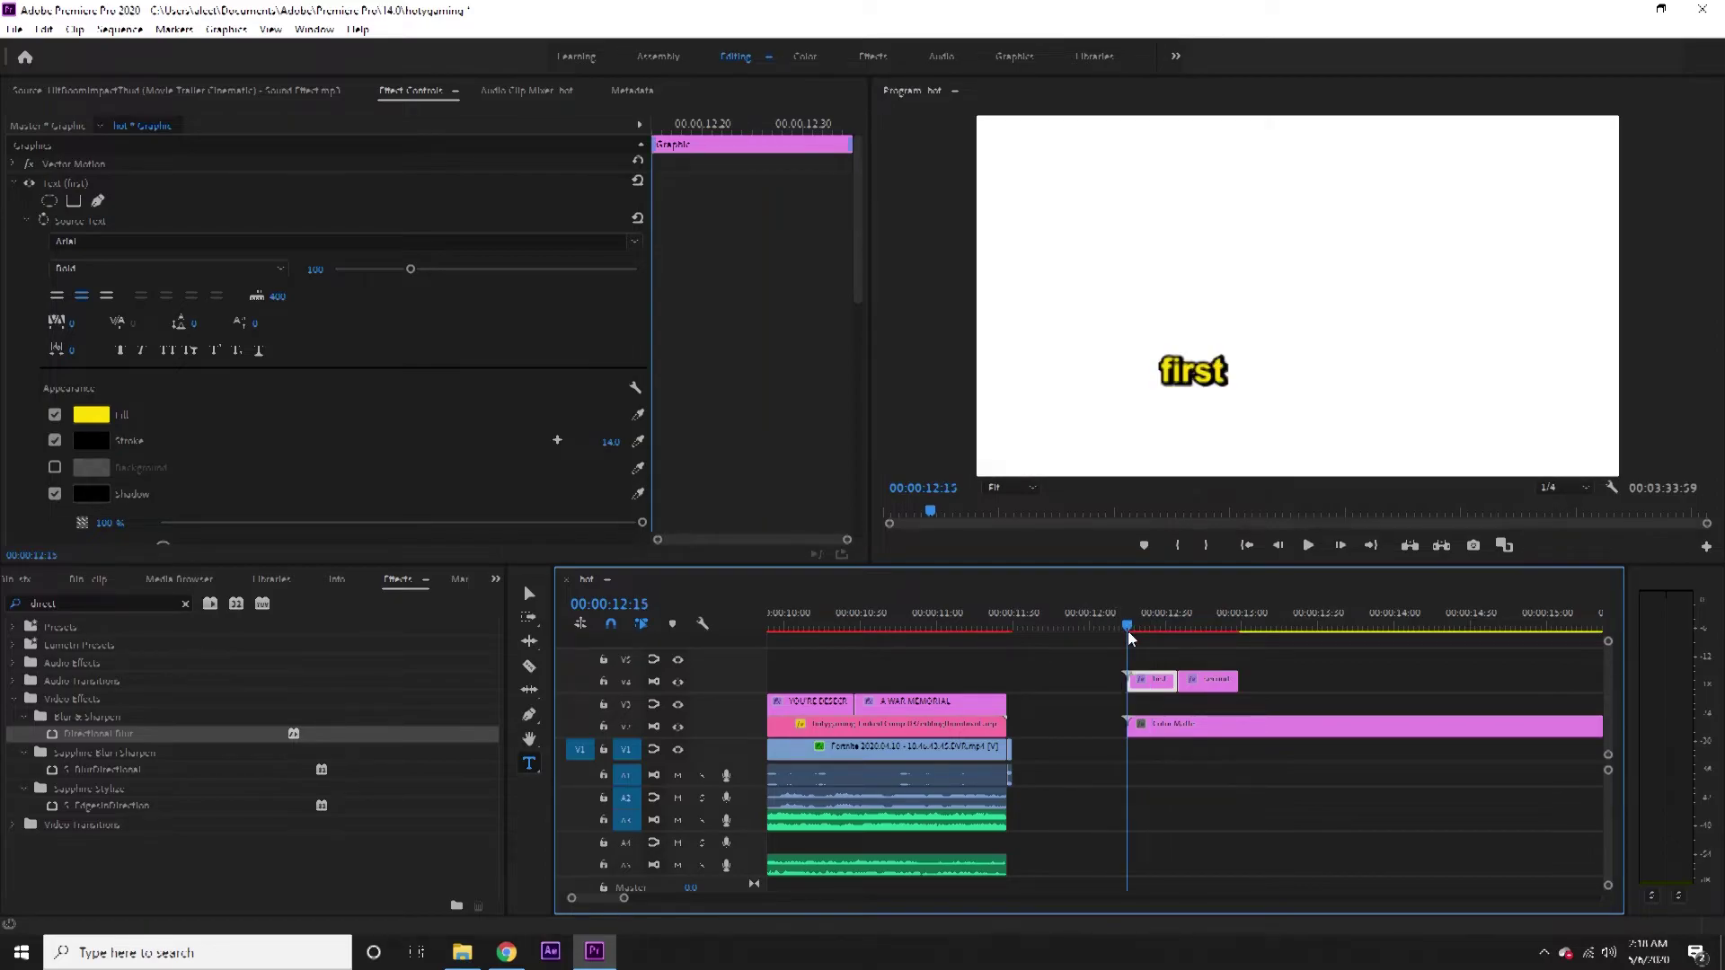
pyautogui.moveTo(854, 225); pyautogui.dragTo(859, 419)
pyautogui.scroll(3, 732, 346)
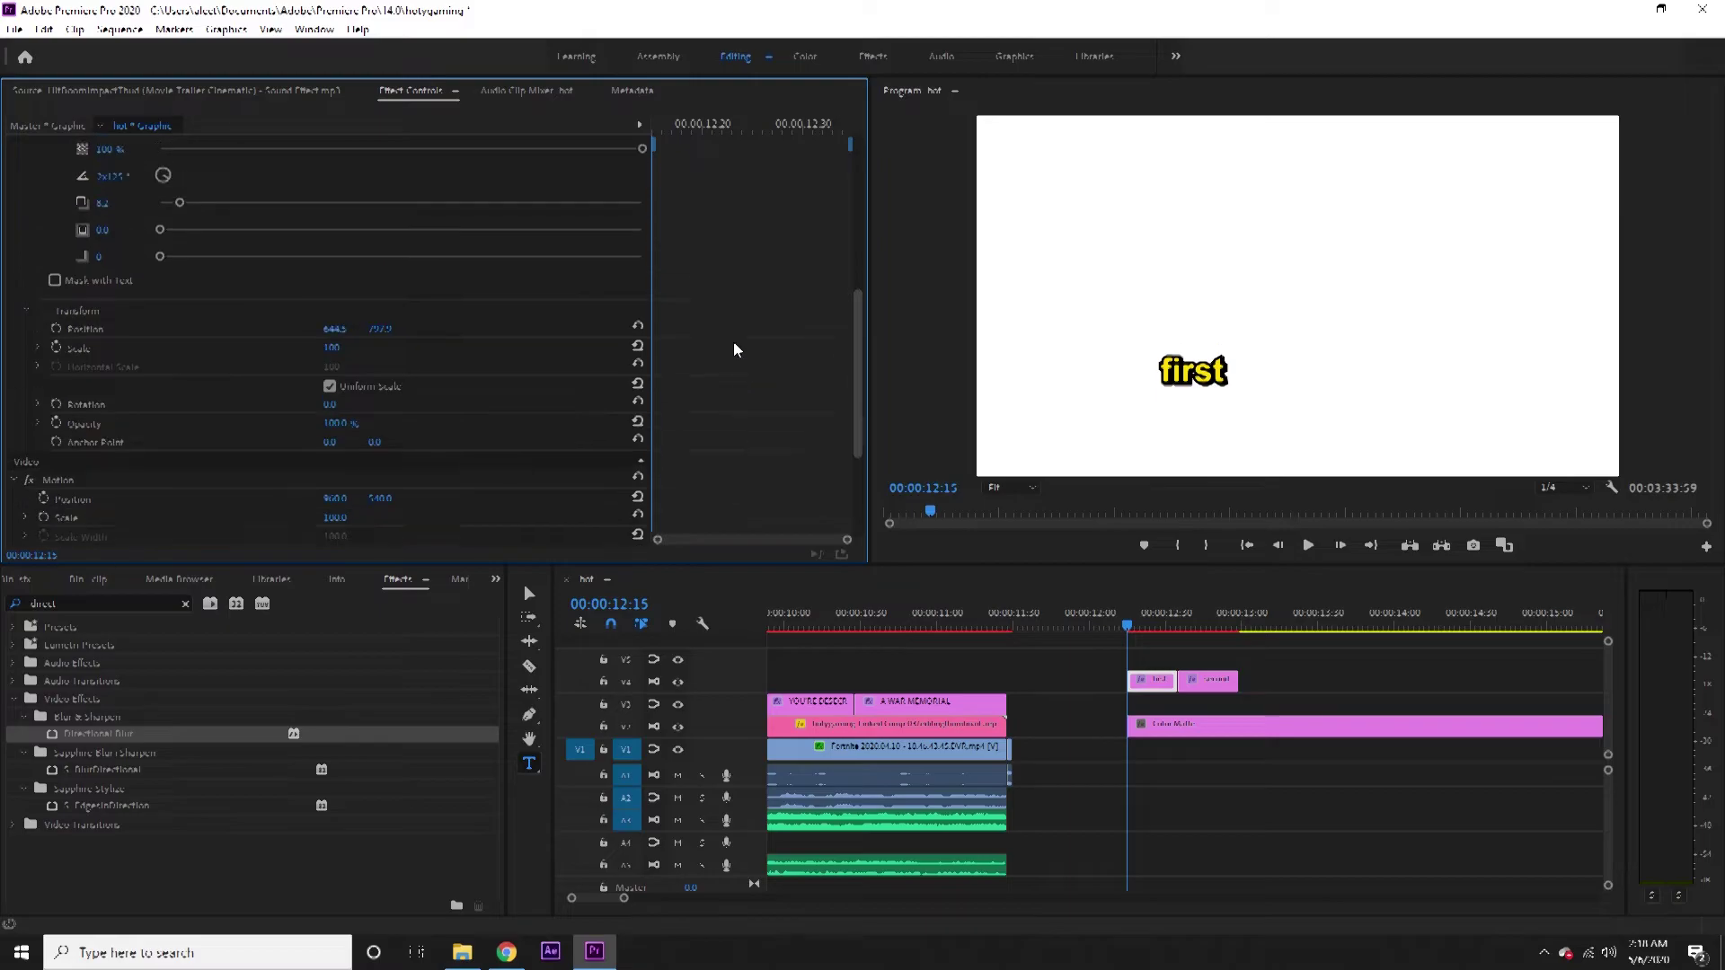
pyautogui.scroll(-4, 744, 415)
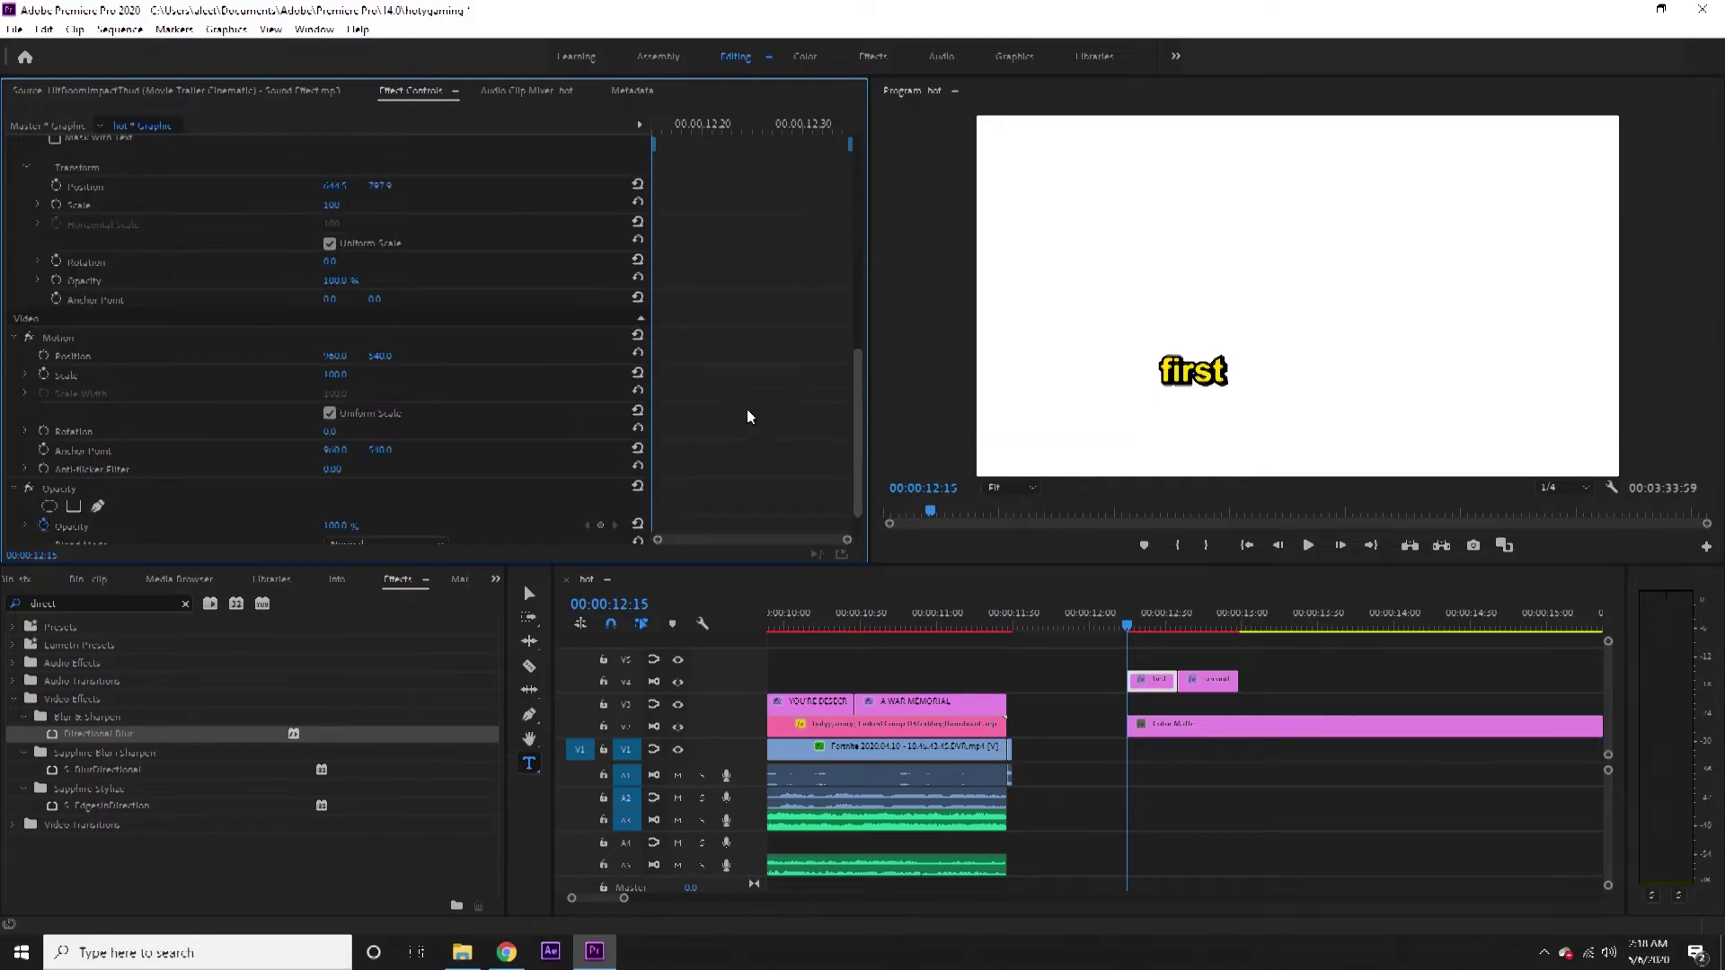
pyautogui.scroll(8, 747, 411)
pyautogui.doubleClick(123, 735)
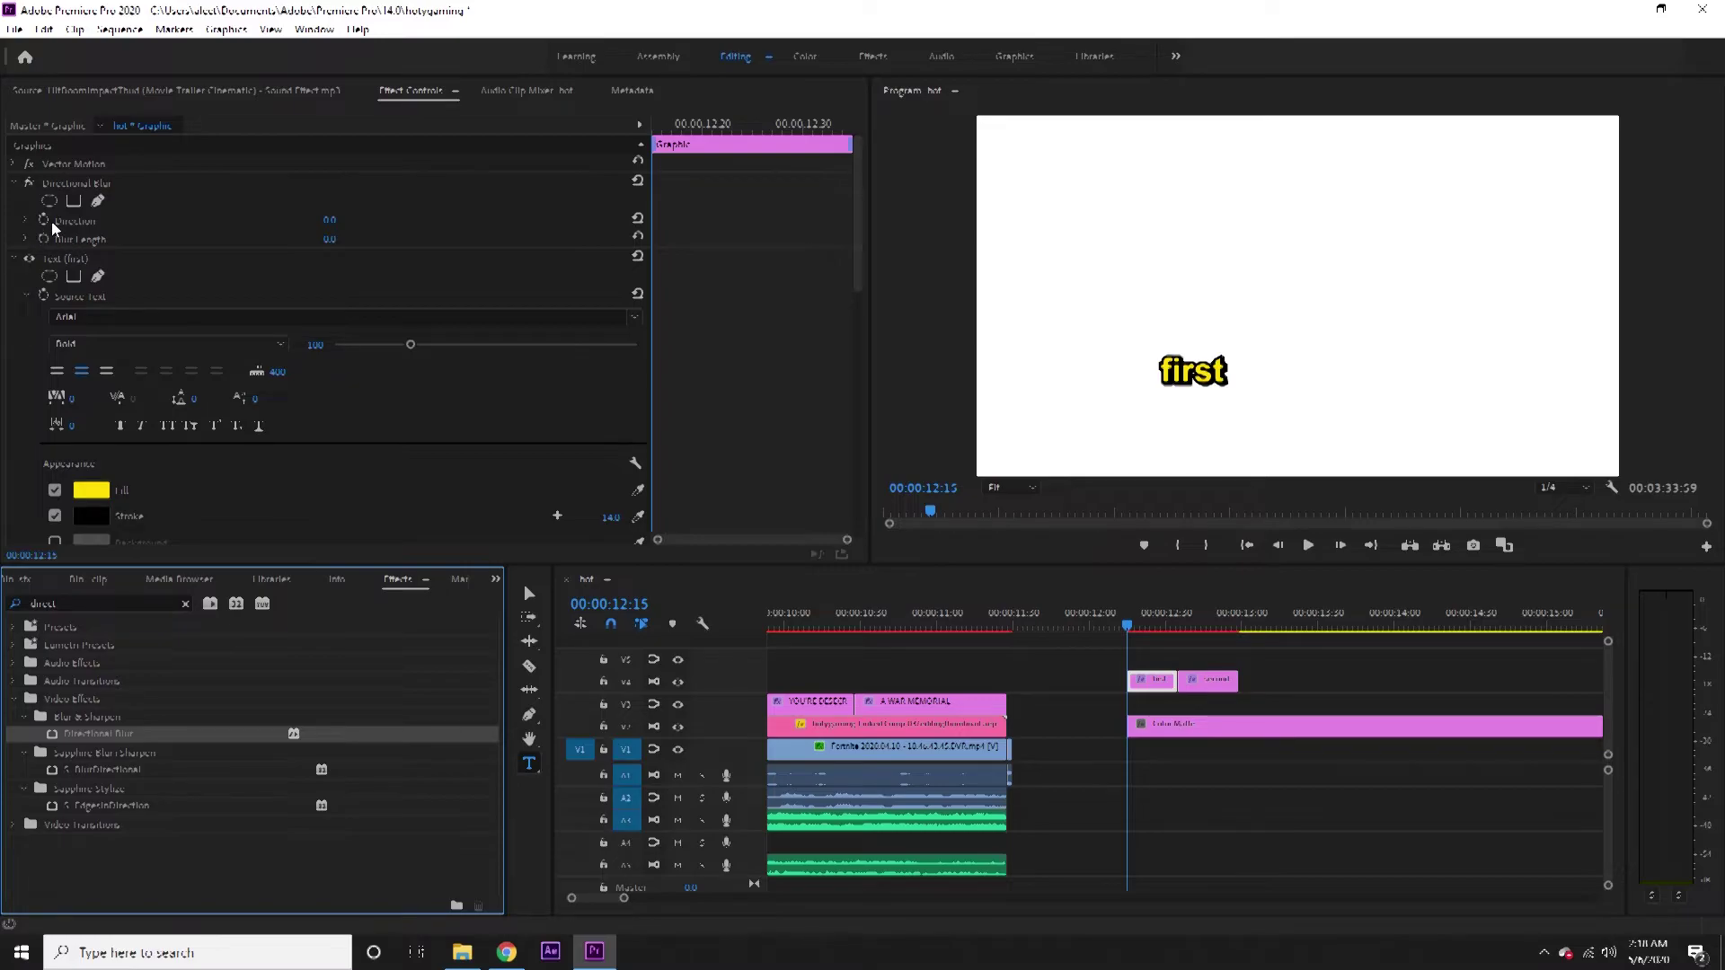
pyautogui.click(330, 221)
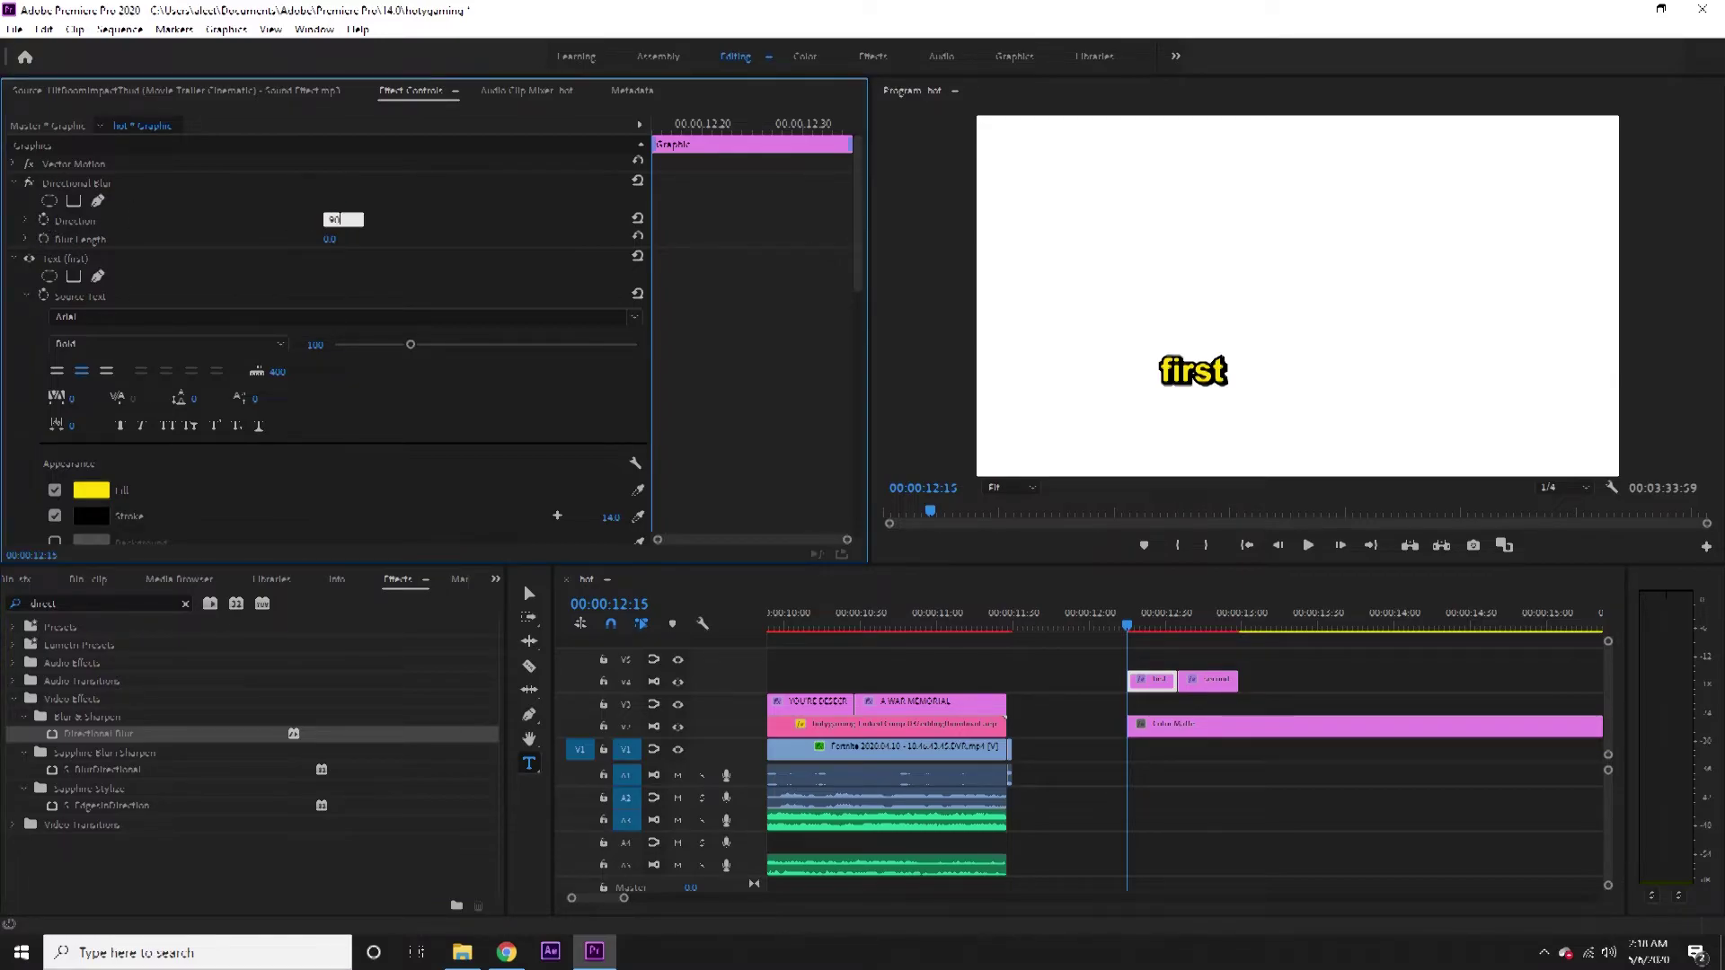
pyautogui.write('90')
pyautogui.press('Return')
# Keyframe Blur Length on the "first" title from a heavy blur at 00:00:12:15 down to 0 at 00:00:12:18.
pyautogui.click(43, 240)
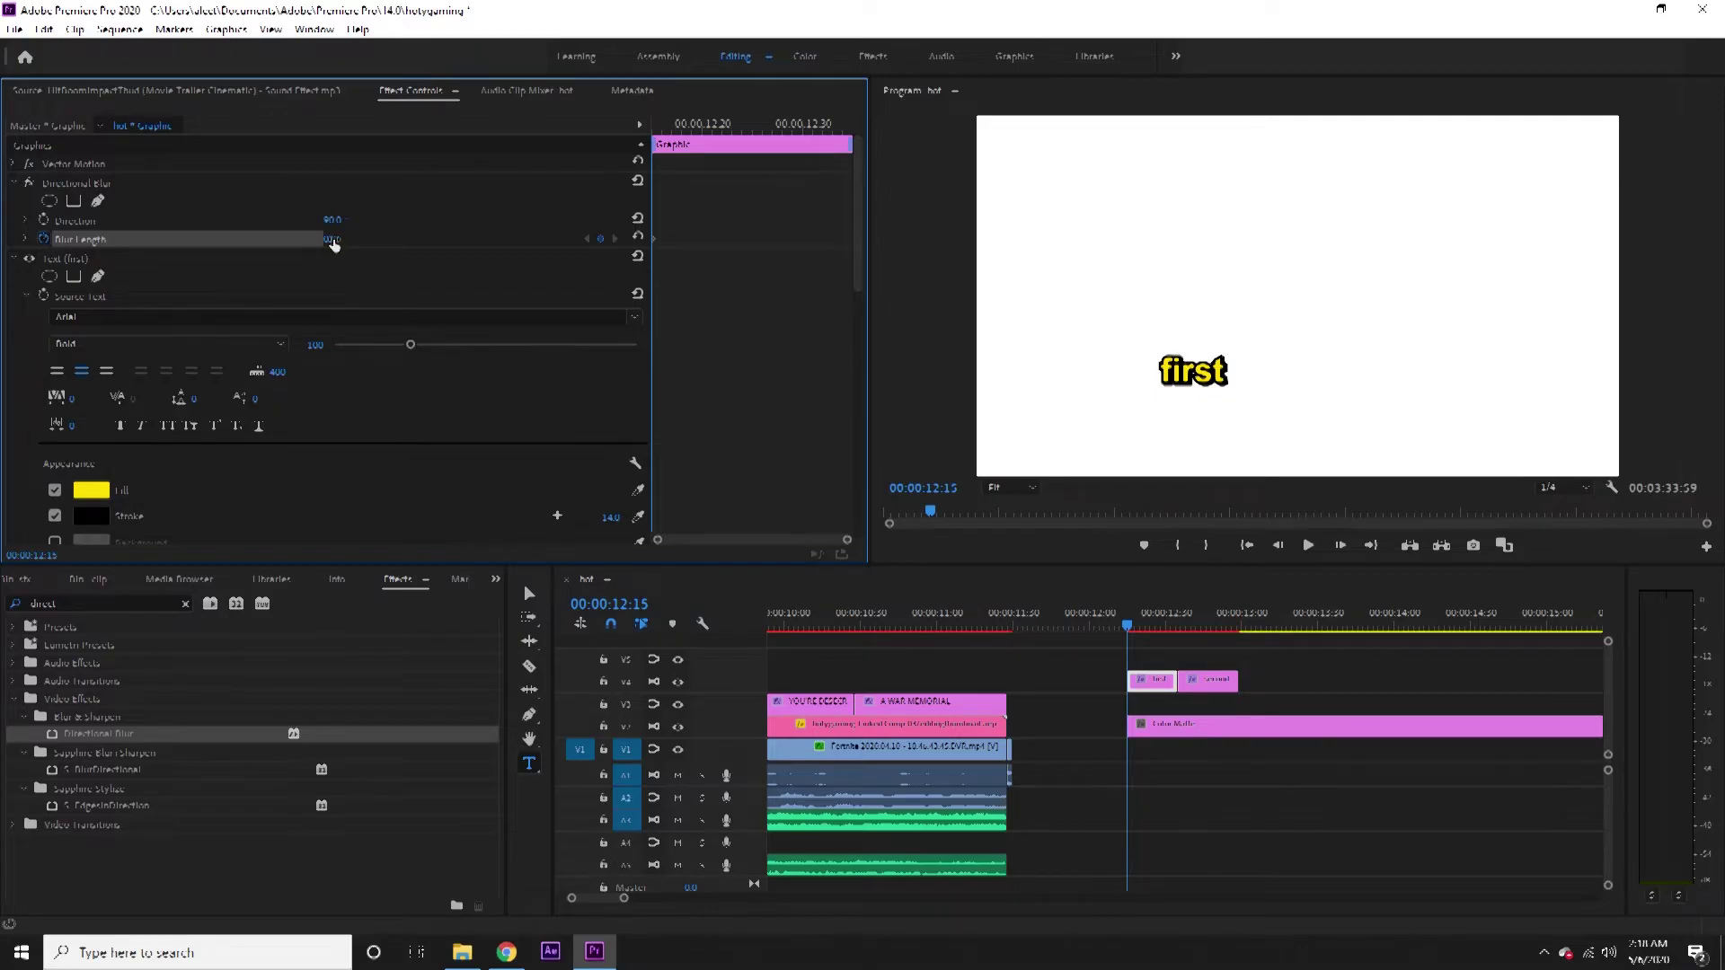
pyautogui.moveTo(333, 241); pyautogui.dragTo(432, 241)
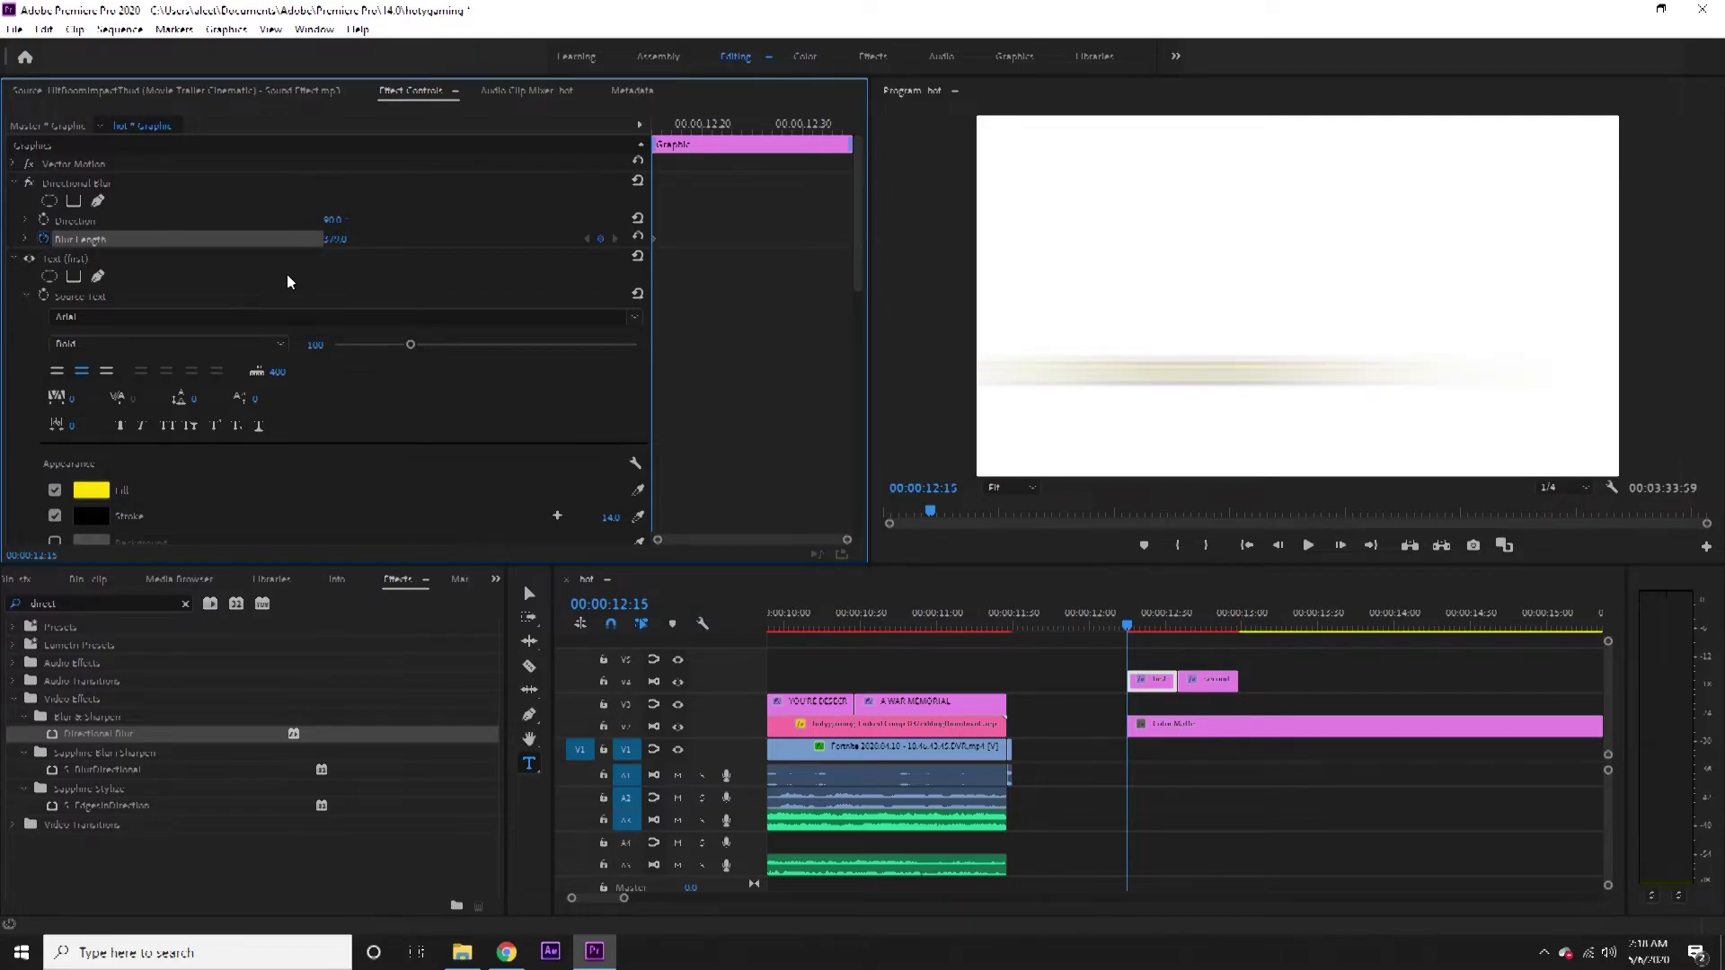
pyautogui.press('Right')
pyautogui.press('Right')
pyautogui.press('Right')
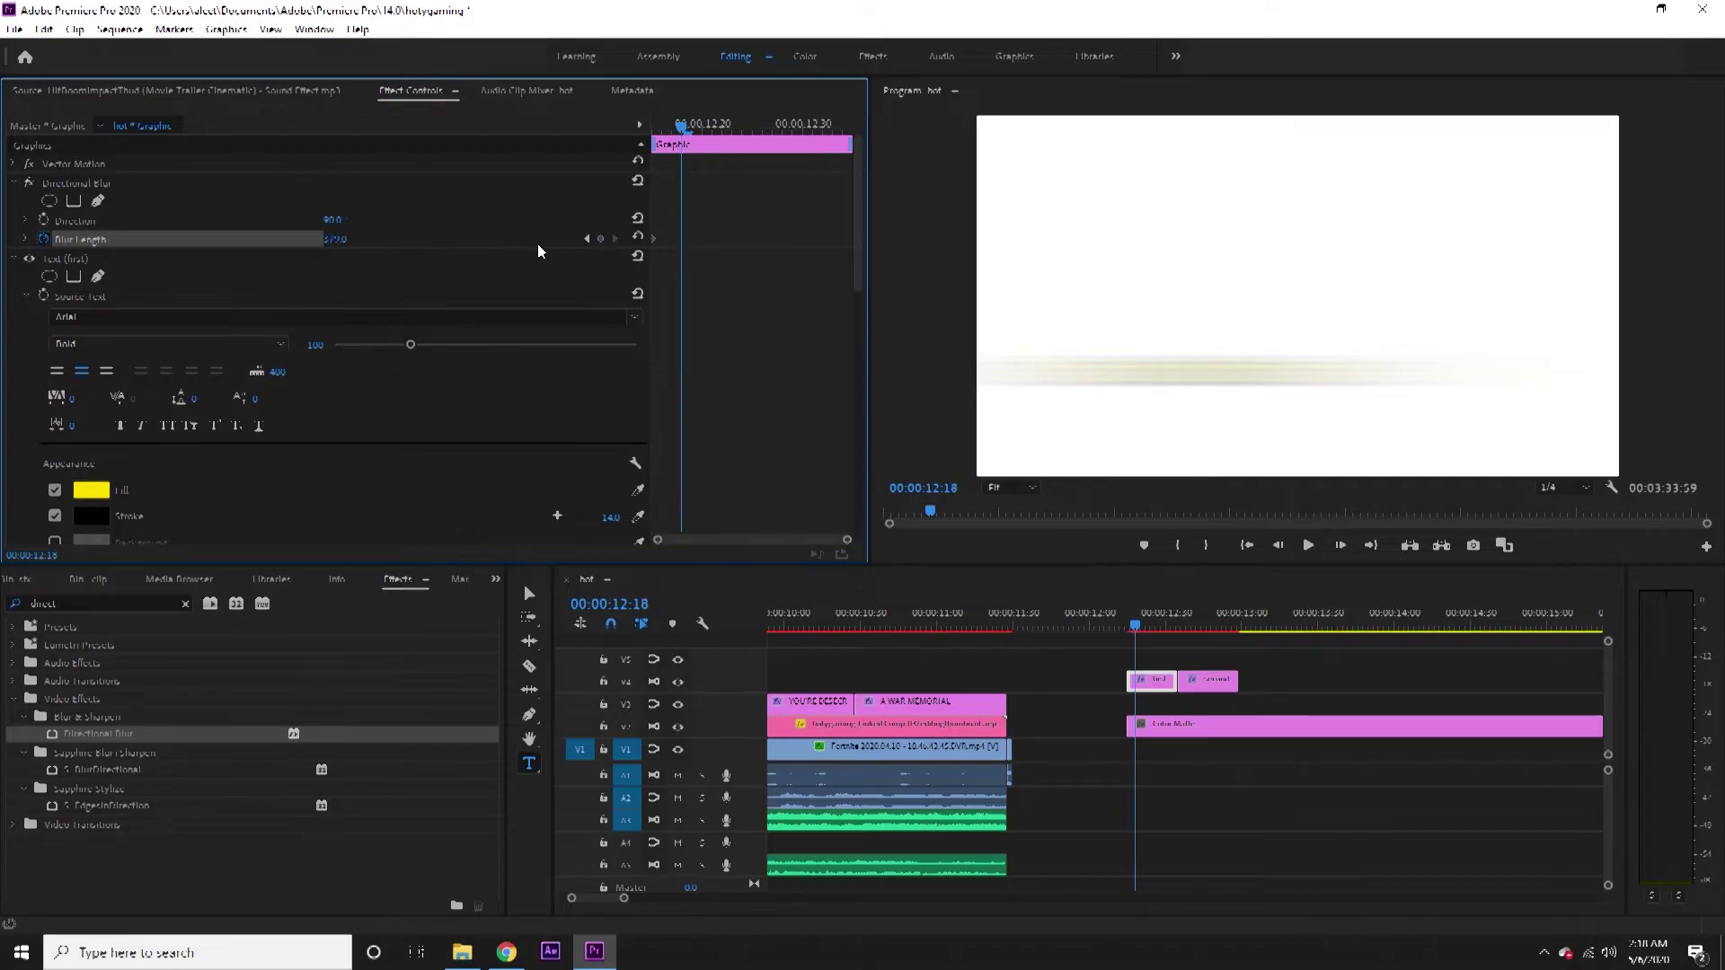
pyautogui.click(638, 237)
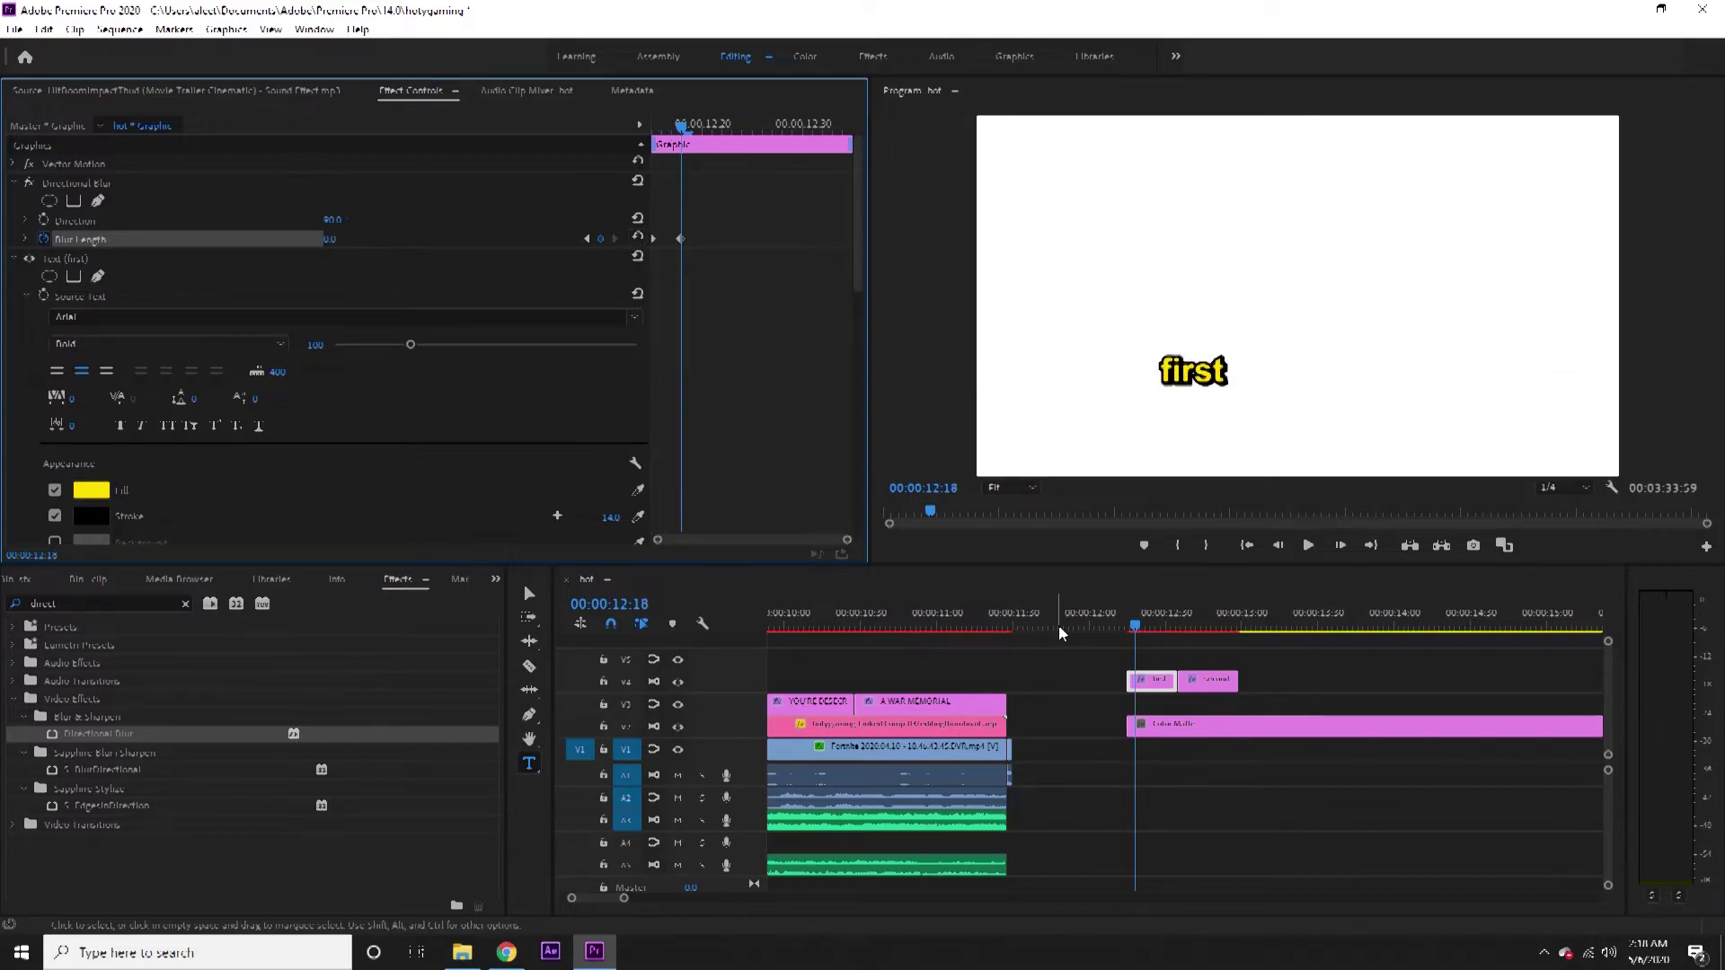
# Add a strong Blur Length keyframe at the end of the "first" title and a keyframe of 0 at 00:00:12:31.
pyautogui.moveTo(1138, 634); pyautogui.dragTo(1179, 629)
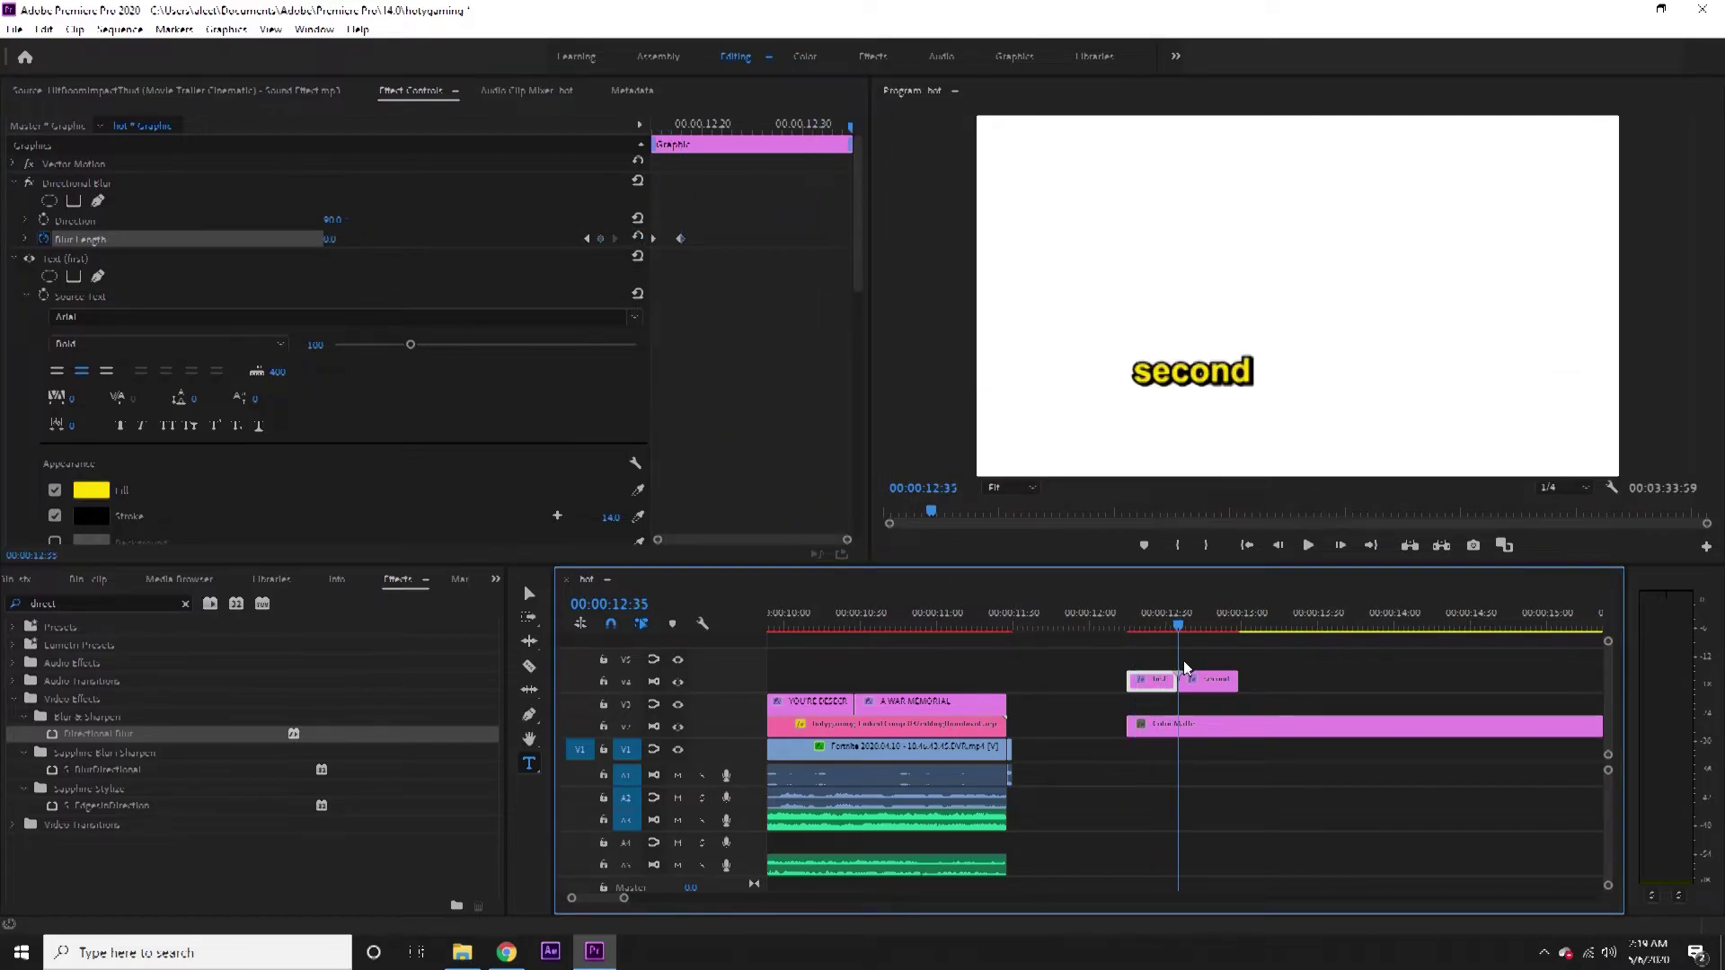
pyautogui.moveTo(327, 239)
pyautogui.mouseDown()
pyautogui.moveTo(378, 239)
pyautogui.moveTo(347, 255)
pyautogui.mouseUp()
pyautogui.press('Left')
pyautogui.press('Left')
pyautogui.press('Left')
pyautogui.press('Left')
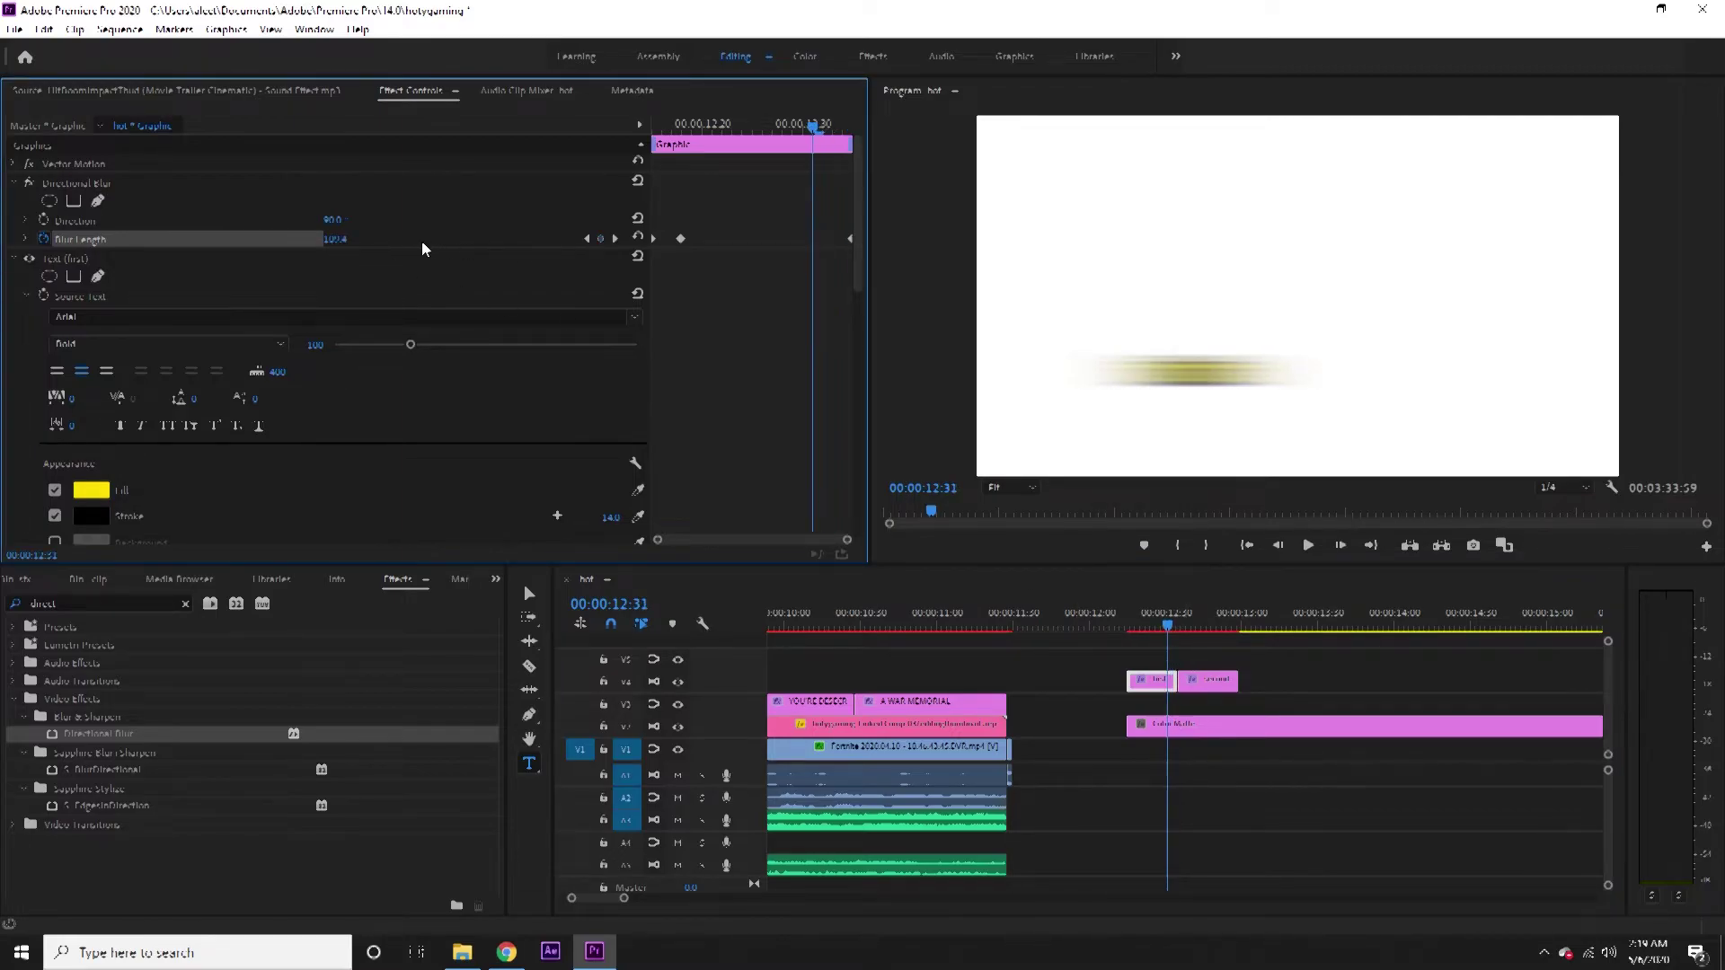
pyautogui.click(336, 240)
pyautogui.write('0')
pyautogui.press('Return')
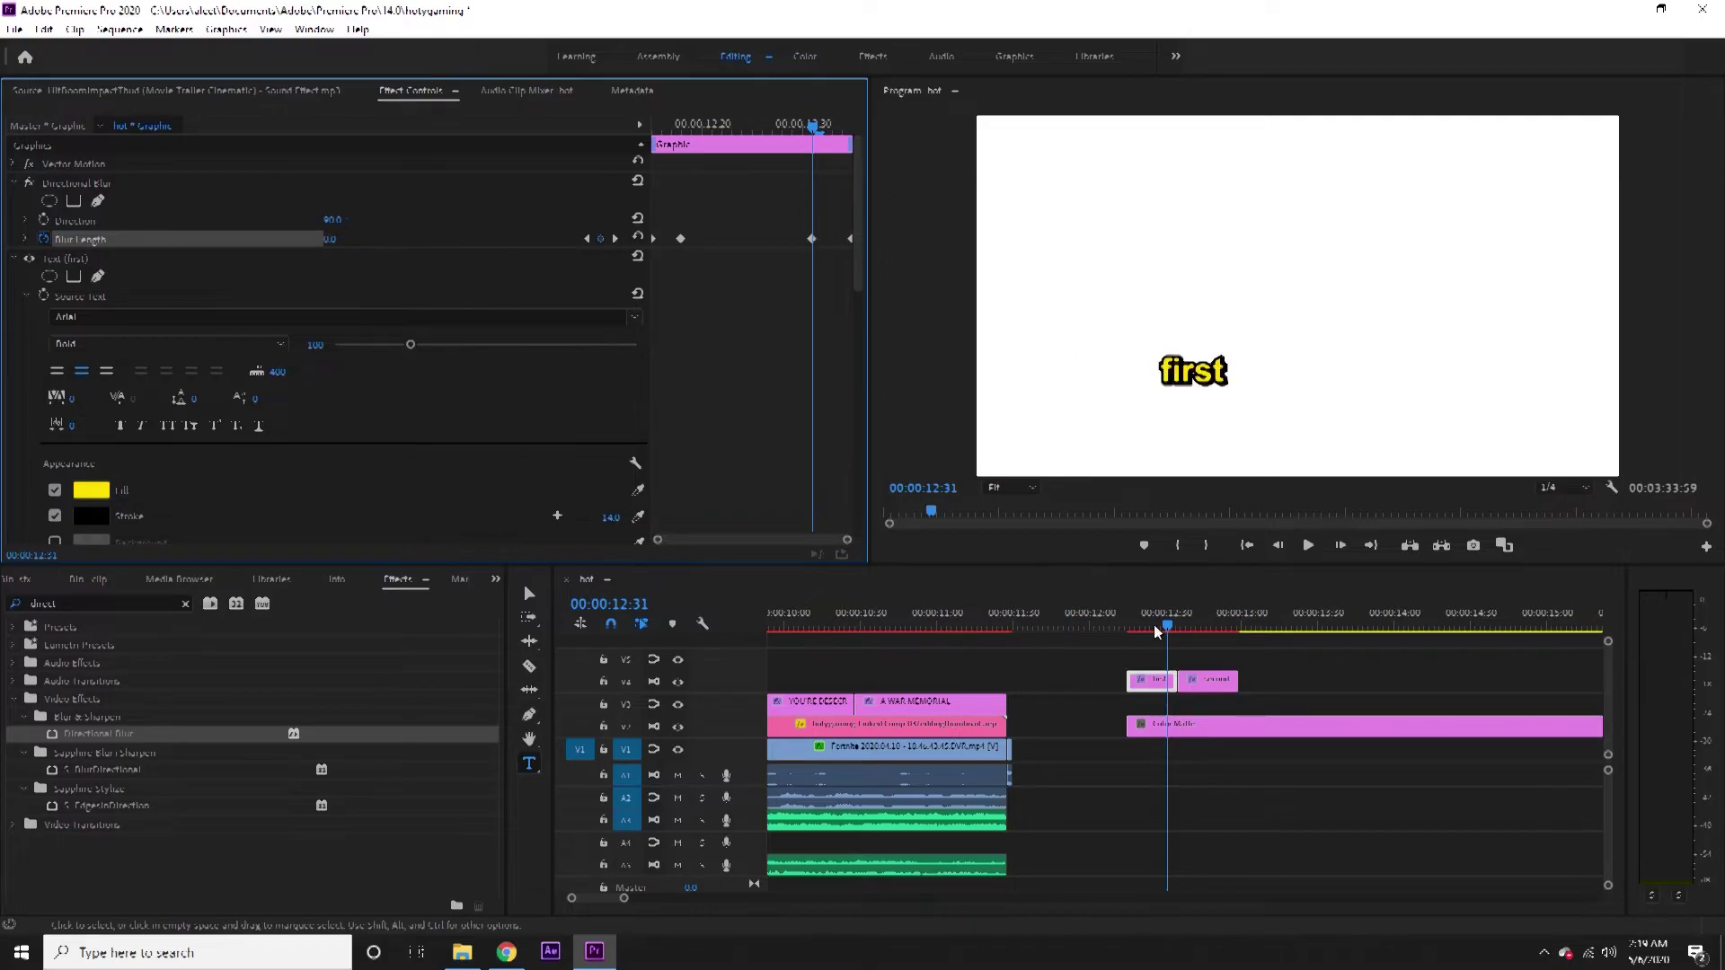
# Play back the blur animation at the start of the "first" title.
pyautogui.moveTo(1162, 626)
pyautogui.mouseDown()
pyautogui.moveTo(1114, 625)
pyautogui.moveTo(1181, 601)
pyautogui.moveTo(1134, 608)
pyautogui.mouseUp()
pyautogui.press('space')
pyautogui.press('space')
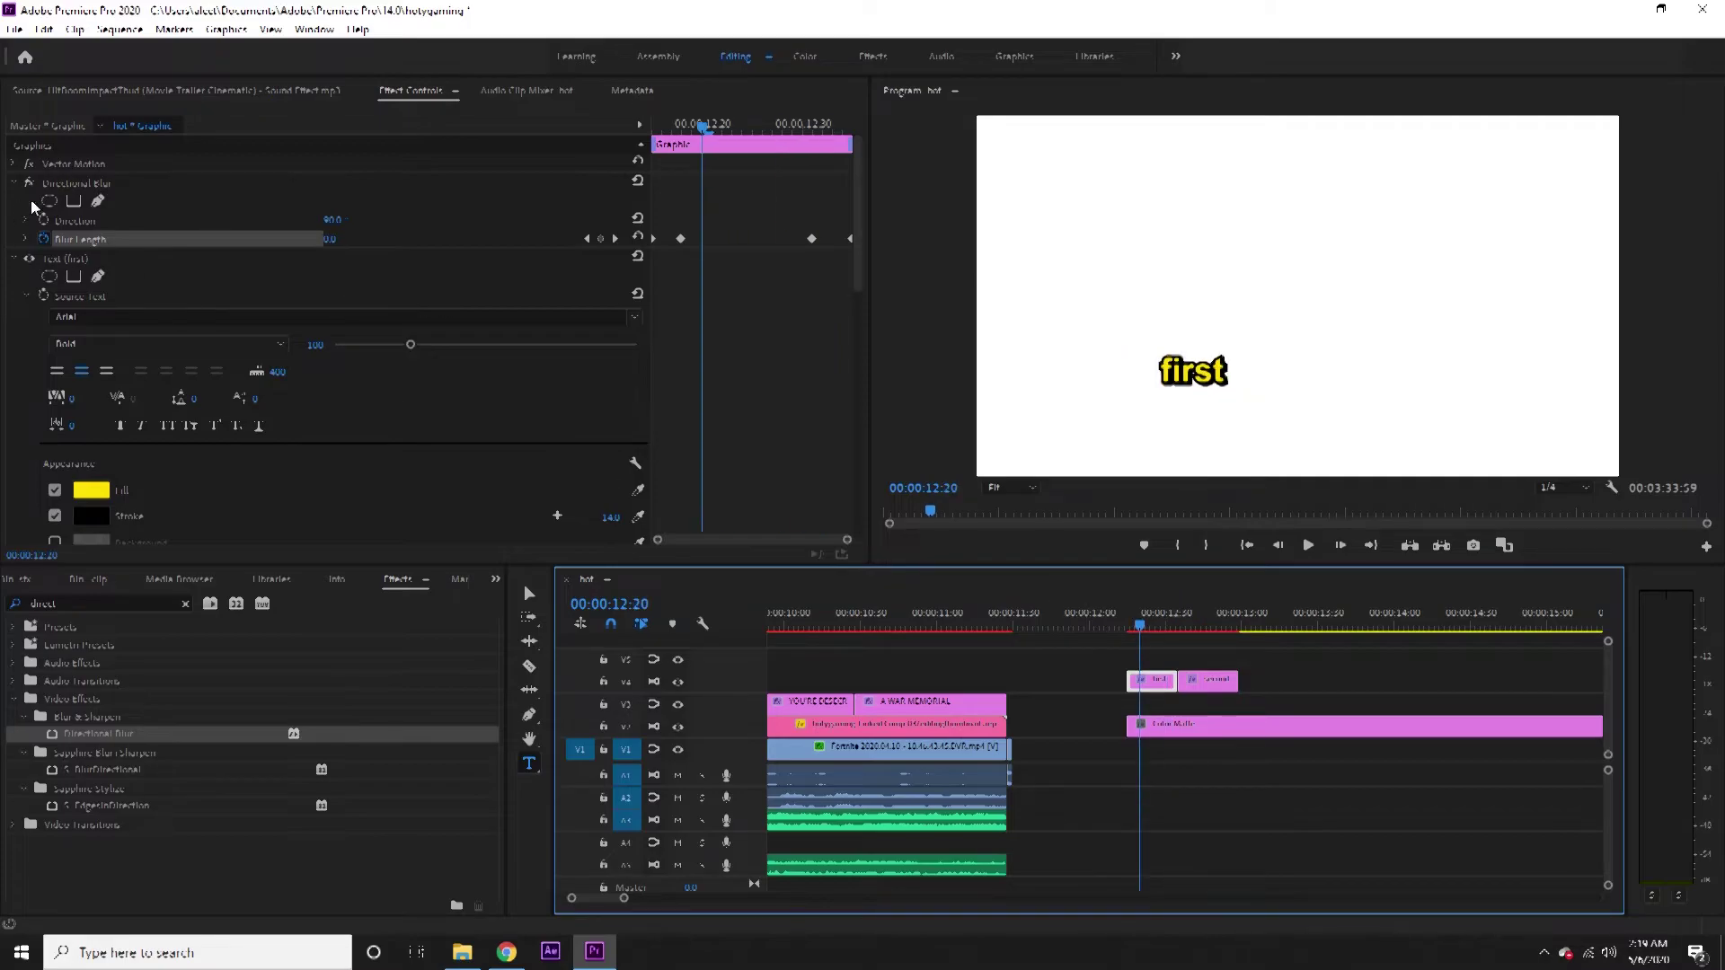
# Save the keyframed Directional Blur effect as "Directional Blur Preset" with the Scale type.
pyautogui.rightClick(91, 185)
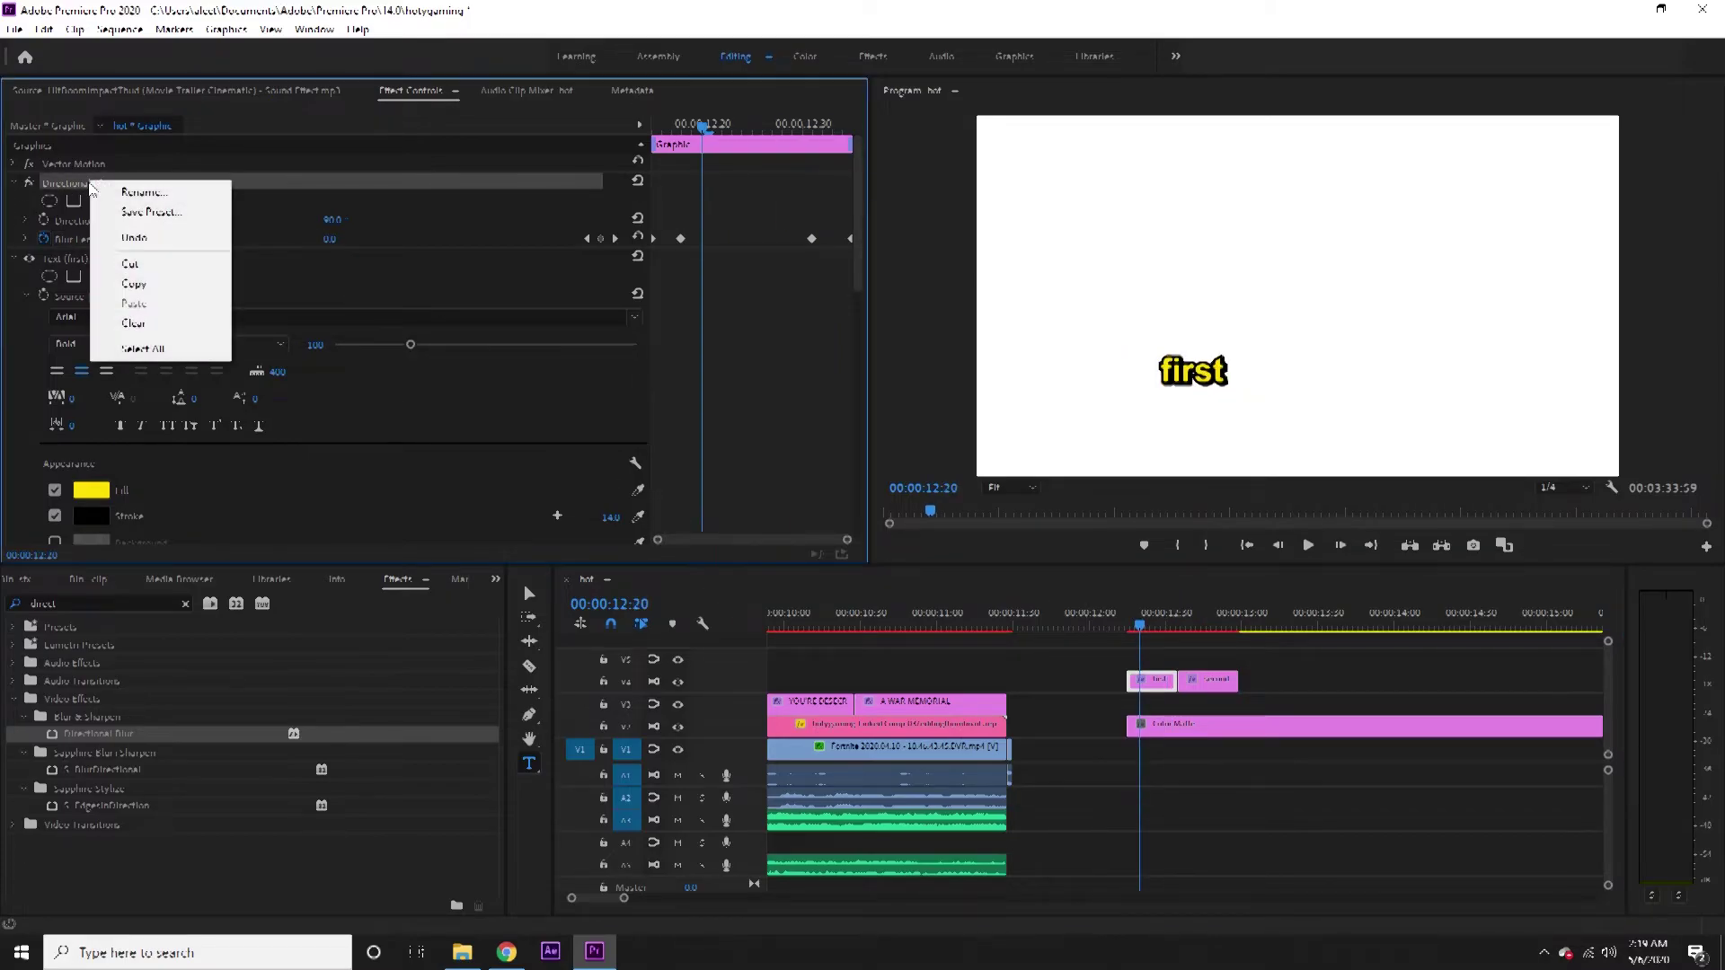
pyautogui.click(144, 216)
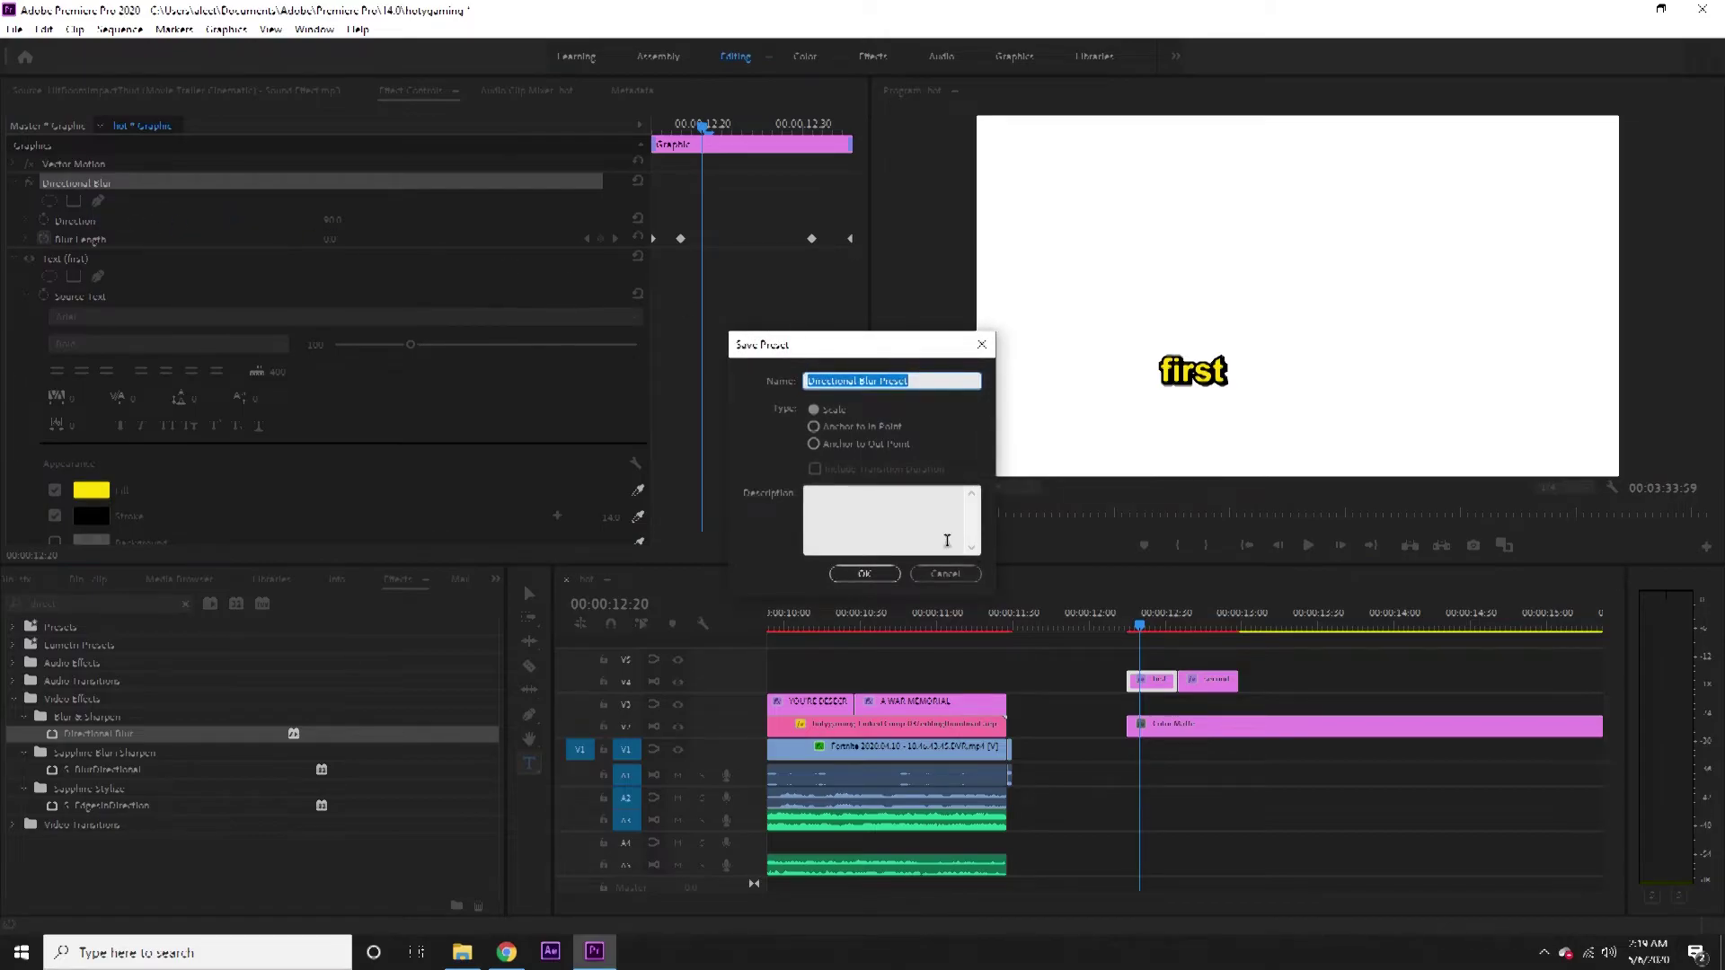
pyautogui.click(813, 410)
pyautogui.click(864, 574)
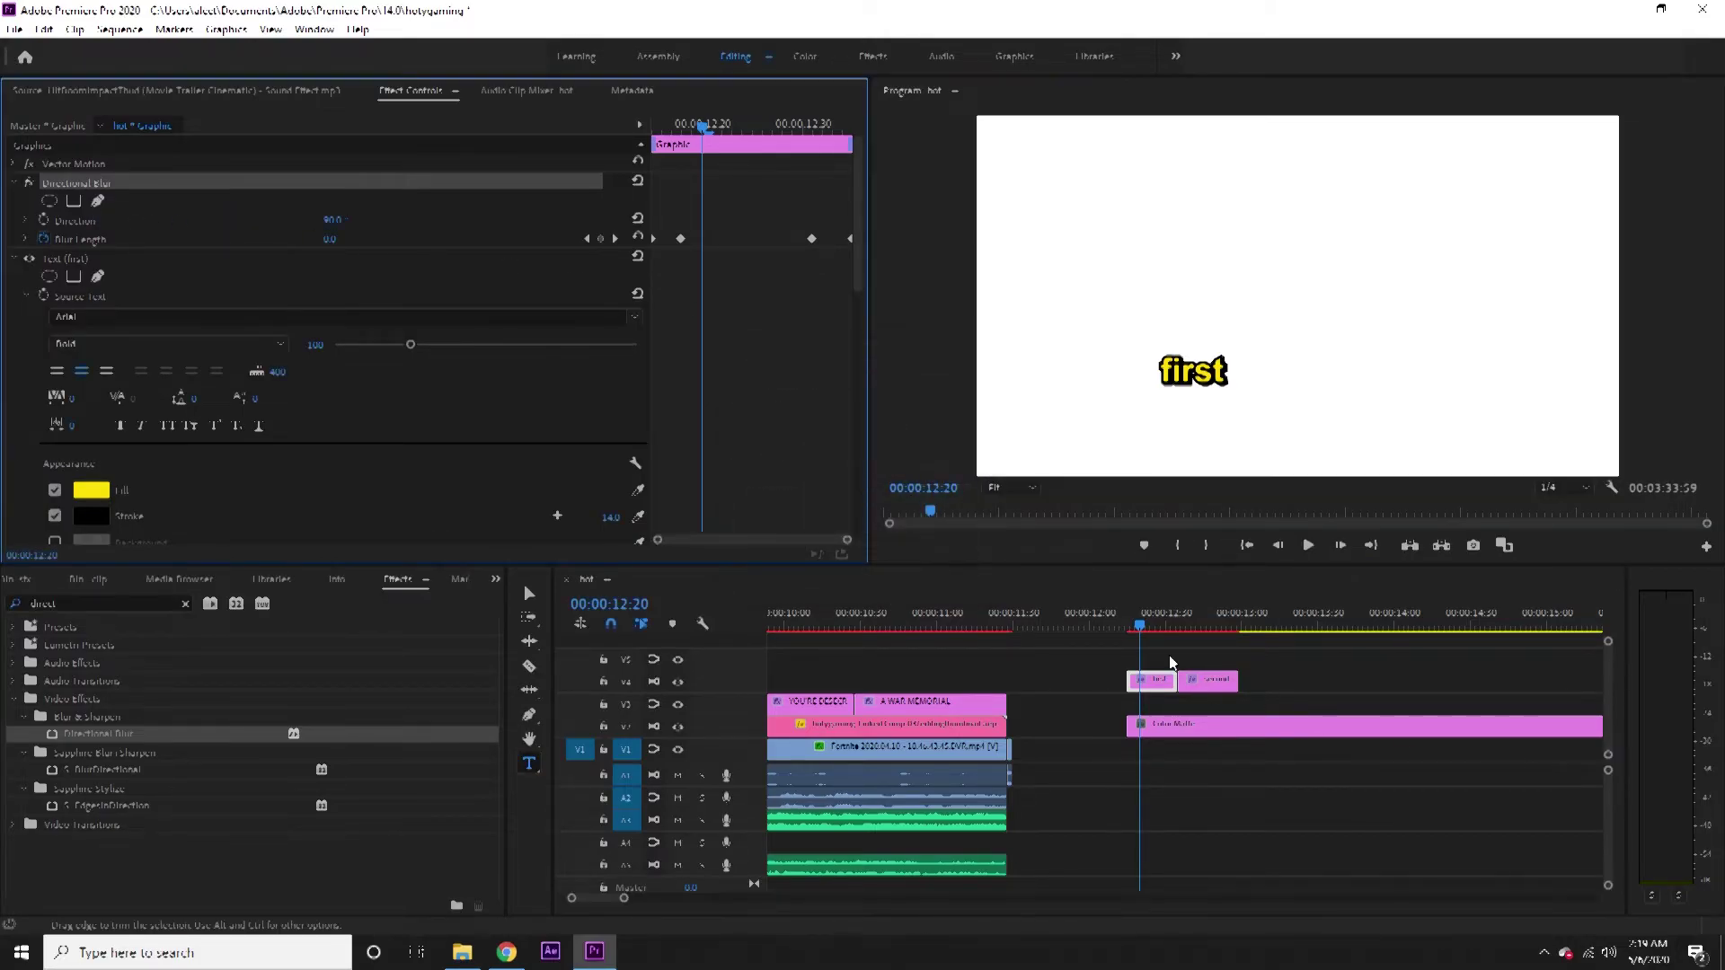
# Duplicate the "second" title clip into four adjoining clips on the same track, placed after a gap from the "first" title.
pyautogui.click(1164, 643)
pyautogui.press('space')
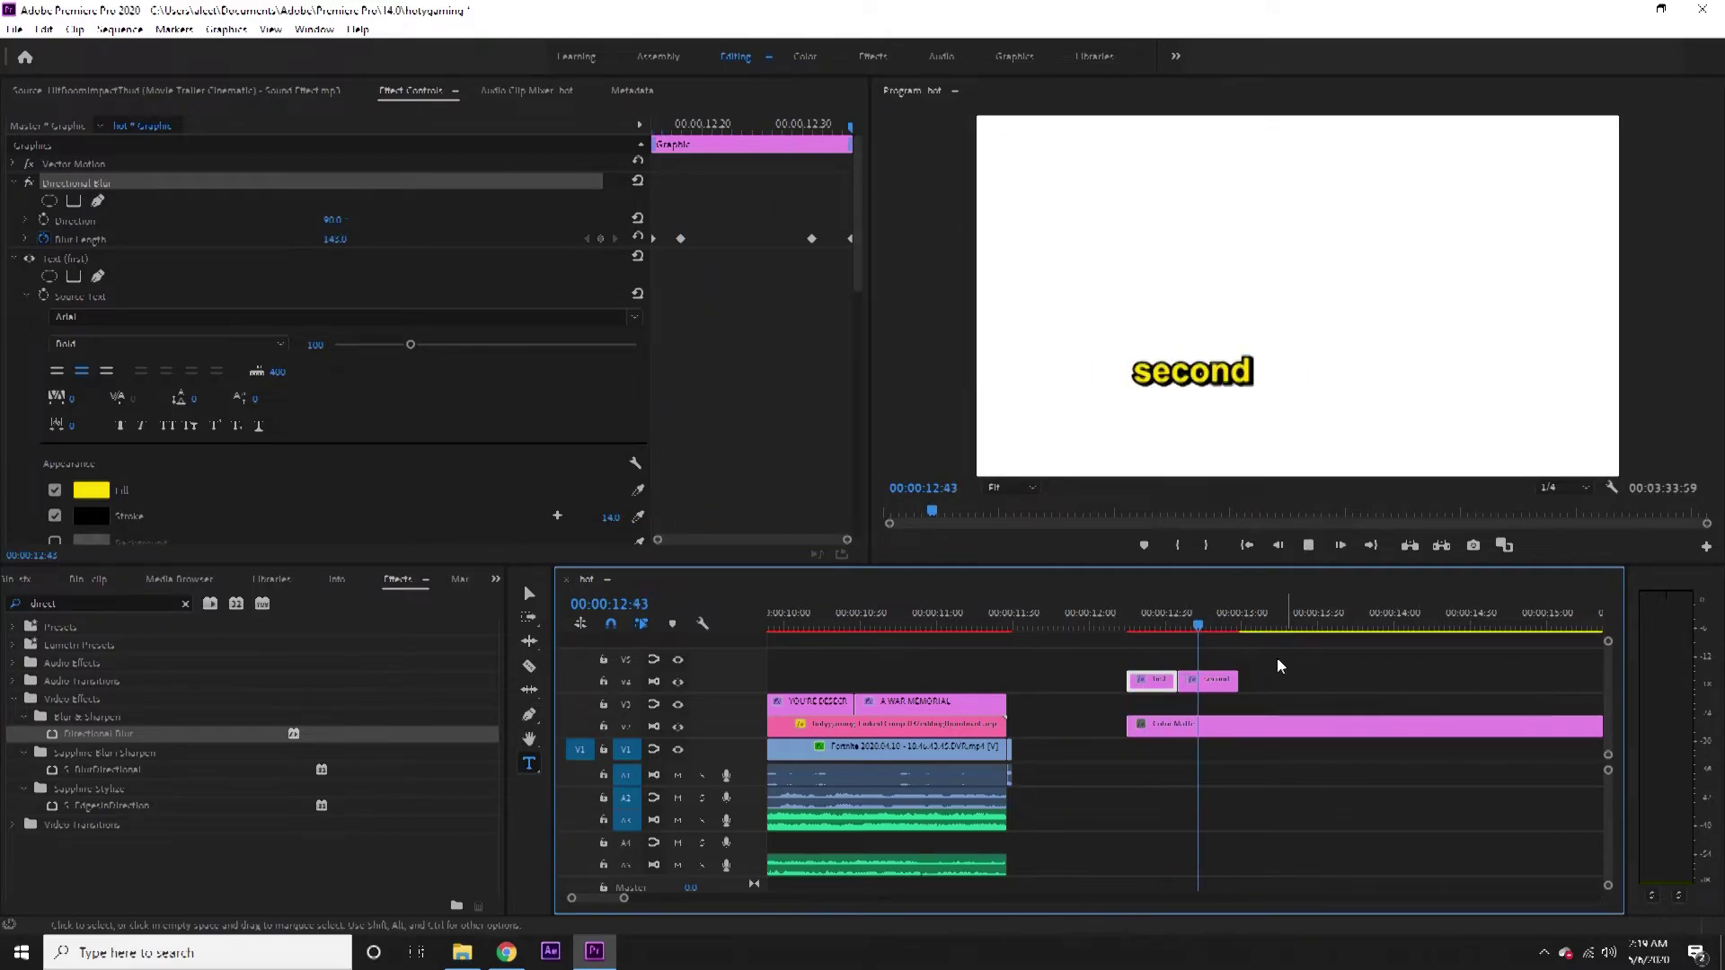
pyautogui.moveTo(1215, 627); pyautogui.dragTo(1502, 685)
pyautogui.press('space')
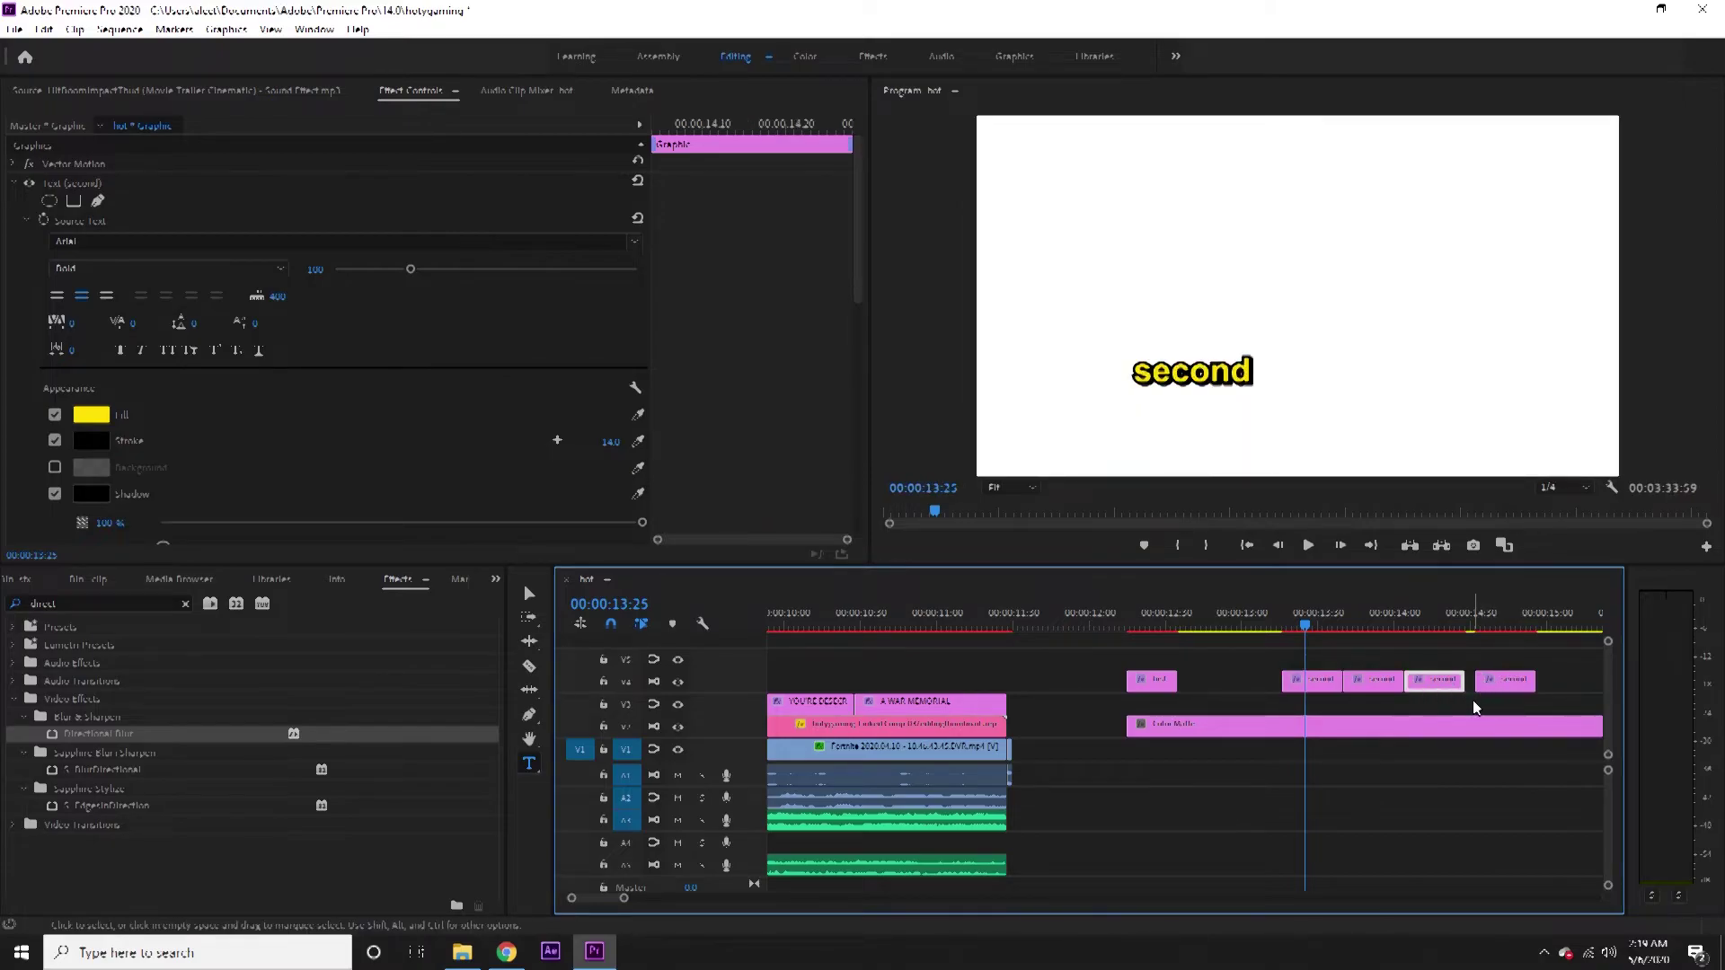
pyautogui.press('-')
pyautogui.click(1250, 626)
pyautogui.moveTo(1342, 686); pyautogui.dragTo(1204, 671)
pyautogui.press('space')
pyautogui.press('space')
pyautogui.click(1257, 621)
# Clear the effects search and apply the saved Directional Blur Preset to all four selected "second" title clips.
pyautogui.click(185, 604)
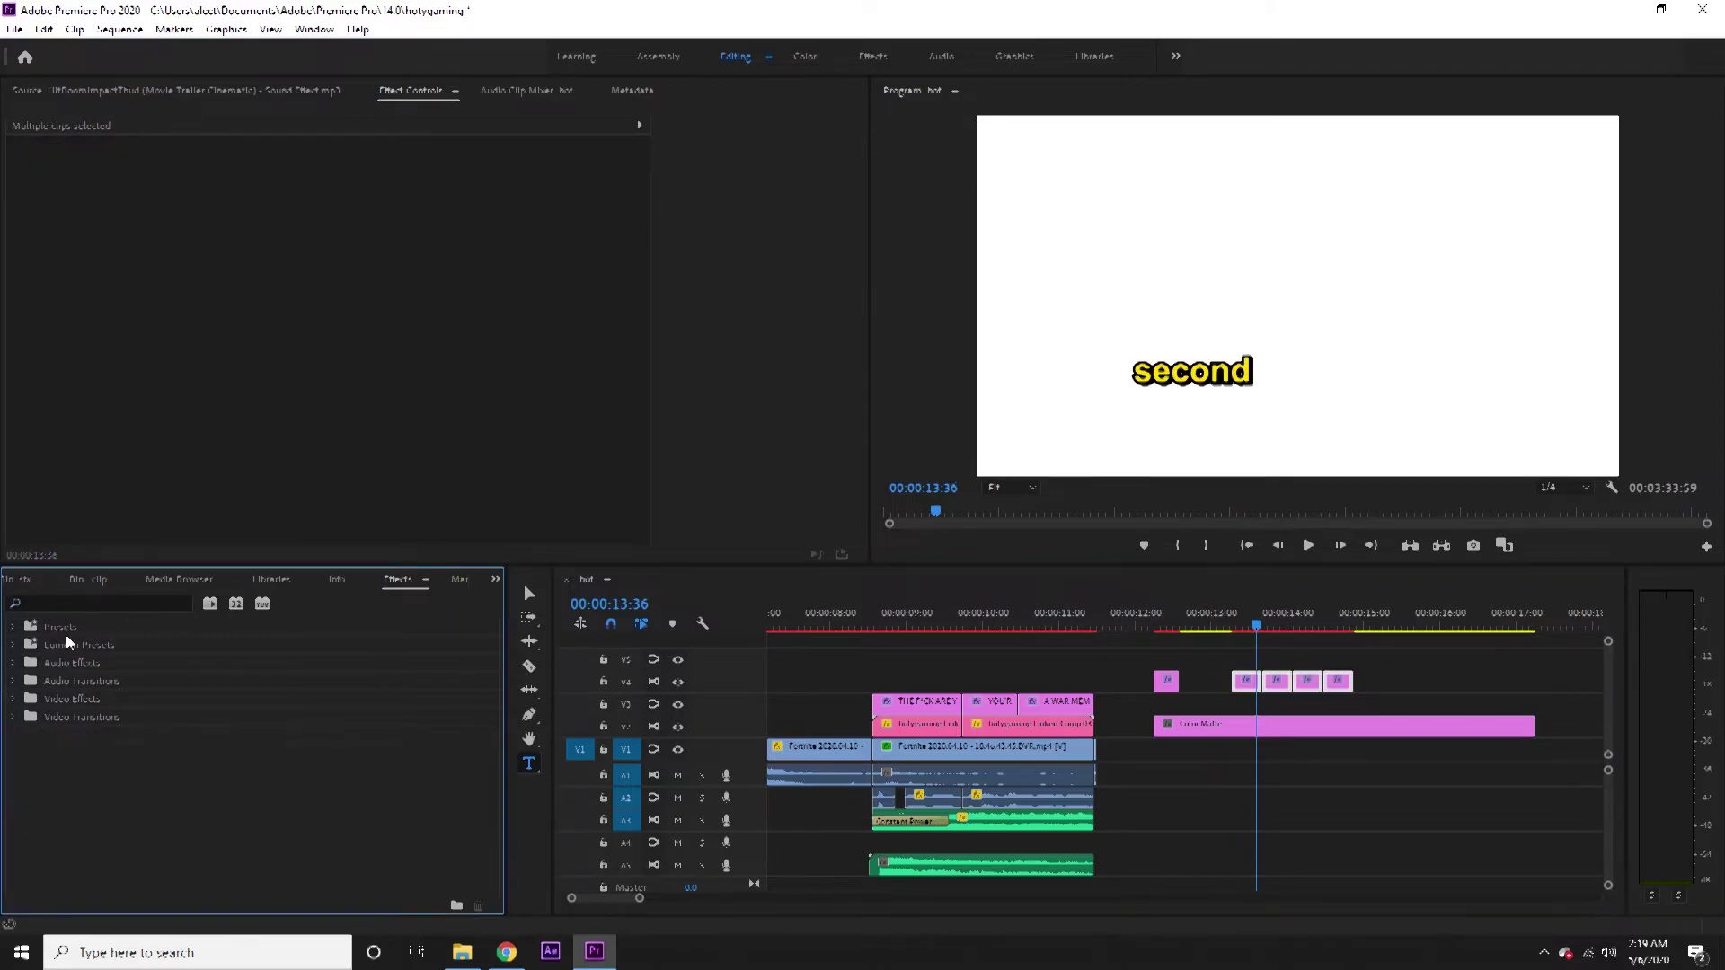
pyautogui.click(12, 629)
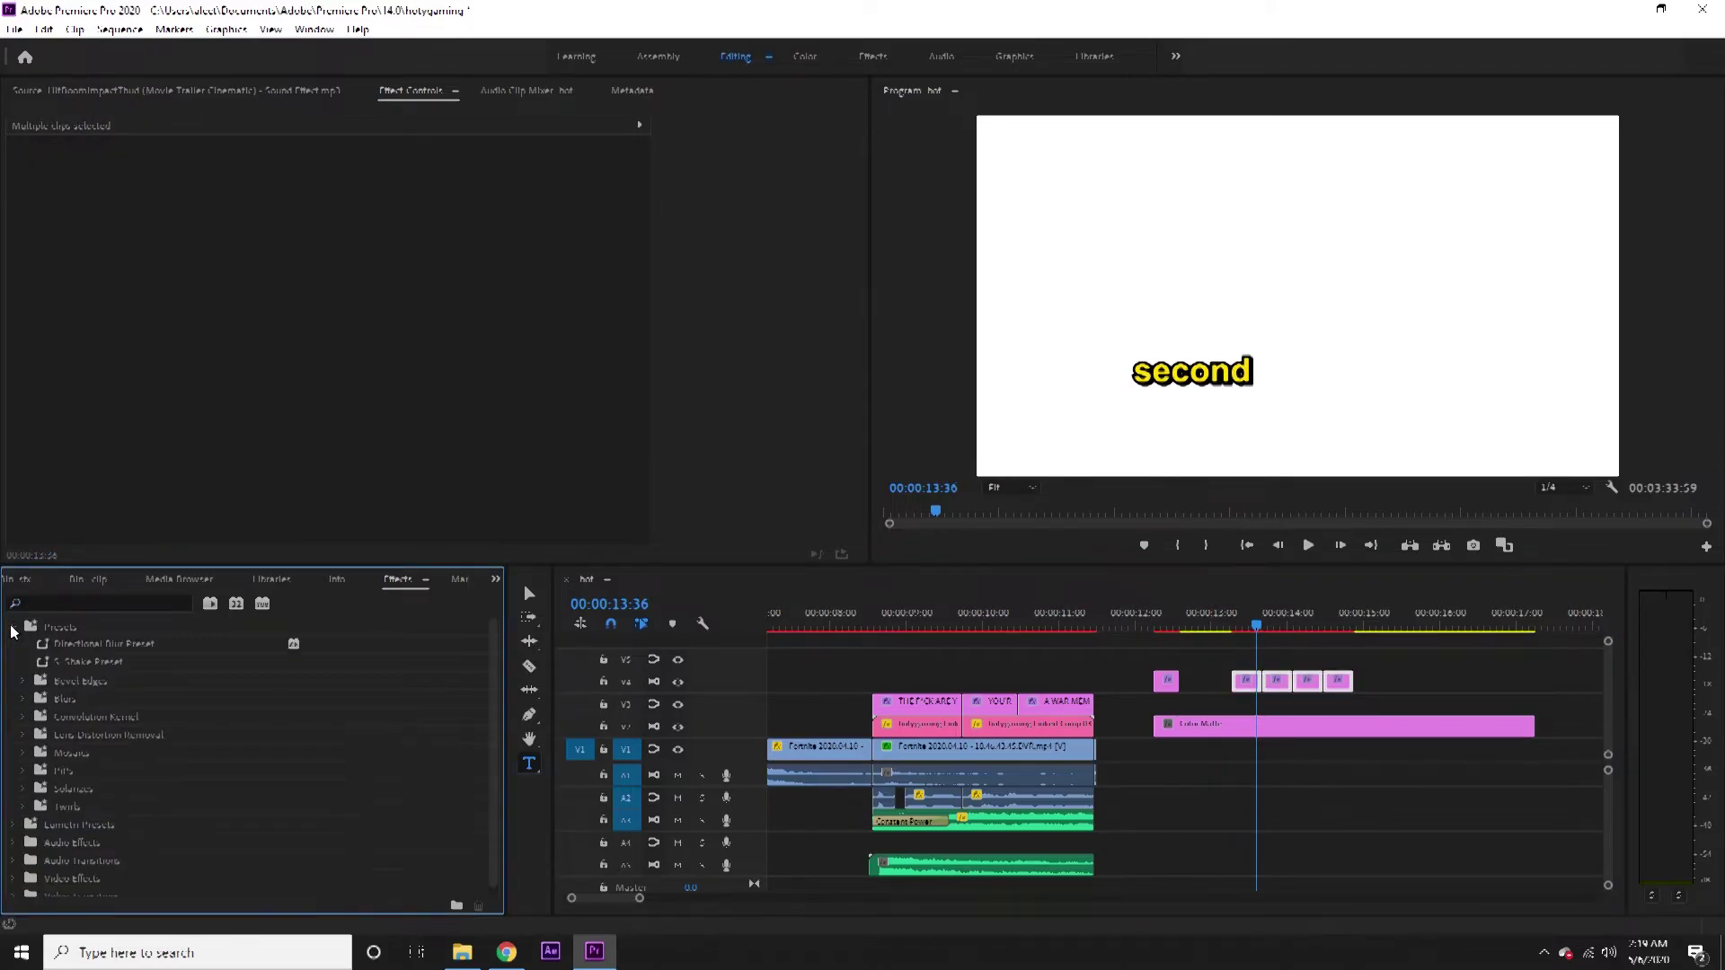
pyautogui.click(109, 647)
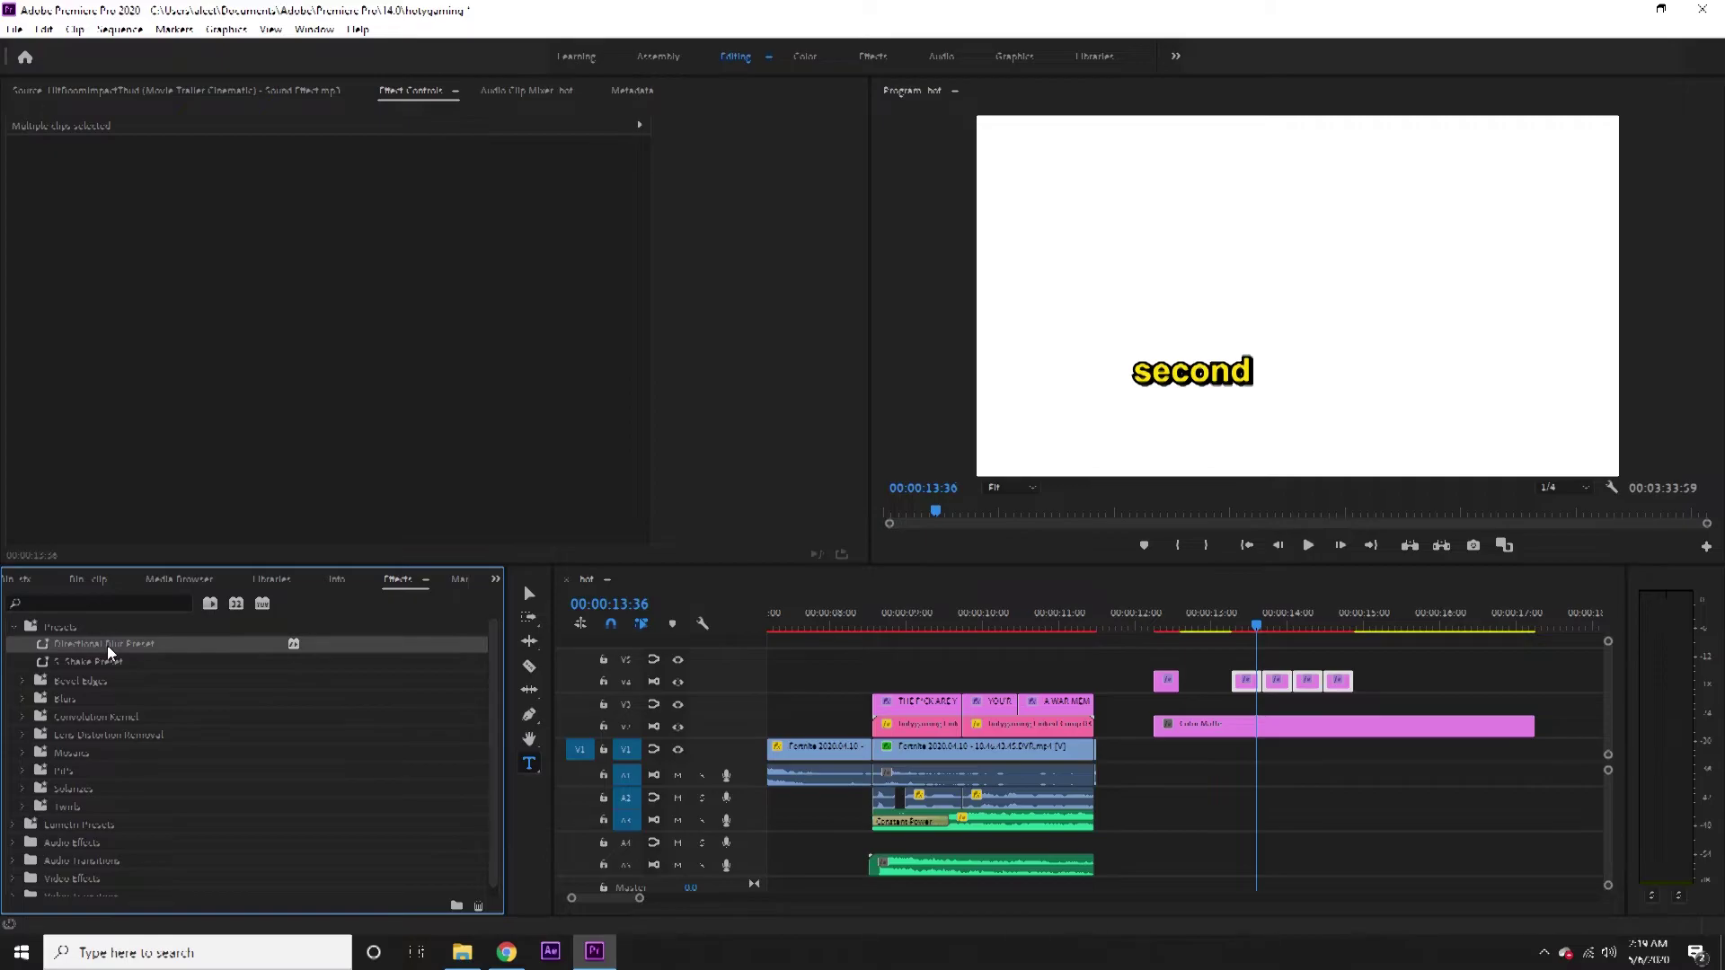
pyautogui.moveTo(144, 646); pyautogui.dragTo(1259, 689)
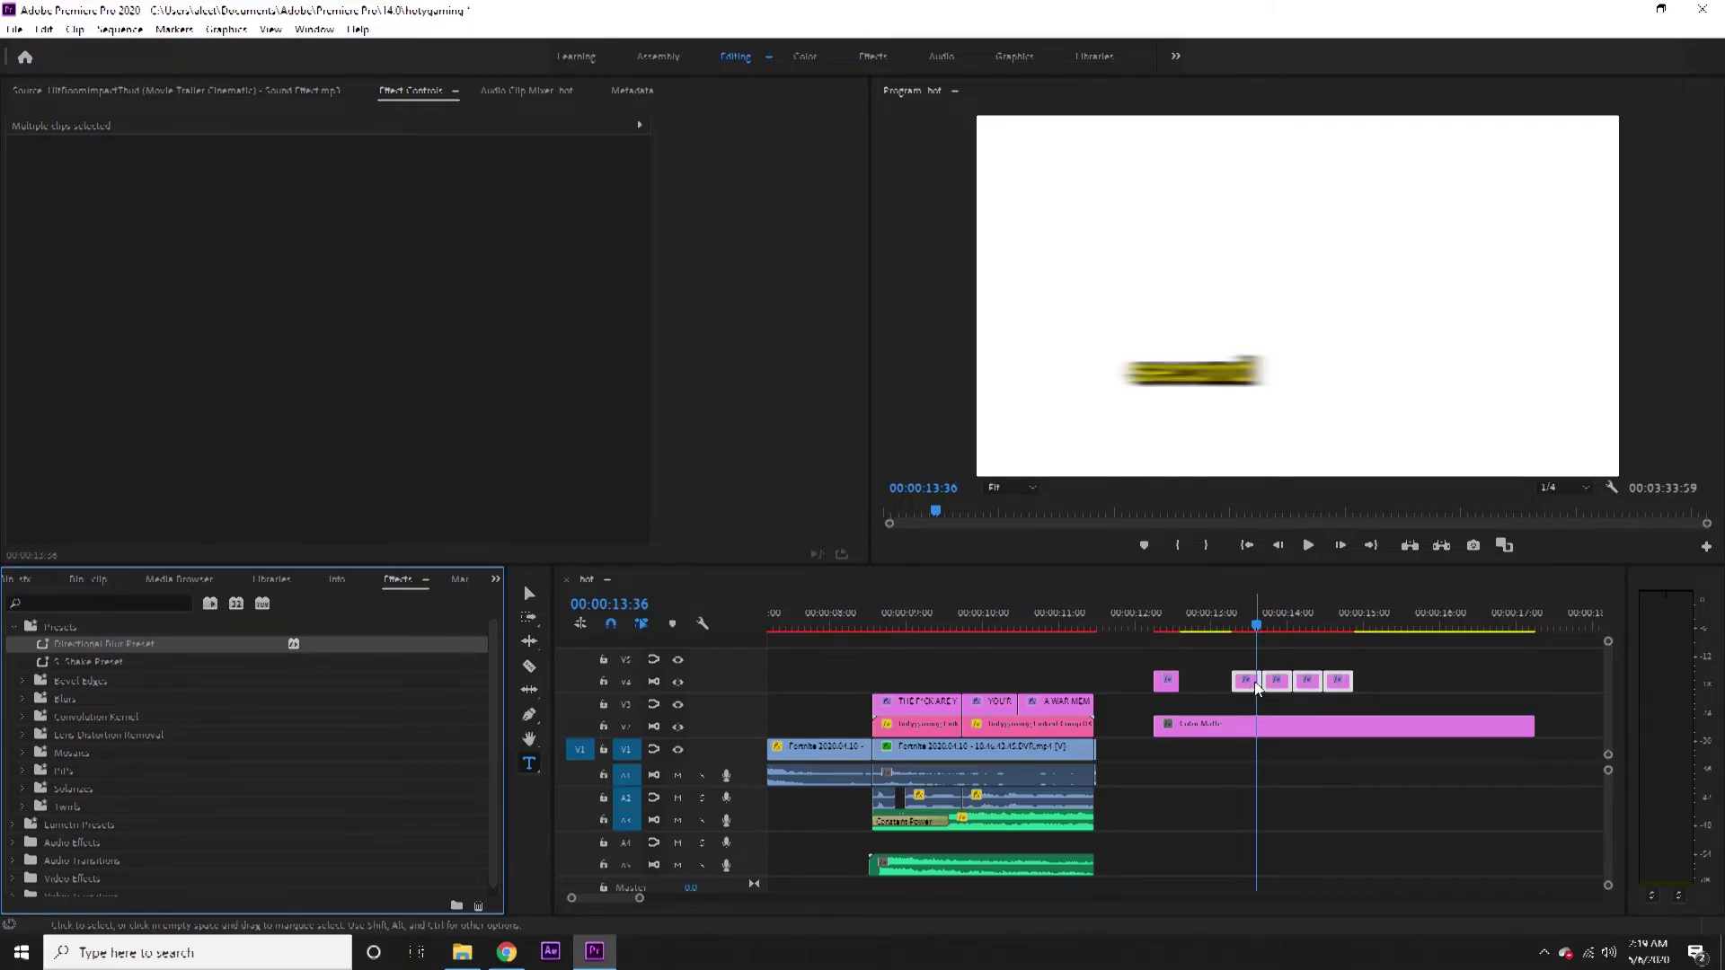
# Play back the four "second" title clips to check the blur transitions between them.
pyautogui.press('space')
pyautogui.click(1226, 623)
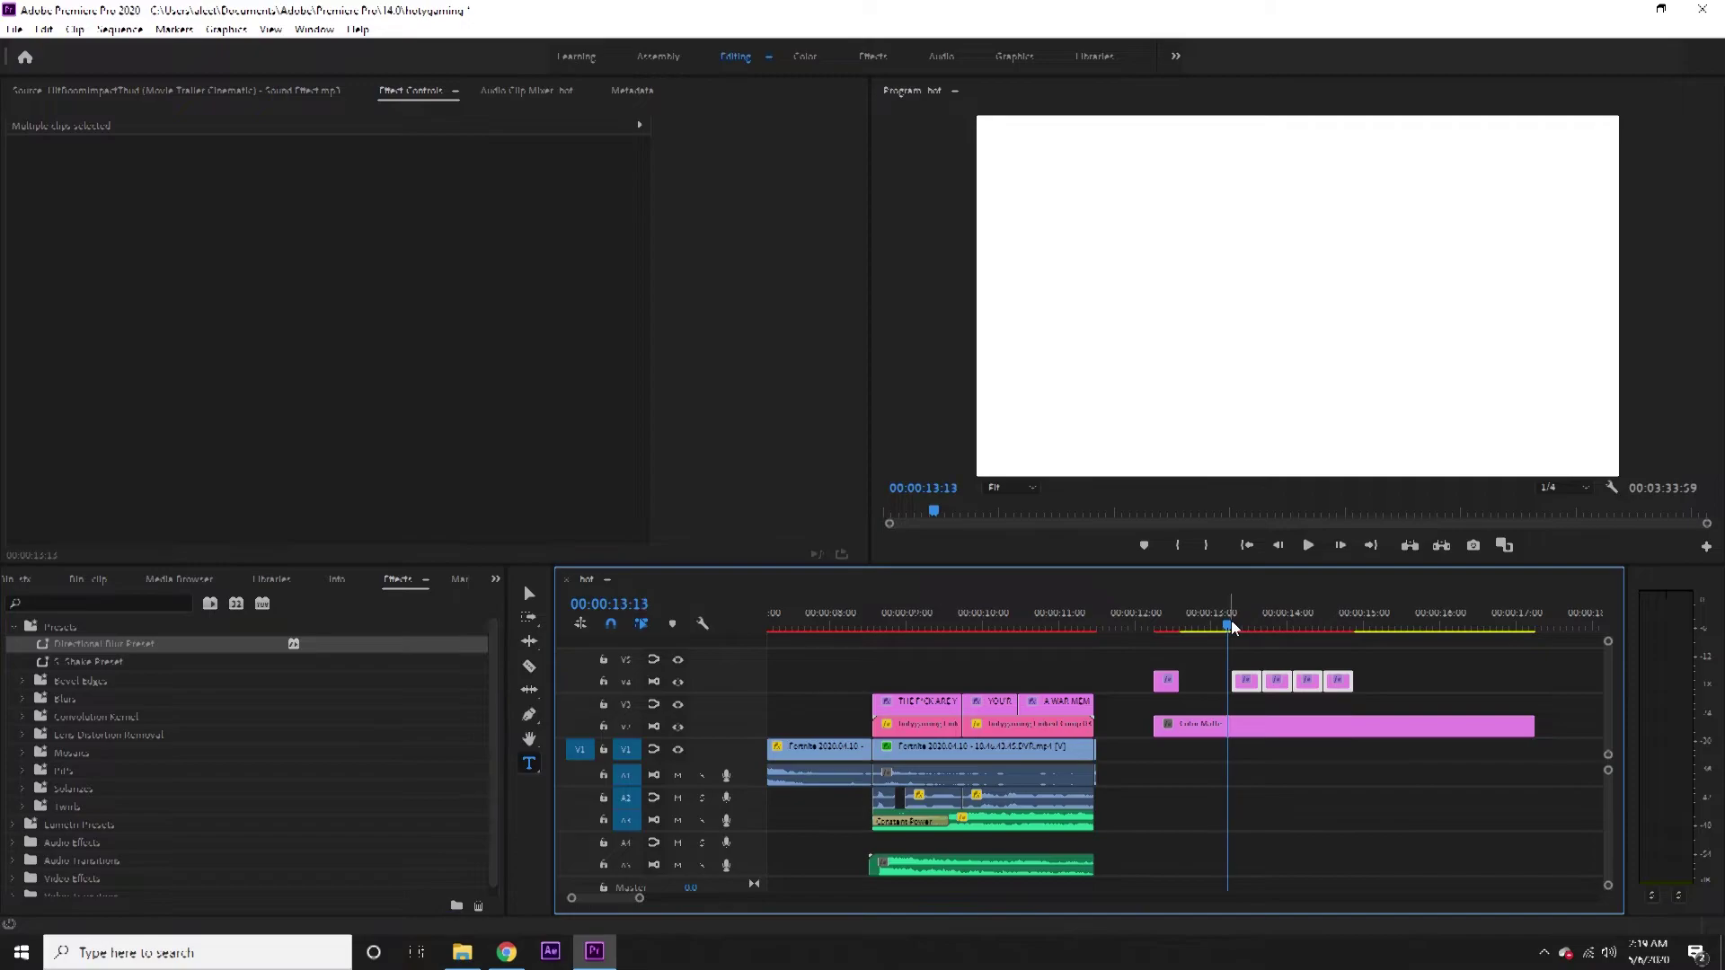
pyautogui.click(1231, 623)
pyautogui.moveTo(1241, 622); pyautogui.dragTo(1217, 624)
pyautogui.click(1224, 623)
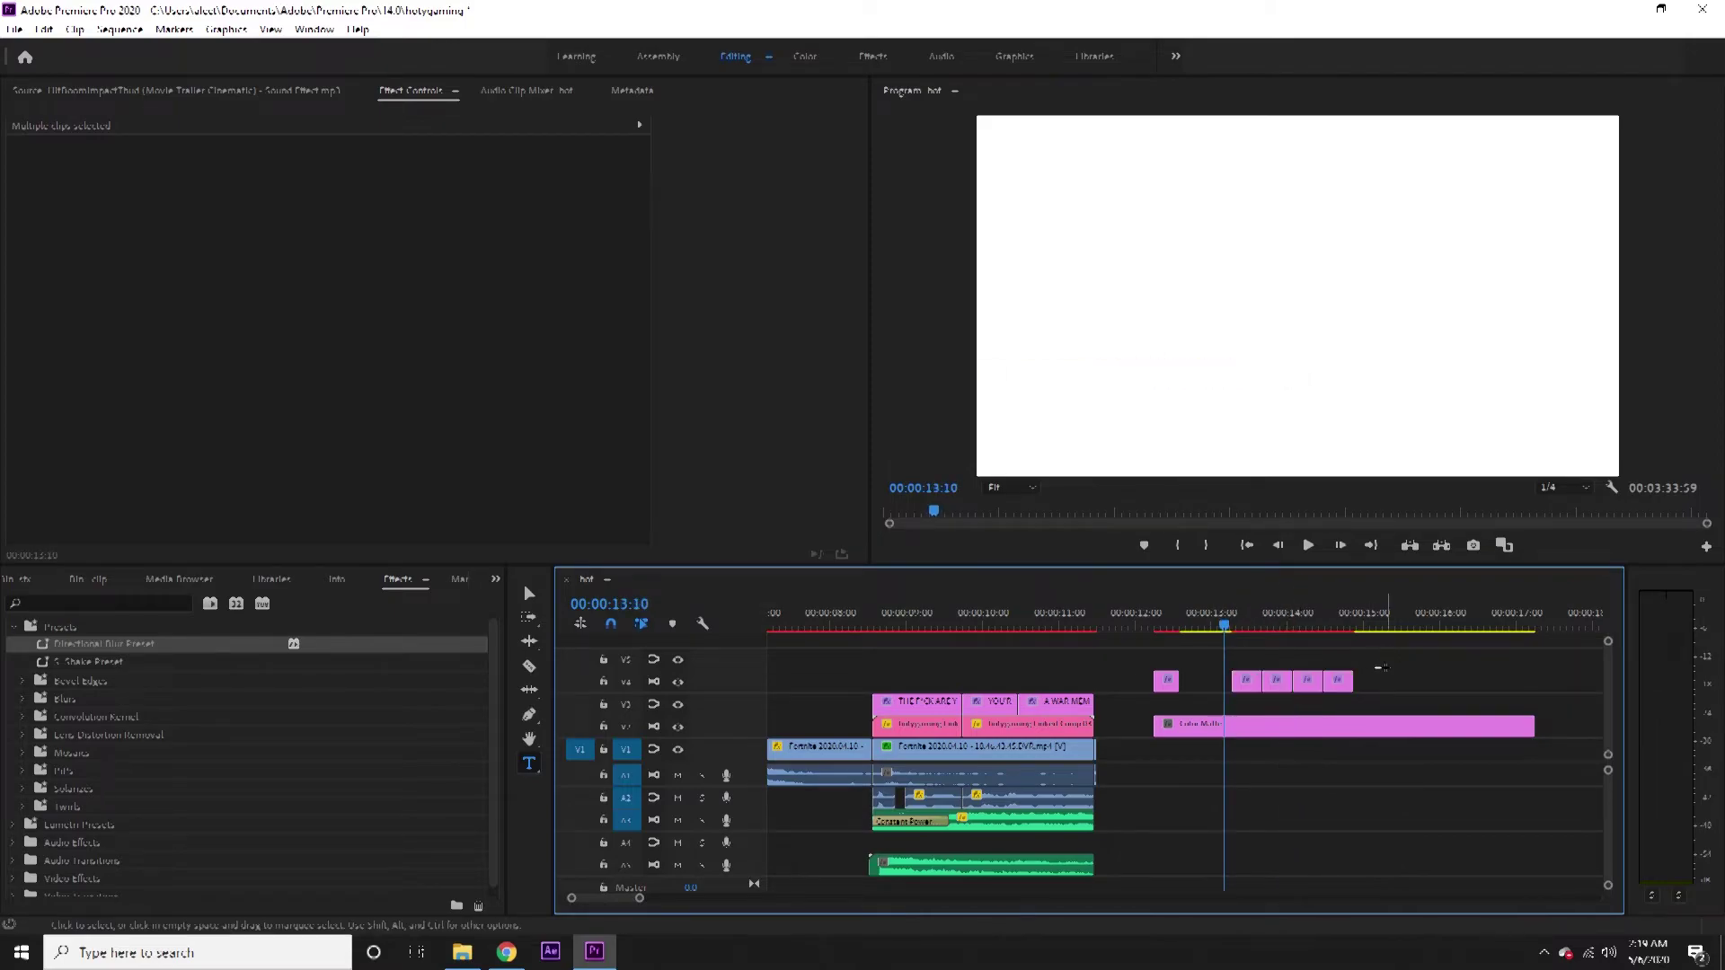
# Delete the four "second" title clips and play through the remaining "first" title.
pyautogui.press('Delete')
pyautogui.click(1139, 620)
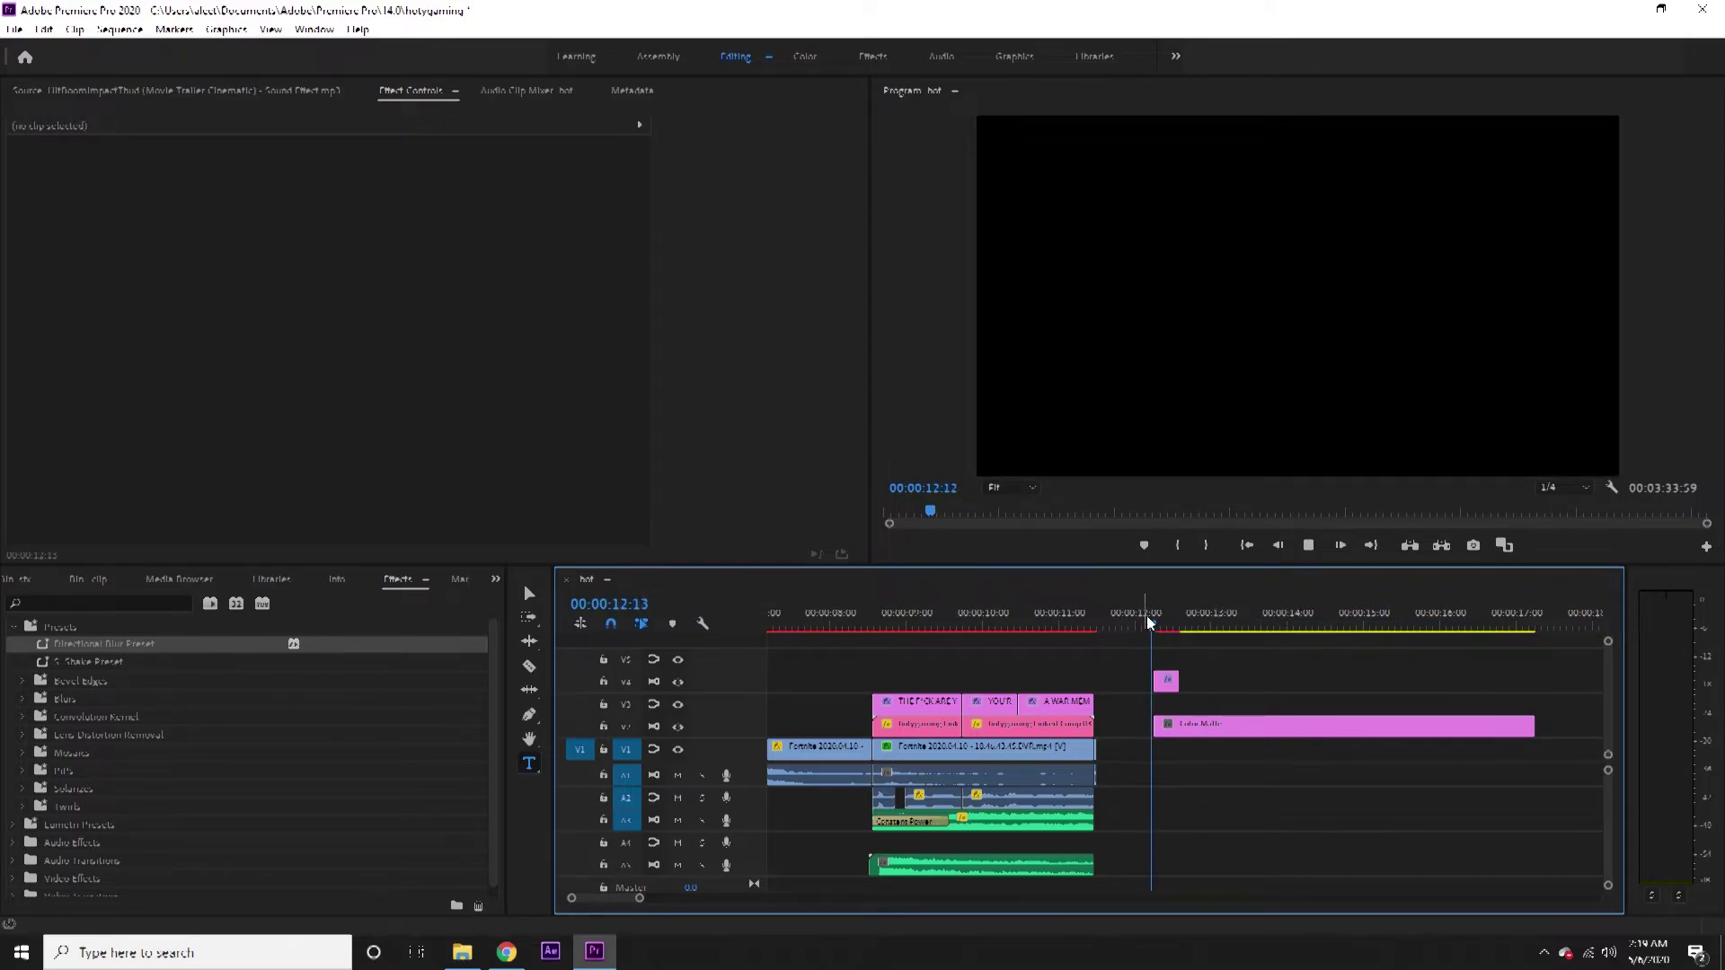
pyautogui.click(1193, 620)
pyautogui.moveTo(1189, 616); pyautogui.dragTo(1158, 631)
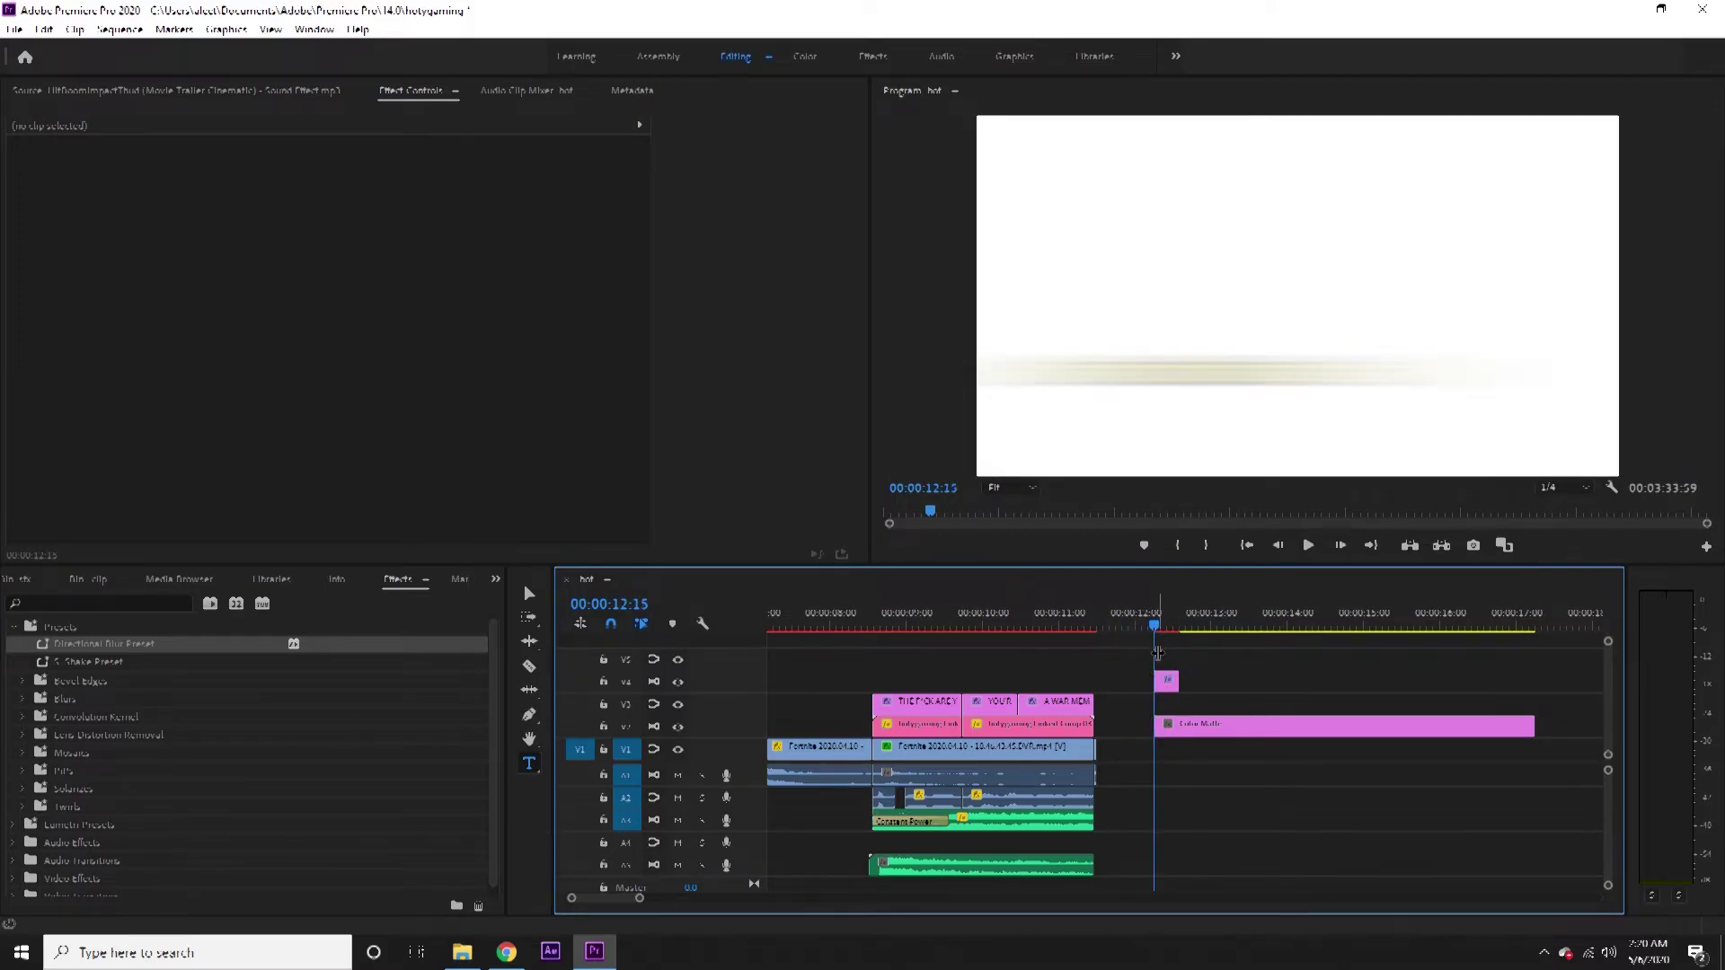
# Remove the Directional Blur effect from the "first" title and delete that title clip from the timeline.
pyautogui.click(1166, 681)
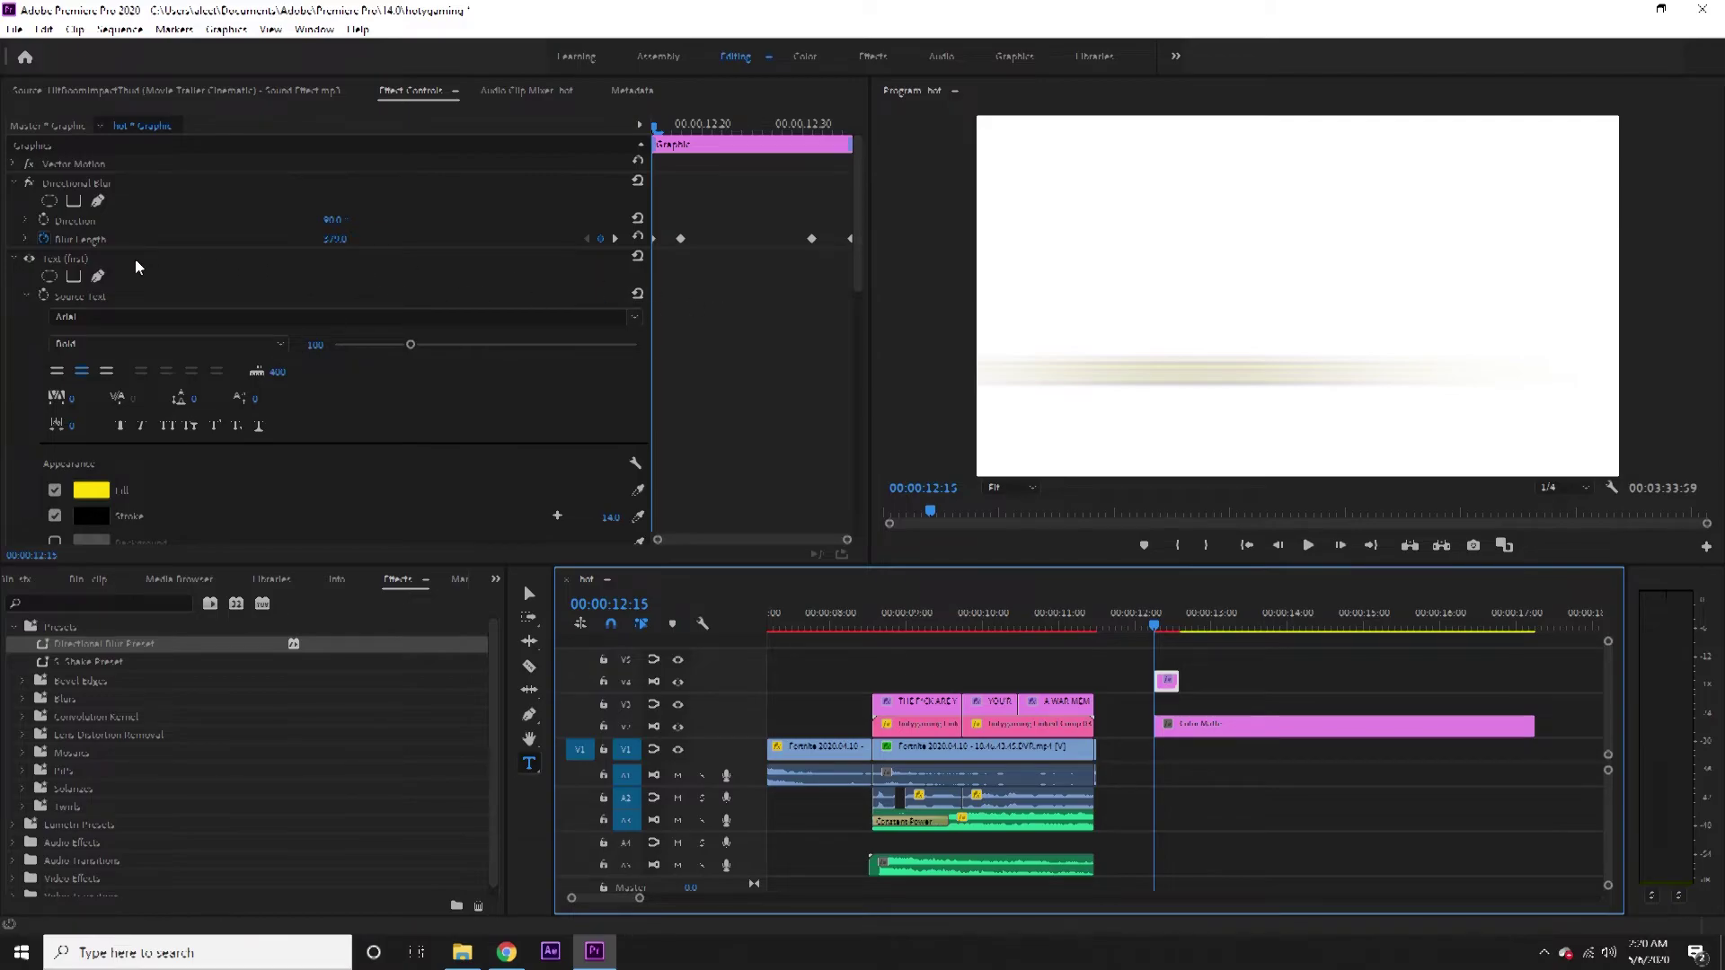
pyautogui.click(91, 186)
pyautogui.press('Delete')
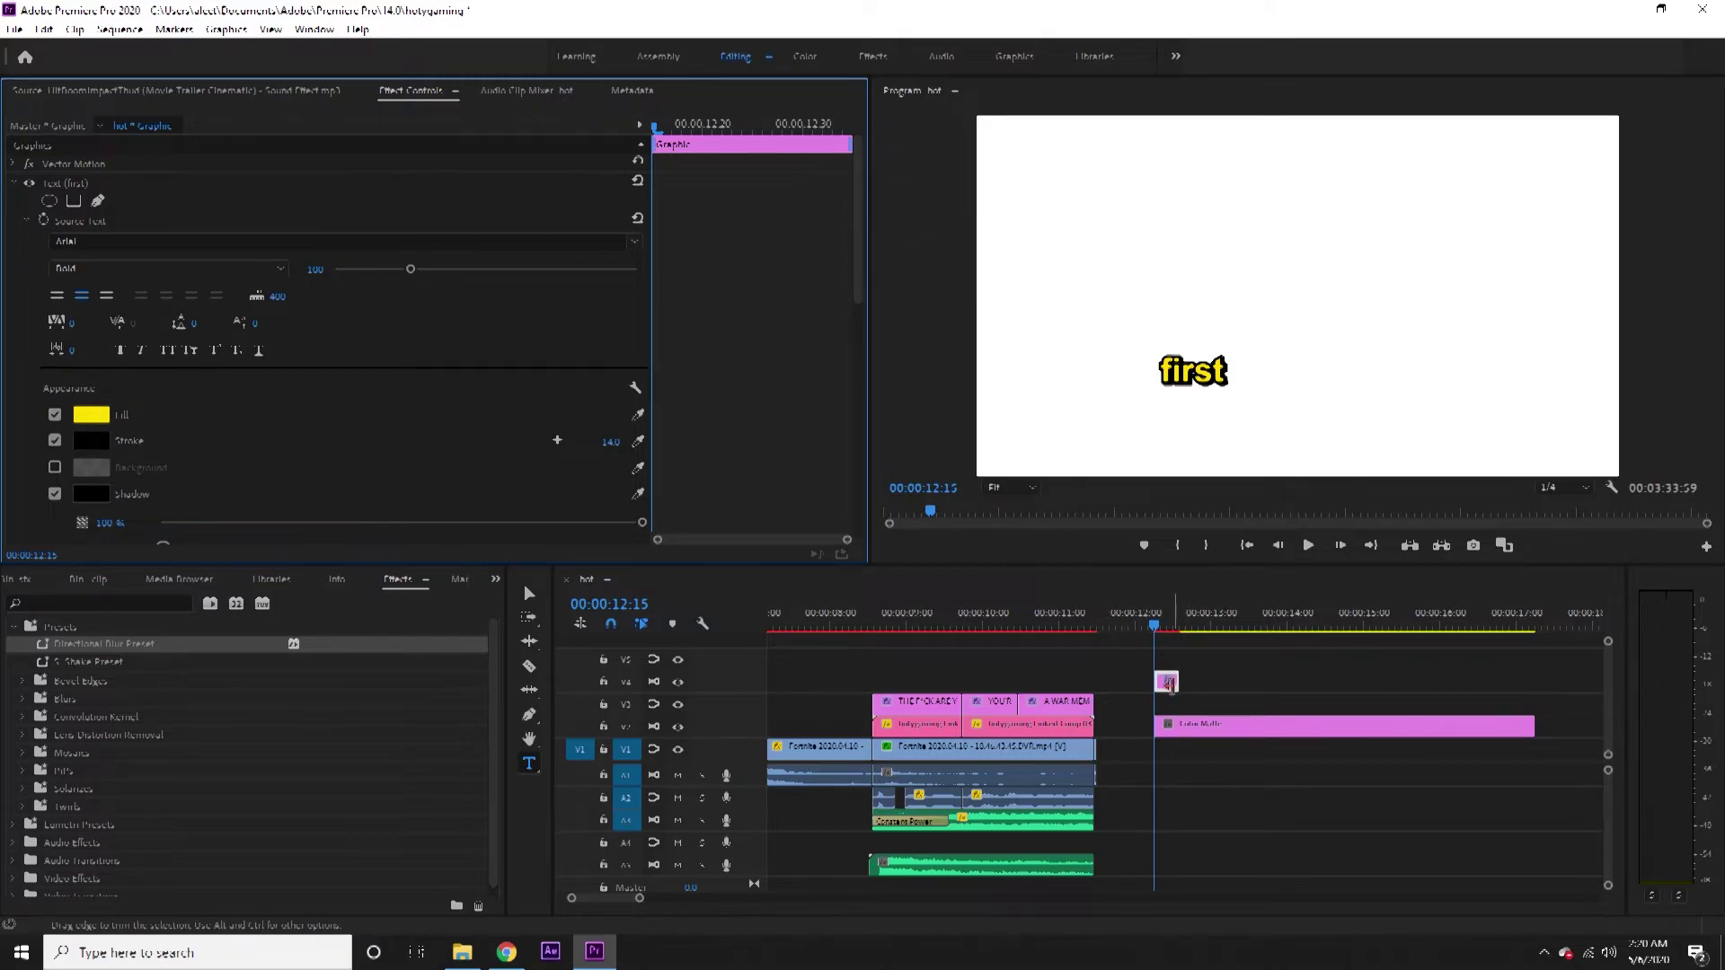
pyautogui.click(1173, 687)
pyautogui.click(1168, 687)
pyautogui.press('Delete')
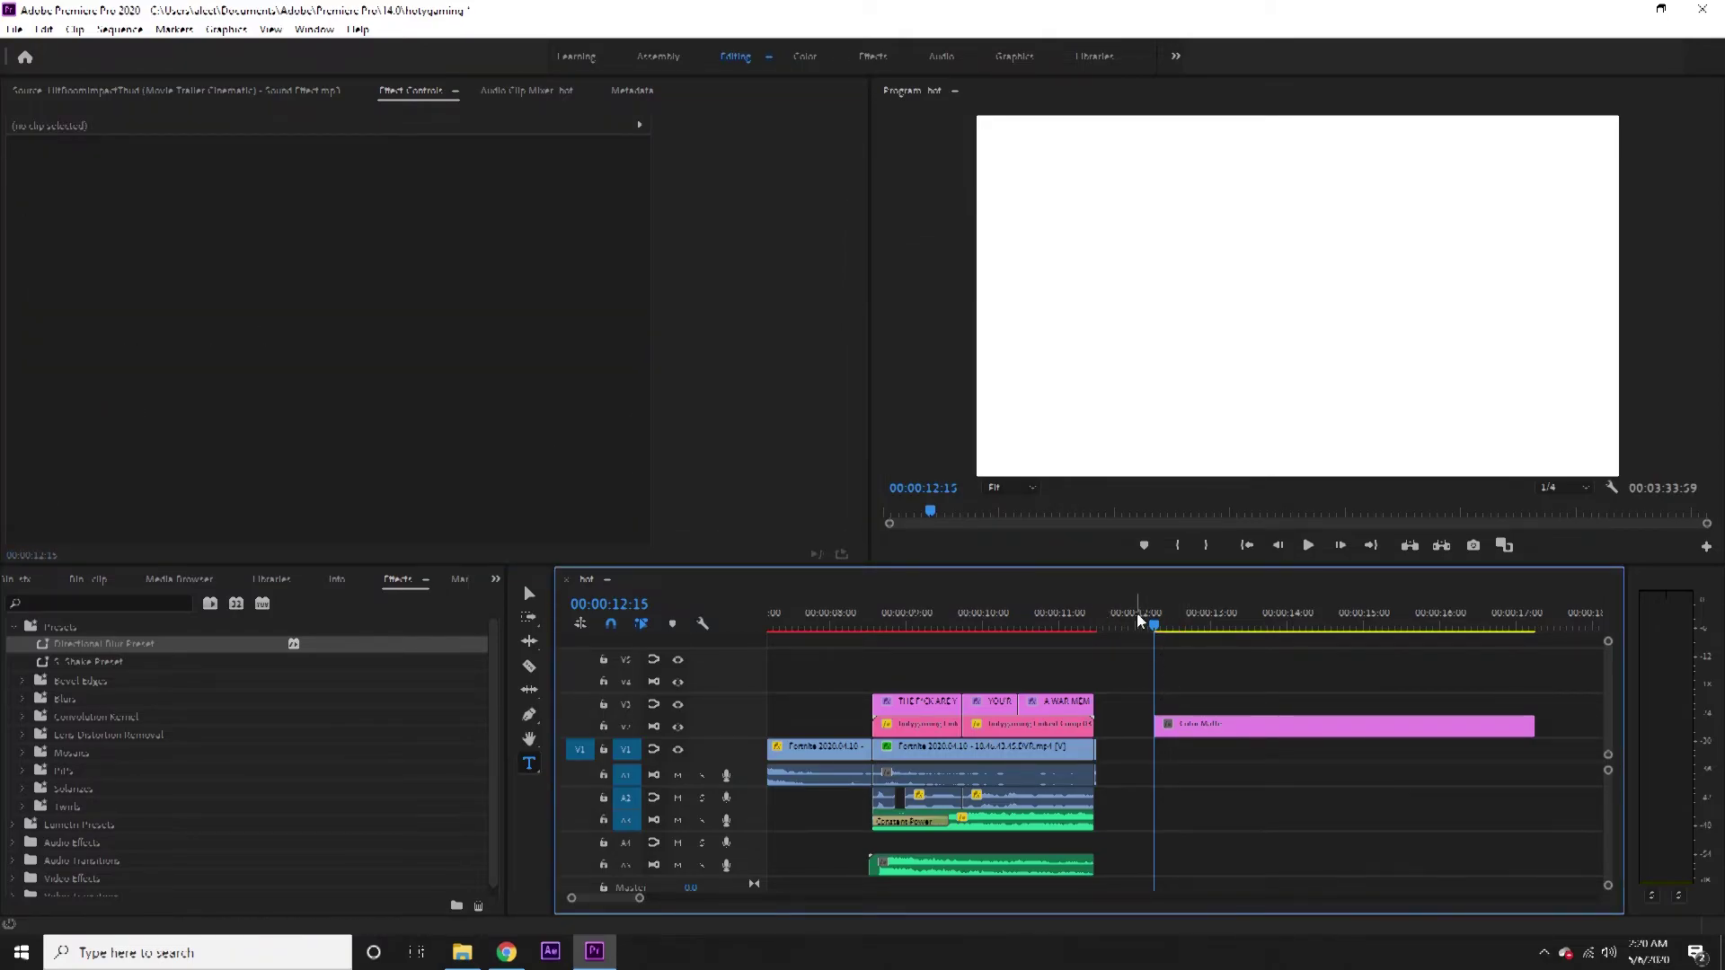
# Replace the Color Matte clip in the timeline with a linked After Effects composition.
pyautogui.moveTo(1140, 620); pyautogui.dragTo(1233, 717)
pyautogui.click(1172, 725)
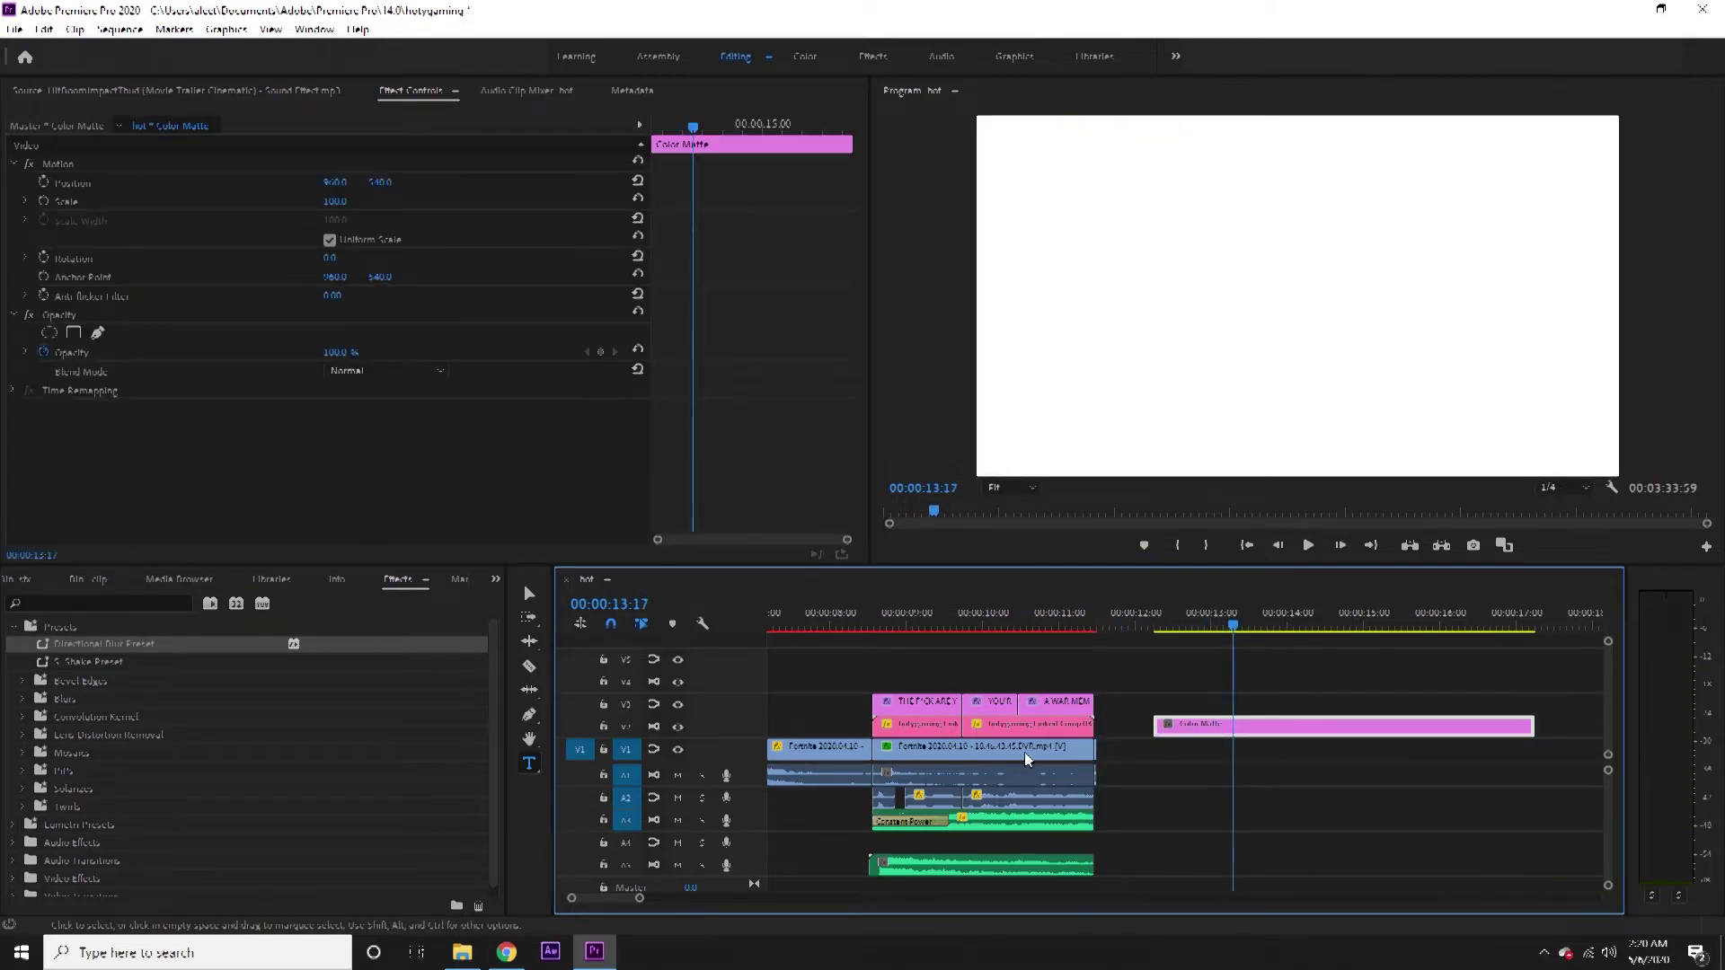
pyautogui.rightClick(1193, 735)
pyautogui.click(1258, 281)
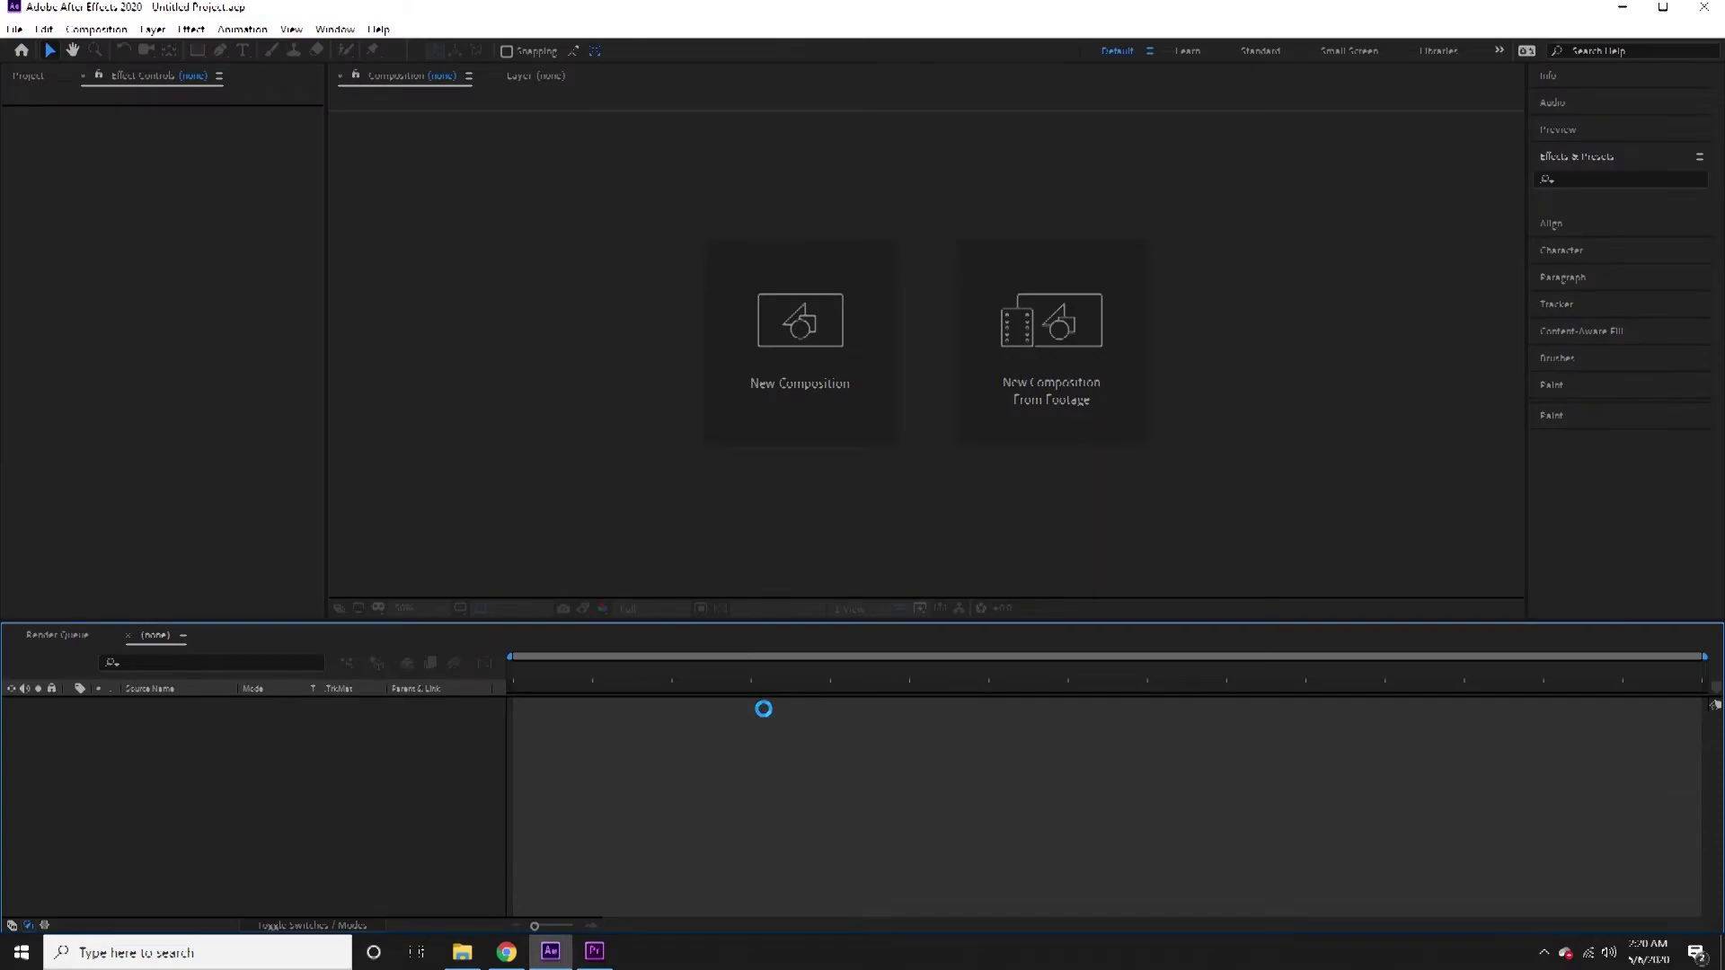
# Save the new After Effects project as "type writer".
pyautogui.hotkey('ctrl', 's')
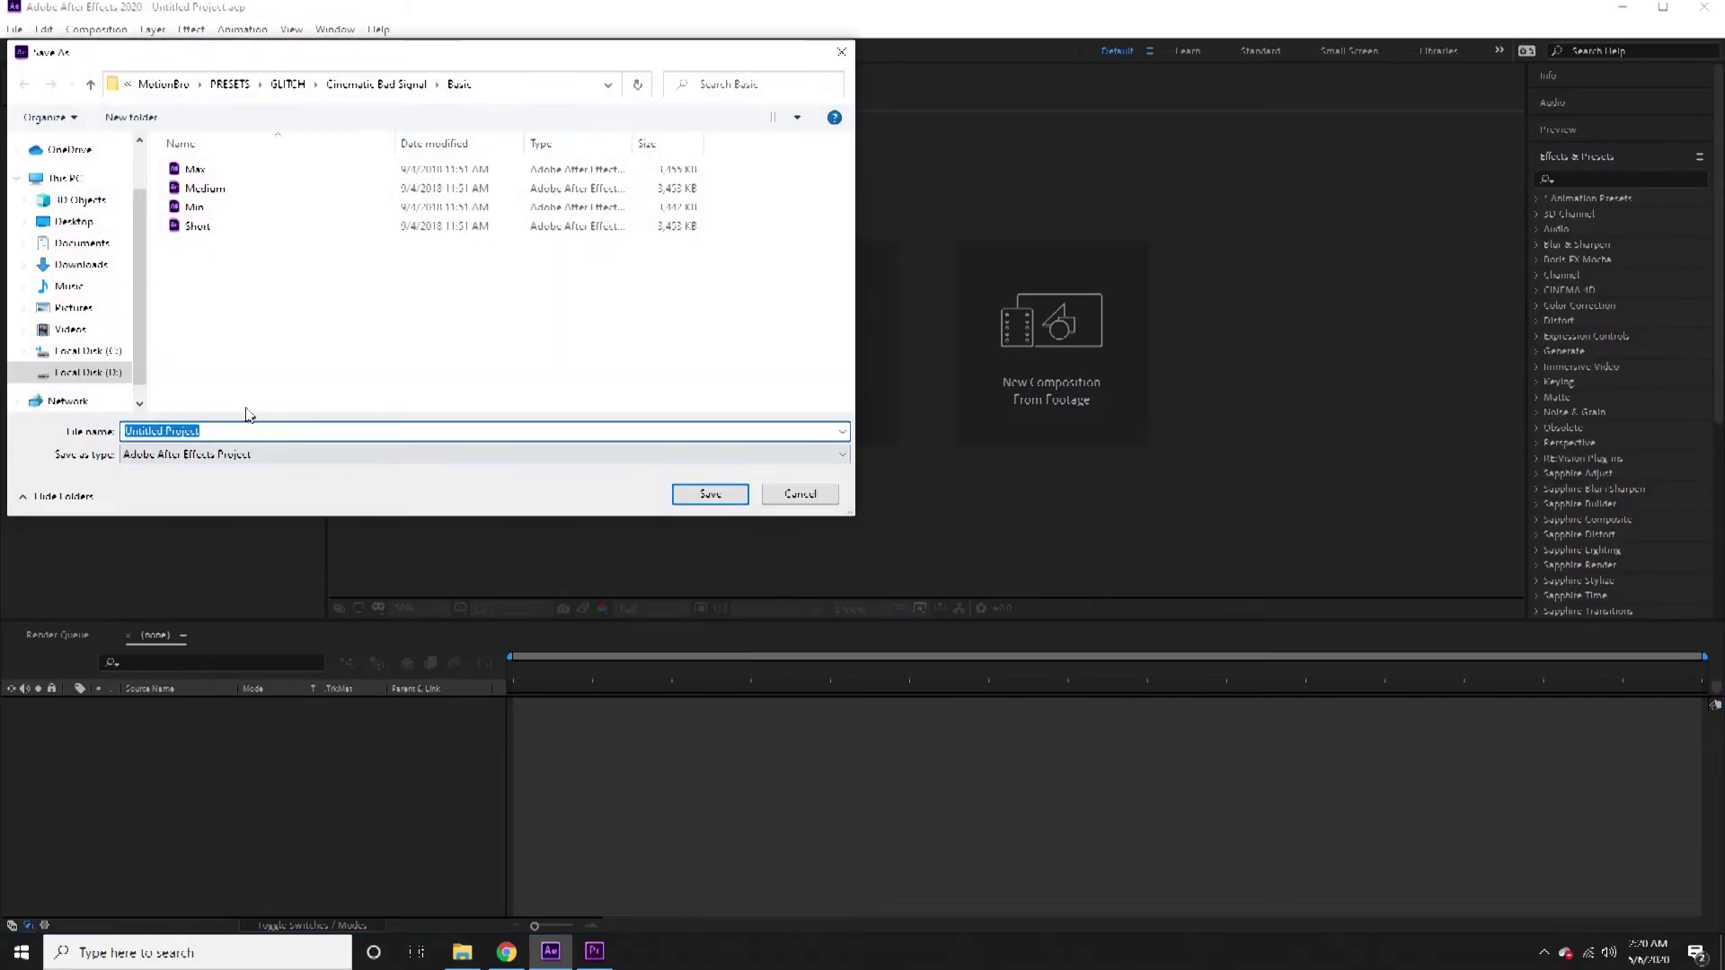
pyautogui.write('type writer')
pyautogui.press('Return')
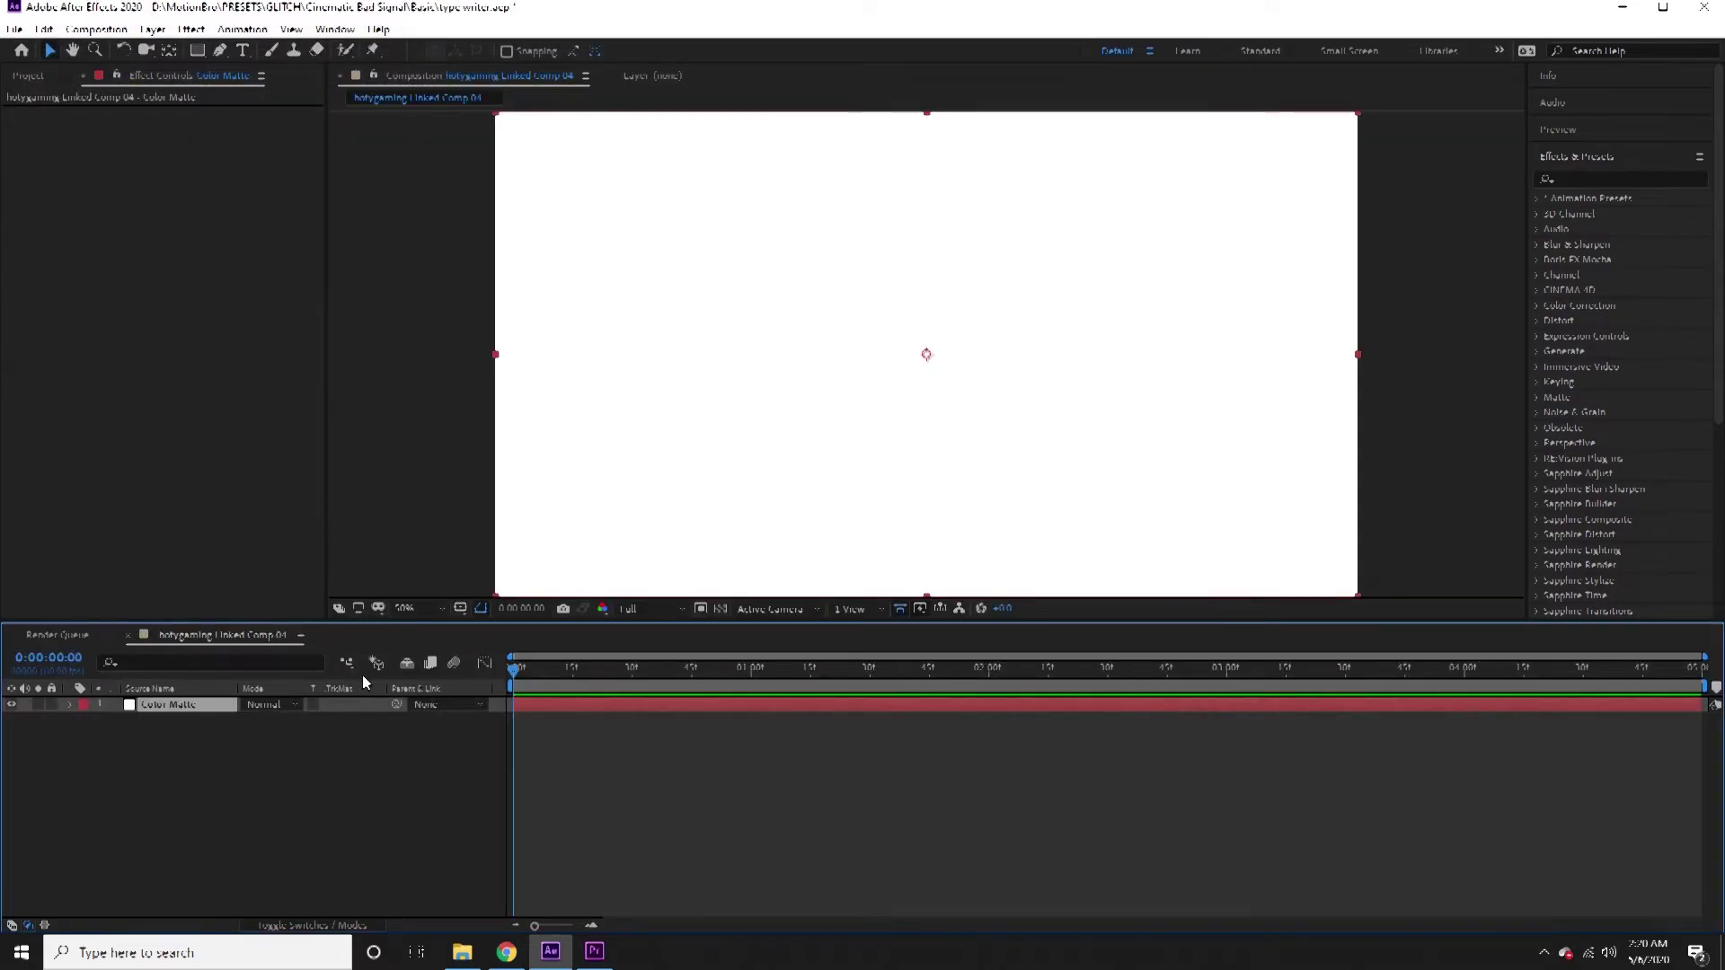
# Create a text layer reading "typewriter" over the white color matte.
pyautogui.click(510, 760)
pyautogui.click(199, 709)
pyautogui.click(243, 50)
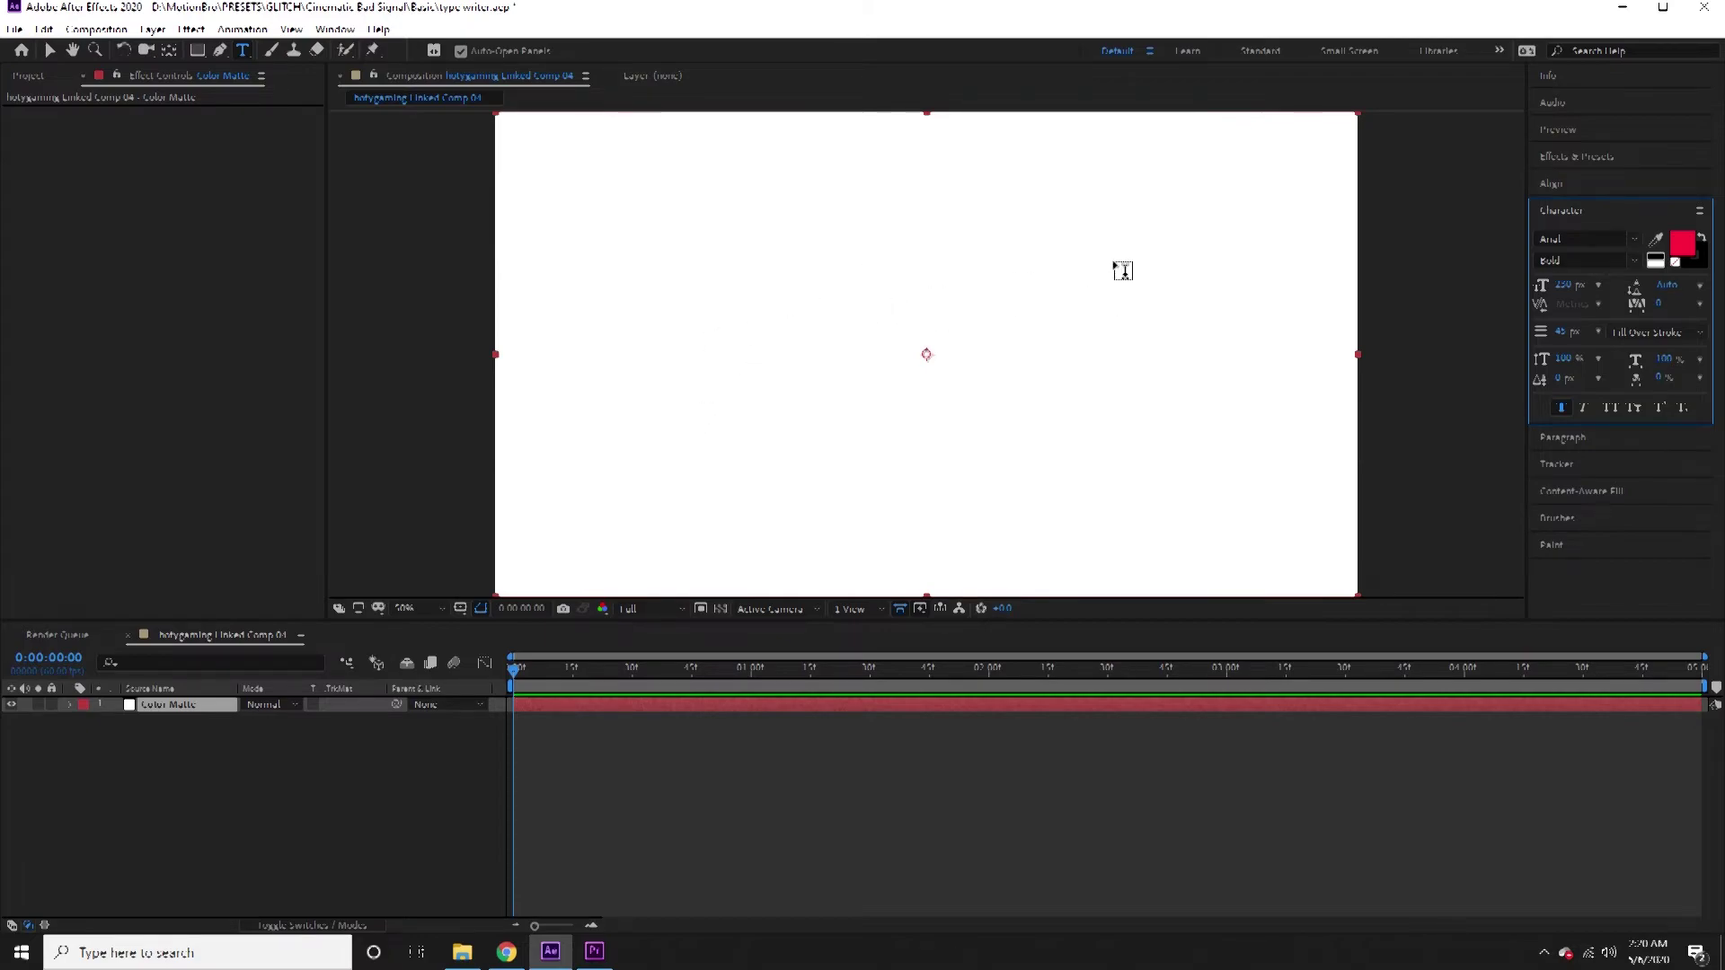
pyautogui.click(800, 369)
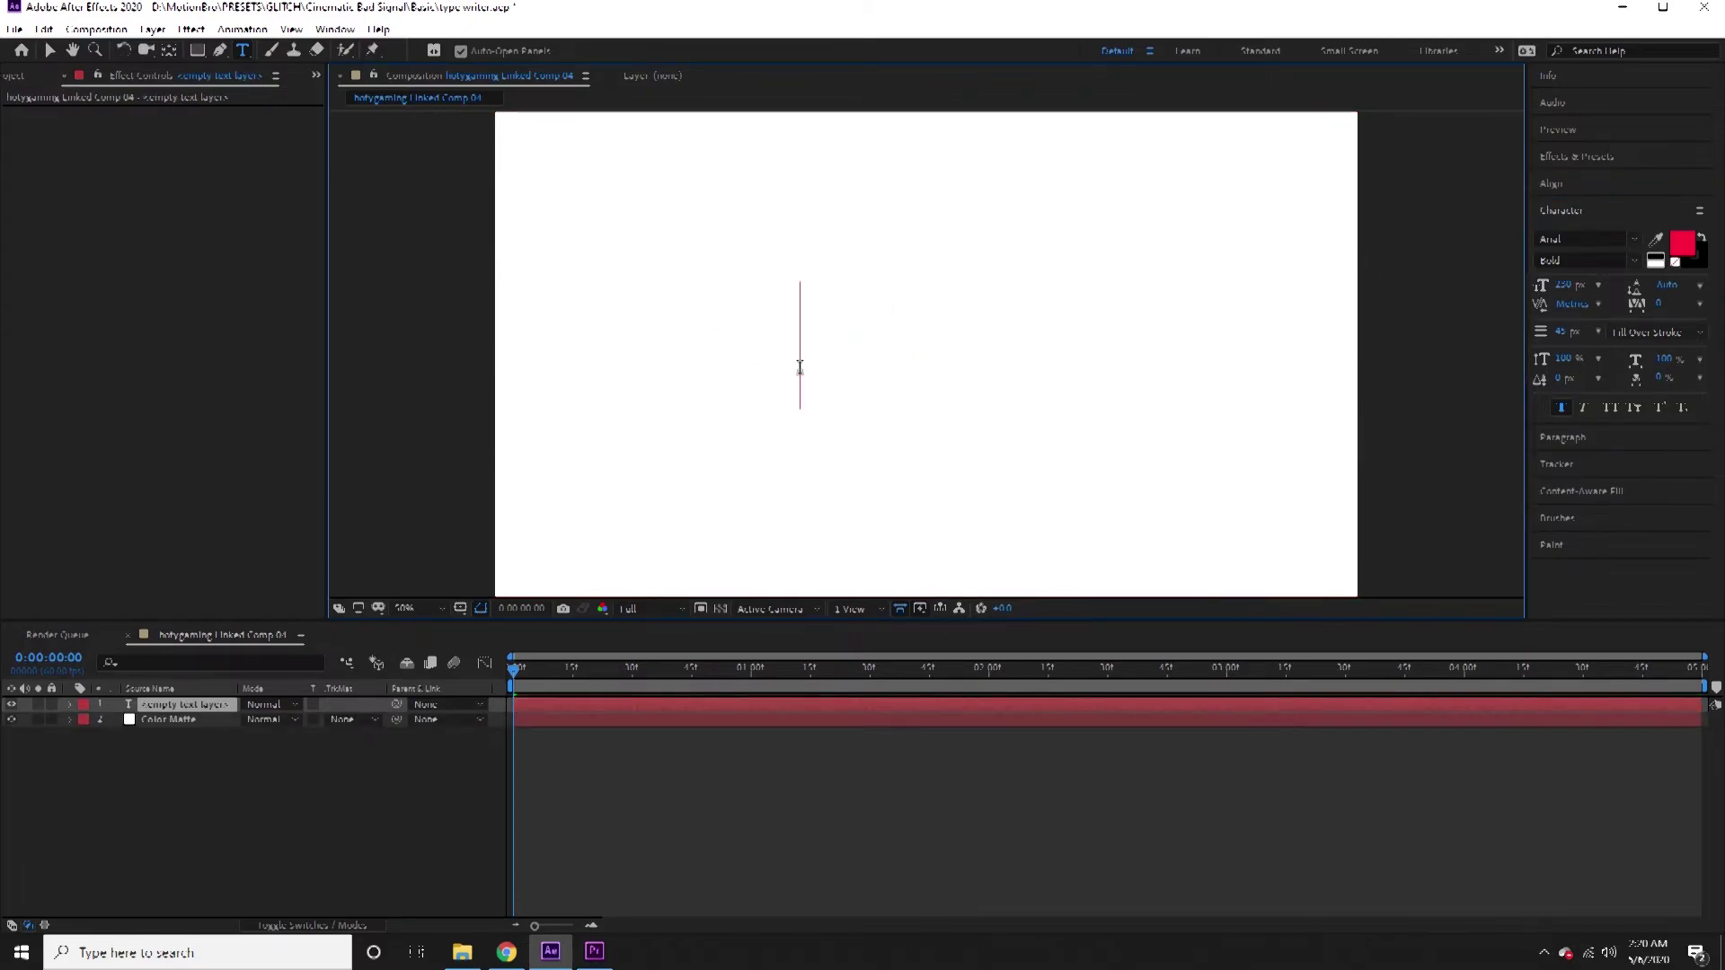
pyautogui.write('typewriter')
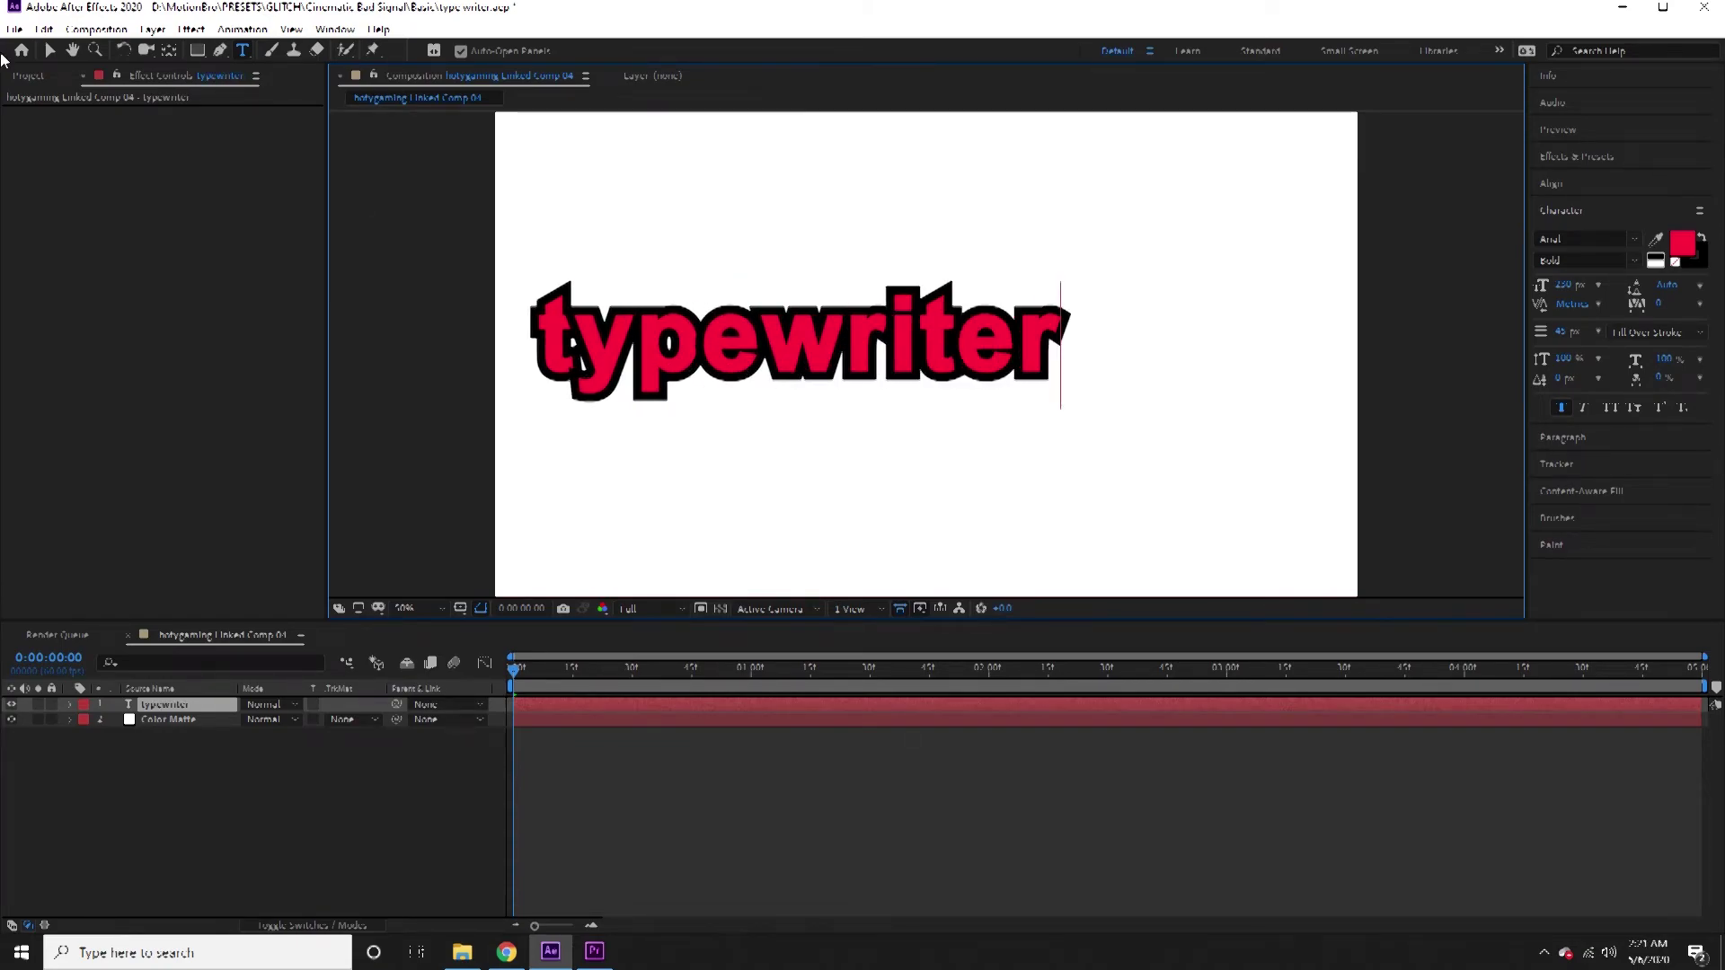
pyautogui.click(50, 50)
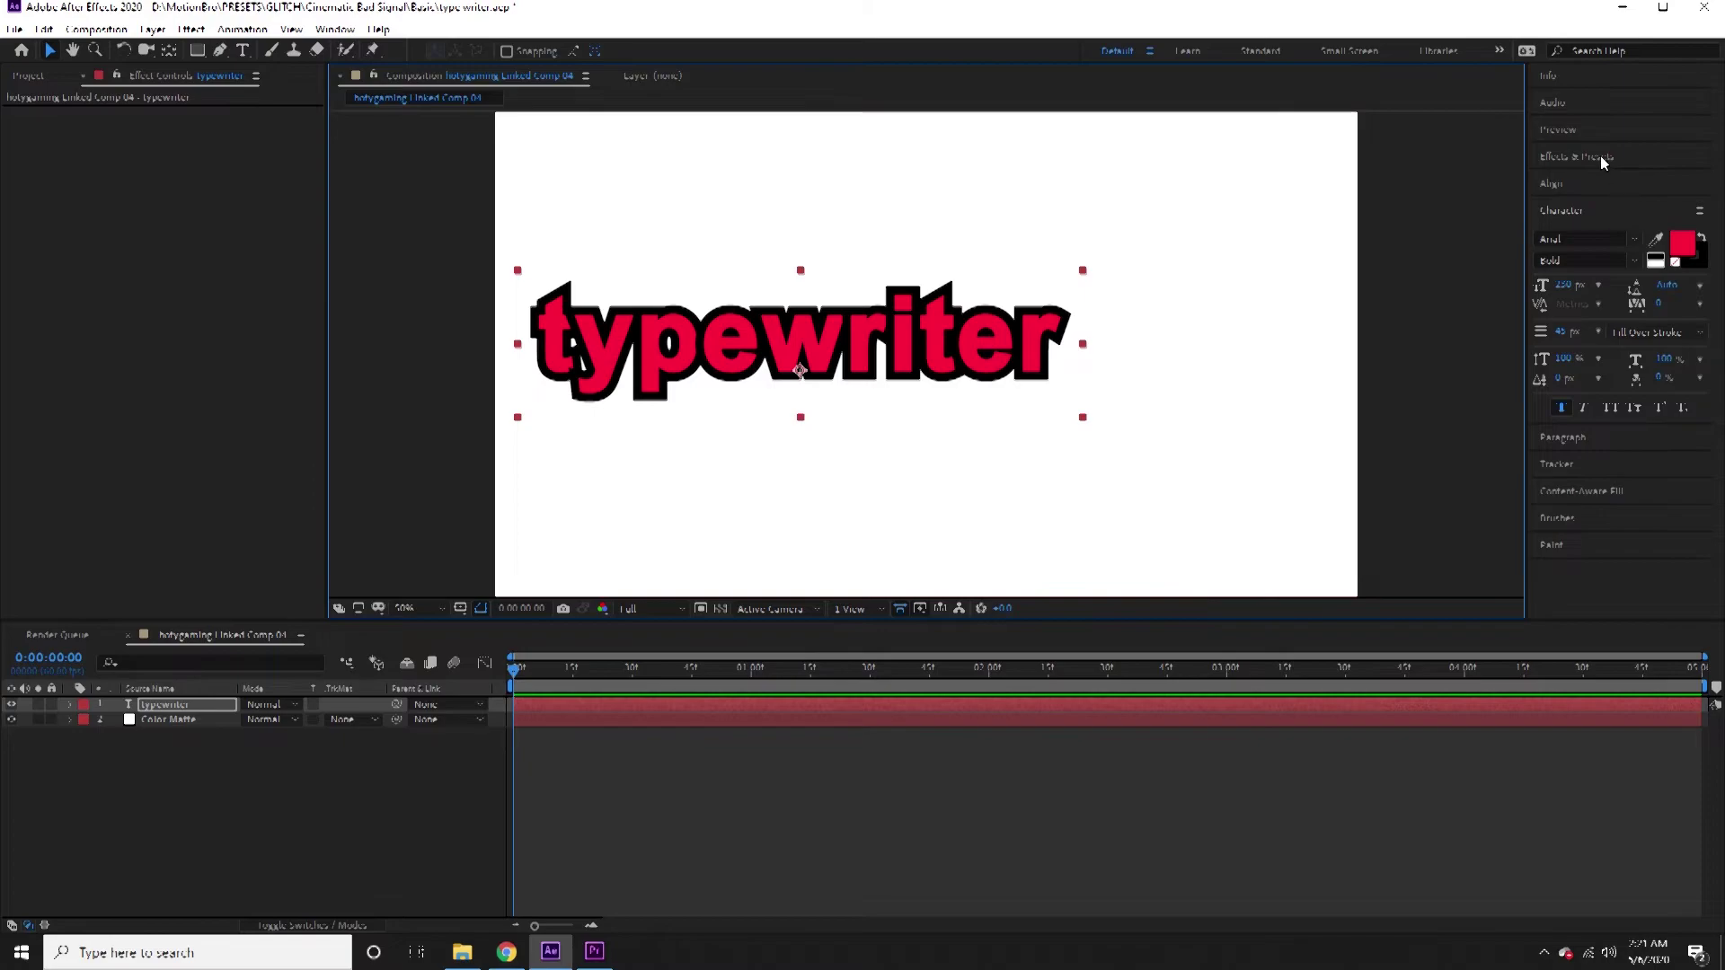
# Center the "typewriter" text layer horizontally and vertically in the composition.
pyautogui.click(1586, 184)
pyautogui.click(1577, 229)
pyautogui.click(1668, 229)
pyautogui.click(773, 773)
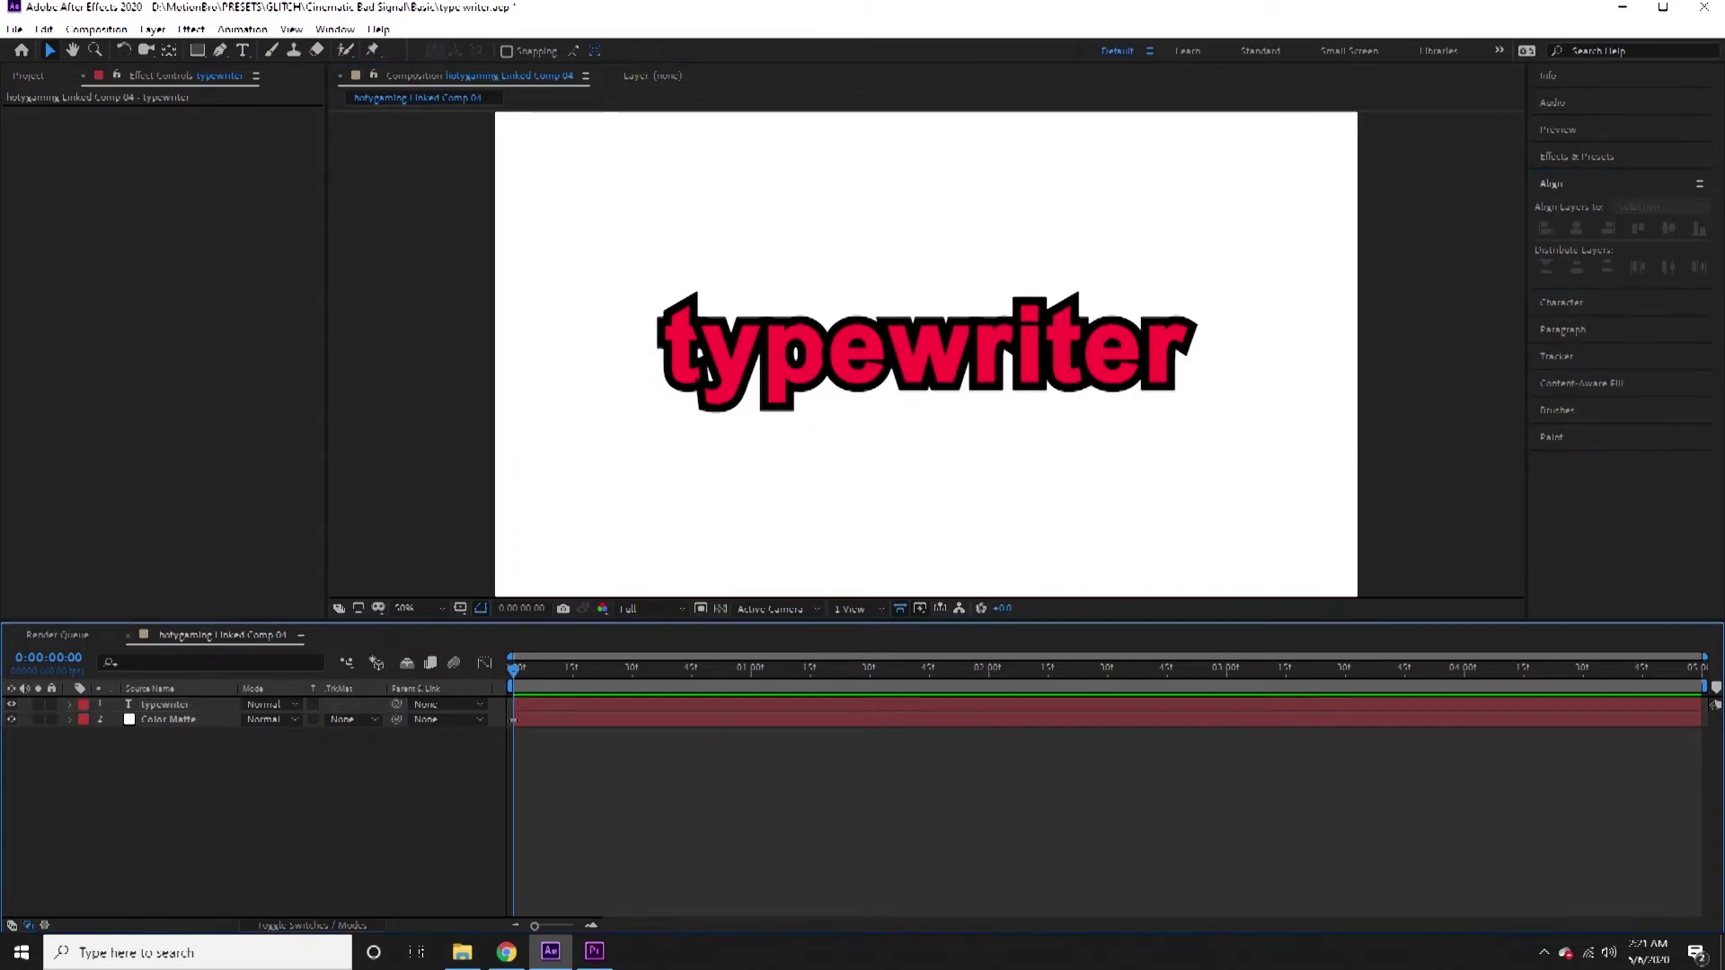
# Expand the "typewriter" layer's text properties and add a Scale animator to it.
pyautogui.click(141, 707)
pyautogui.click(61, 705)
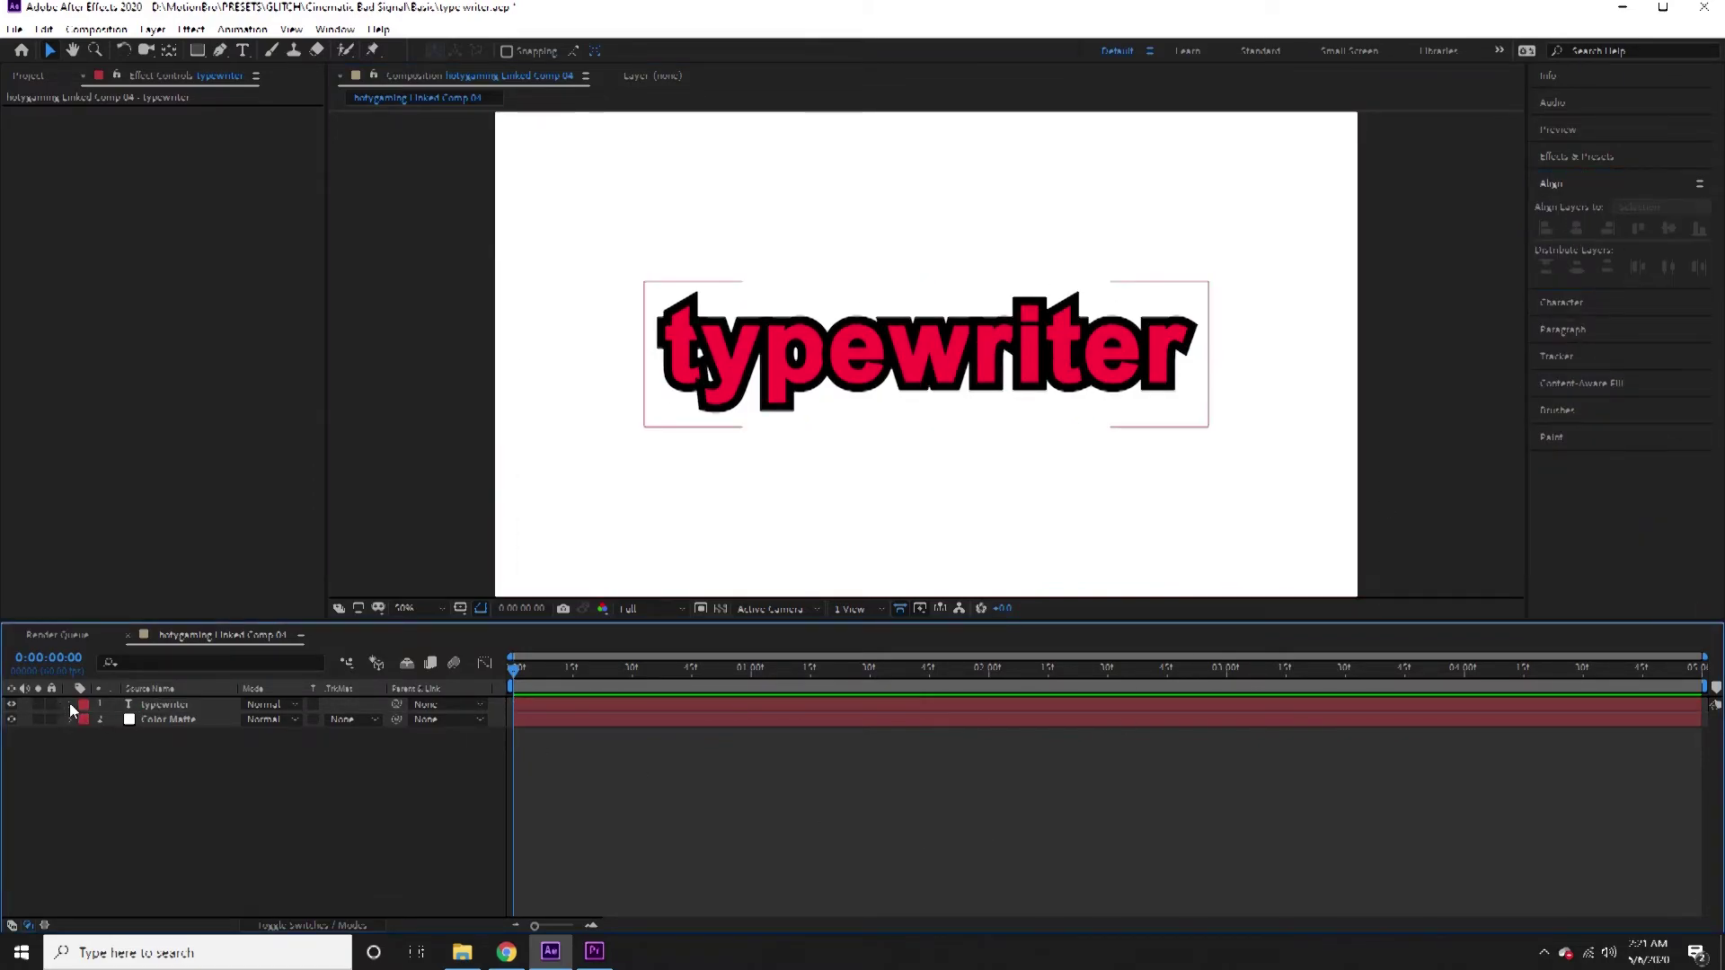
pyautogui.click(71, 706)
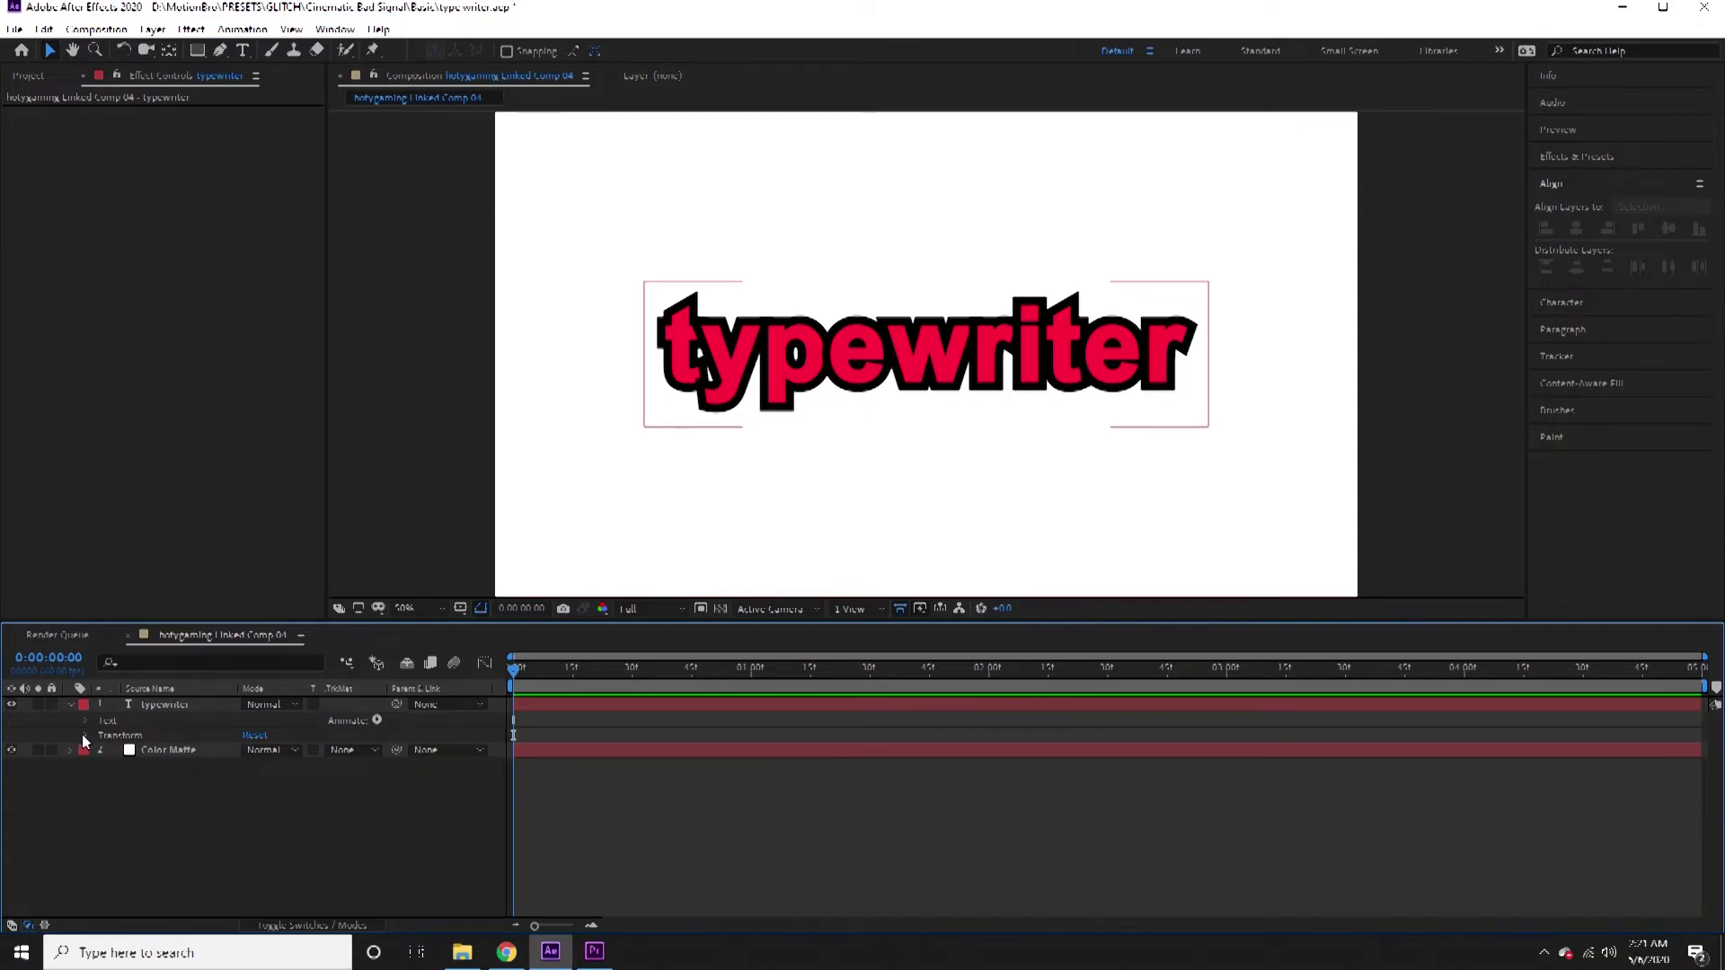
pyautogui.click(86, 721)
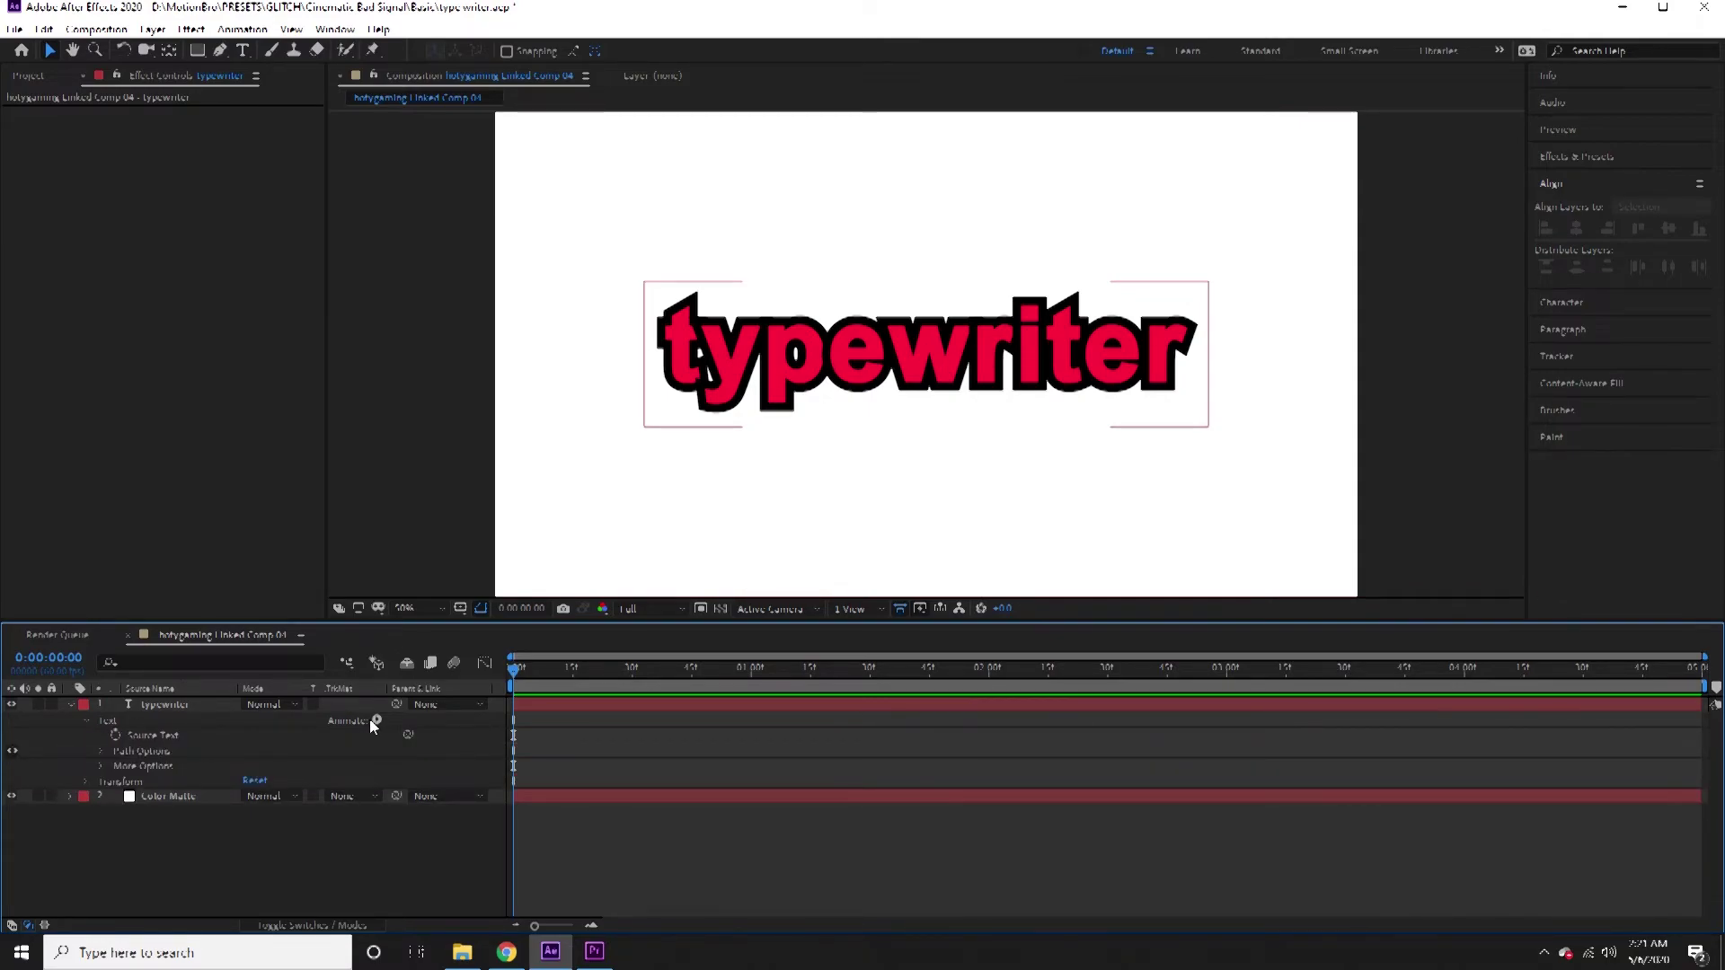
pyautogui.click(376, 721)
pyautogui.click(431, 420)
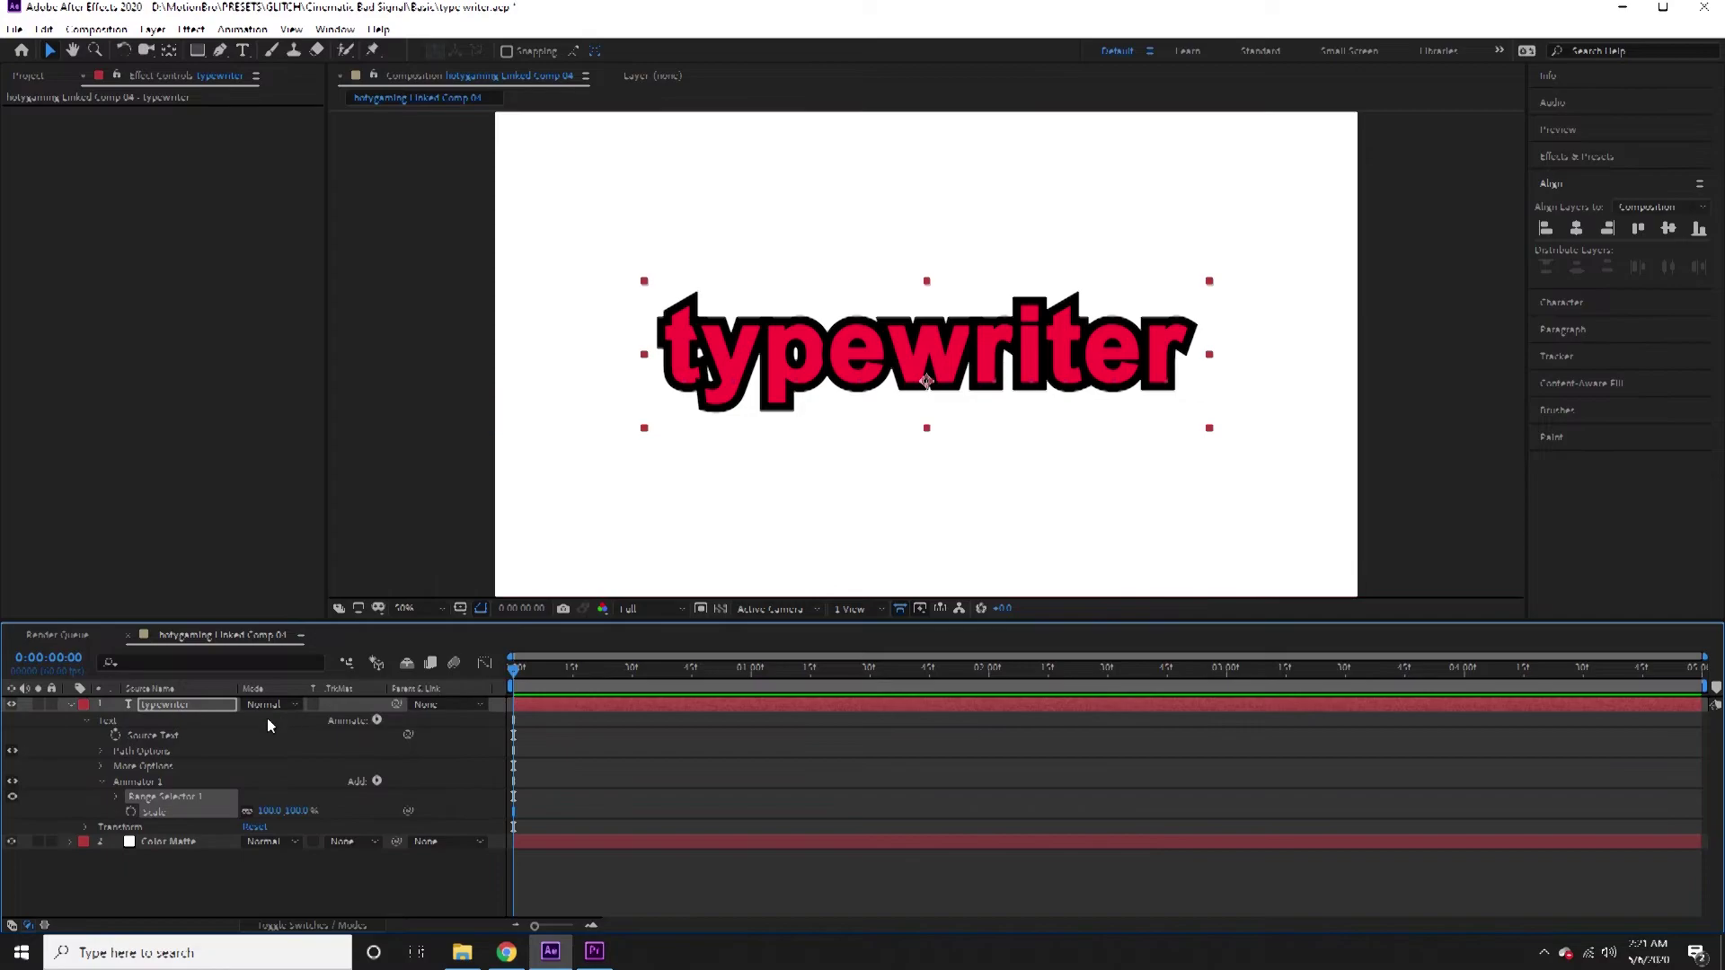
# Set the text animator's Scale to 0%.
pyautogui.moveTo(268, 812); pyautogui.dragTo(170, 812)
pyautogui.click(268, 810)
pyautogui.write('0')
pyautogui.press('Return')
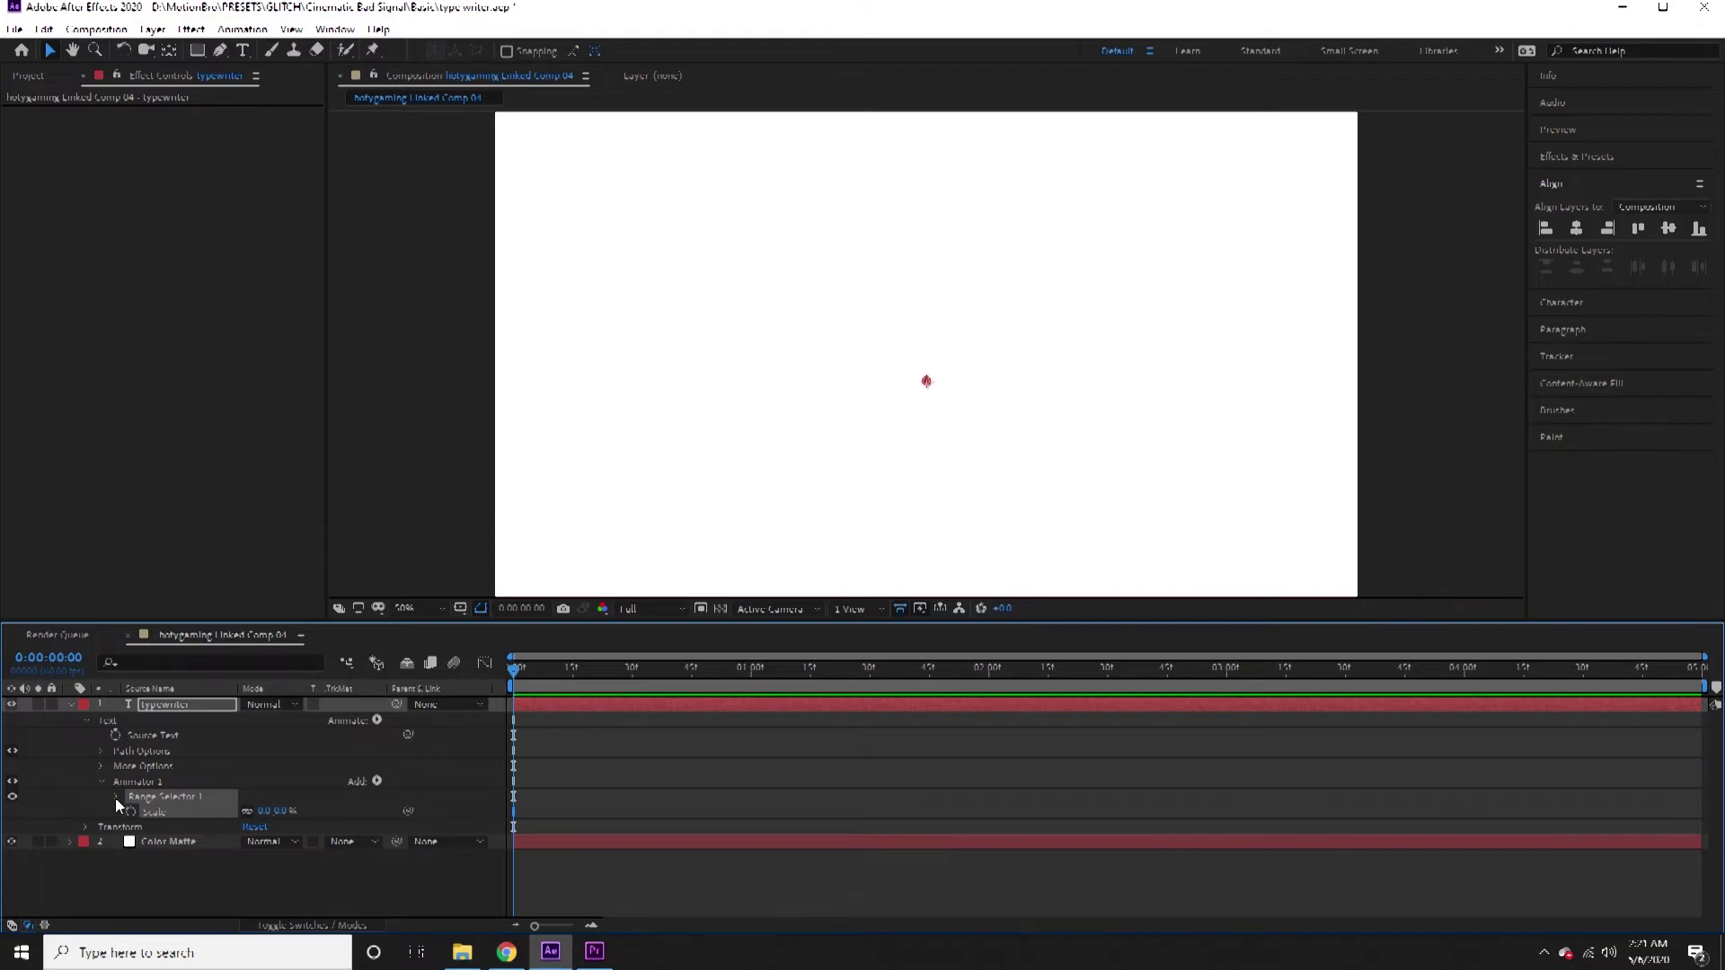
# Expand Range Selector 1 and its Advanced options, and set the Units to Index.
pyautogui.click(117, 798)
pyautogui.moveTo(245, 813)
pyautogui.mouseDown()
pyautogui.moveTo(328, 818)
pyautogui.moveTo(204, 823)
pyautogui.moveTo(341, 816)
pyautogui.moveTo(210, 814)
pyautogui.mouseUp()
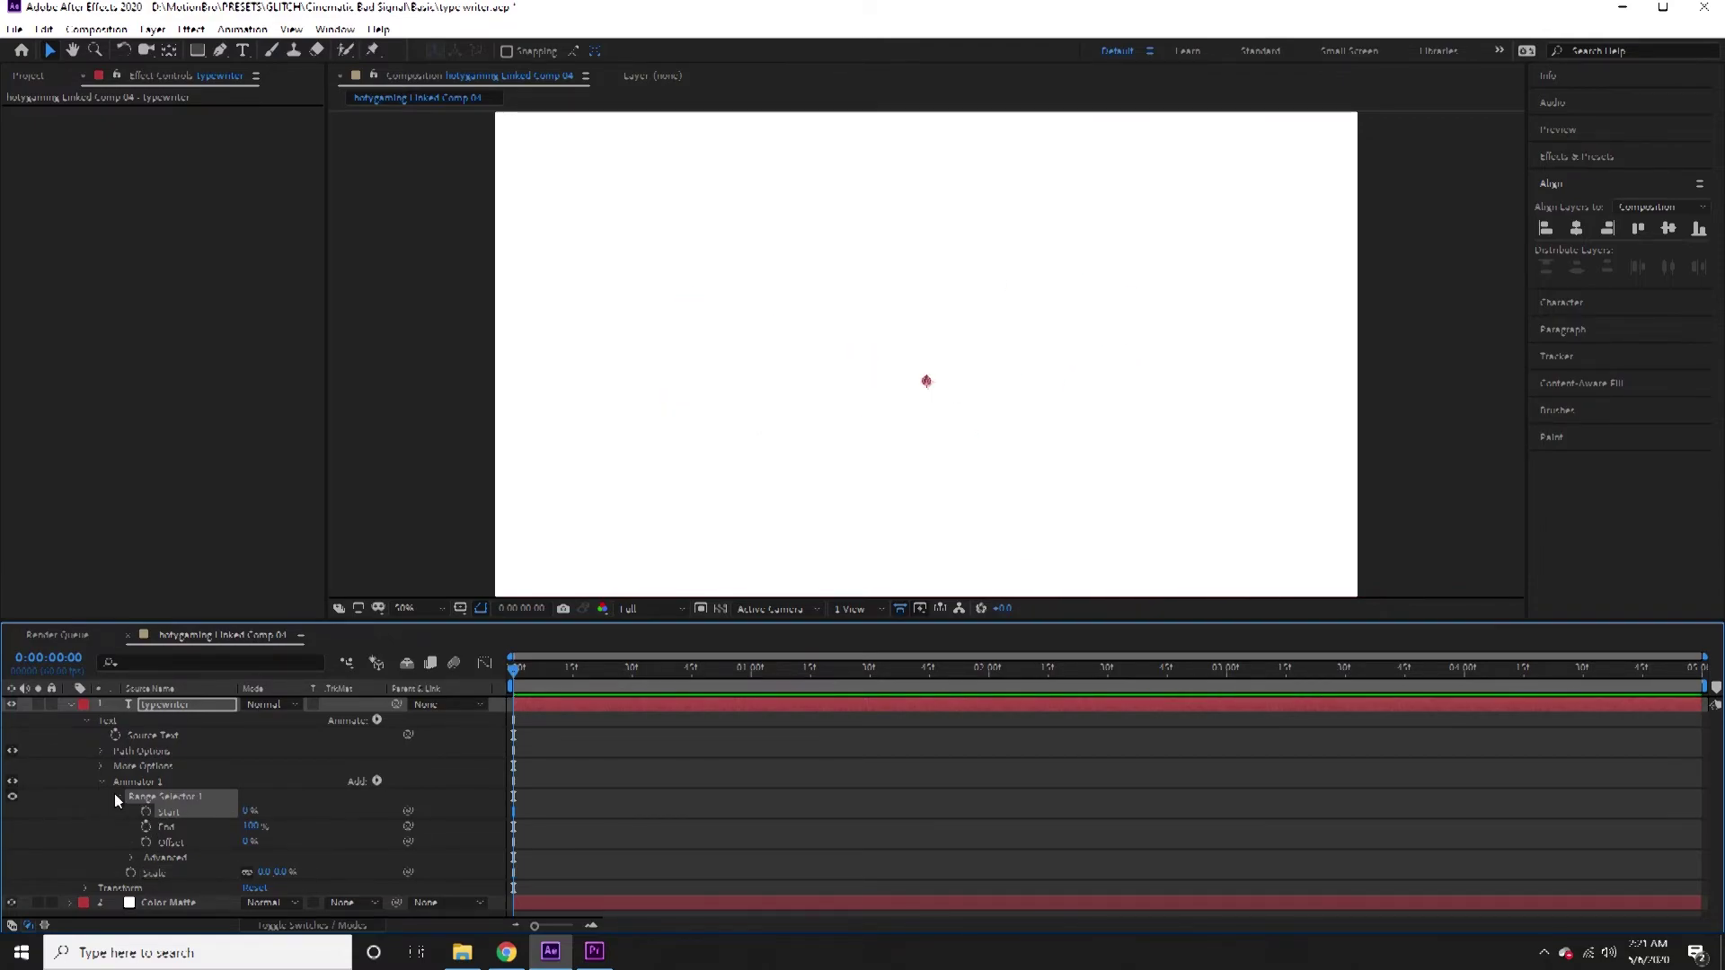
pyautogui.click(101, 766)
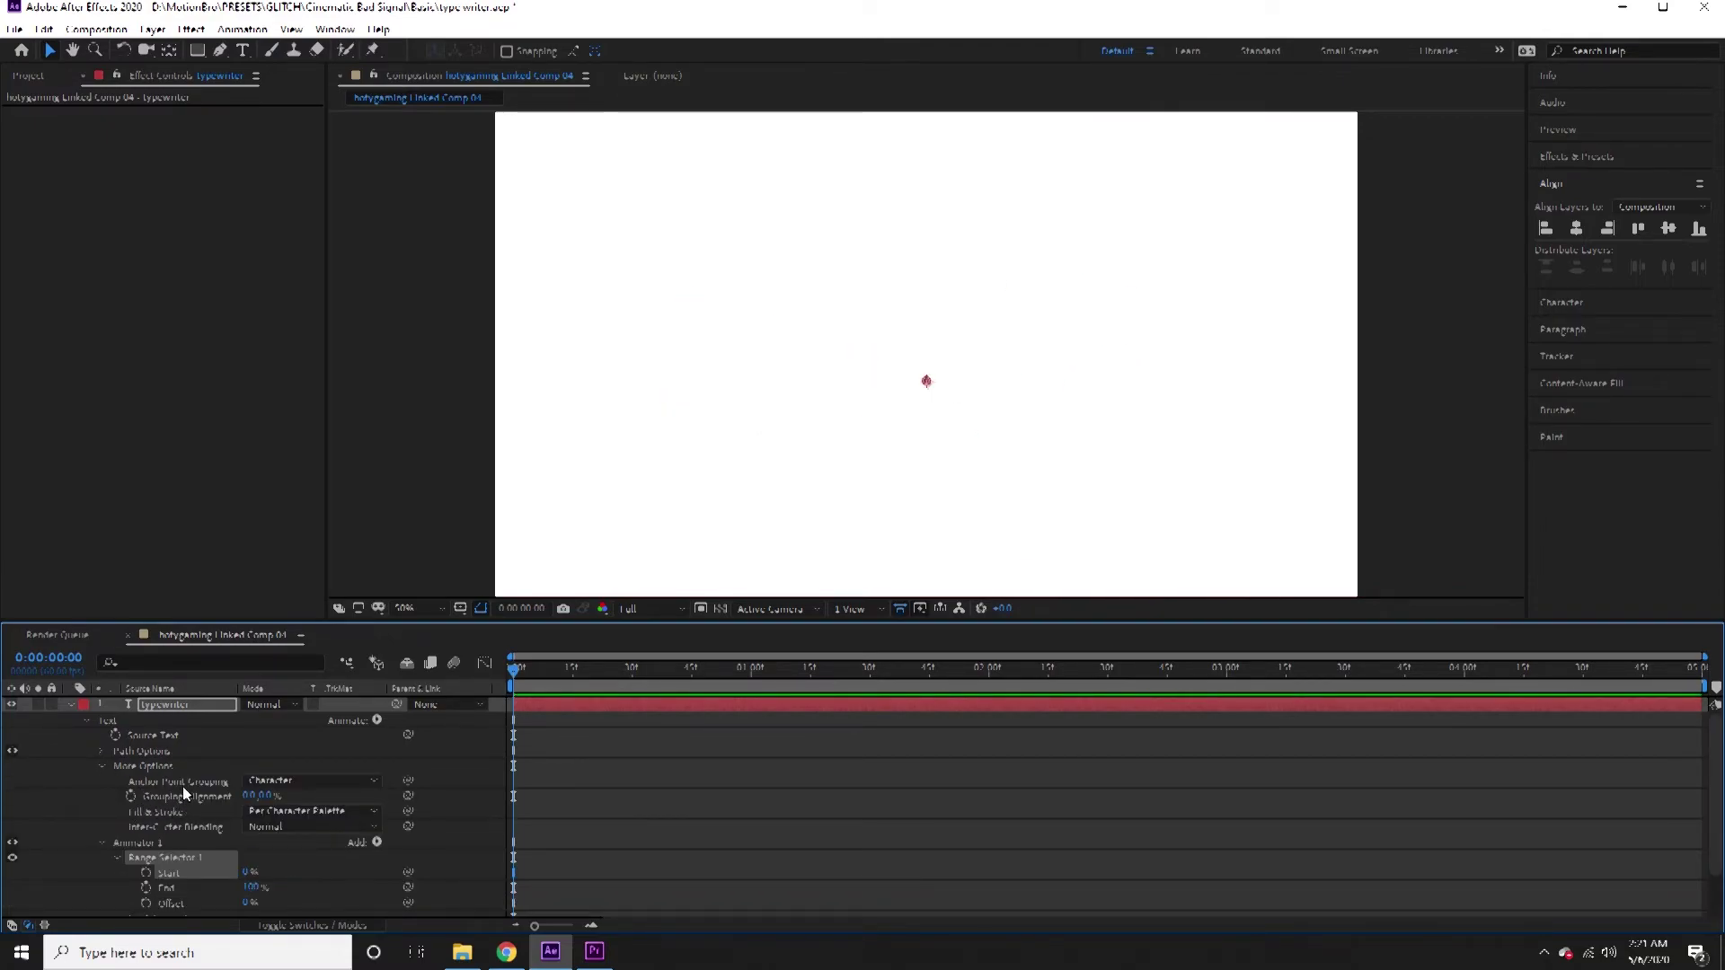
pyautogui.scroll(-3, 178, 785)
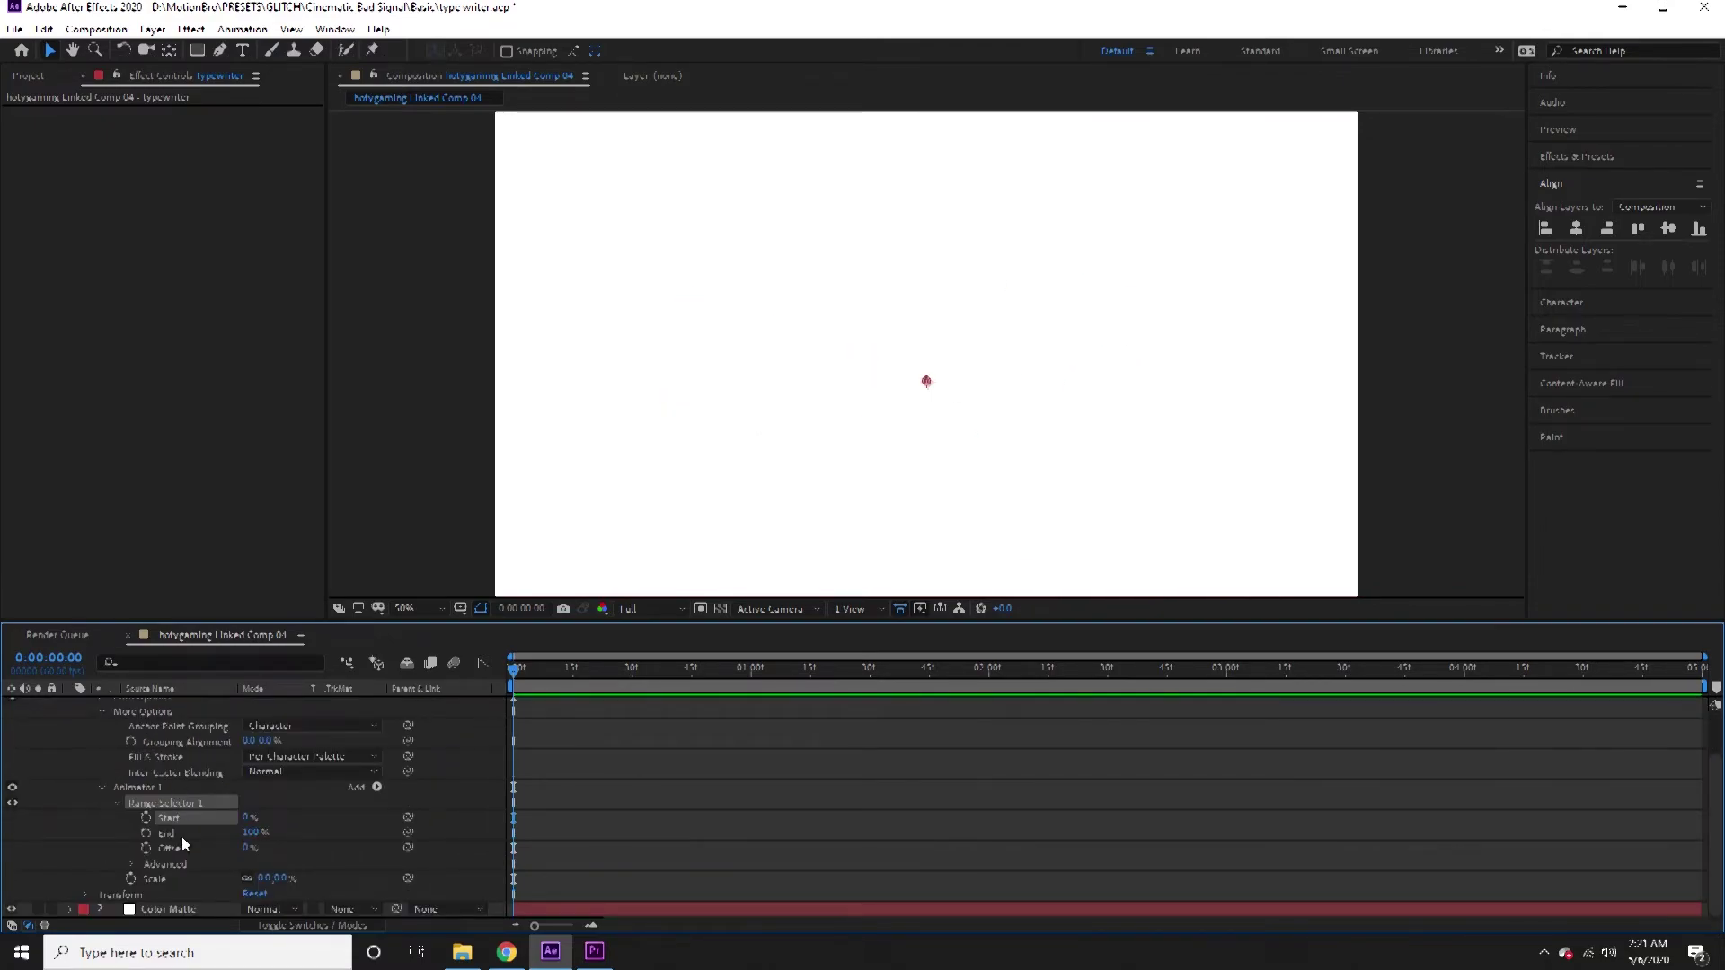
pyautogui.click(132, 864)
pyautogui.scroll(-3, 135, 870)
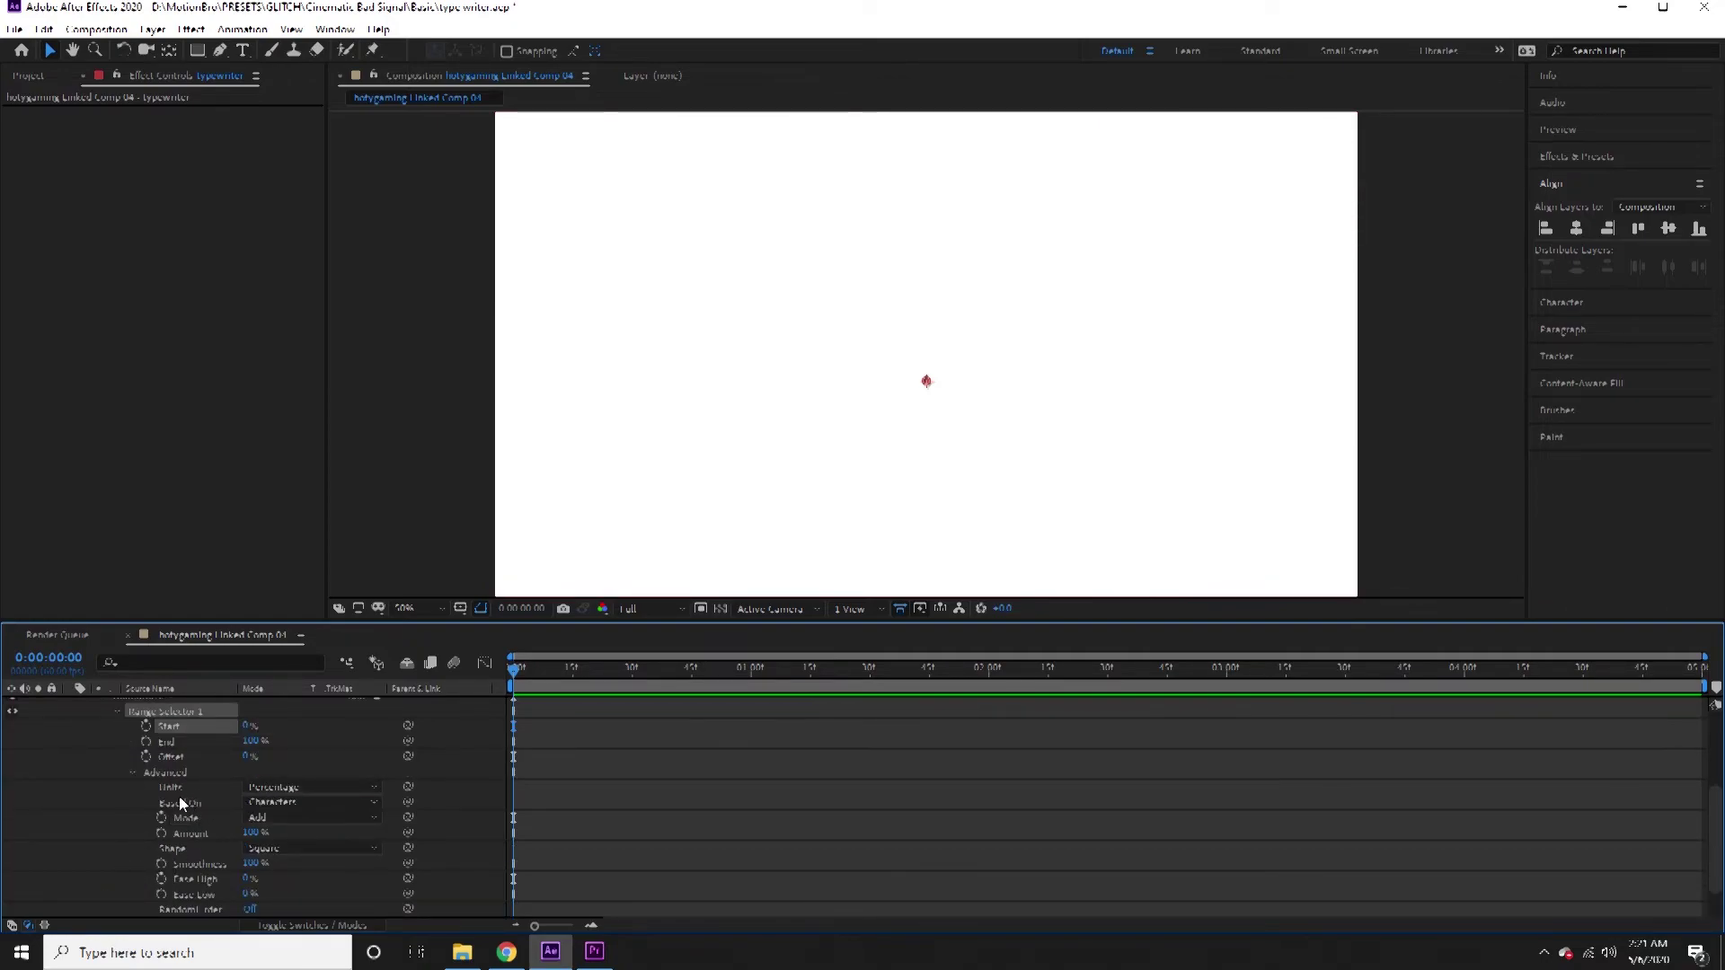
pyautogui.click(280, 787)
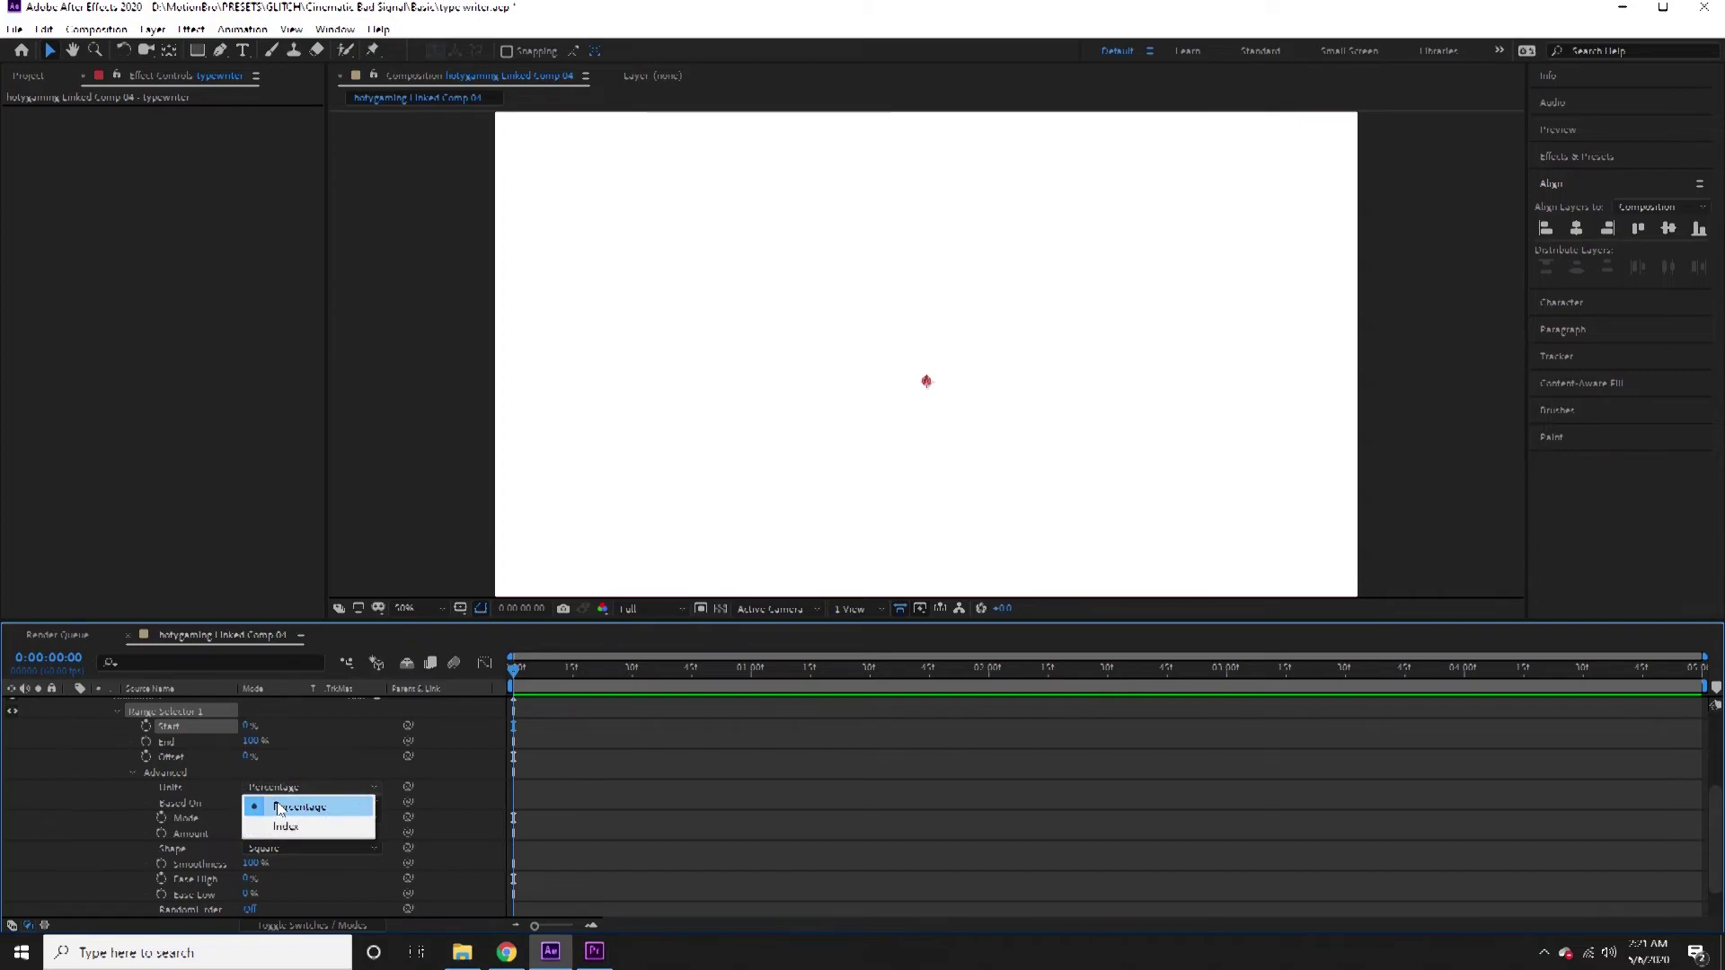
pyautogui.click(193, 790)
pyautogui.click(273, 786)
pyautogui.click(275, 825)
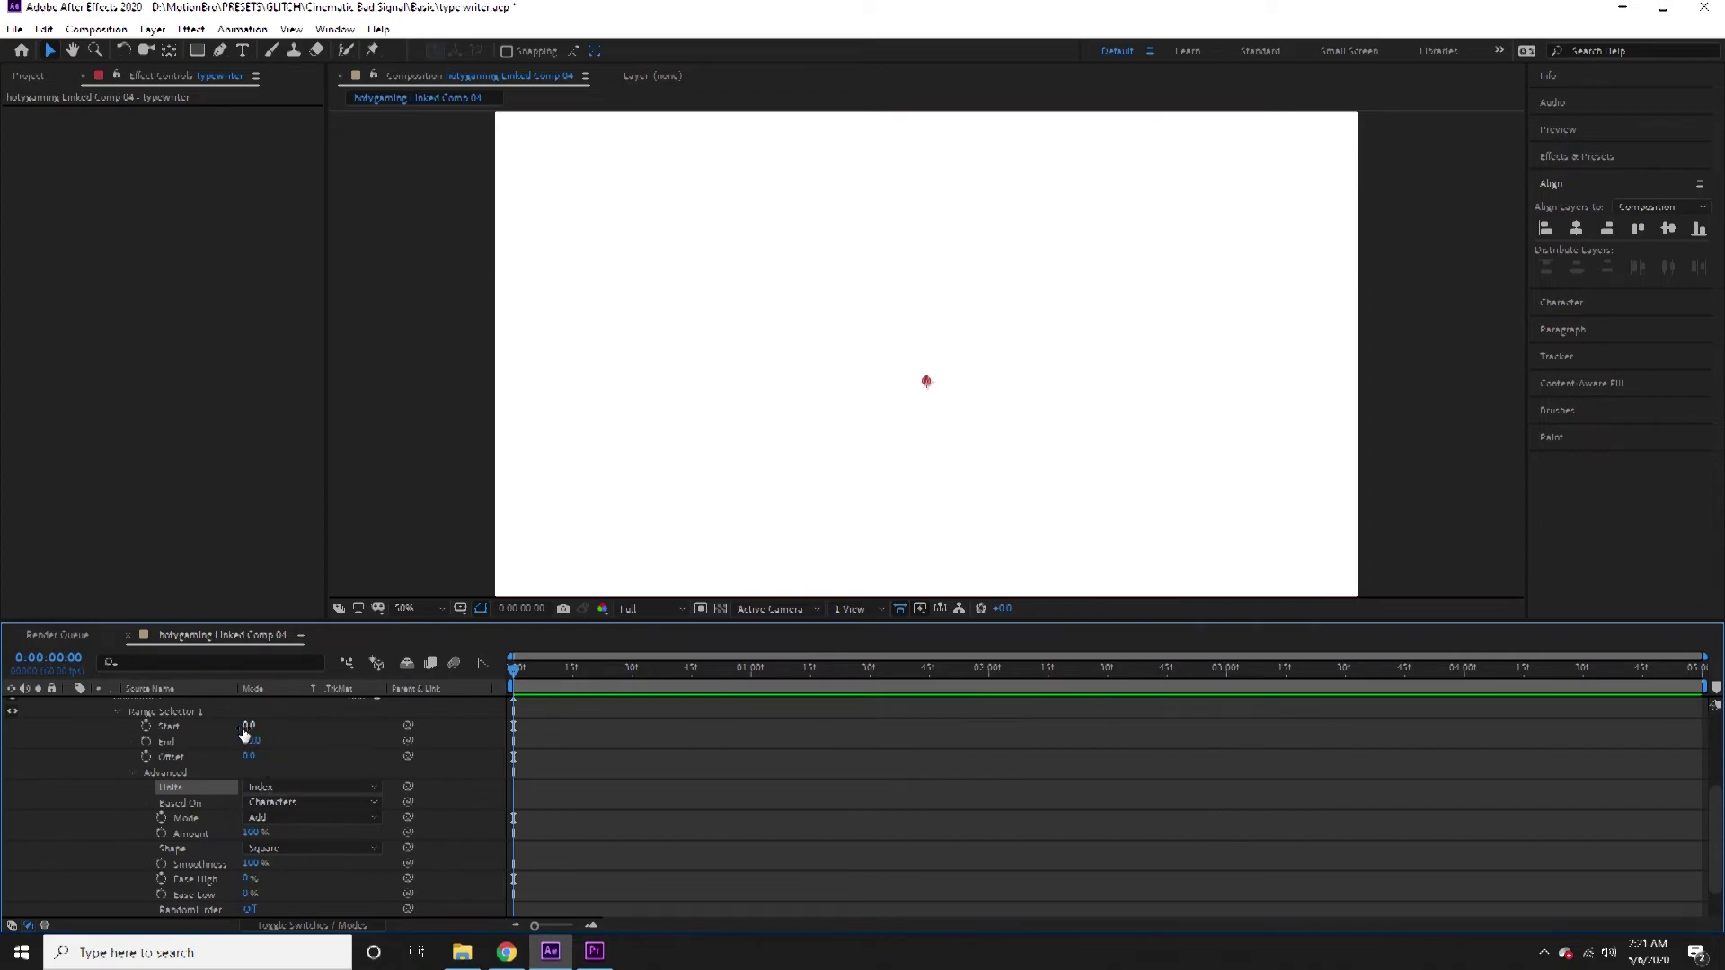
# Test the range selector's Start value, return it to 0, and keyframe it at the beginning of the composition.
pyautogui.moveTo(248, 726); pyautogui.dragTo(279, 727)
pyautogui.moveTo(252, 726); pyautogui.dragTo(243, 726)
pyautogui.scroll(3, 203, 794)
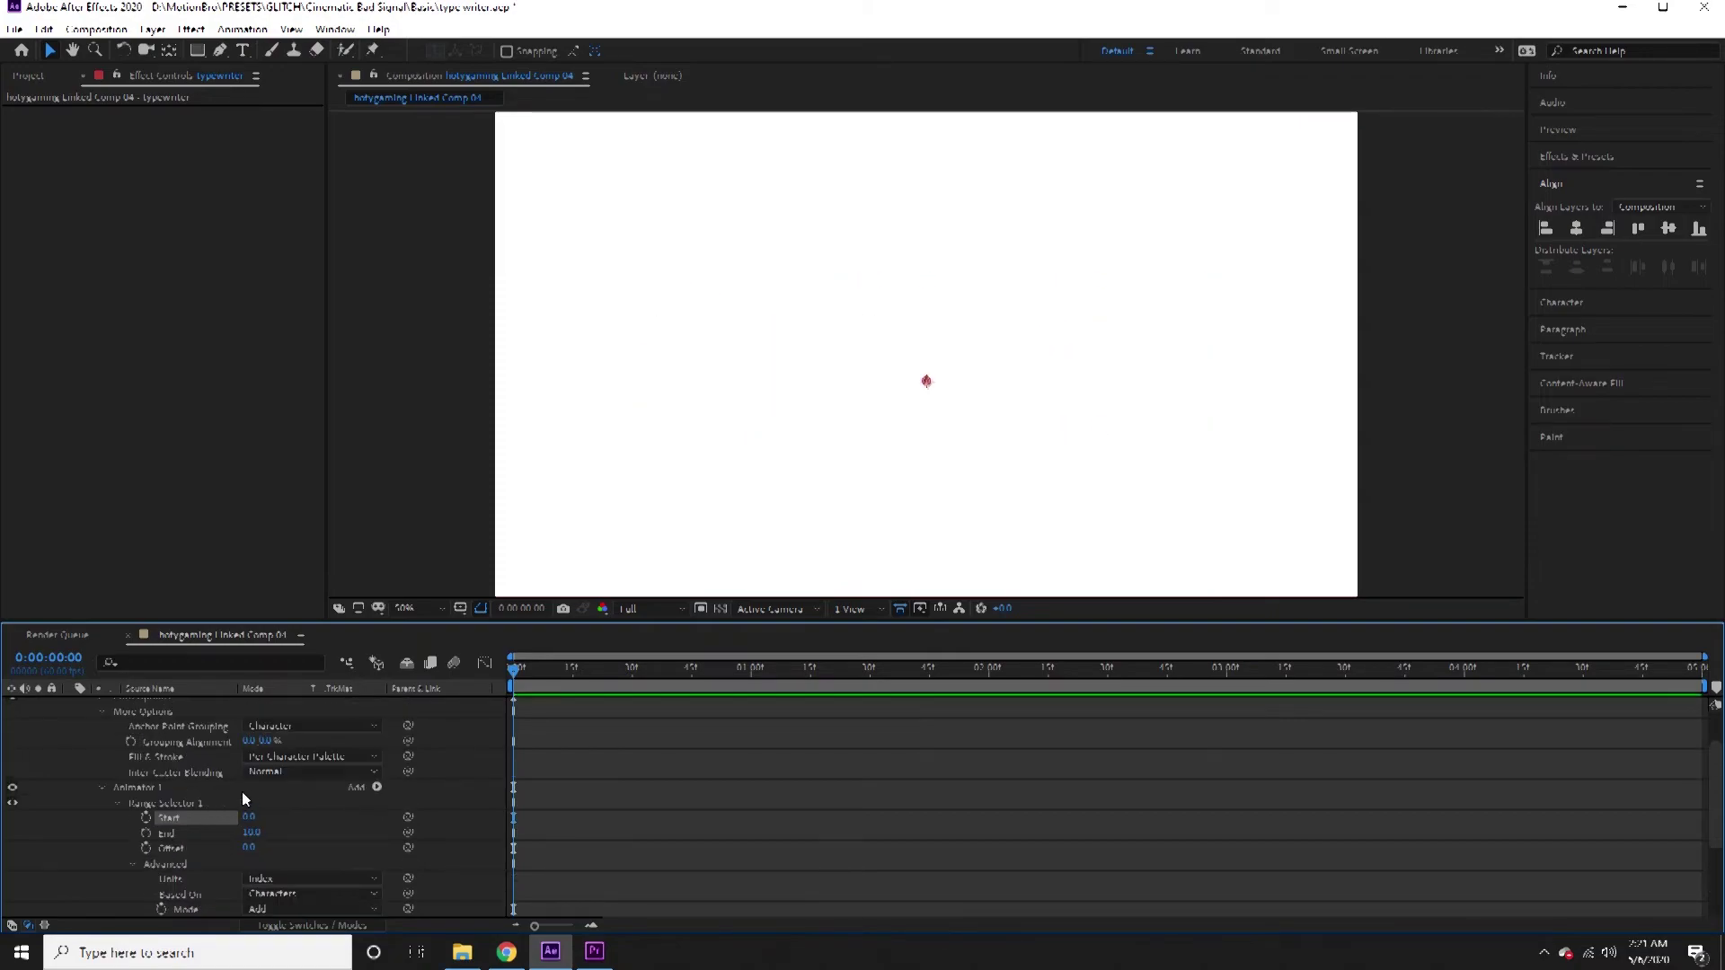
pyautogui.scroll(2, 176, 822)
pyautogui.scroll(-5, 206, 816)
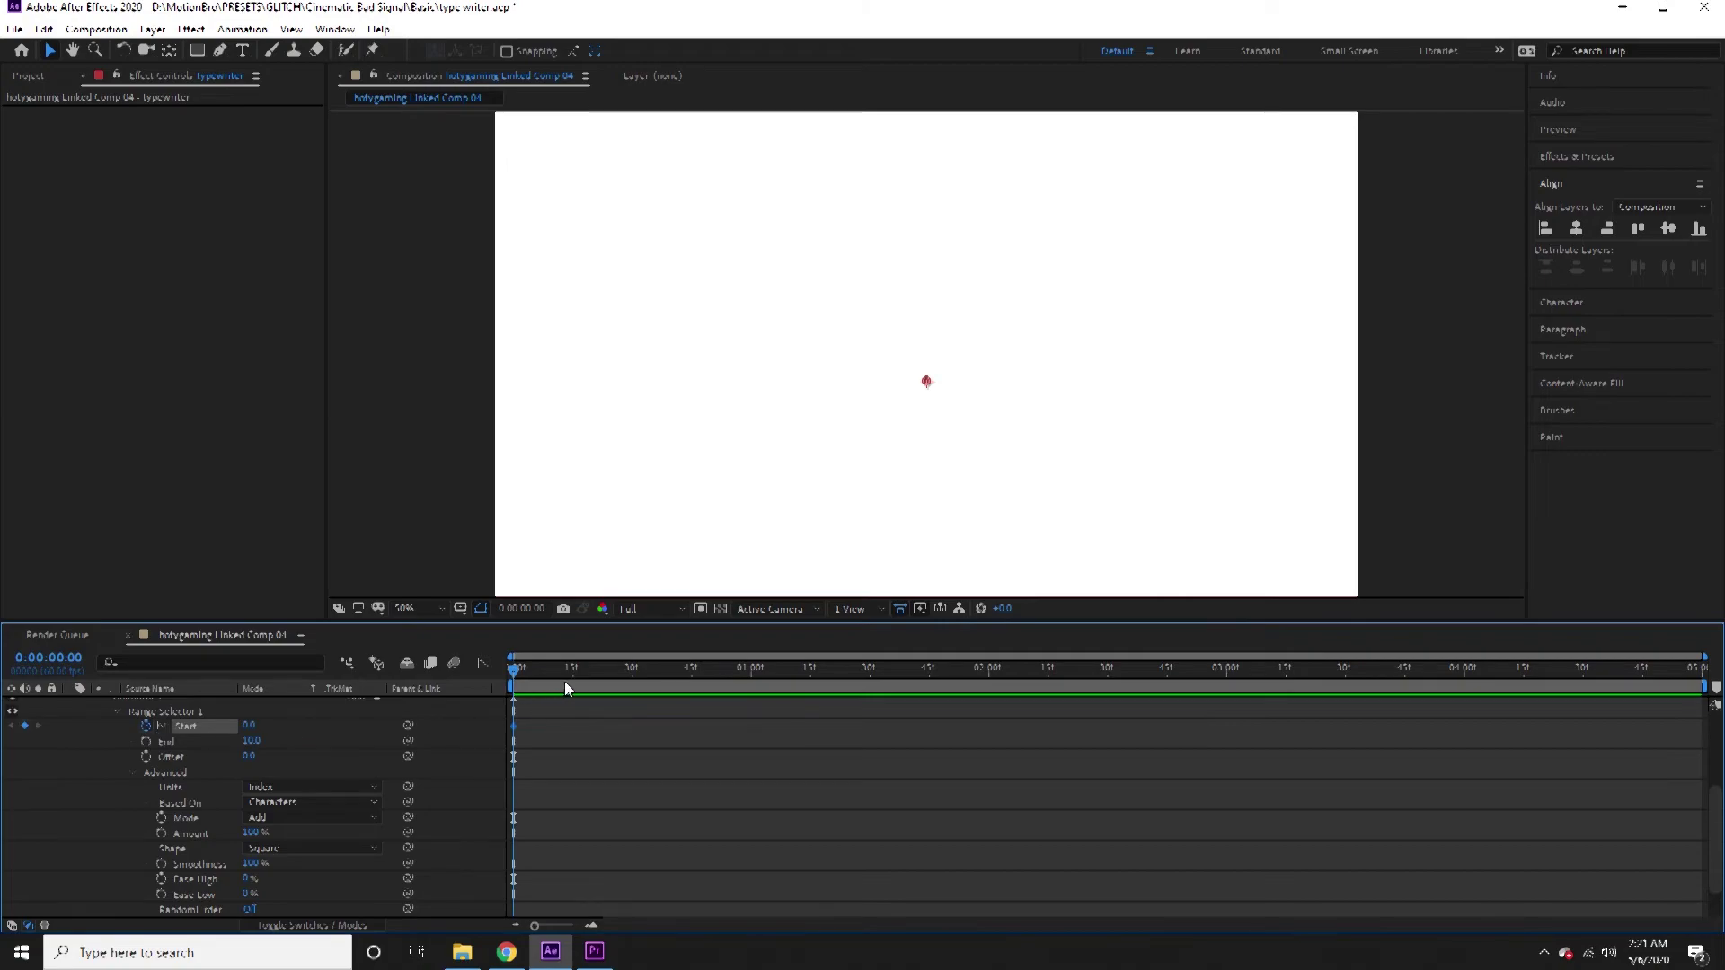
# Add a second Start keyframe with a much higher value, shift it far along the timeline, and preview the text reveal.
pyautogui.moveTo(247, 726); pyautogui.dragTo(349, 715)
pyautogui.press('space')
pyautogui.press('space')
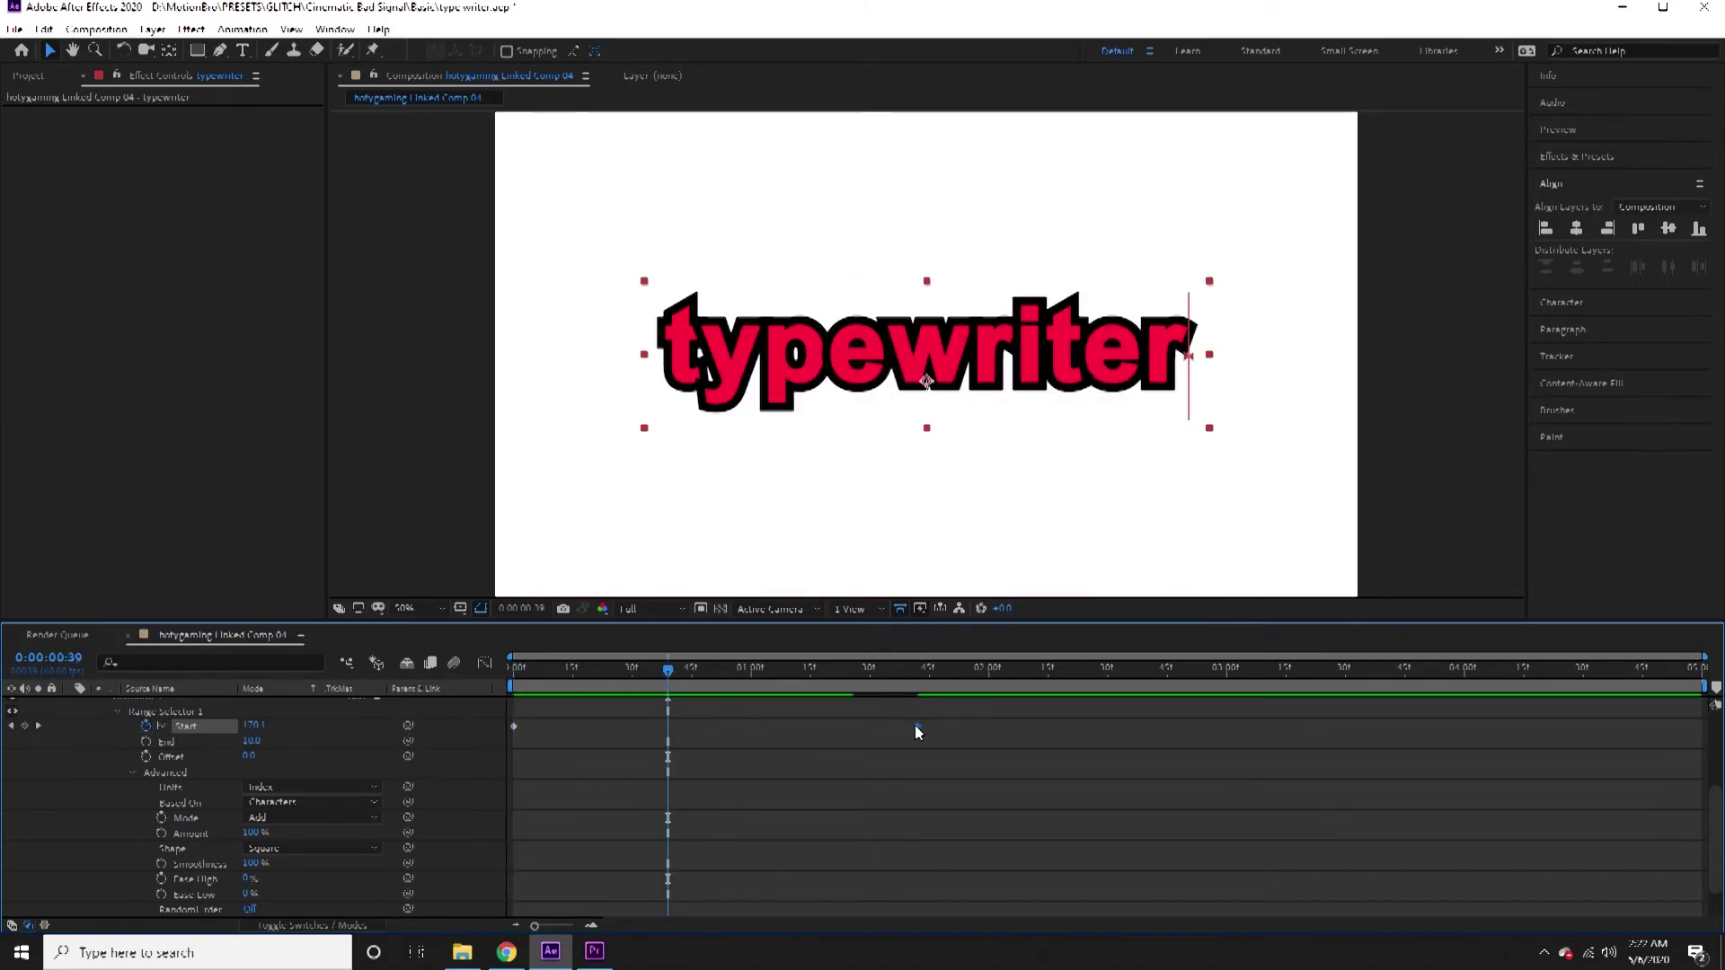
pyautogui.moveTo(916, 726); pyautogui.dragTo(1113, 727)
pyautogui.moveTo(956, 672); pyautogui.dragTo(363, 681)
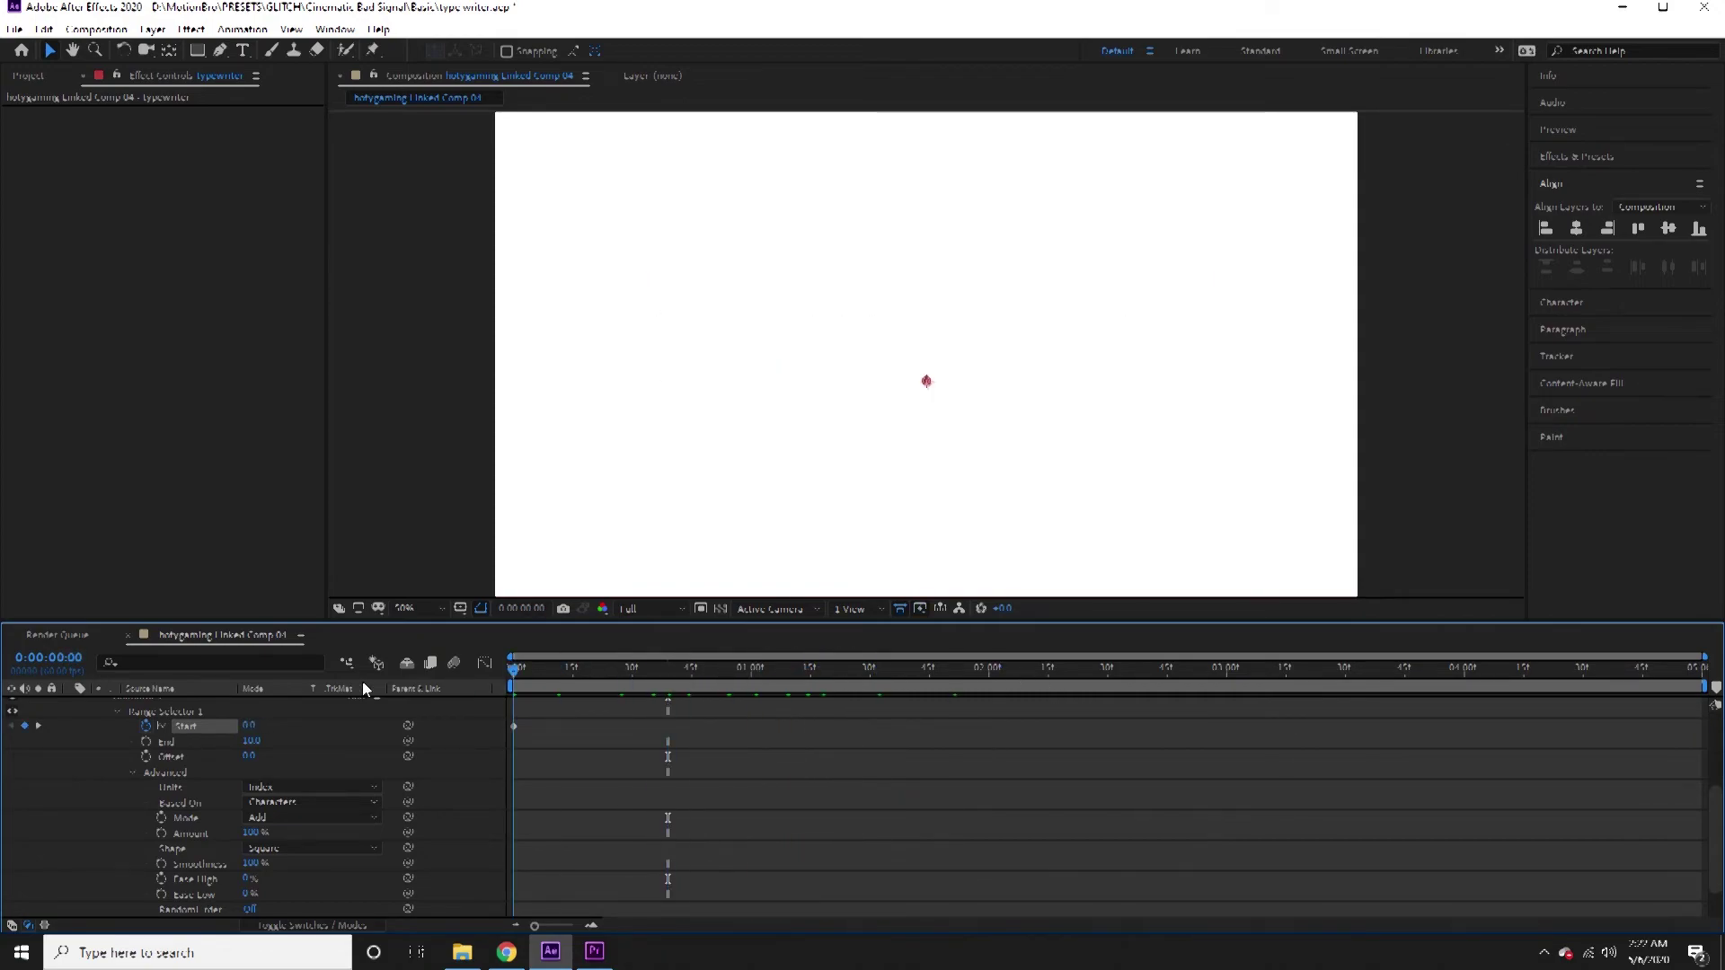
pyautogui.press('space')
pyautogui.press('space')
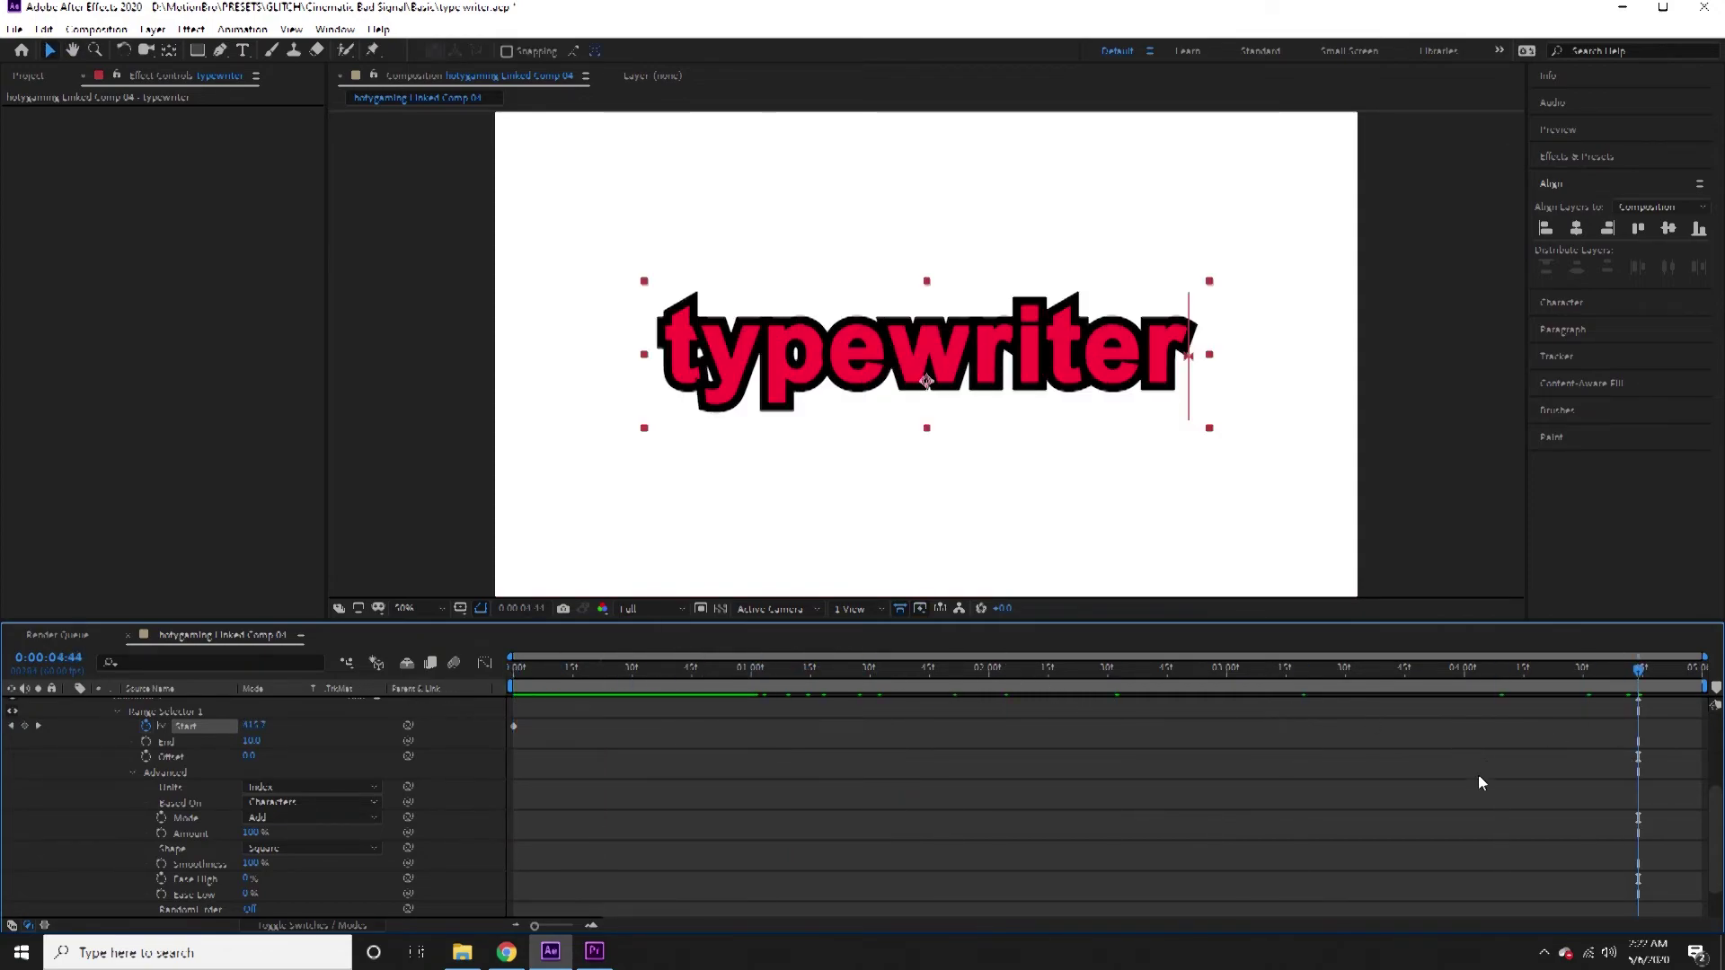
# Set the Start value to 9 at 0:00:04:37 and play the typewriter reveal from the beginning.
pyautogui.click(1432, 860)
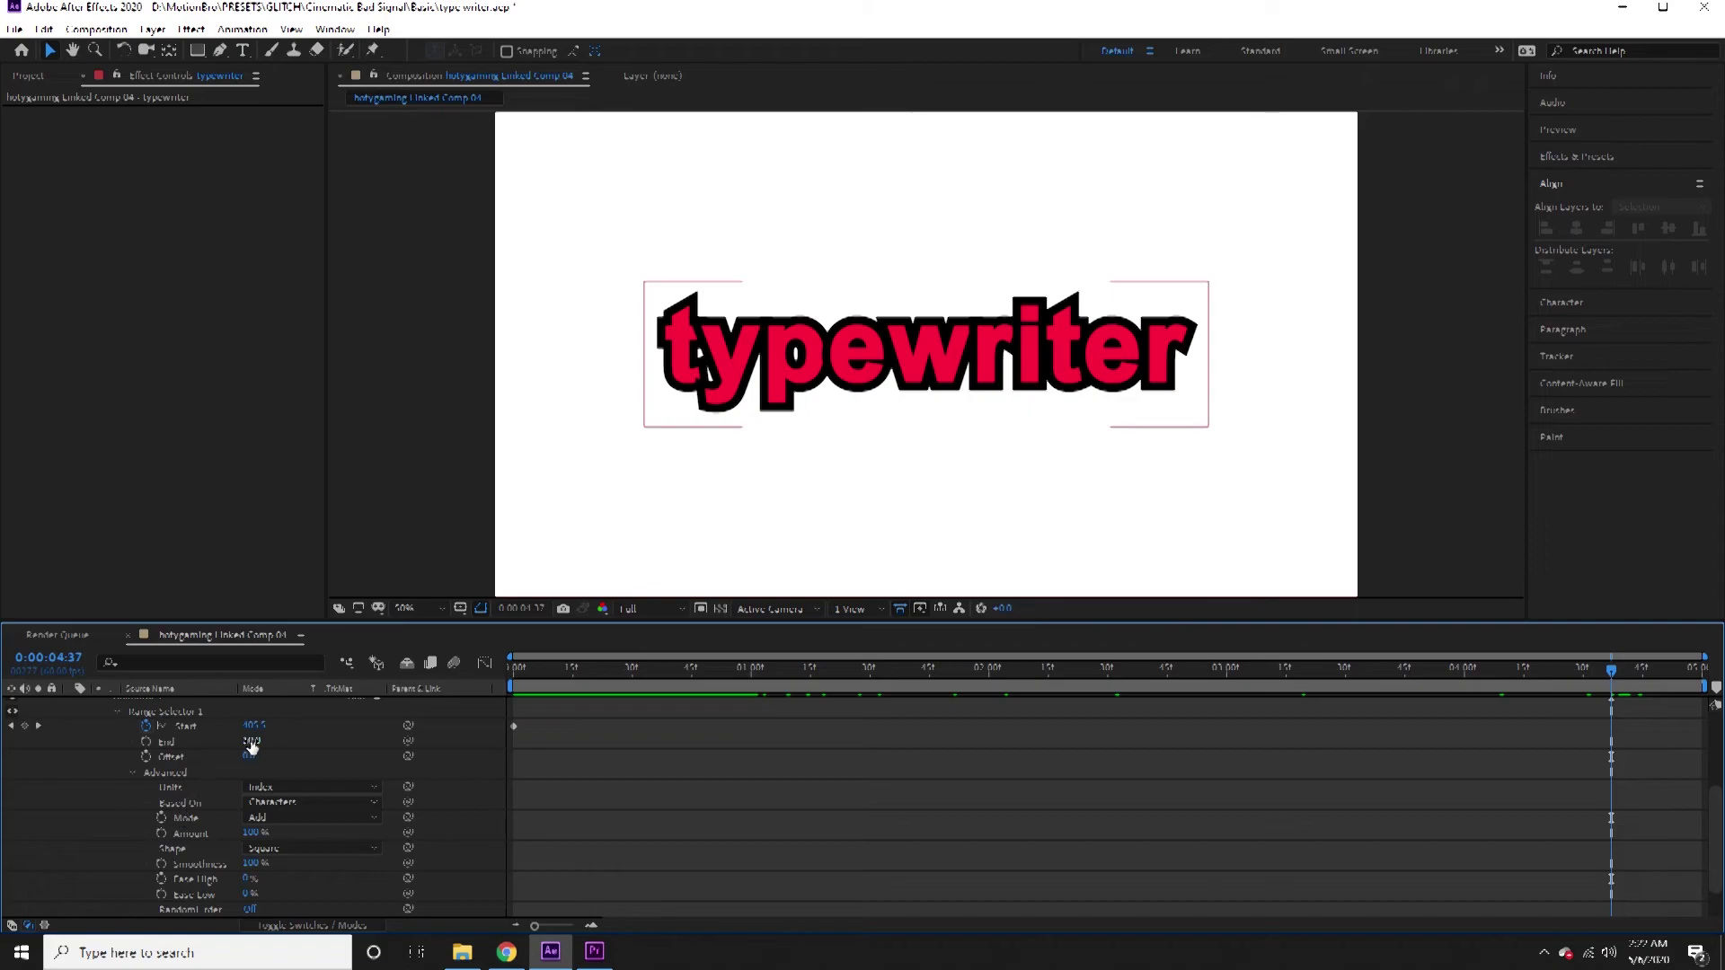
pyautogui.moveTo(255, 727); pyautogui.dragTo(220, 748)
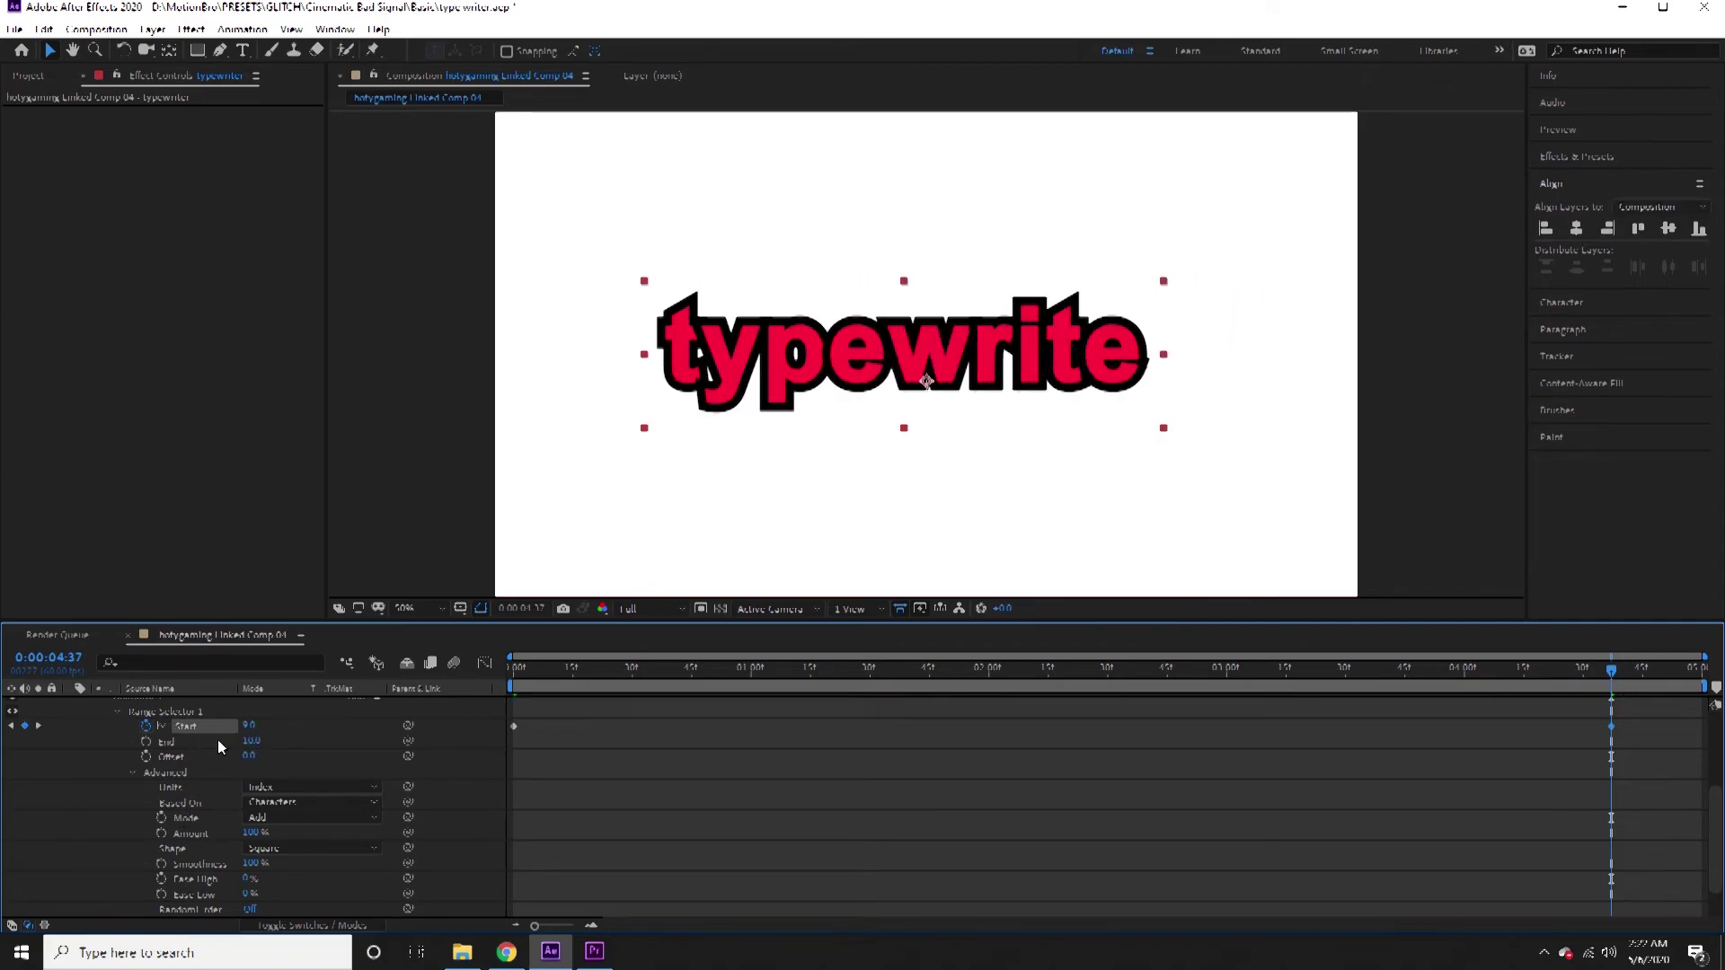
pyautogui.moveTo(623, 670); pyautogui.dragTo(449, 697)
pyautogui.press('space')
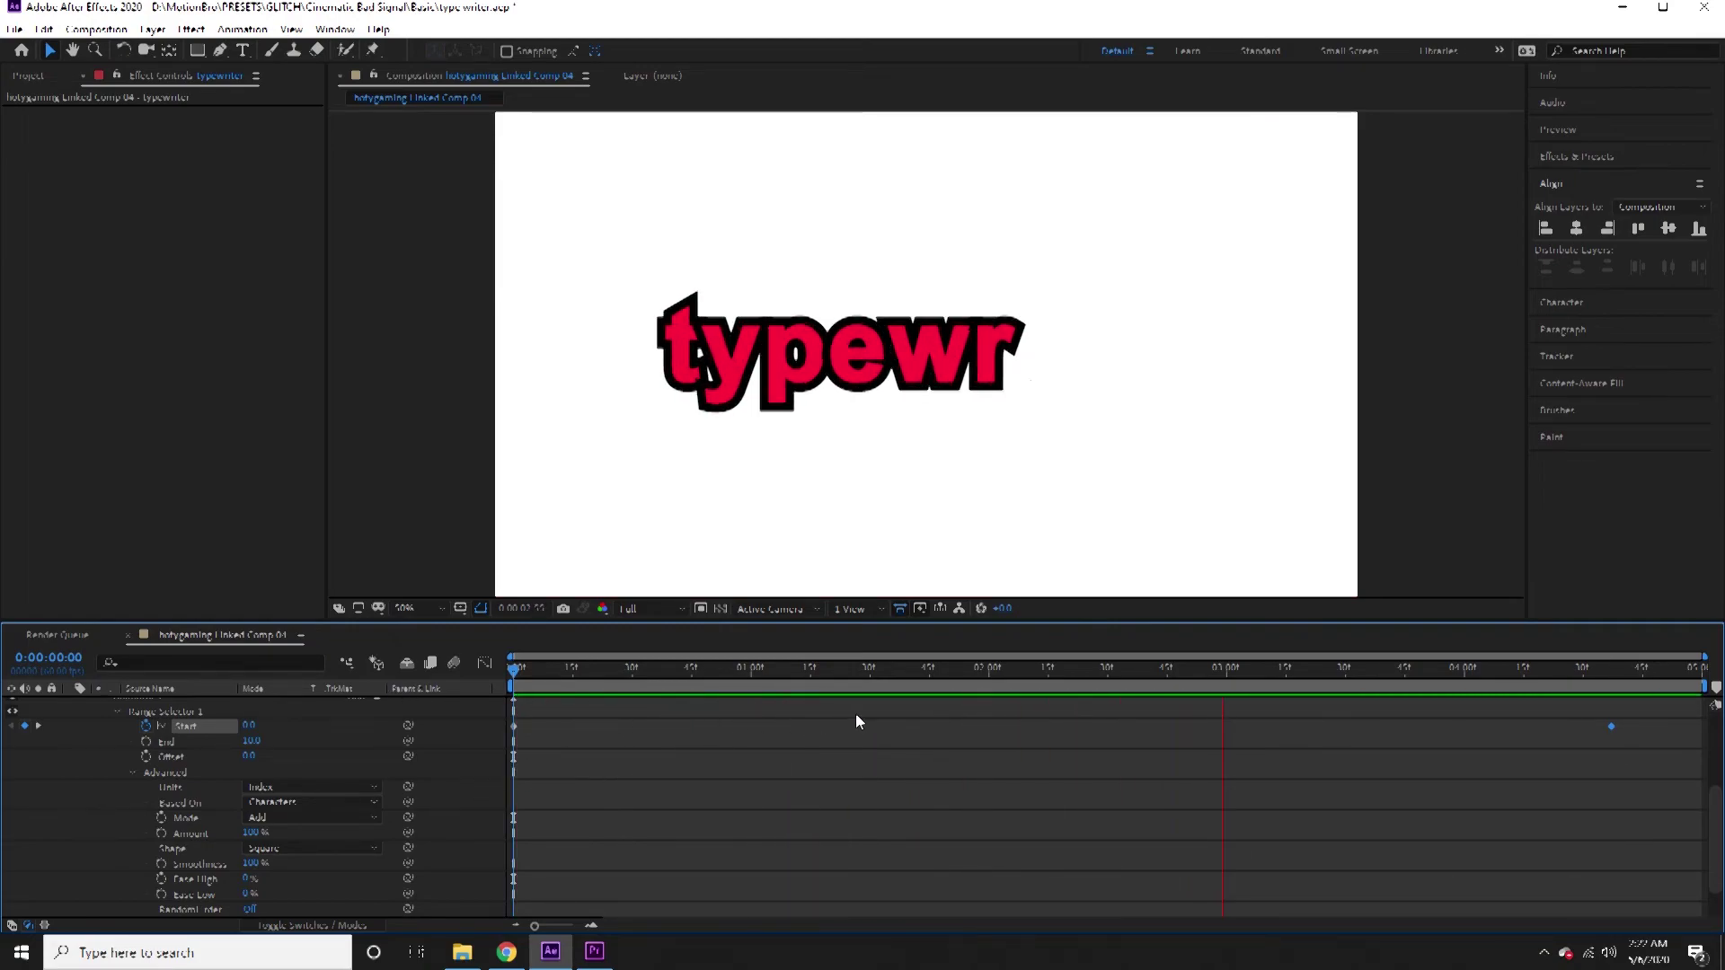
pyautogui.press('space')
# Try Percentage as the range selector's Units and preview the animation.
pyautogui.click(298, 787)
pyautogui.click(300, 807)
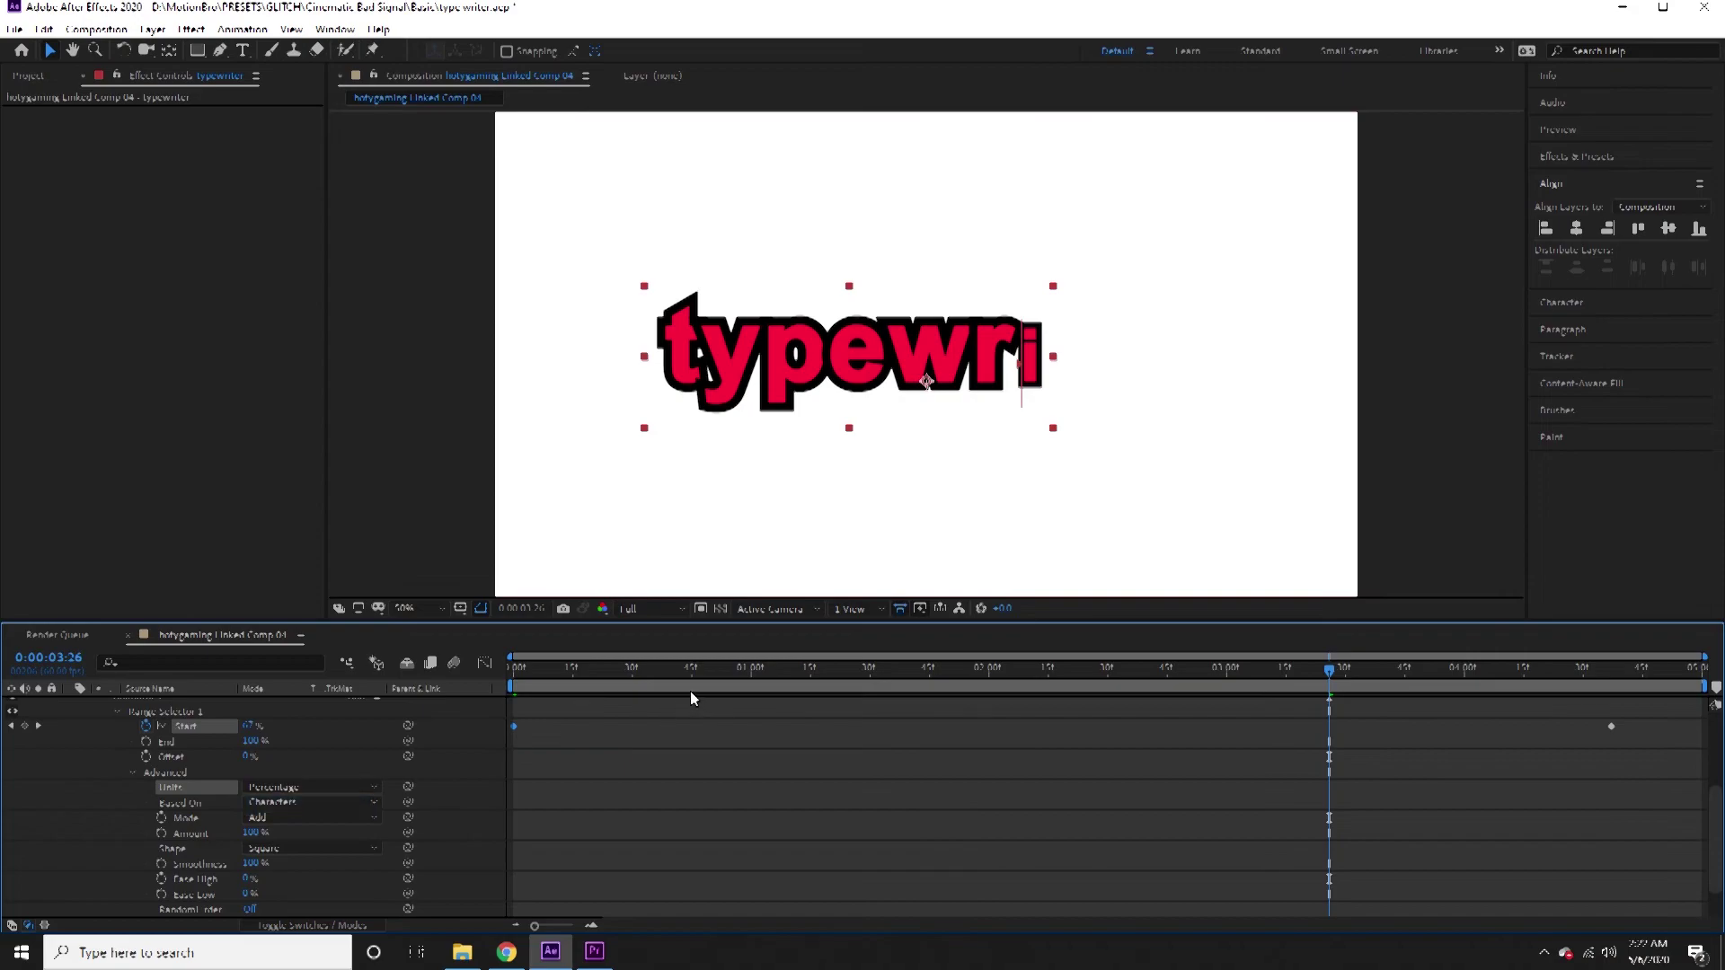
pyautogui.press('space')
pyautogui.press('space')
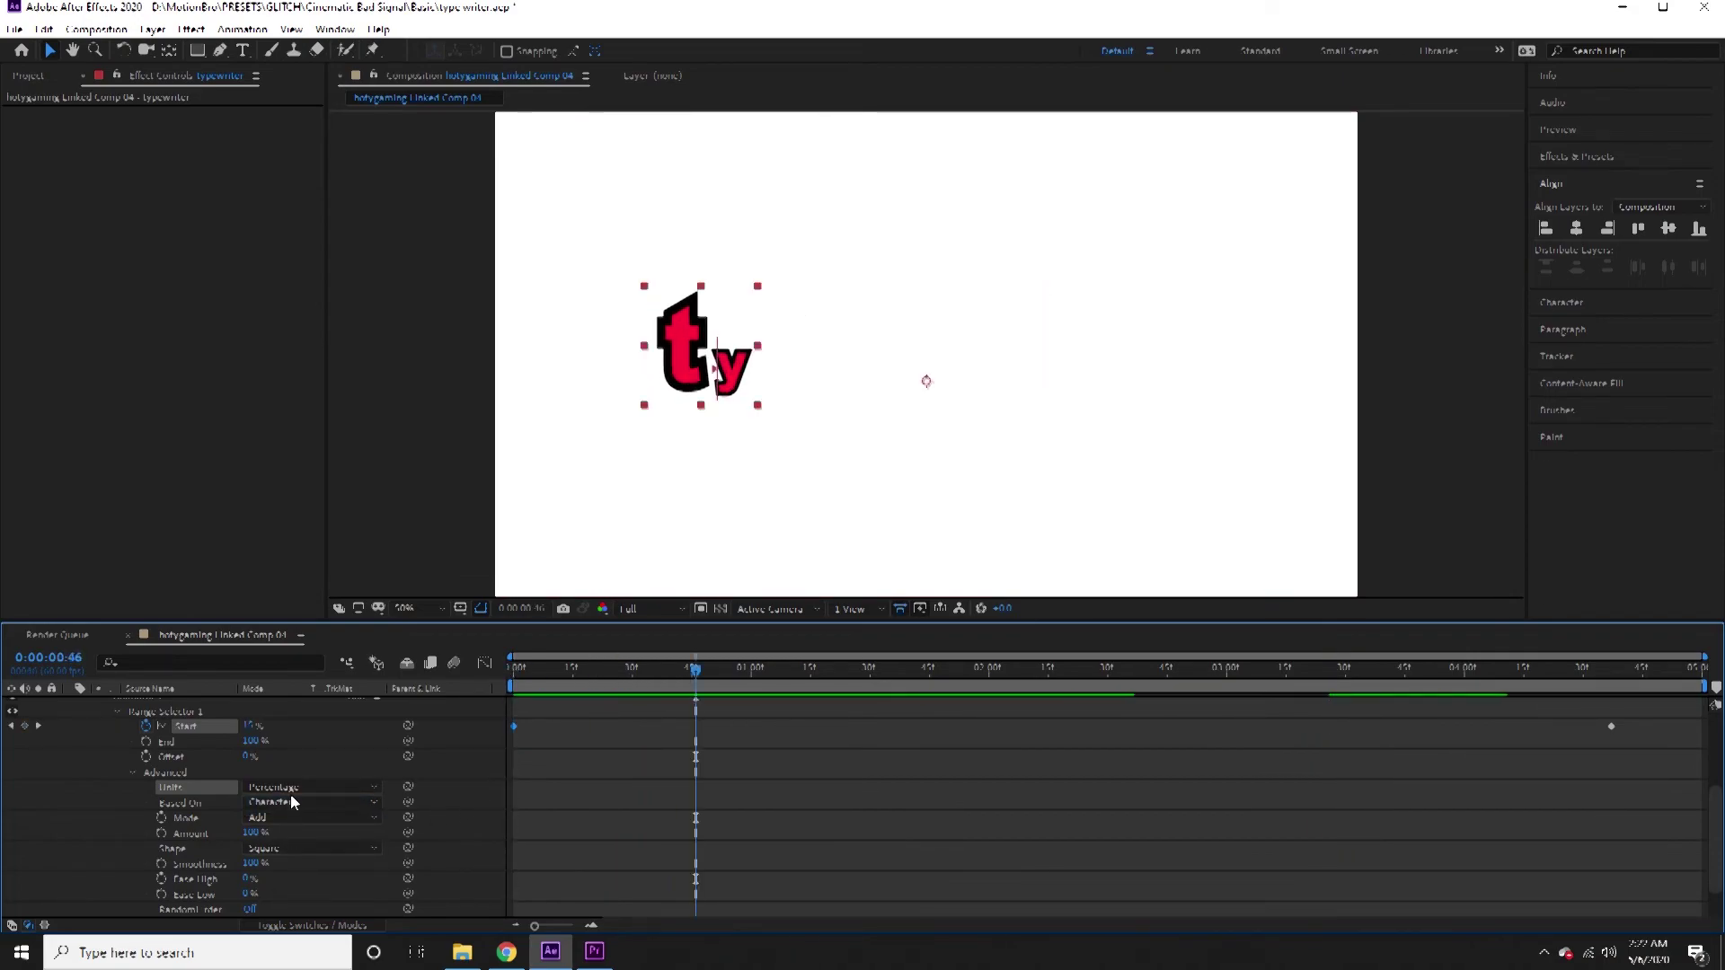
# Switch the range selector's Units back to Index, keep it based on Characters, and preview the animation.
pyautogui.click(289, 789)
pyautogui.click(297, 814)
pyautogui.click(290, 804)
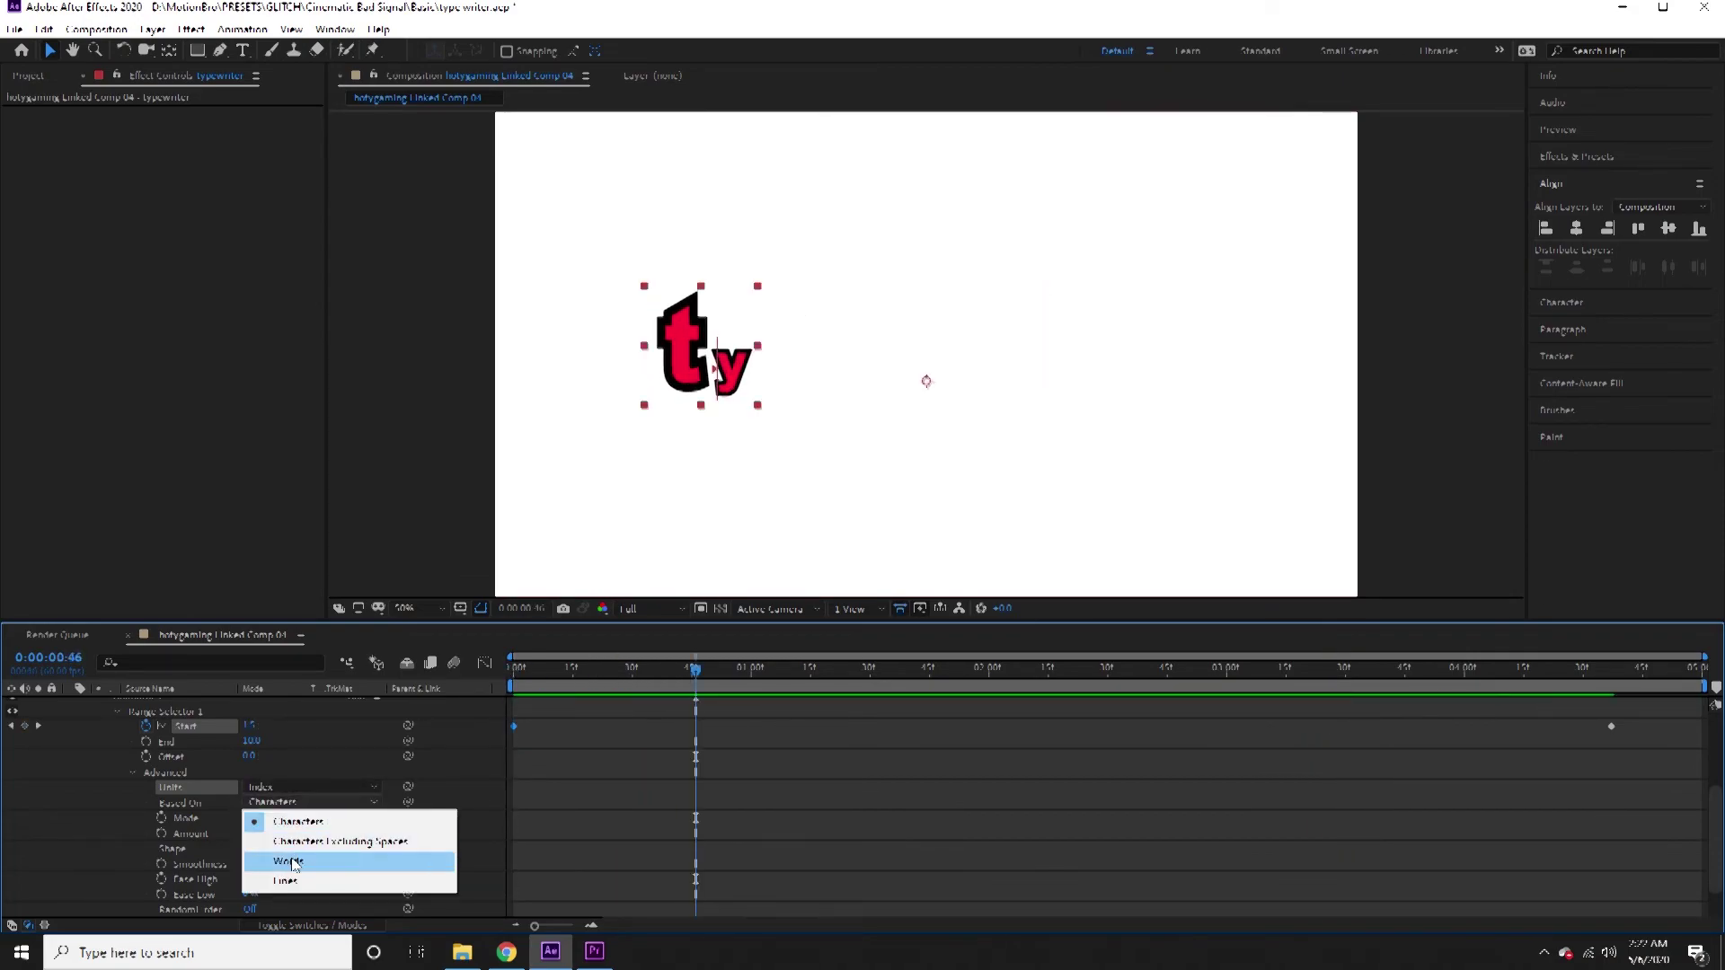
pyautogui.click(286, 839)
pyautogui.press('space')
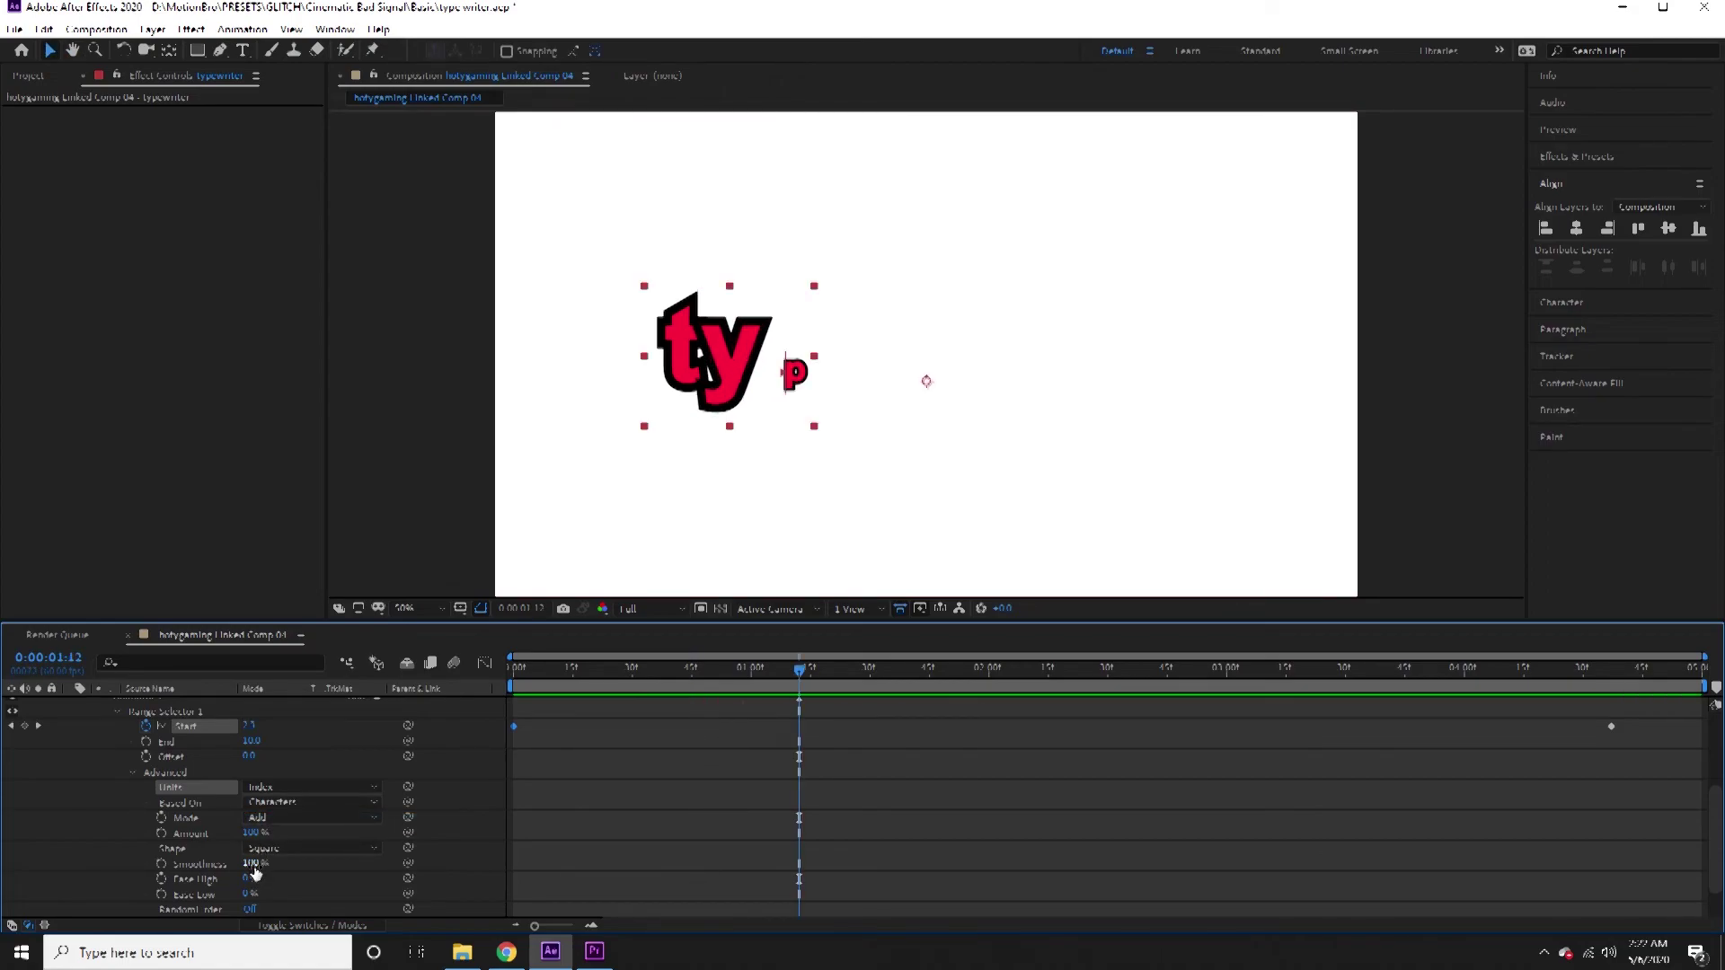
# Compare the reveal with the range selector's Smoothness at 0% against the reveal with it back at 100%.
pyautogui.moveTo(255, 862); pyautogui.dragTo(242, 871)
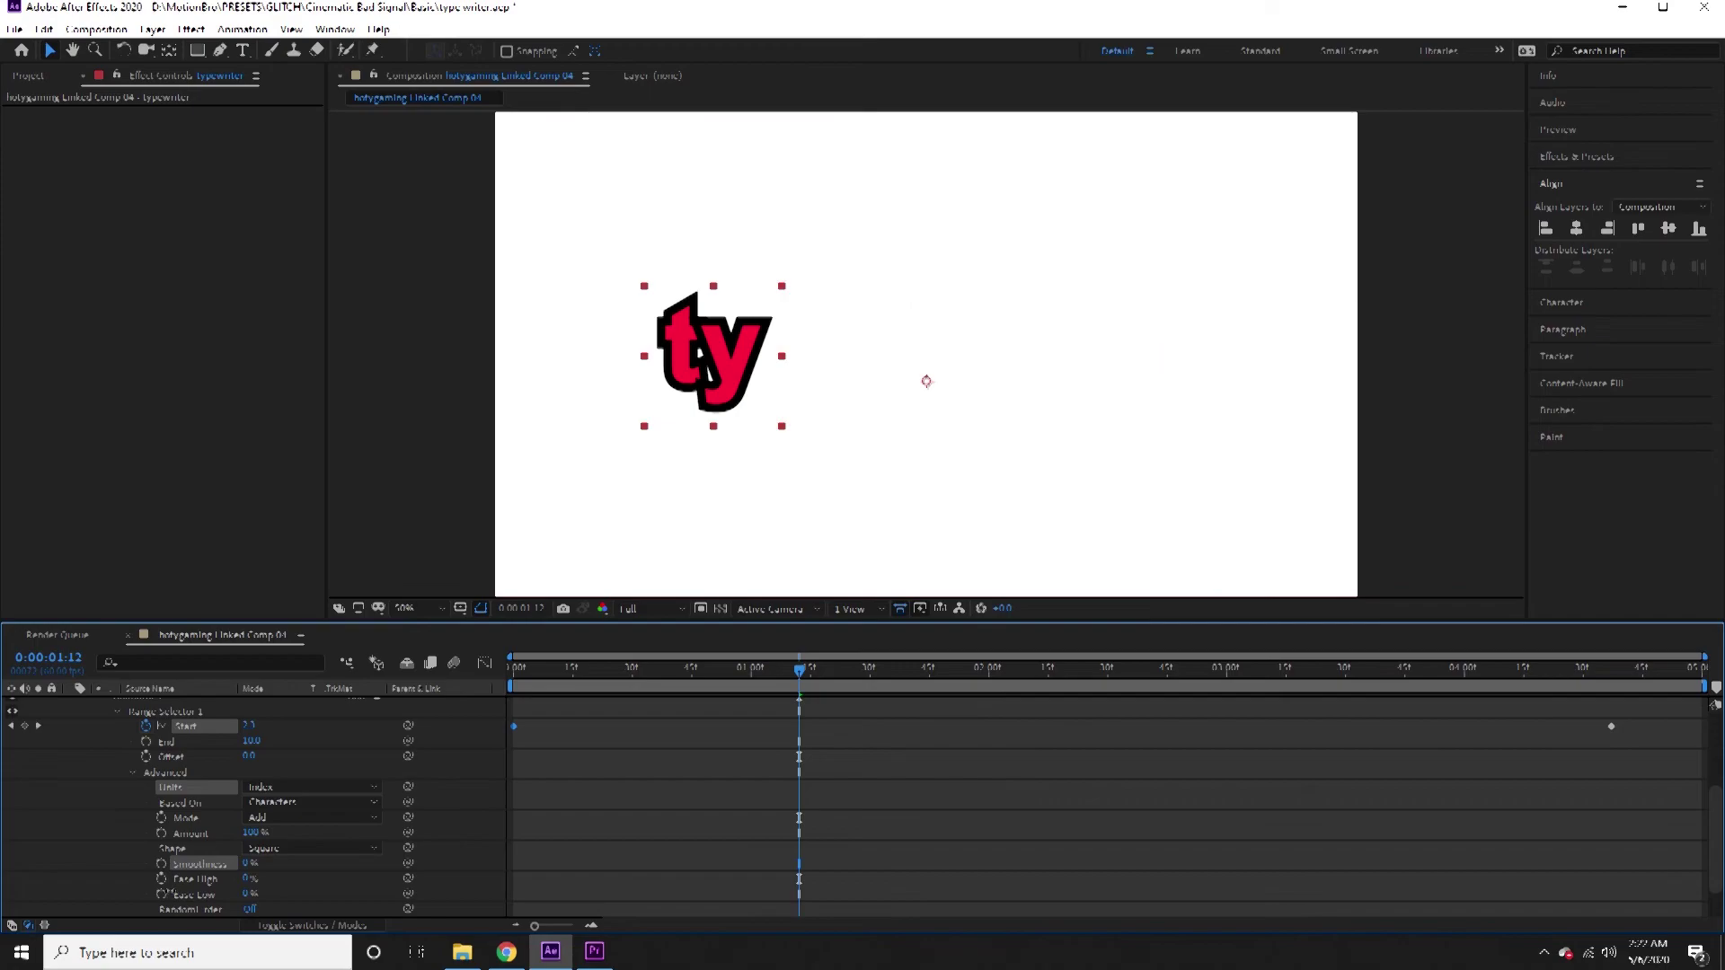
pyautogui.press('space')
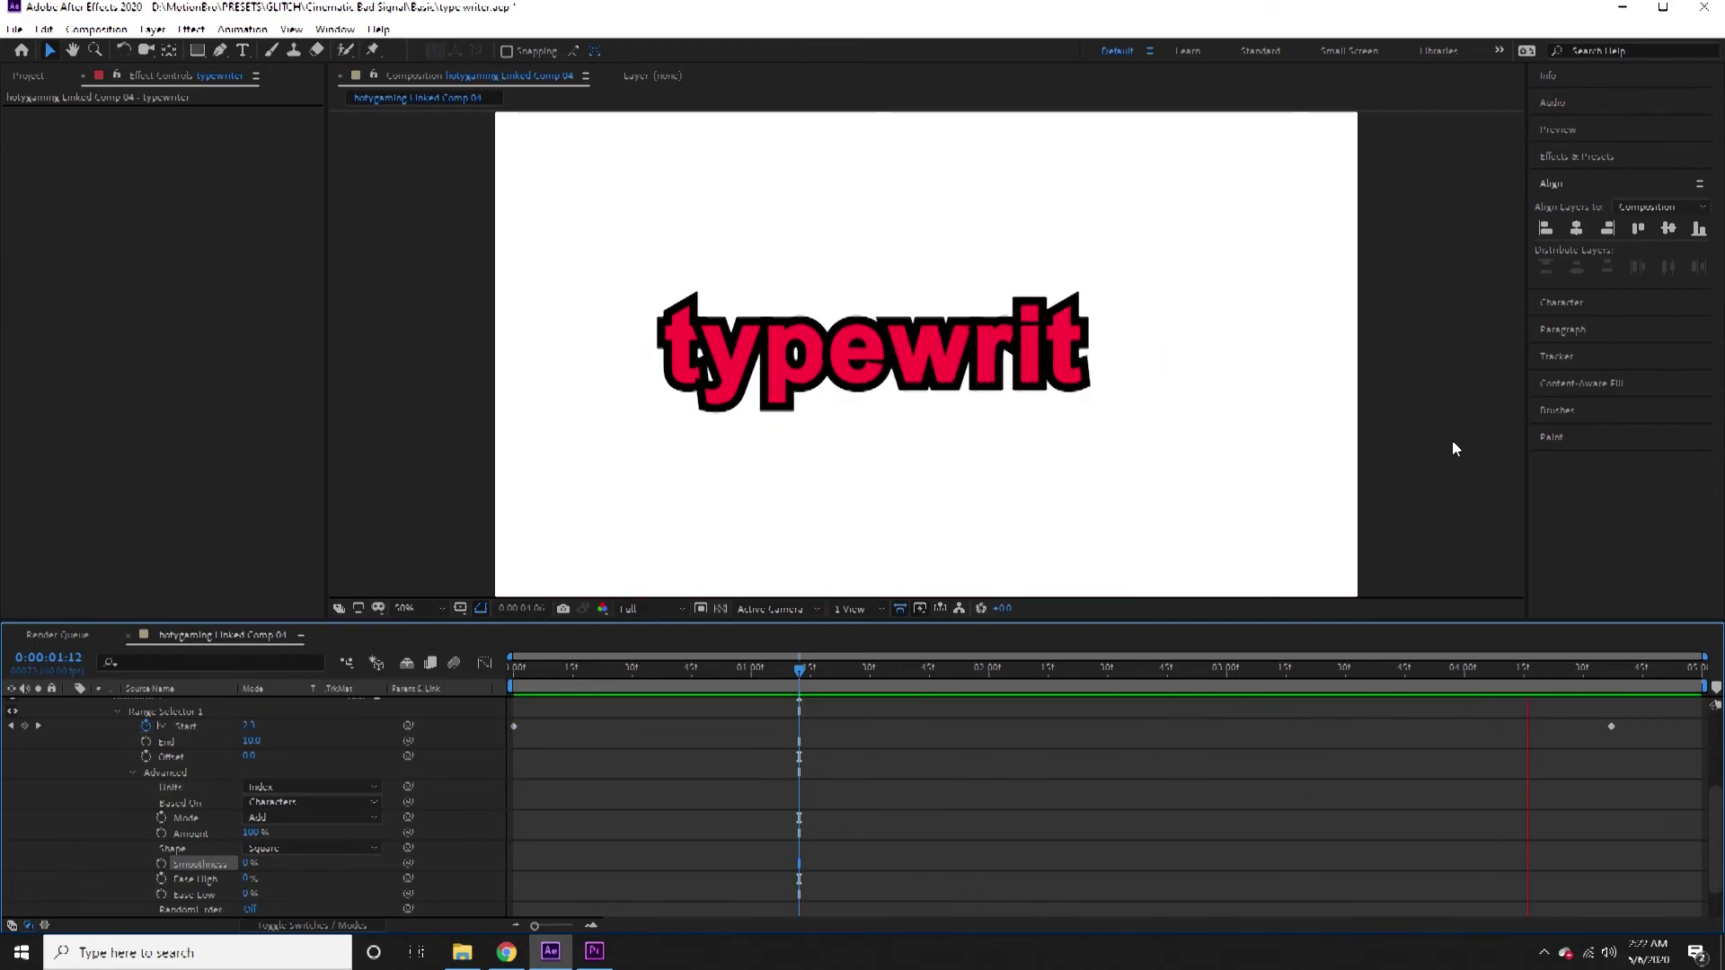
pyautogui.moveTo(799, 672); pyautogui.dragTo(456, 728)
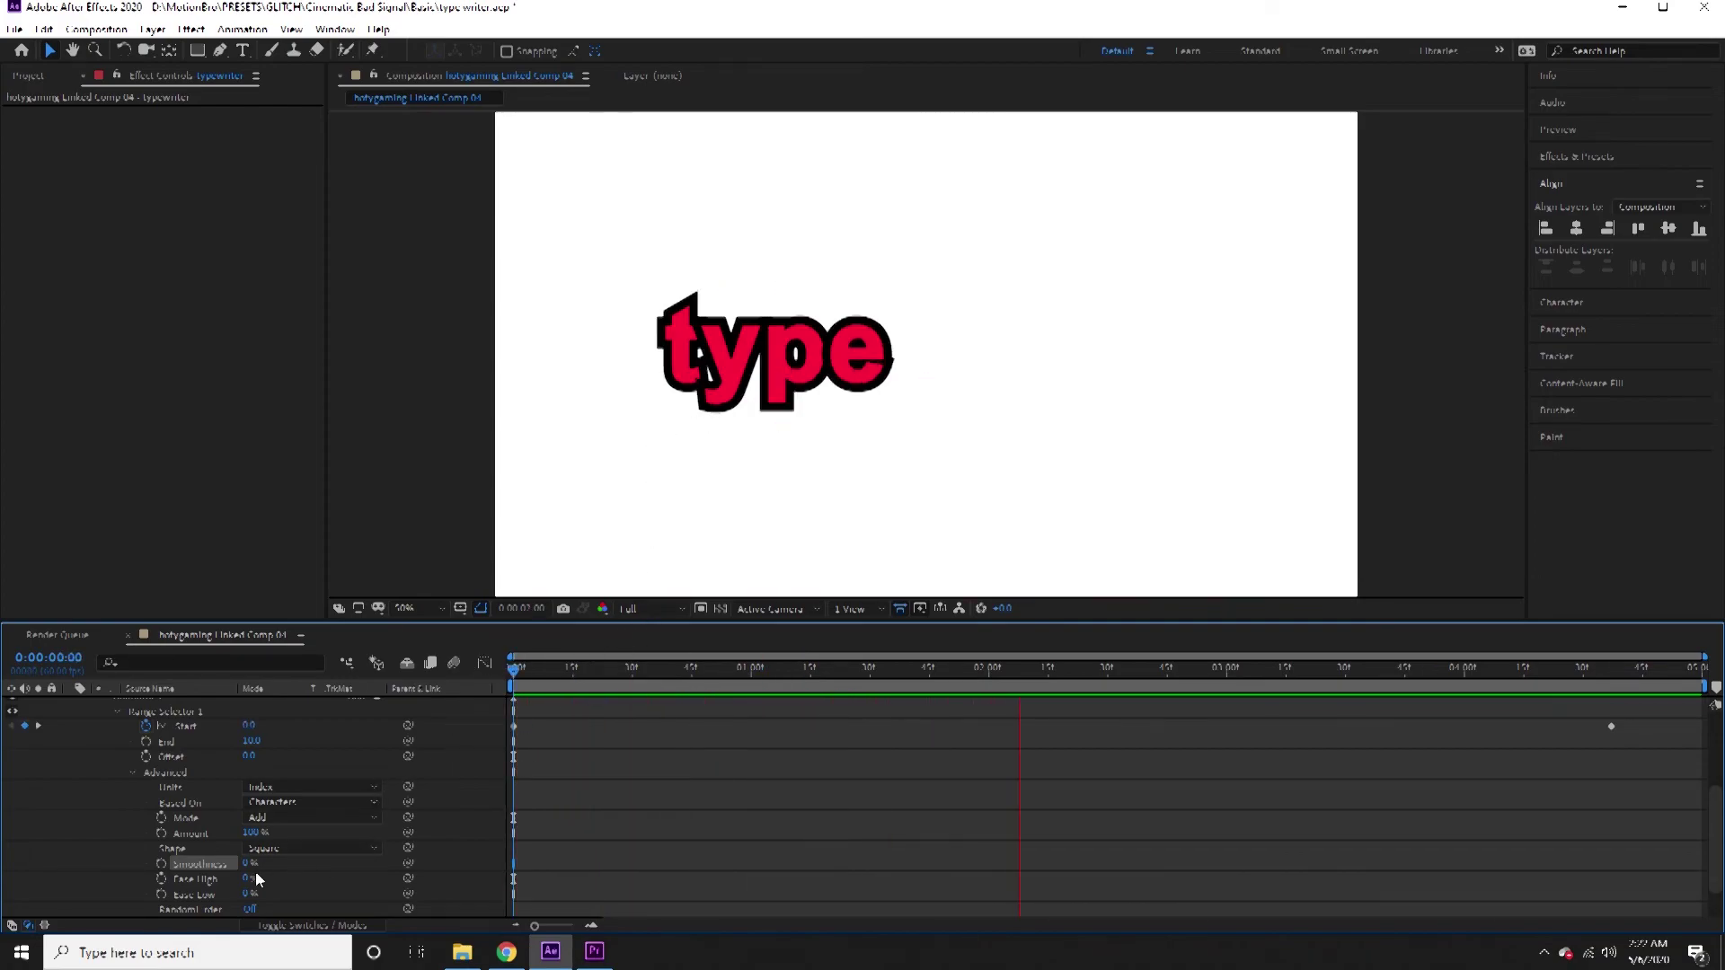
pyautogui.moveTo(247, 865); pyautogui.dragTo(1010, 746)
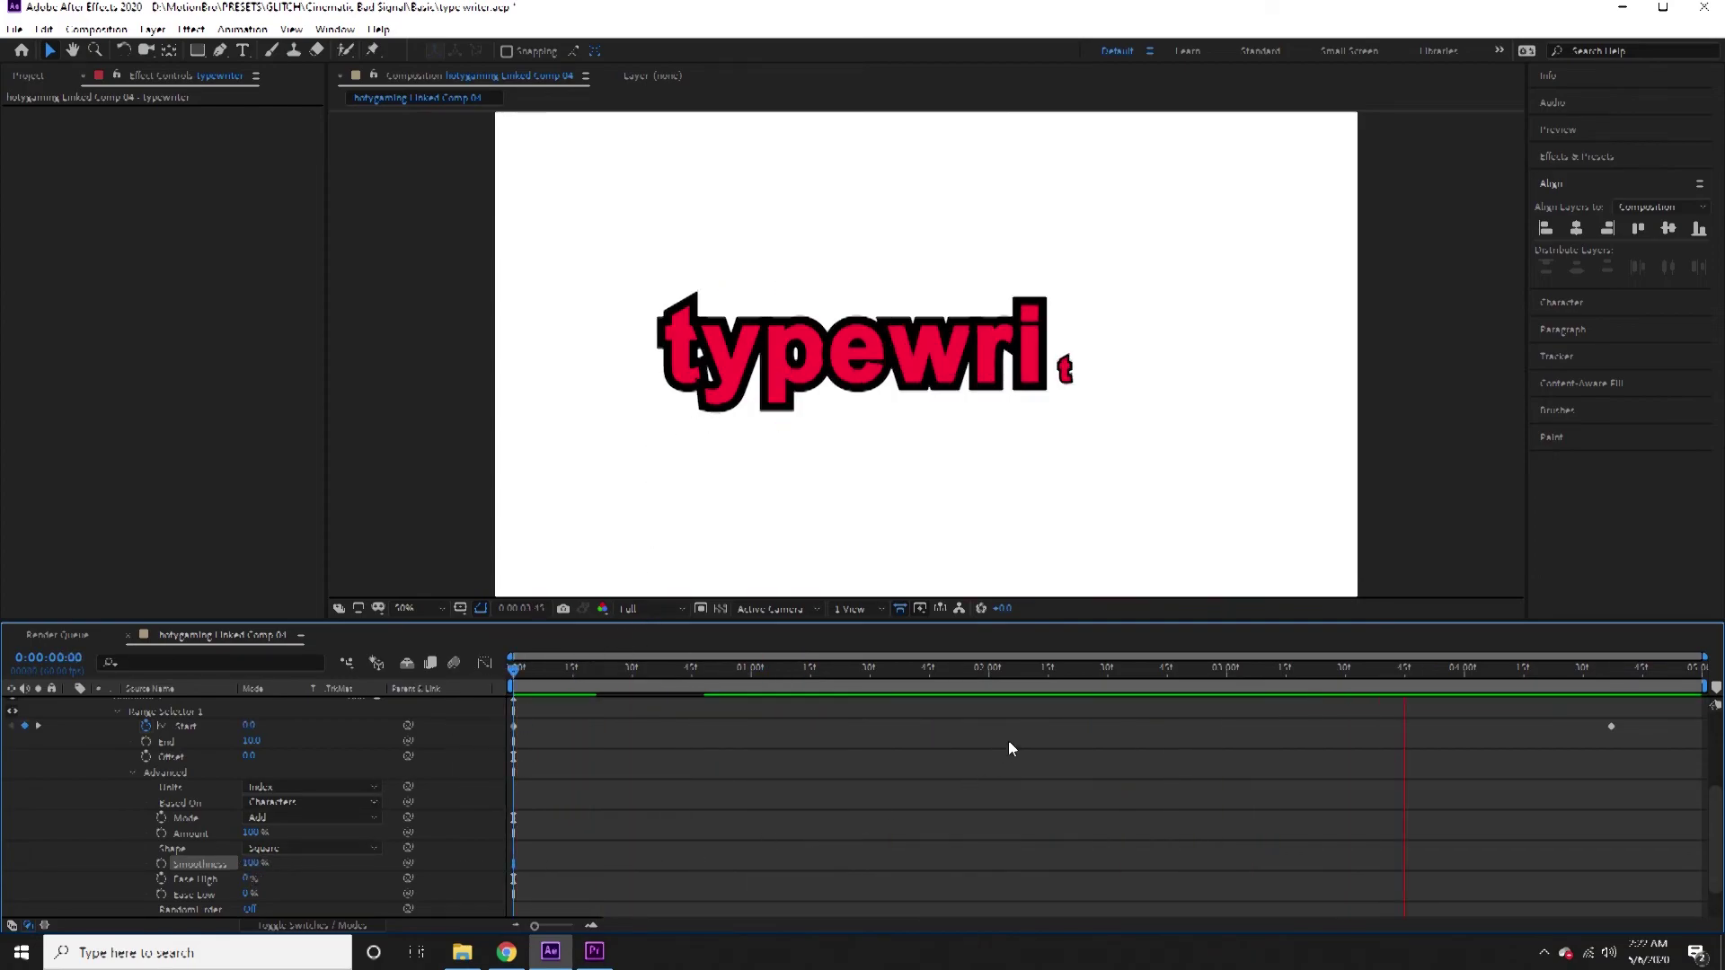